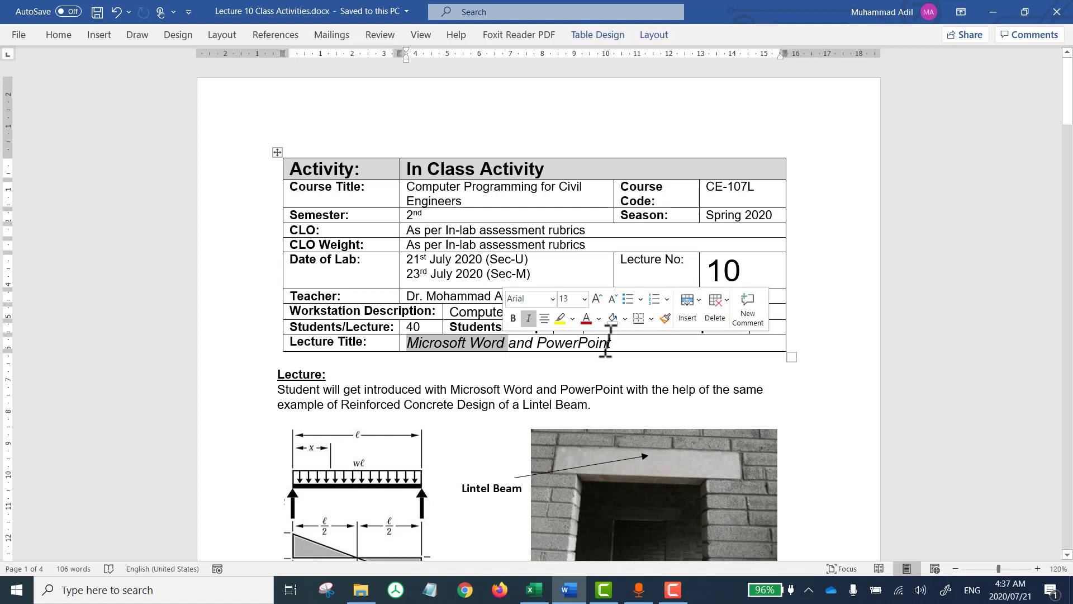
Step: Examine the two programs named in the Lecture Title row and the lintel beam figures beneath the lecture description
{"action": "left_click_drag", "start_coordinate": [611, 343], "coordinate": [534, 345]}
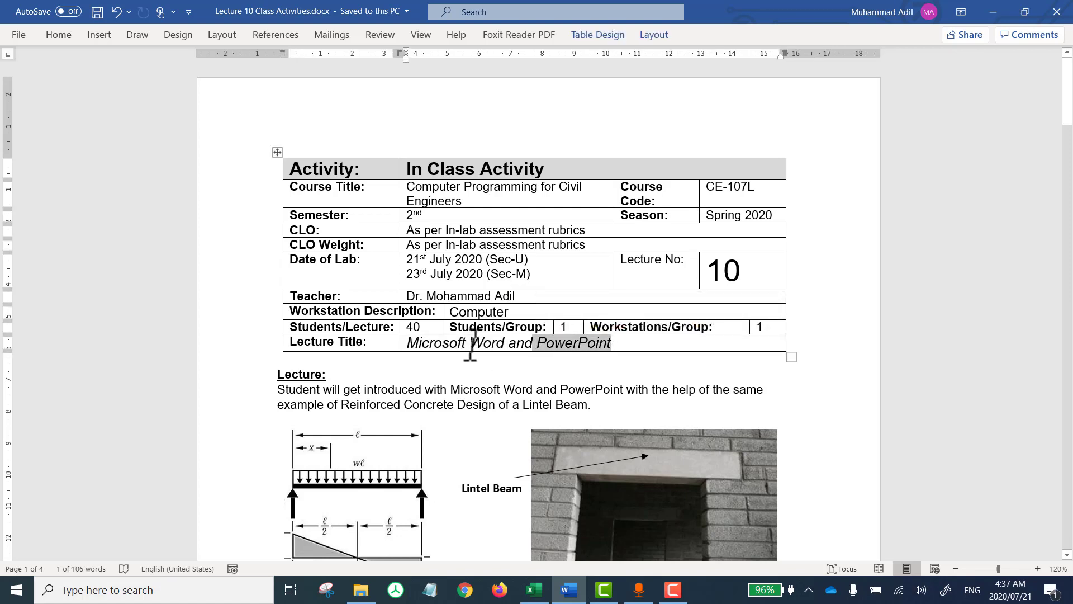
{"action": "left_click_drag", "start_coordinate": [471, 344], "coordinate": [504, 343]}
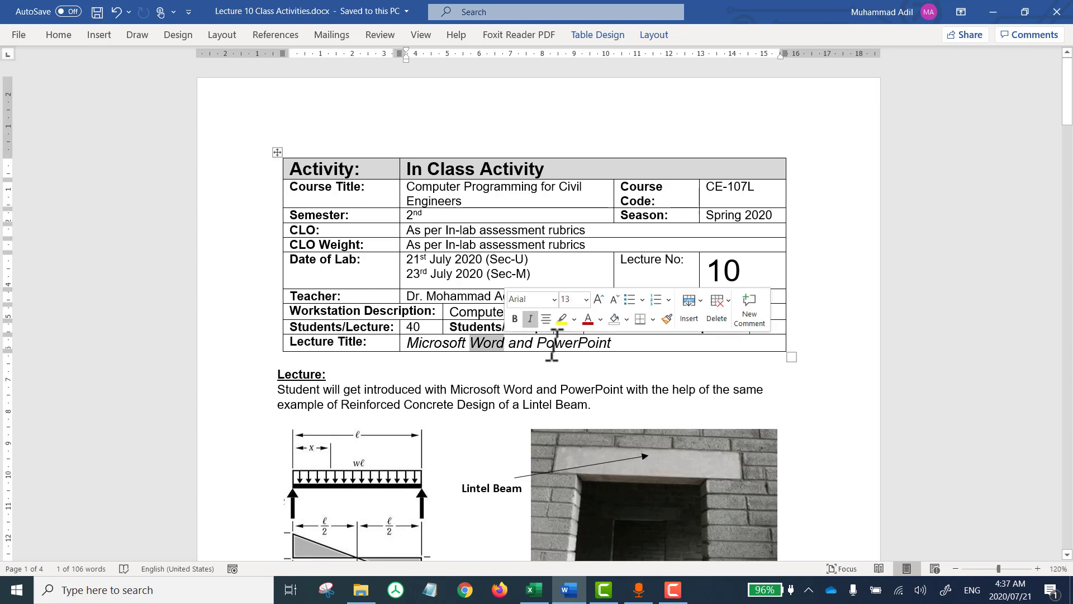
{"action": "left_click_drag", "start_coordinate": [610, 344], "coordinate": [542, 347]}
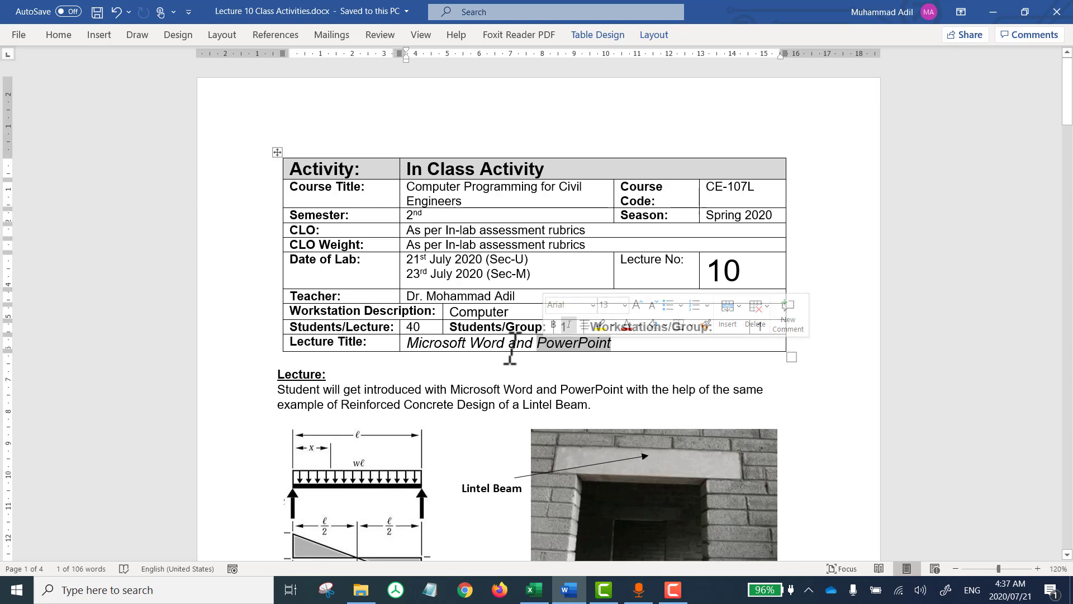
{"action": "left_click", "coordinate": [510, 346]}
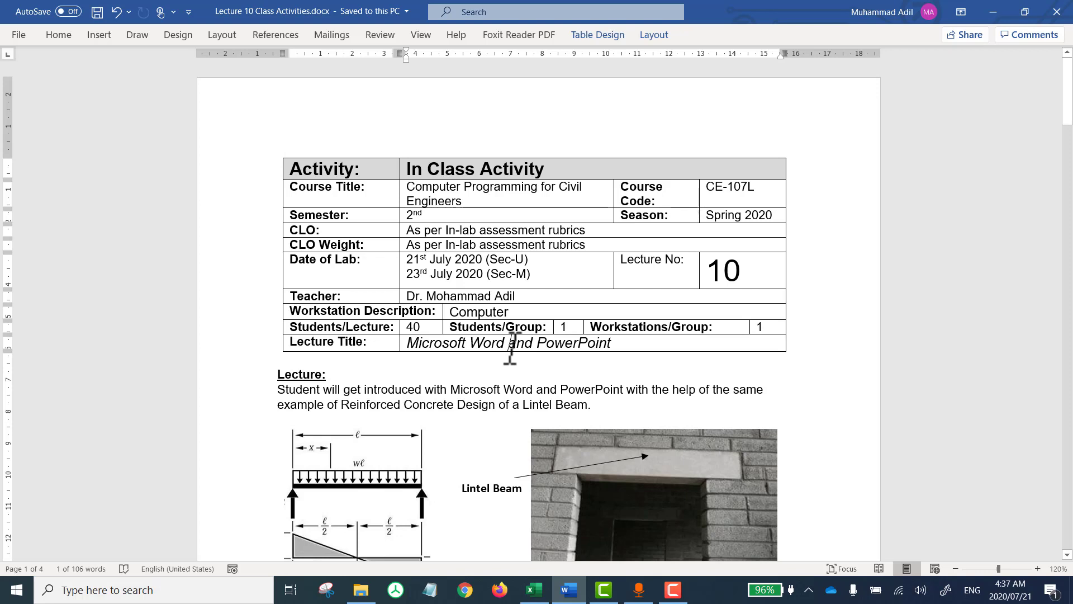
{"action": "left_click_drag", "start_coordinate": [510, 347], "coordinate": [410, 346]}
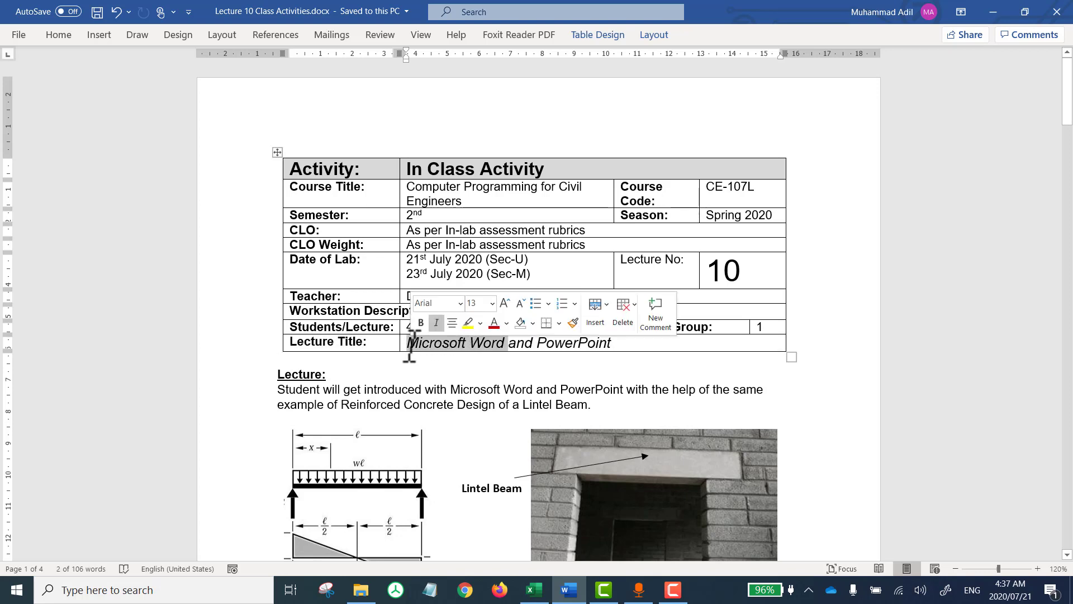
{"action": "left_click", "coordinate": [615, 343]}
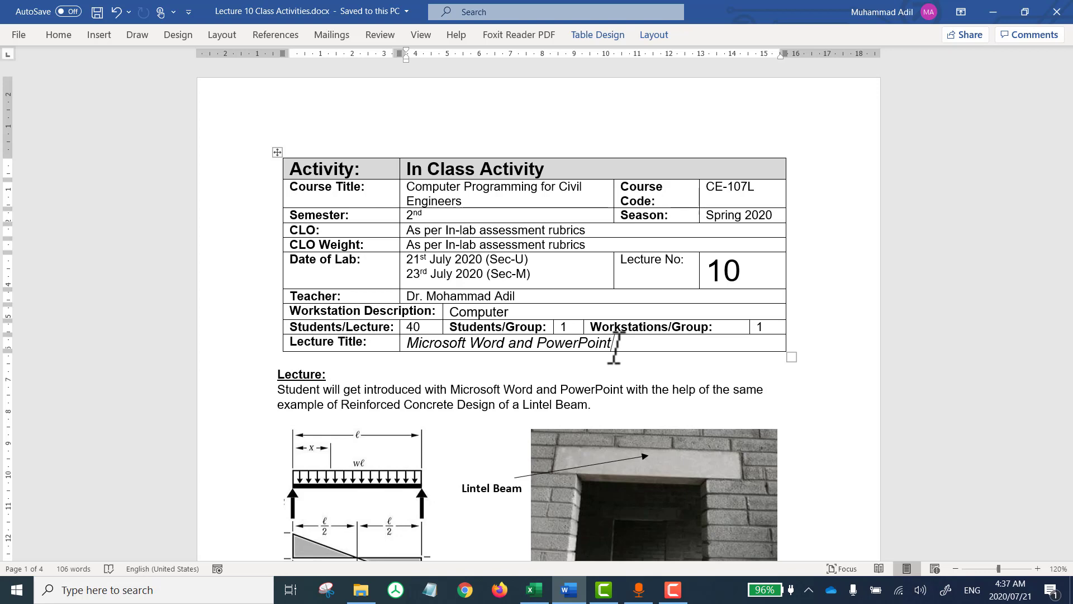
{"action": "left_click_drag", "start_coordinate": [614, 343], "coordinate": [538, 343]}
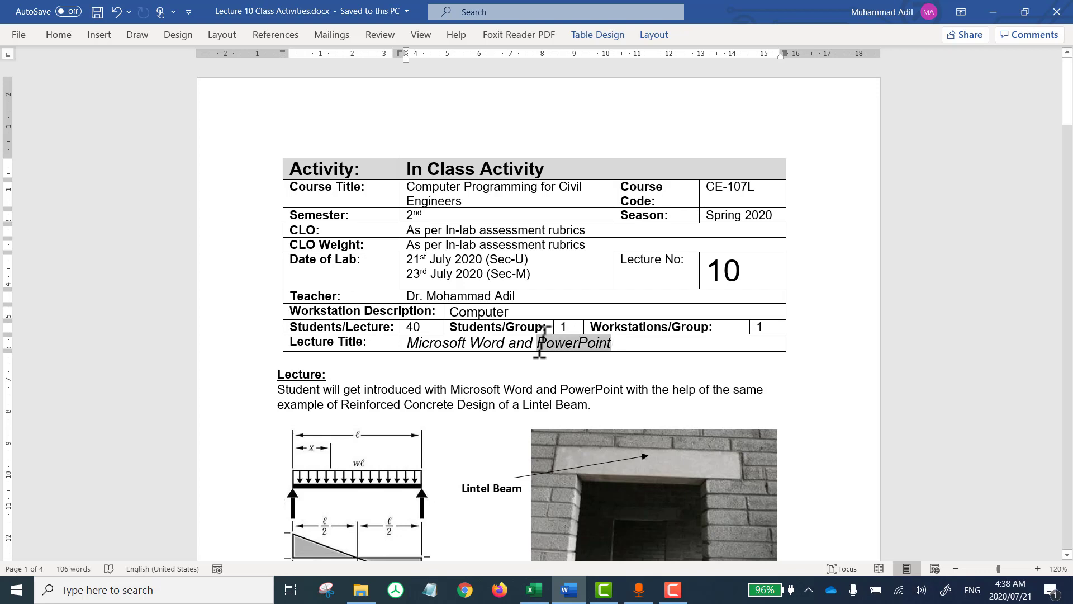
{"action": "left_click", "coordinate": [645, 346]}
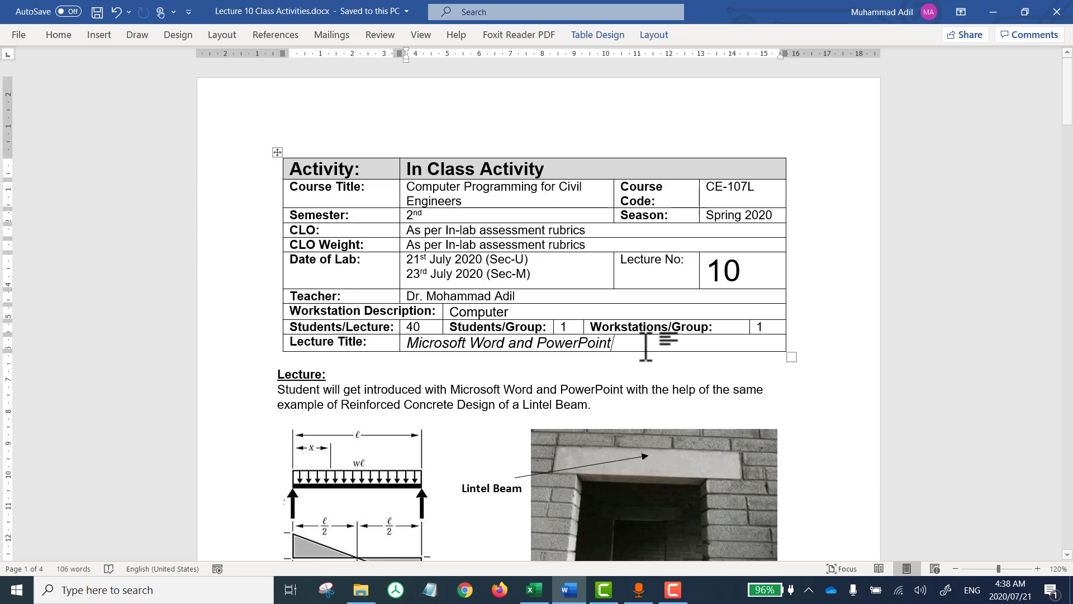
{"action": "scroll", "coordinate": [519, 430], "scroll_direction": "down", "scroll_amount": 5}
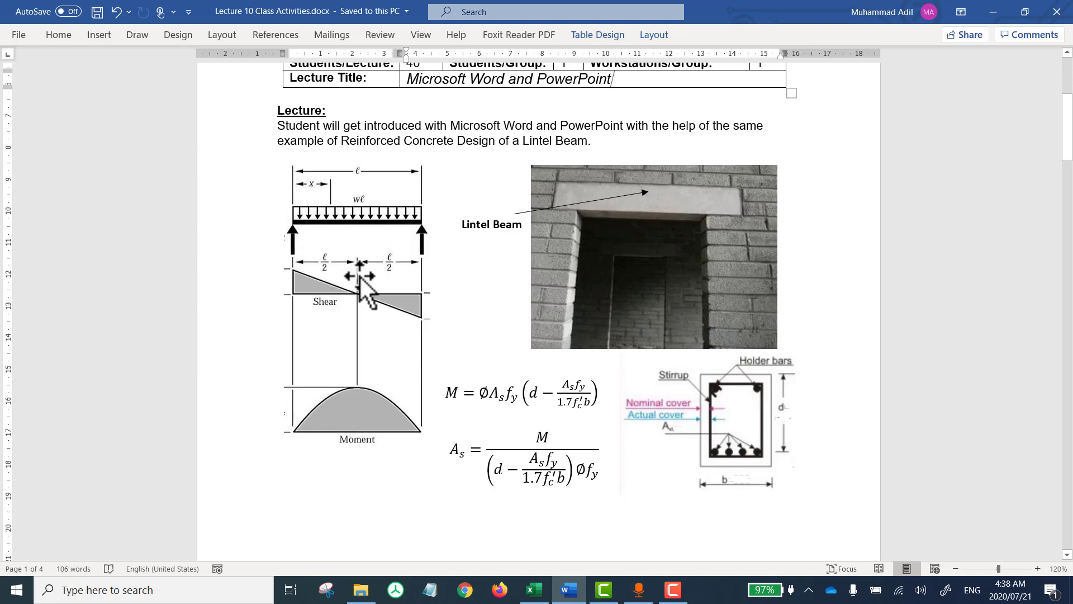
Step: Switch to the Lecture 9 workbook in Excel and review the BMD, SFD and Lintel Beam Design sheets, including Mmax, the bars and the steel-area formula
{"action": "left_click", "coordinate": [534, 589]}
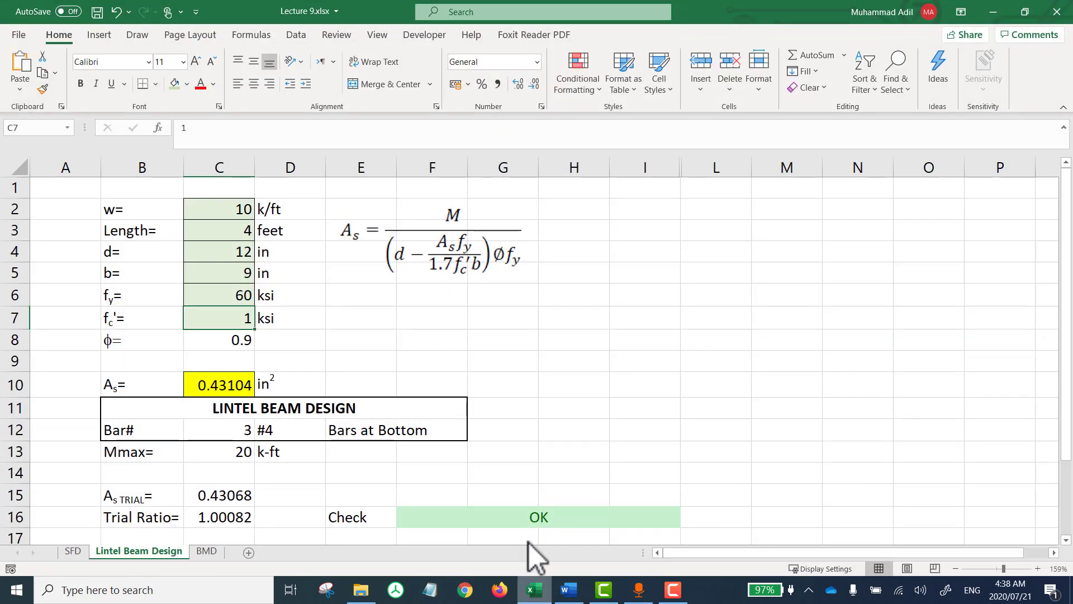
{"action": "left_click", "coordinate": [205, 552]}
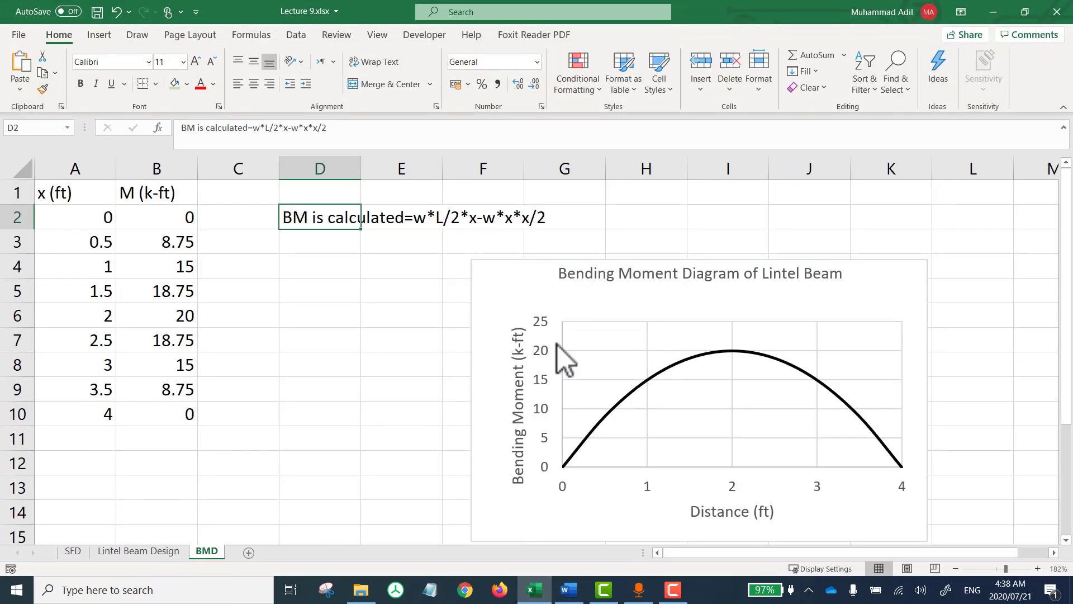
{"action": "left_click", "coordinate": [73, 551]}
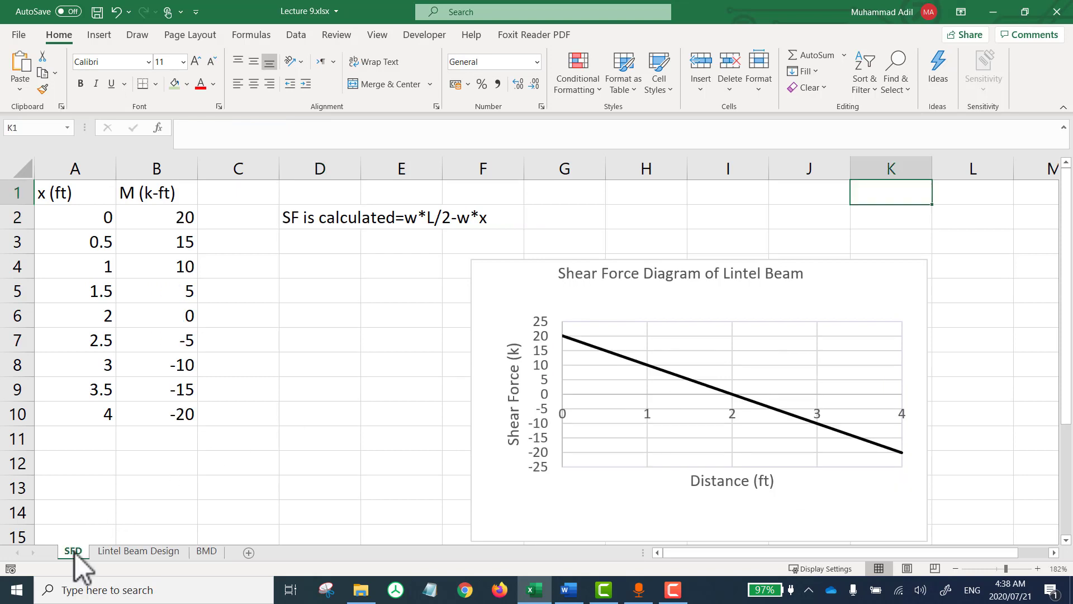
{"action": "left_click", "coordinate": [164, 551]}
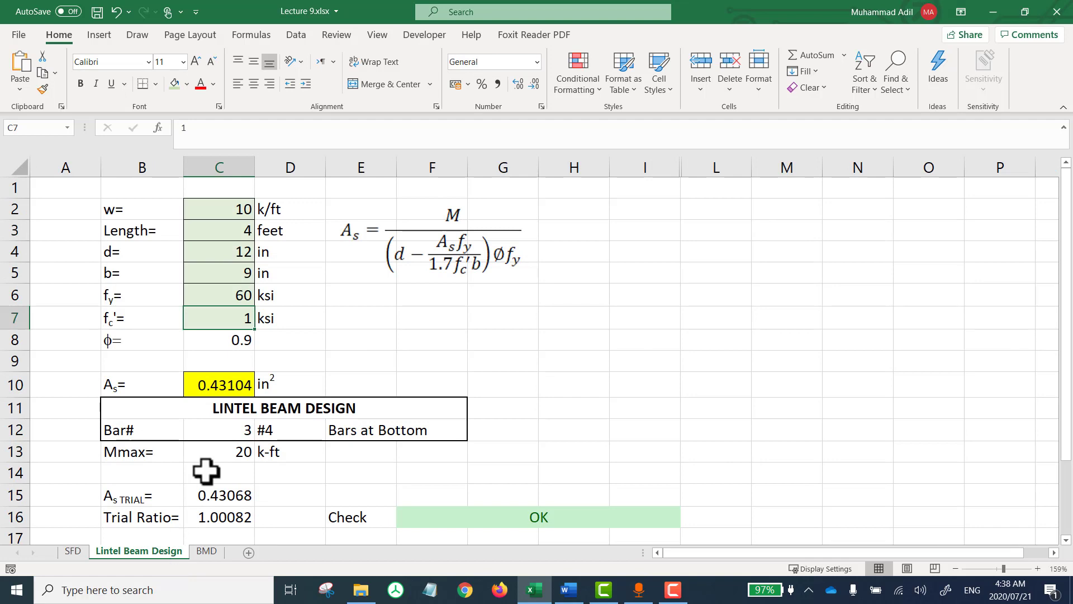
{"action": "scroll", "coordinate": [305, 359], "scroll_direction": "down", "scroll_amount": 1}
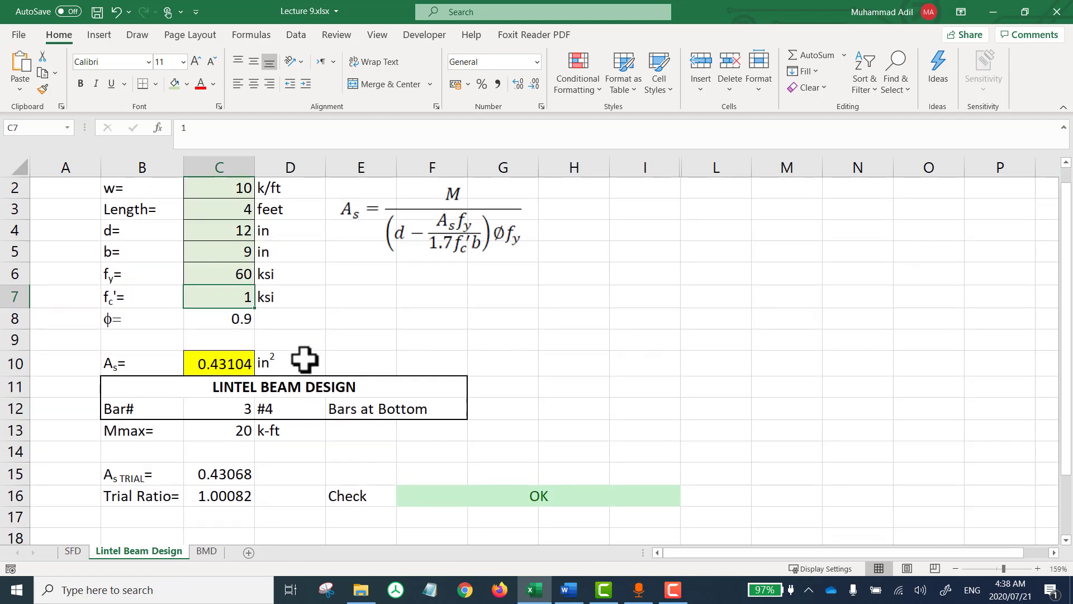
{"action": "left_click", "coordinate": [236, 428]}
{"action": "scroll", "coordinate": [313, 309], "scroll_direction": "up", "scroll_amount": 1}
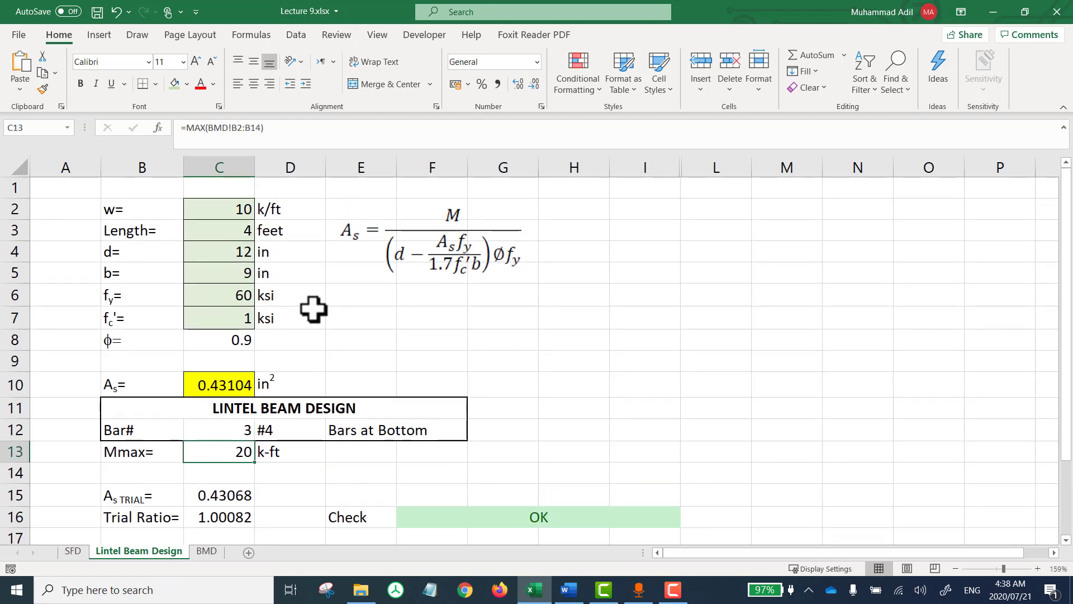
{"action": "left_click", "coordinate": [216, 431]}
{"action": "left_click_drag", "start_coordinate": [159, 426], "coordinate": [420, 431]}
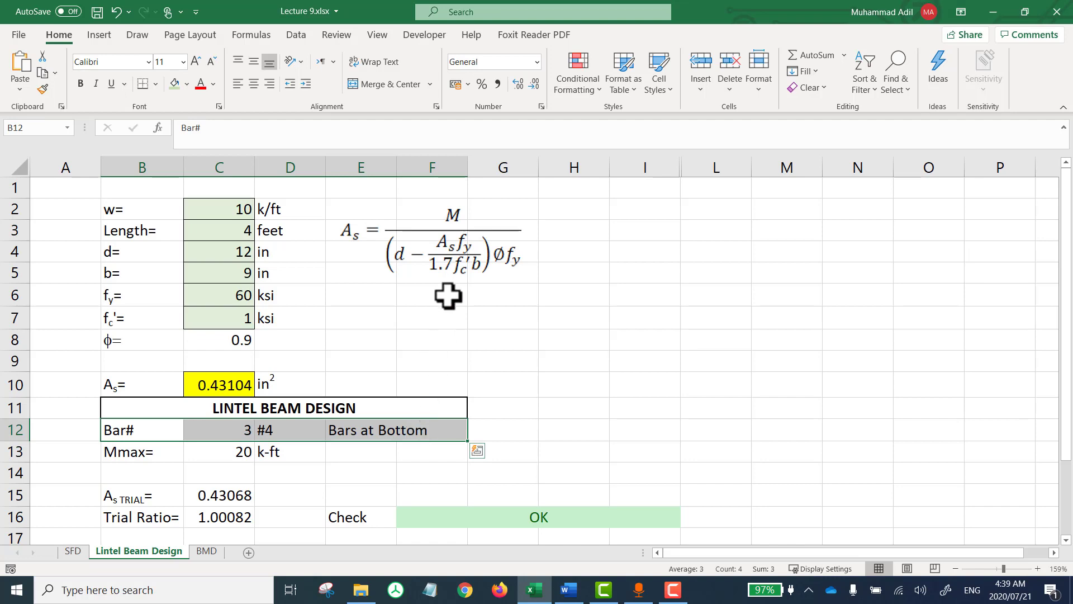
{"action": "left_click", "coordinate": [457, 264]}
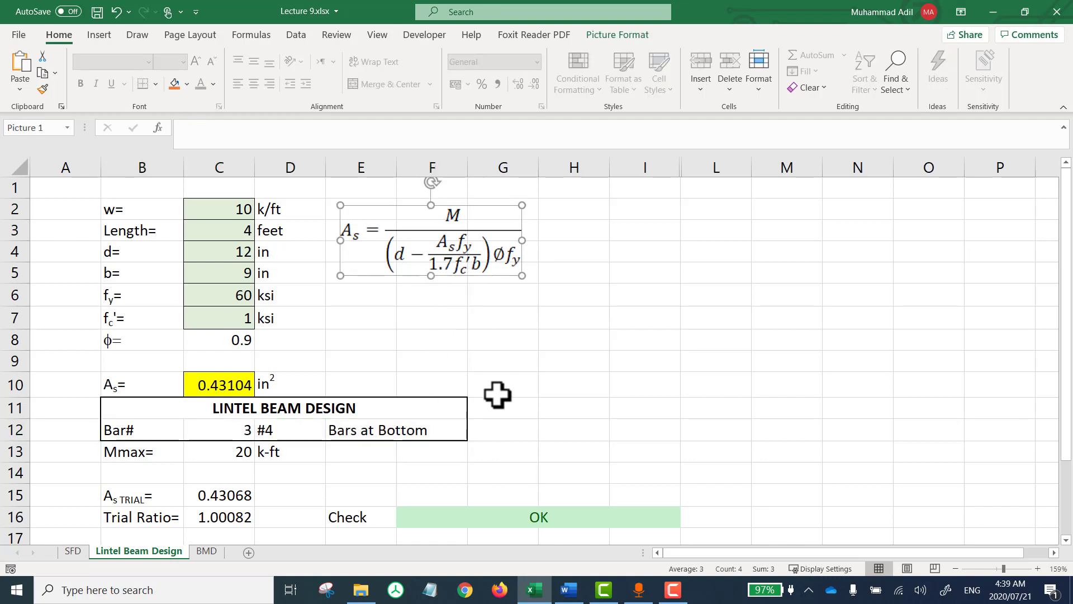
Step: Return to the Lecture 10 document in Word and review its figures, the reinforcing bar table and the lecture title
{"action": "key", "text": "alt+Tab"}
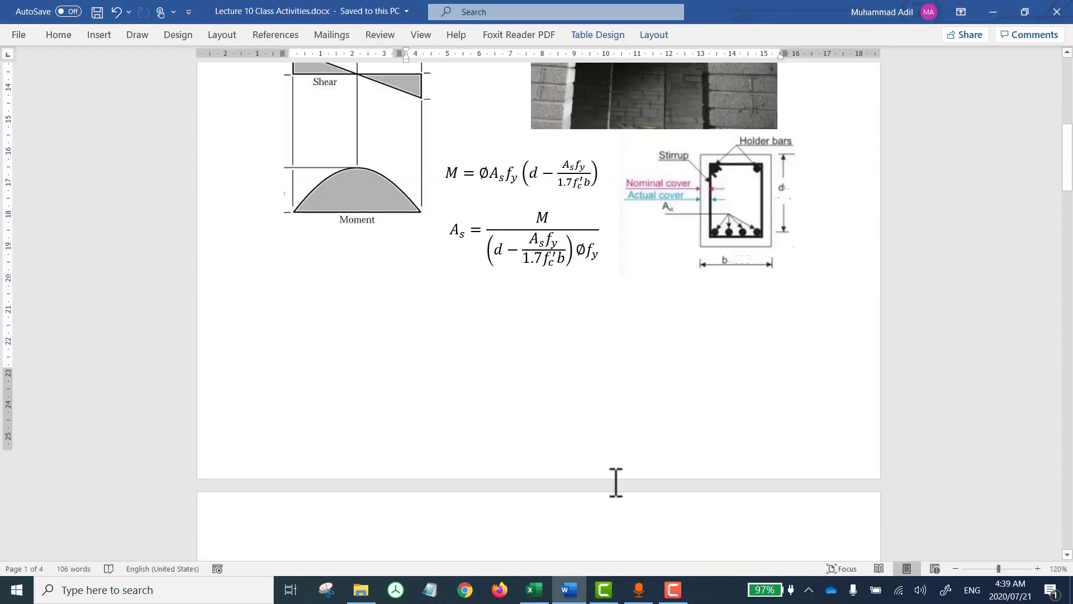
{"action": "scroll", "coordinate": [615, 481], "scroll_direction": "down", "scroll_amount": 10}
{"action": "scroll", "coordinate": [612, 481], "scroll_direction": "down", "scroll_amount": 3}
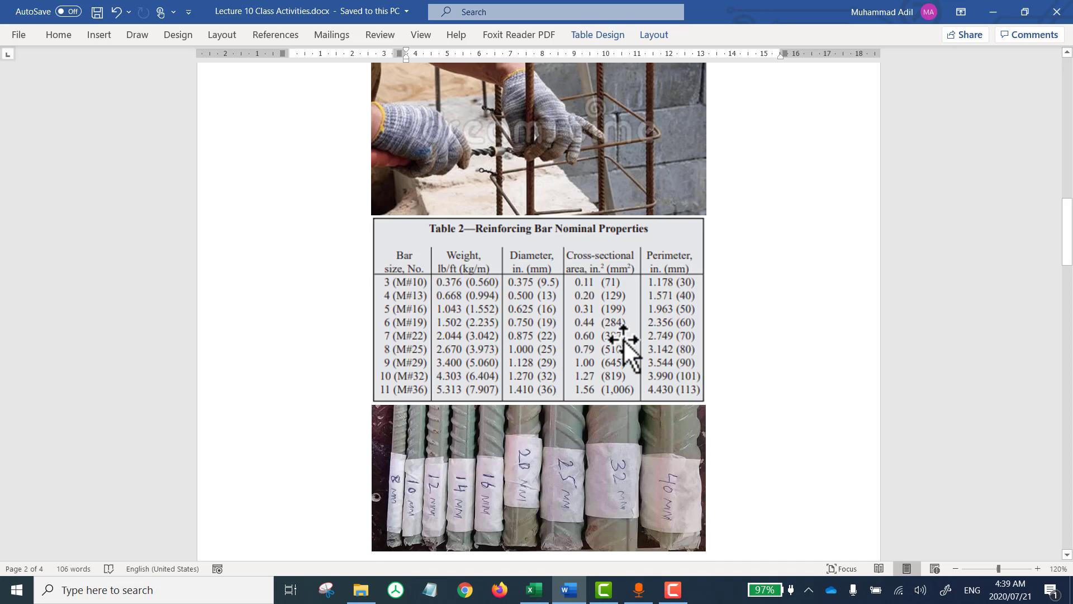
{"action": "scroll", "coordinate": [622, 339], "scroll_direction": "up", "scroll_amount": 20}
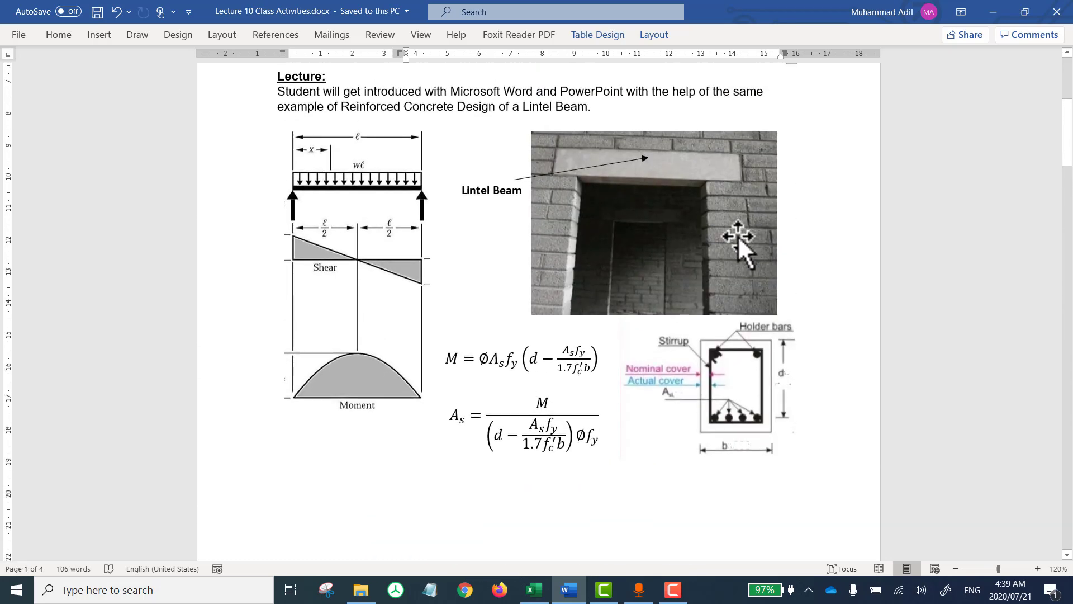
{"action": "scroll", "coordinate": [738, 236], "scroll_direction": "up", "scroll_amount": 5}
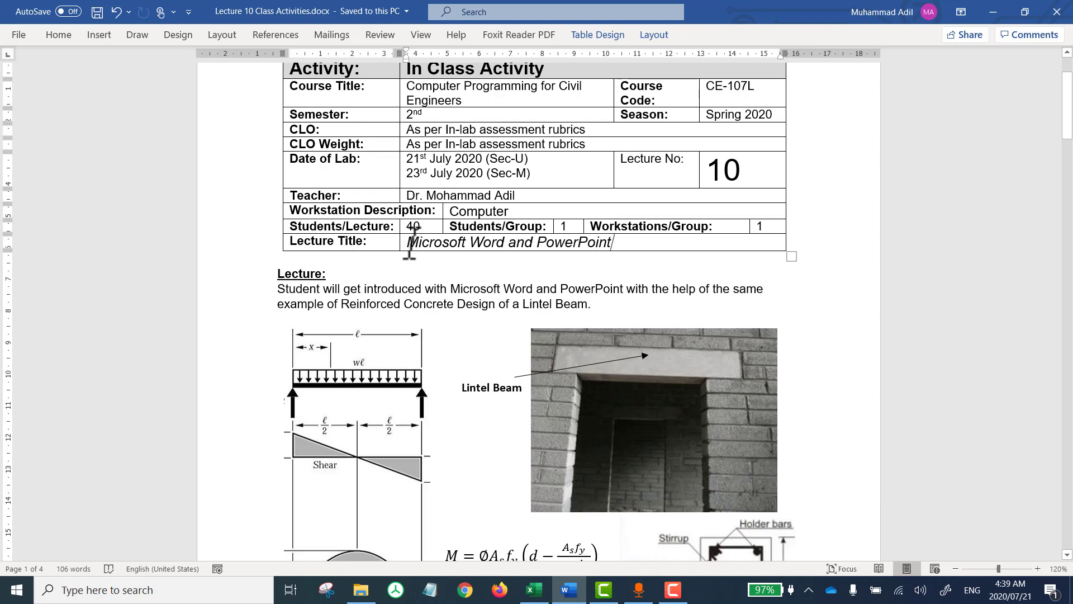
{"action": "left_click_drag", "start_coordinate": [410, 244], "coordinate": [503, 243]}
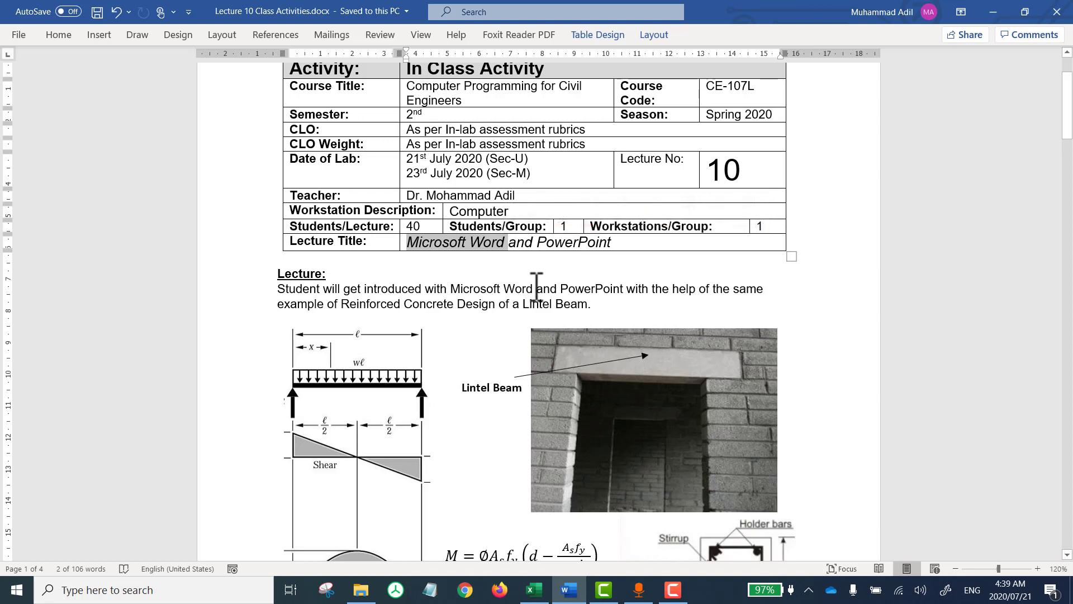
{"action": "left_click", "coordinate": [614, 242]}
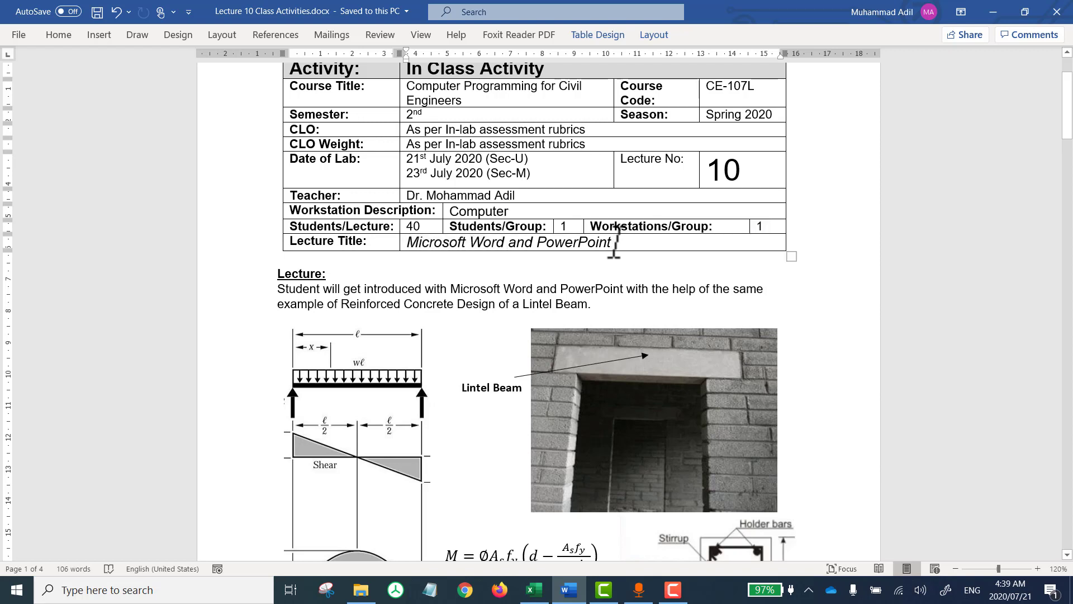
{"action": "left_click_drag", "start_coordinate": [615, 242], "coordinate": [536, 249]}
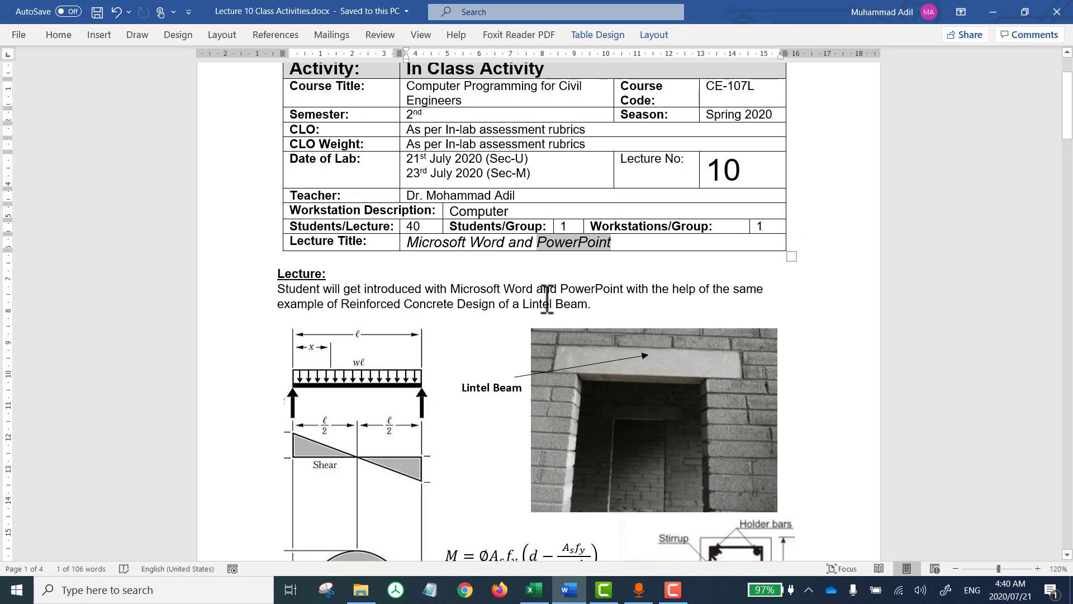
{"action": "scroll", "coordinate": [548, 302], "scroll_direction": "up", "scroll_amount": 3}
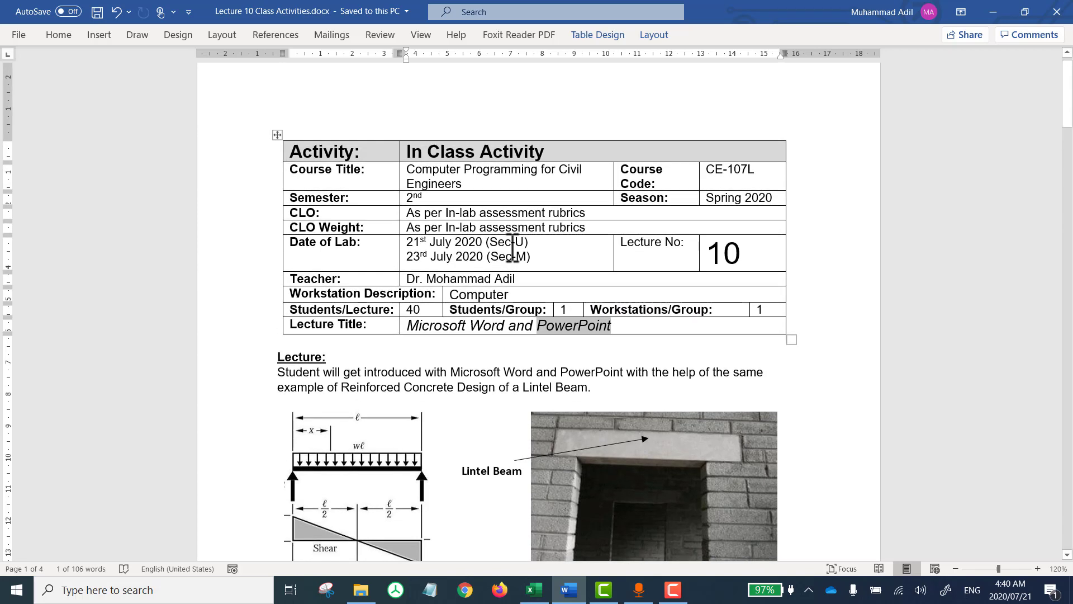
Step: Find Word through the Windows search, launch it and create a blank document
{"action": "left_click", "coordinate": [208, 589]}
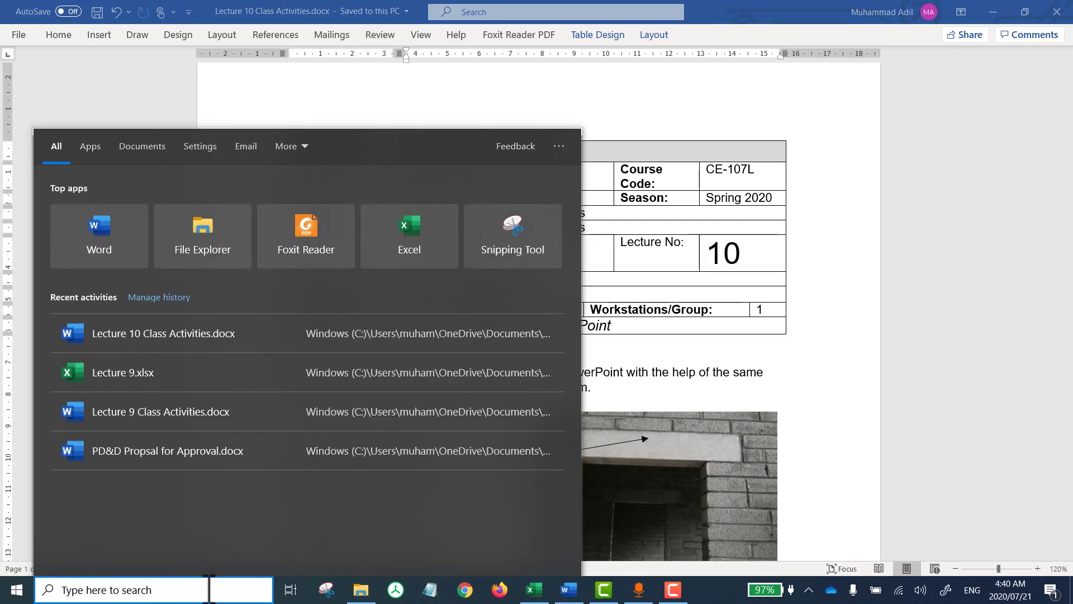
{"action": "type", "text": "Word"}
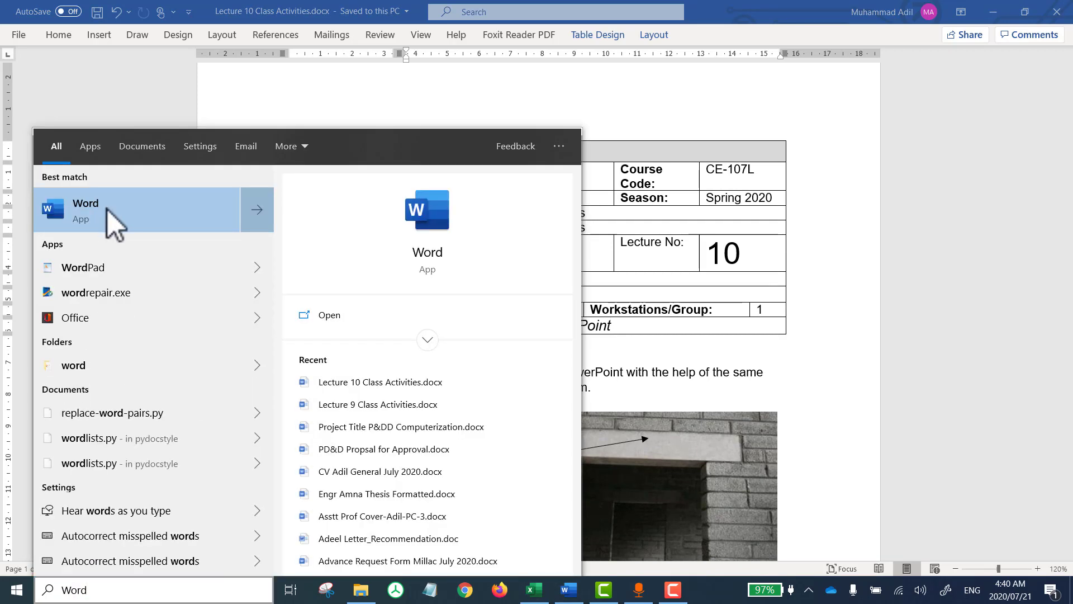
{"action": "left_click", "coordinate": [107, 209]}
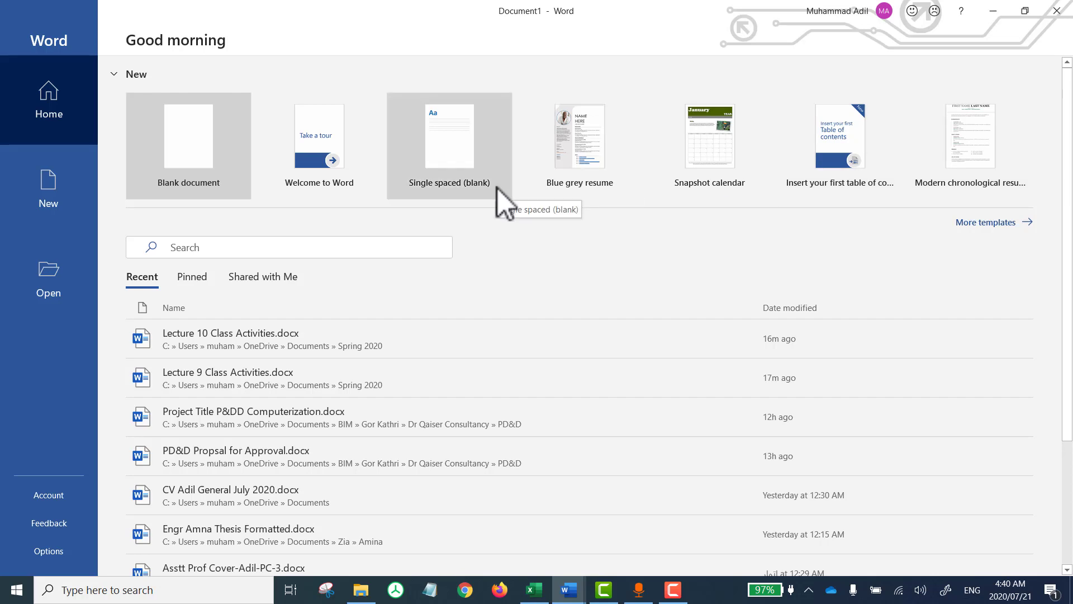
{"action": "left_click", "coordinate": [194, 152]}
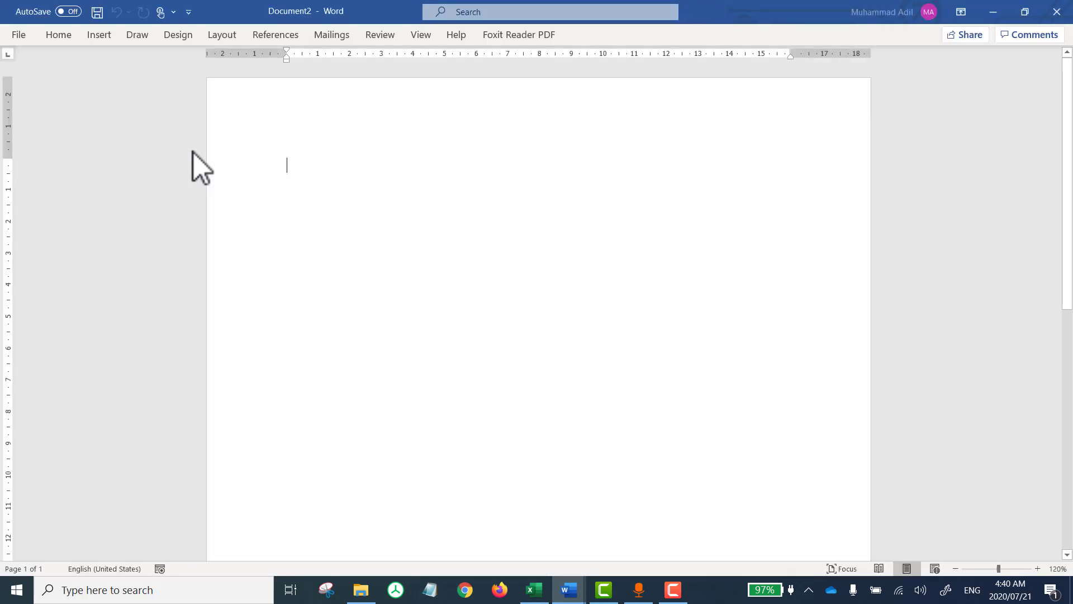
Step: Set the ribbon display to Show Tabs, temporarily reveal the Layout commands, and collapse the ribbon back to tabs only
{"action": "left_click", "coordinate": [960, 12]}
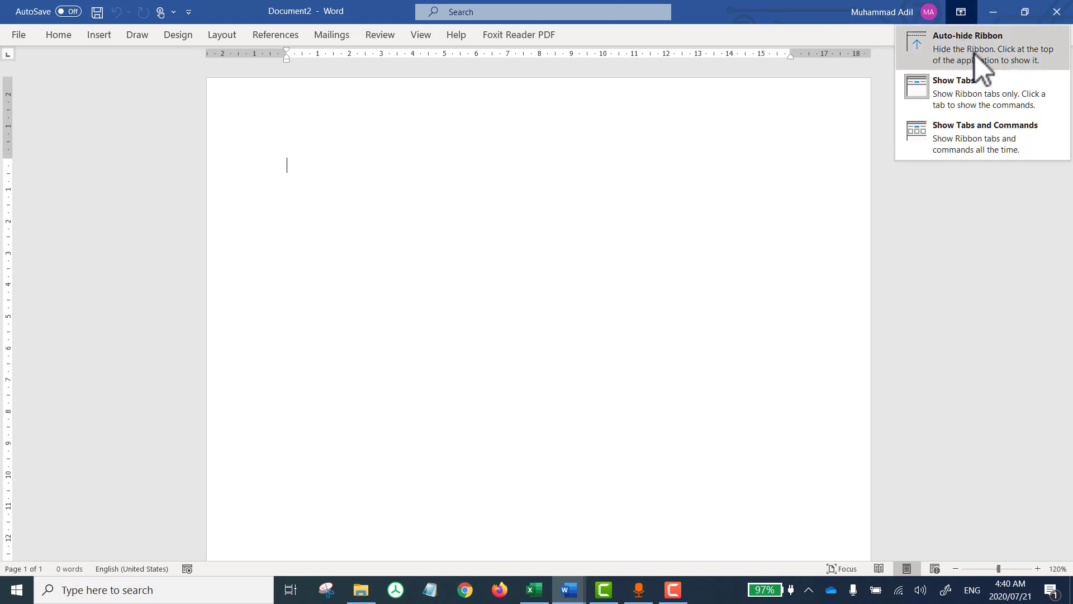
{"action": "left_click", "coordinate": [962, 86]}
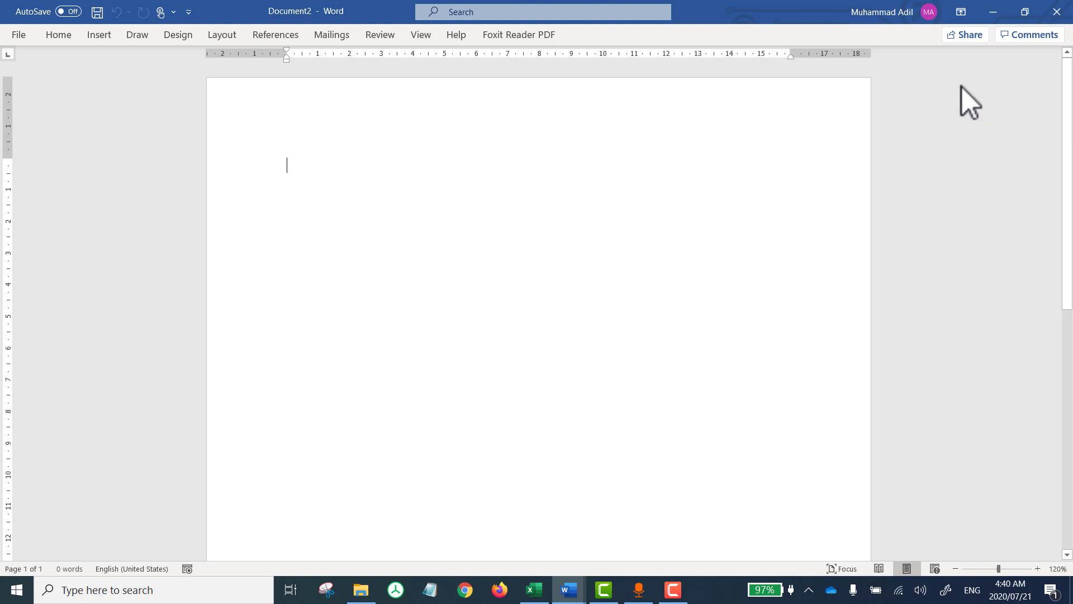
{"action": "left_click", "coordinate": [962, 12]}
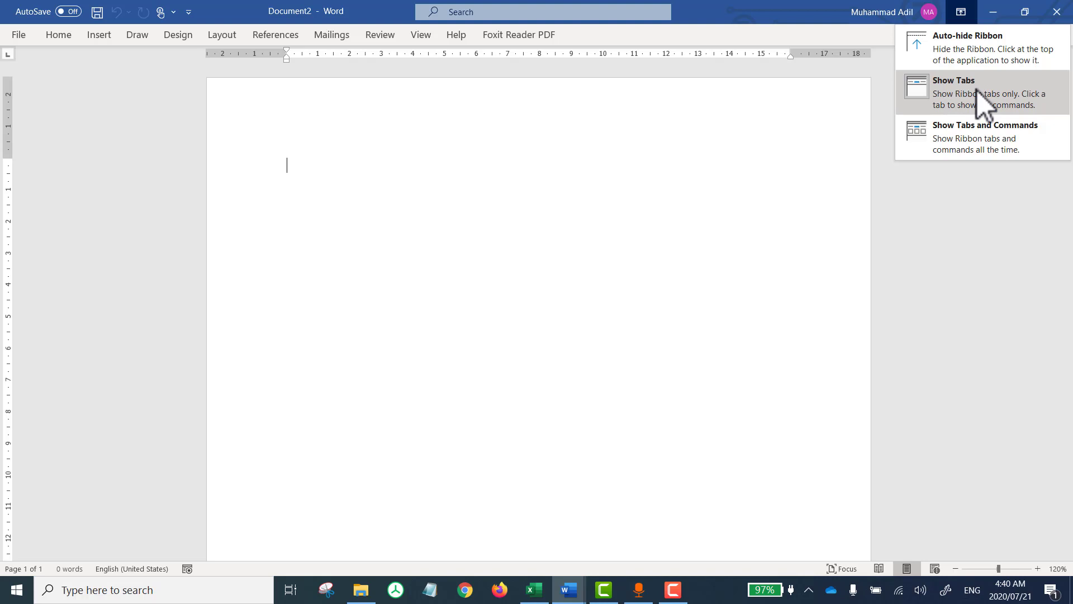
{"action": "left_click", "coordinate": [271, 40]}
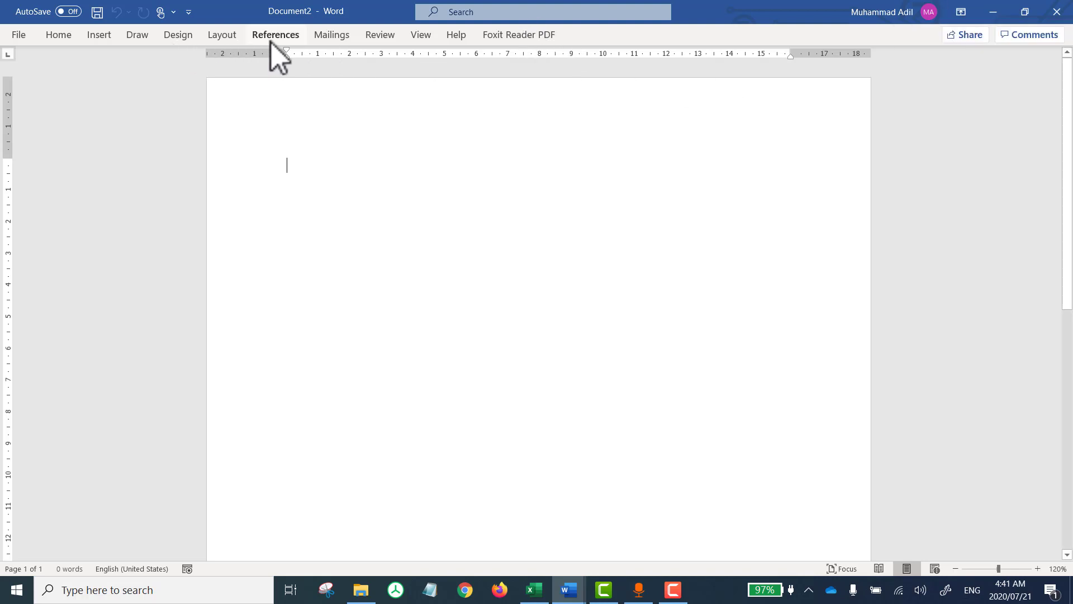
{"action": "left_click", "coordinate": [237, 38]}
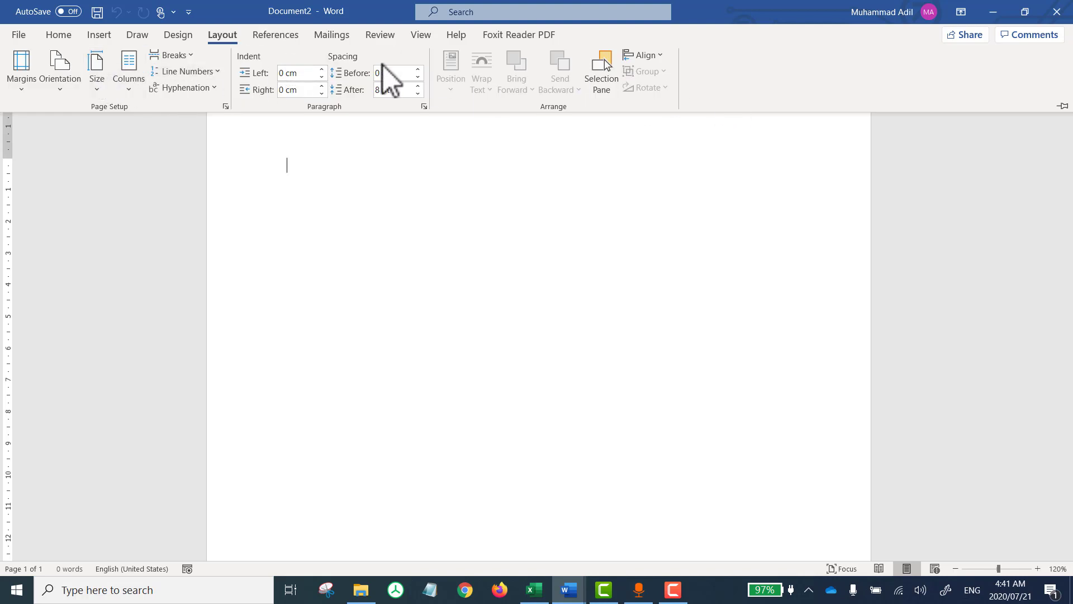
{"action": "left_click", "coordinate": [961, 12]}
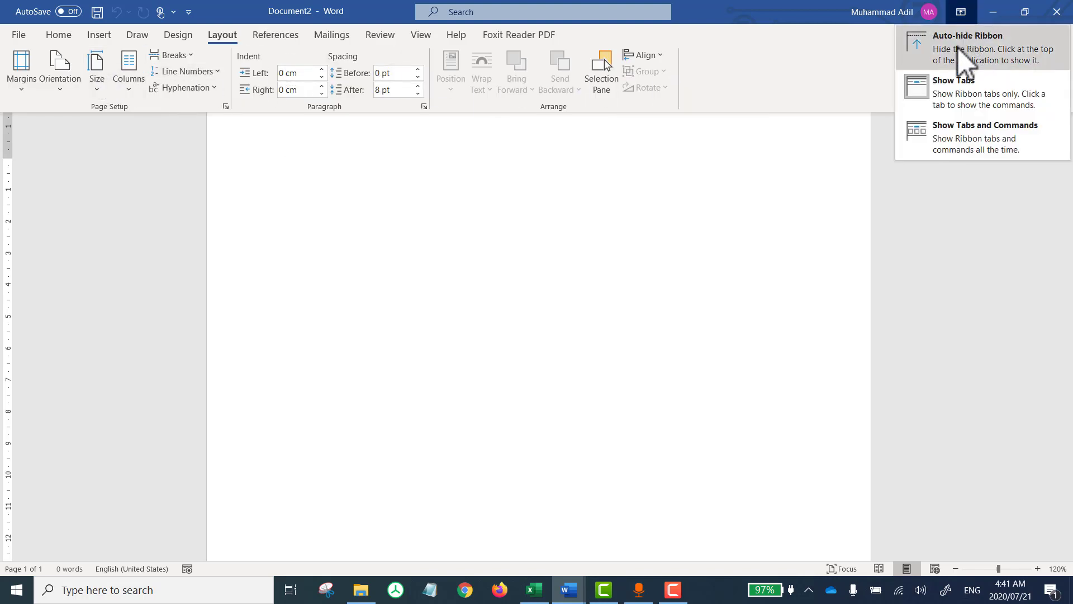
{"action": "left_click", "coordinate": [954, 89]}
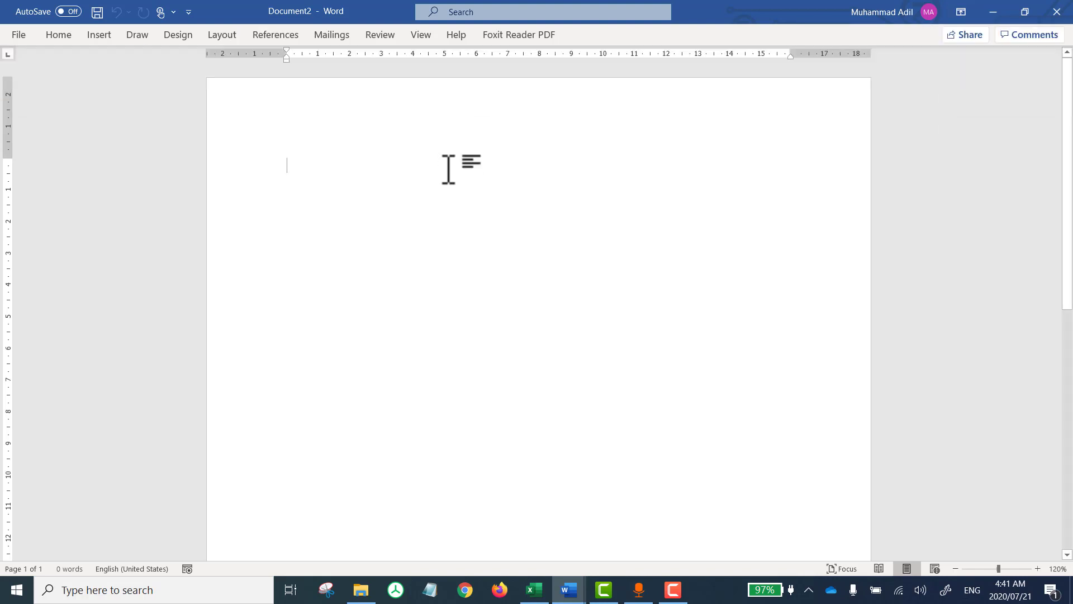
Step: Set the ribbon to Show Tabs and Commands, display the Home commands, and enter "What" in the blank document
{"action": "left_click", "coordinate": [961, 11]}
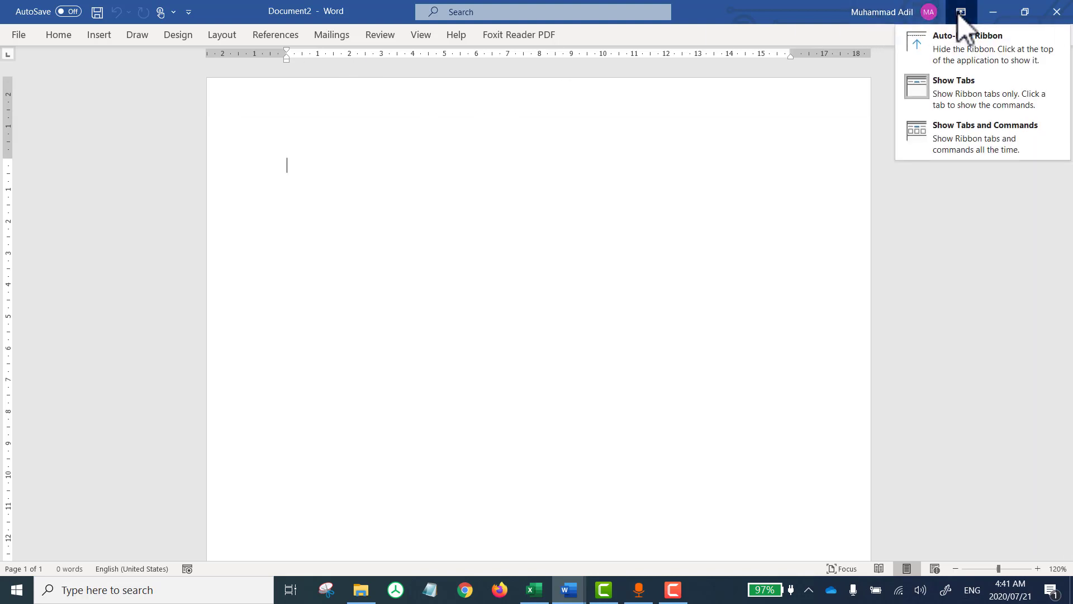
{"action": "left_click", "coordinate": [965, 139]}
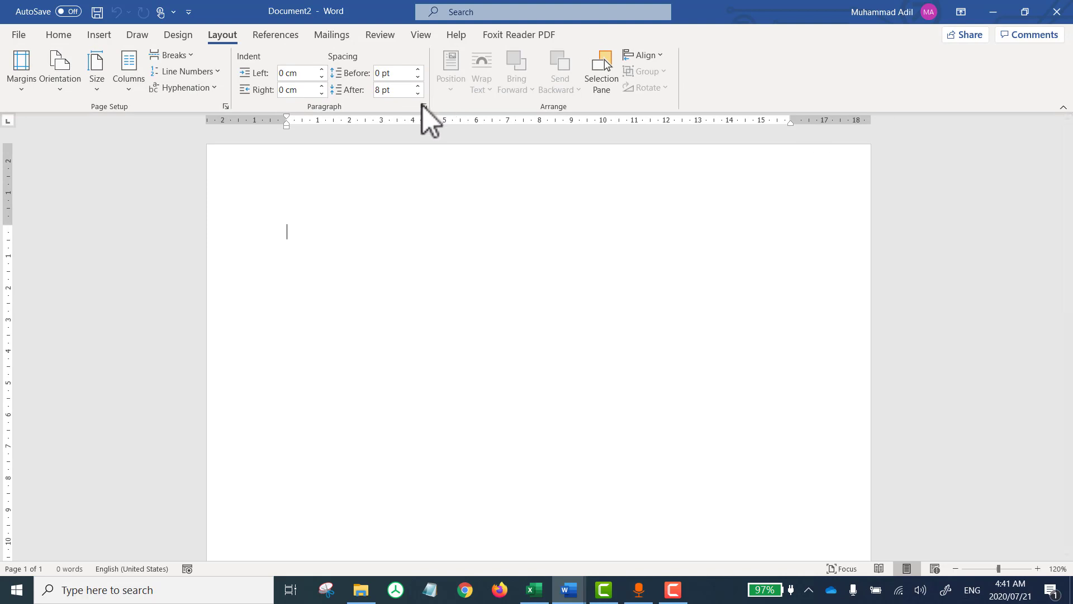
{"action": "left_click", "coordinate": [56, 34]}
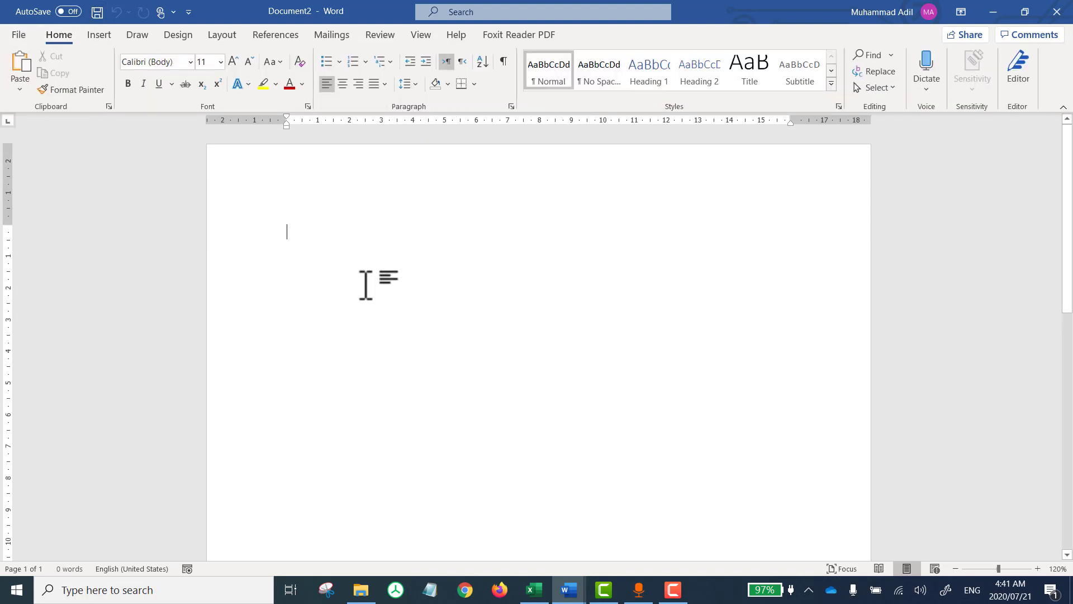
{"action": "type", "text": "What"}
Step: Auto-hide the ribbon, reveal it temporarily, and restore the Show Tabs and Commands display
{"action": "left_click", "coordinate": [960, 12]}
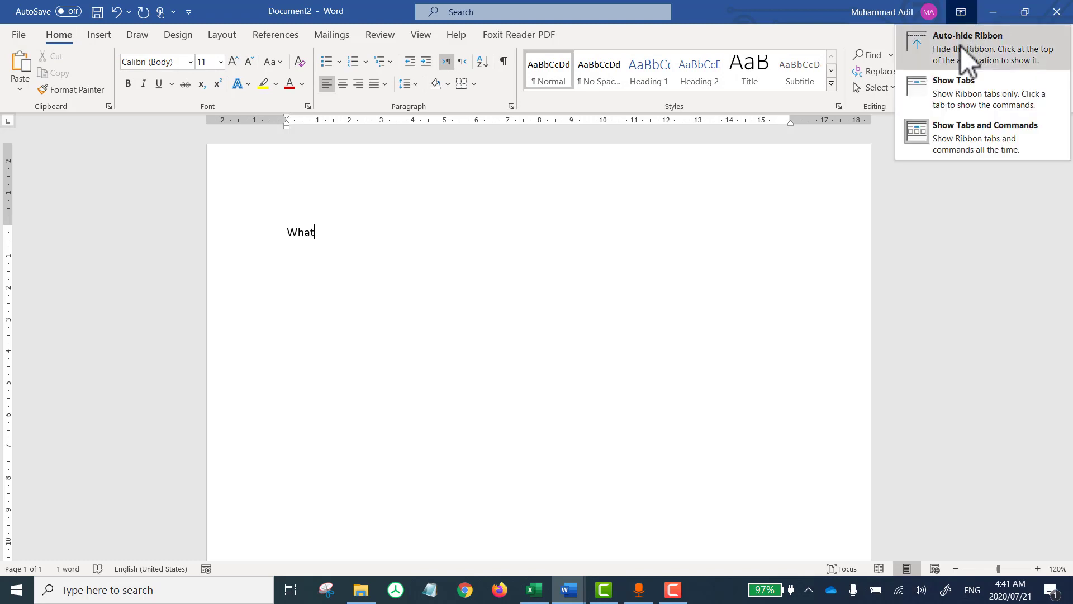
{"action": "left_click", "coordinate": [961, 46]}
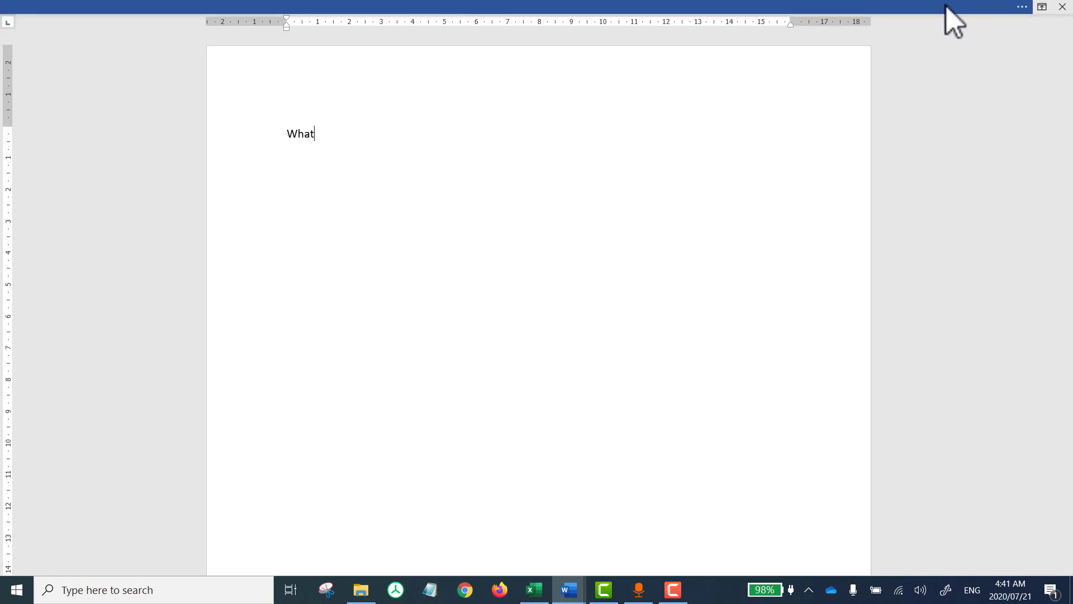
{"action": "left_click", "coordinate": [896, 11]}
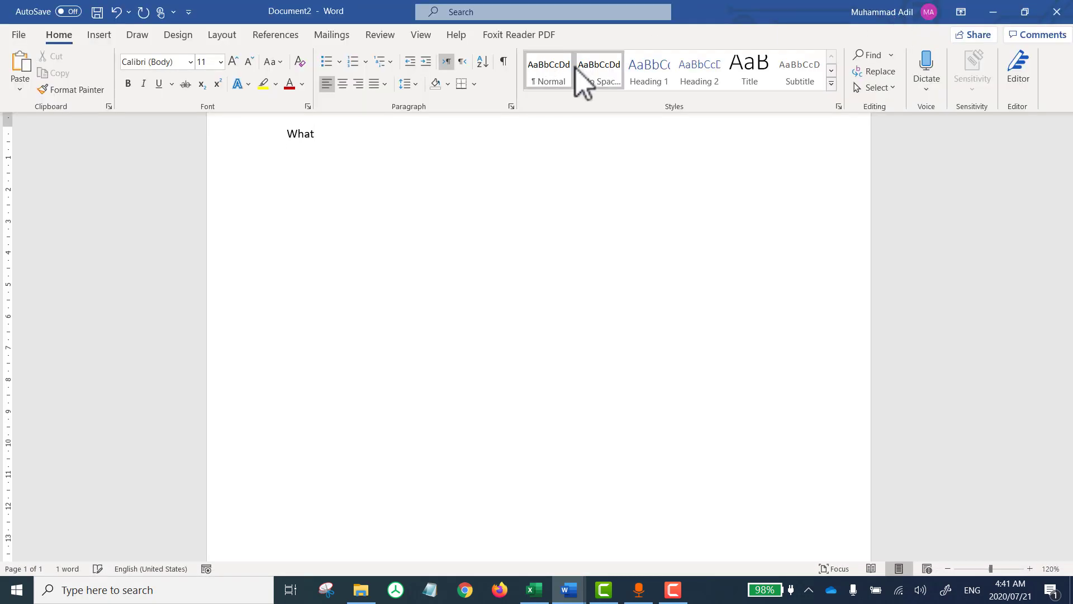
{"action": "left_click", "coordinate": [512, 284]}
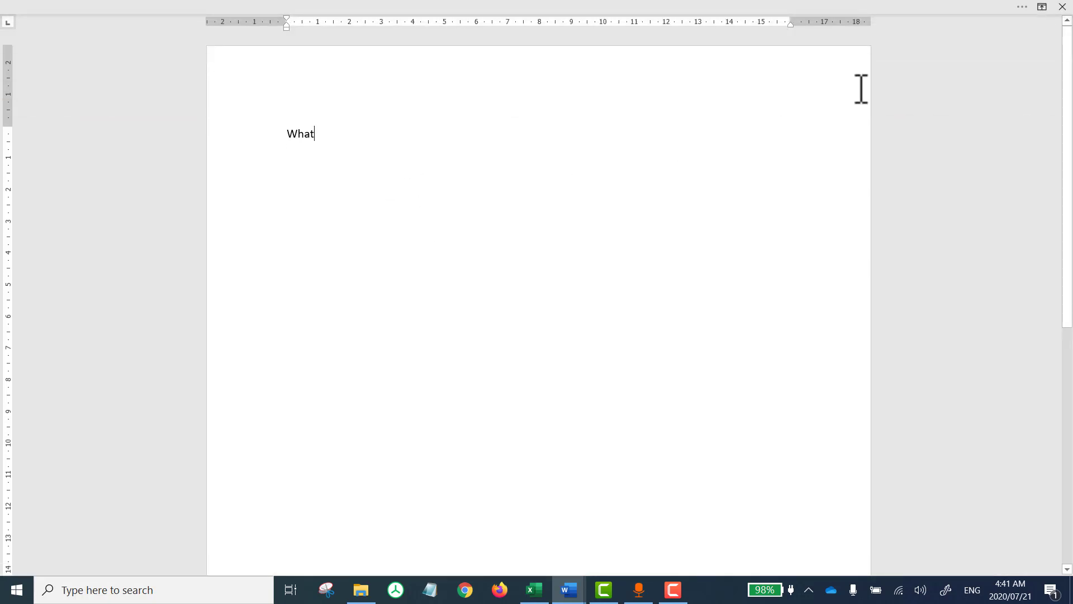
{"action": "left_click", "coordinate": [1042, 7]}
{"action": "left_click", "coordinate": [951, 124]}
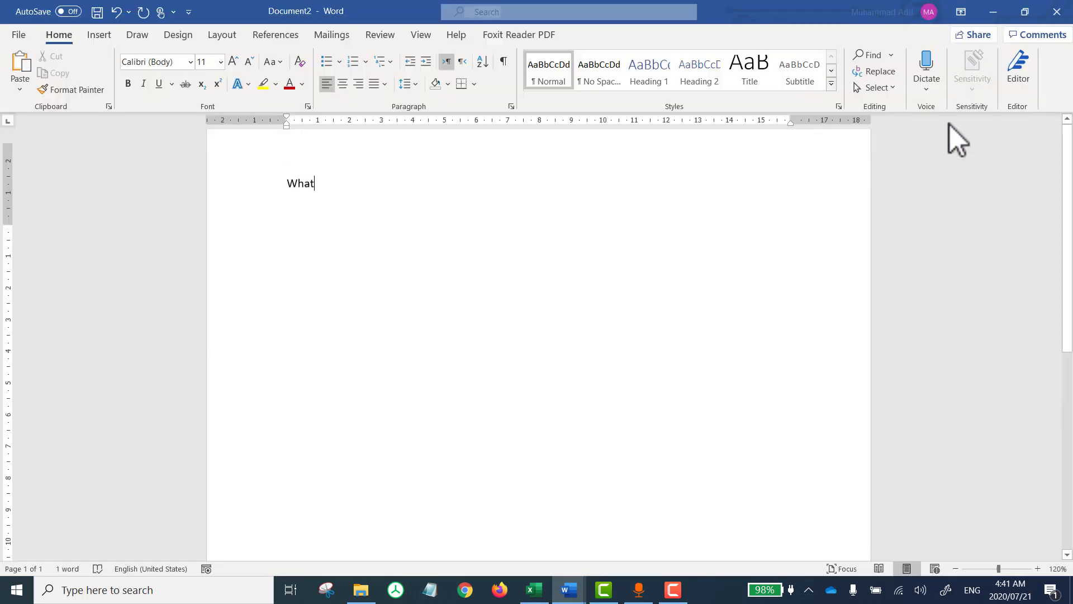
Step: Consult the Lintel Beam Design sheet in Excel, switch to Document1 in Word and enter the title "Project: Lintel Beam Design"
{"action": "left_click", "coordinate": [534, 590]}
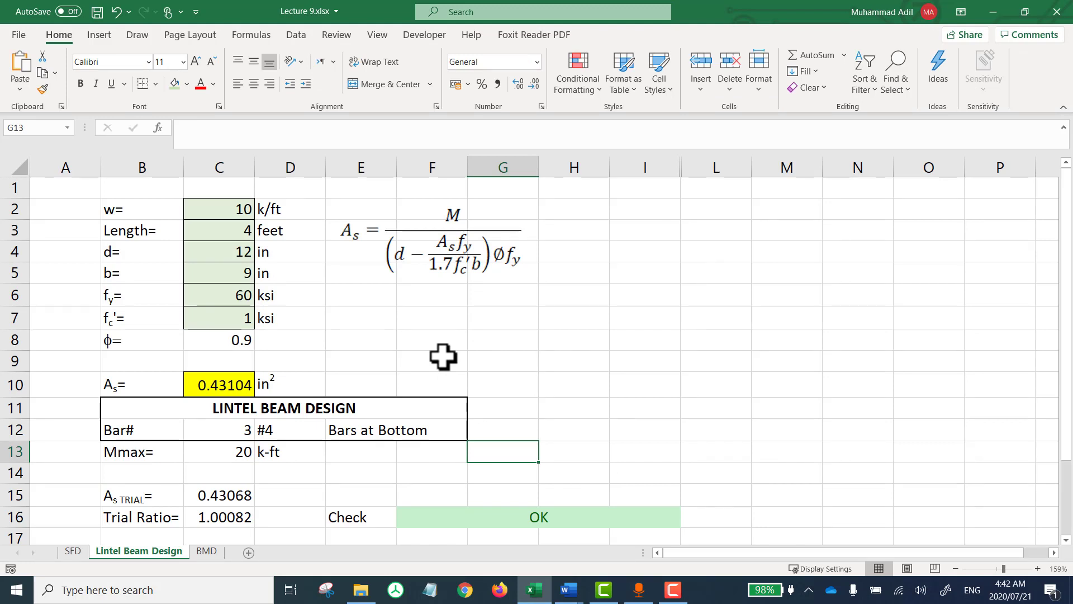
{"action": "key", "text": "alt+Tab"}
{"action": "type", "text": "Project: "}
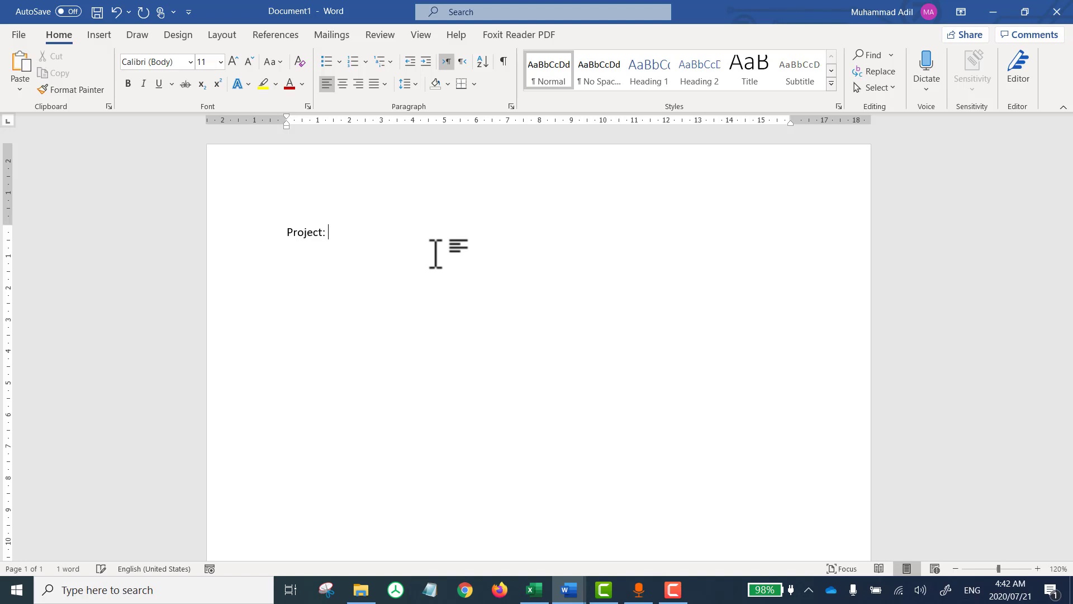
{"action": "type", "text": "Lintel Beam Design"}
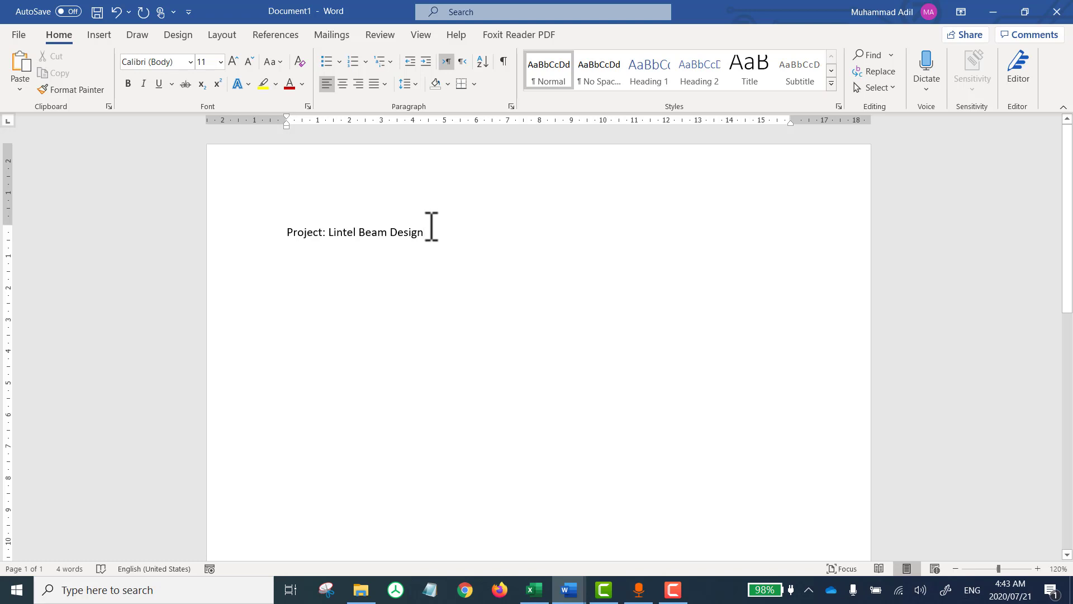
Step: Try right, left and justified alignment on the project title, and leave it centred
{"action": "left_click", "coordinate": [347, 89]}
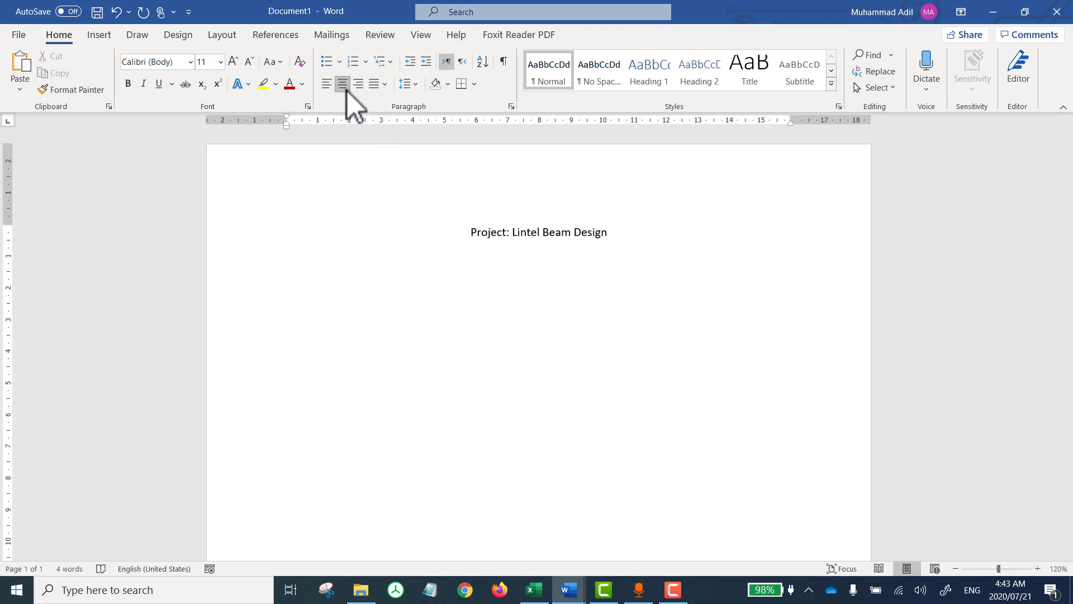
{"action": "left_click", "coordinate": [362, 89]}
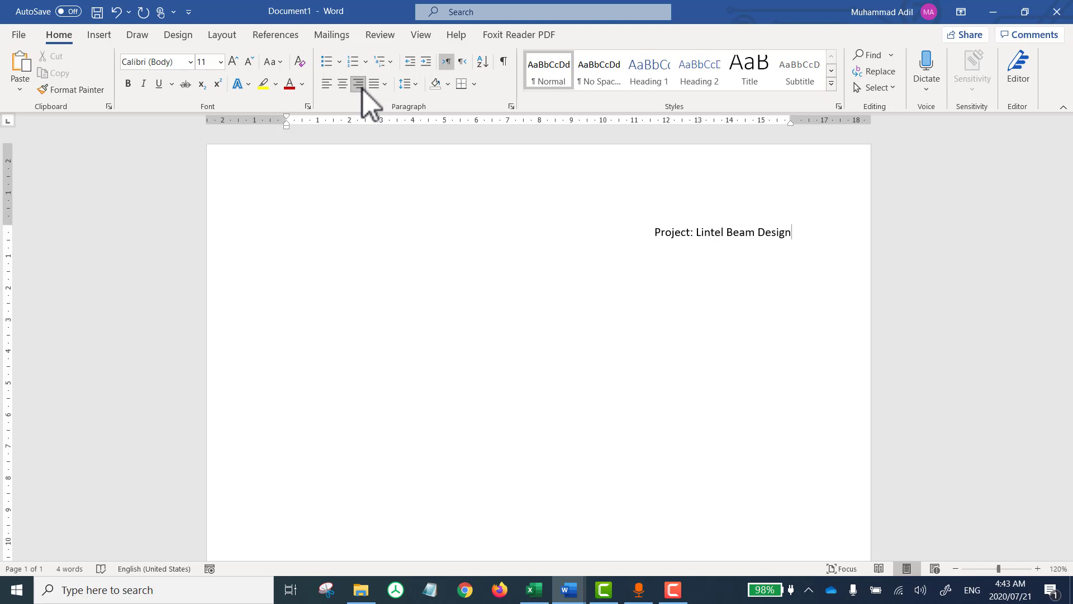
{"action": "left_click", "coordinate": [329, 88]}
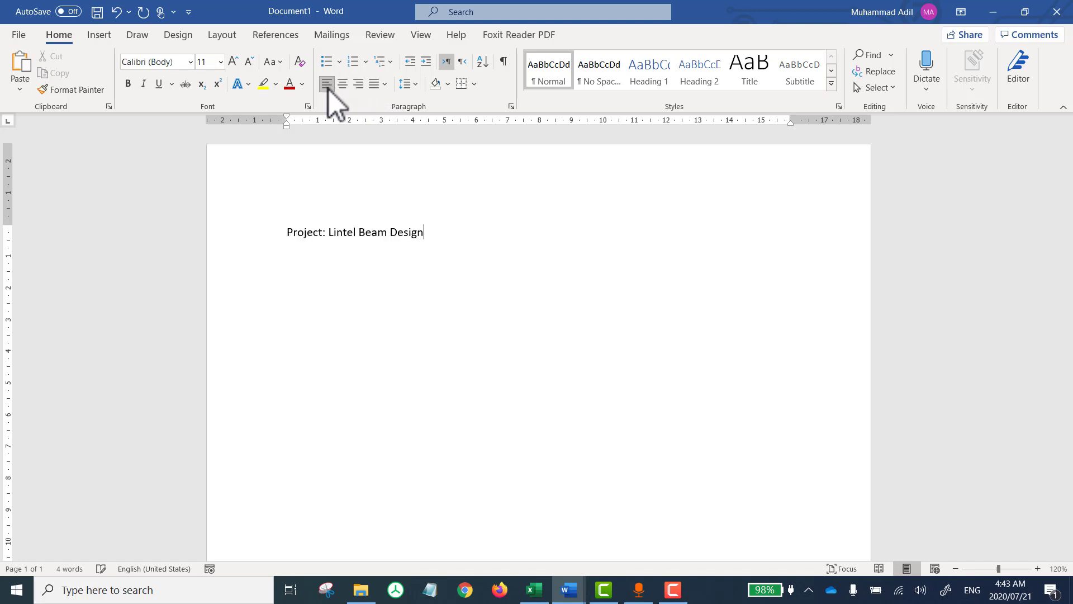
{"action": "left_click", "coordinate": [373, 89]}
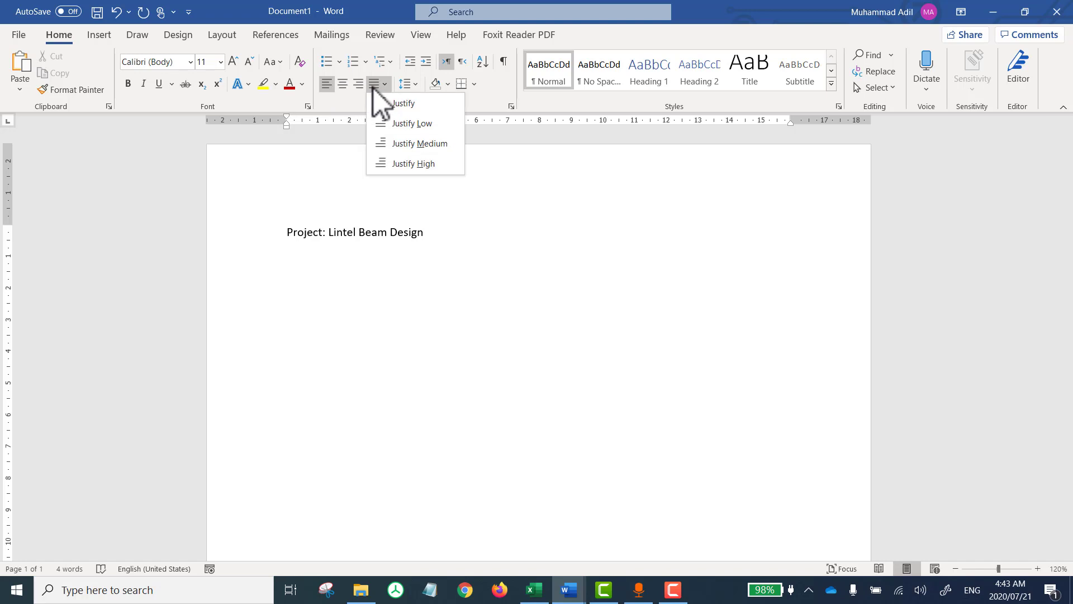
{"action": "left_click", "coordinate": [391, 103]}
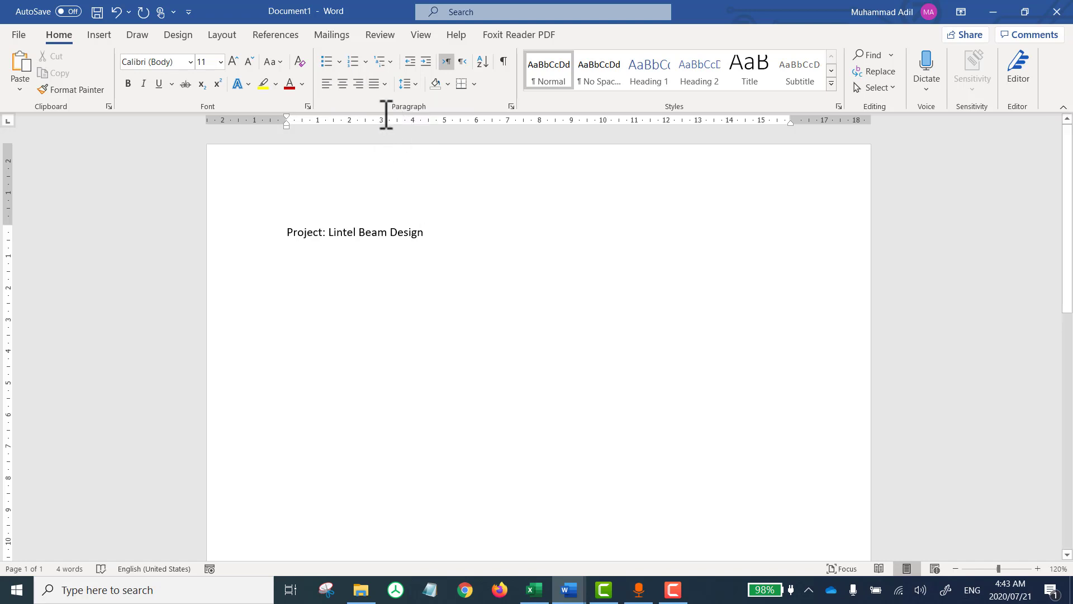
{"action": "left_click", "coordinate": [371, 87]}
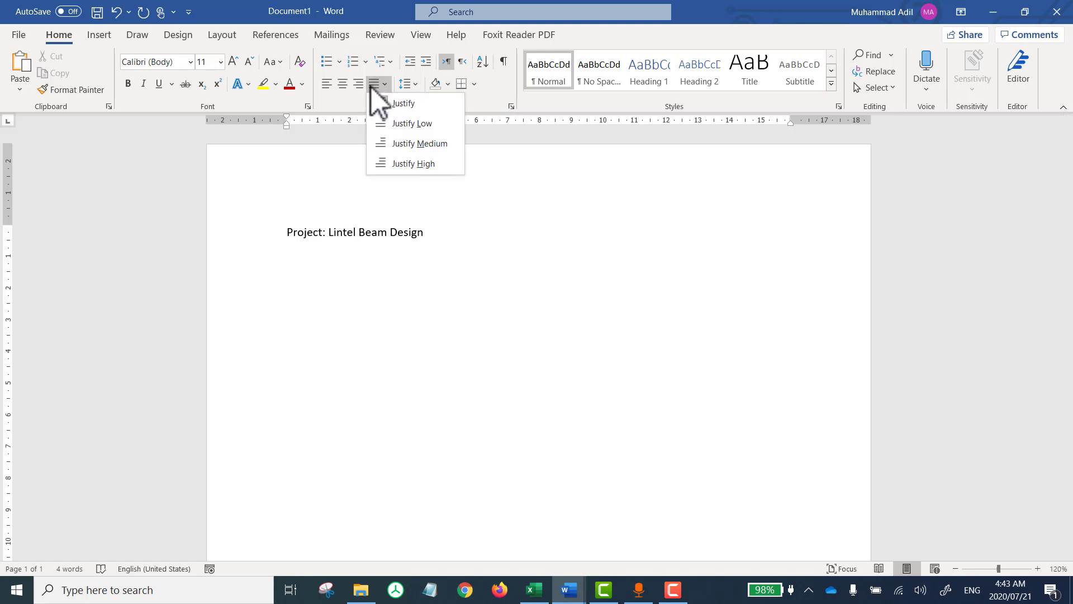
{"action": "left_click", "coordinate": [341, 85]}
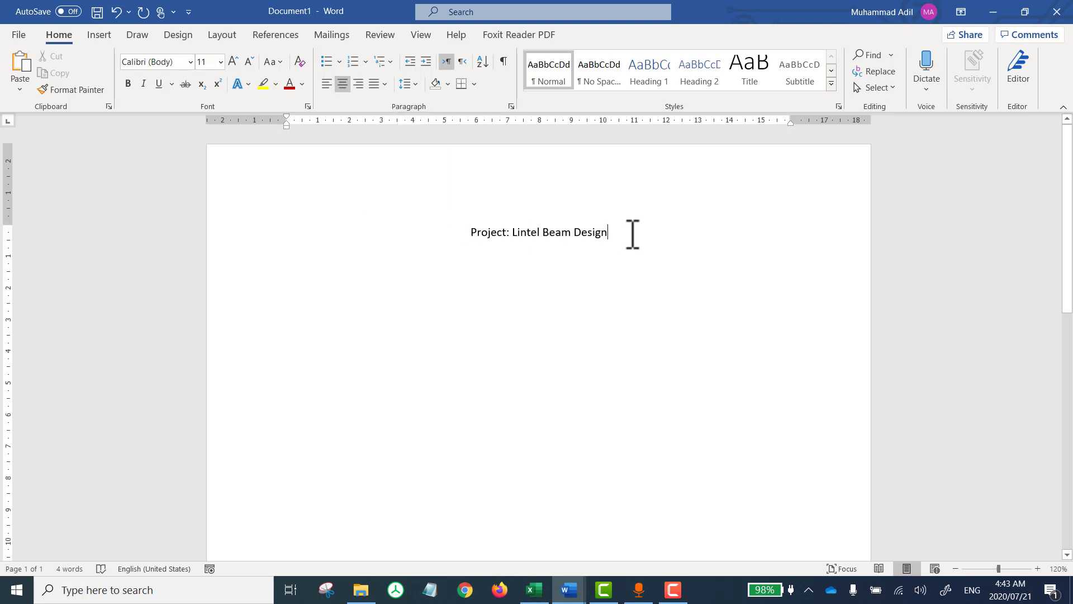
Step: Make the whole project title bold and set its font size to 24
{"action": "left_click_drag", "start_coordinate": [633, 233], "coordinate": [448, 234]}
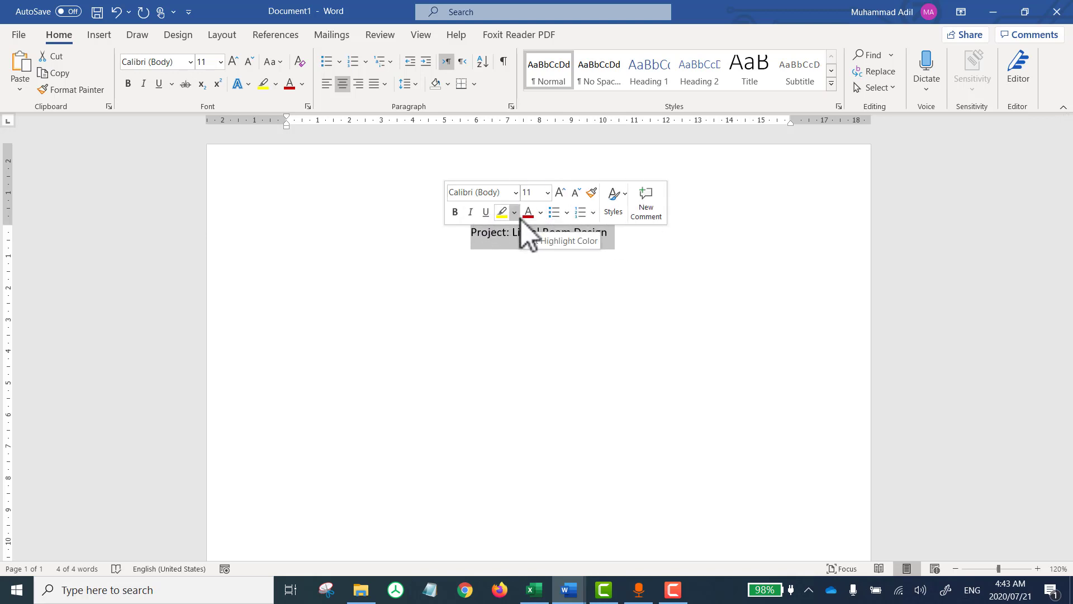
{"action": "left_click", "coordinate": [454, 215]}
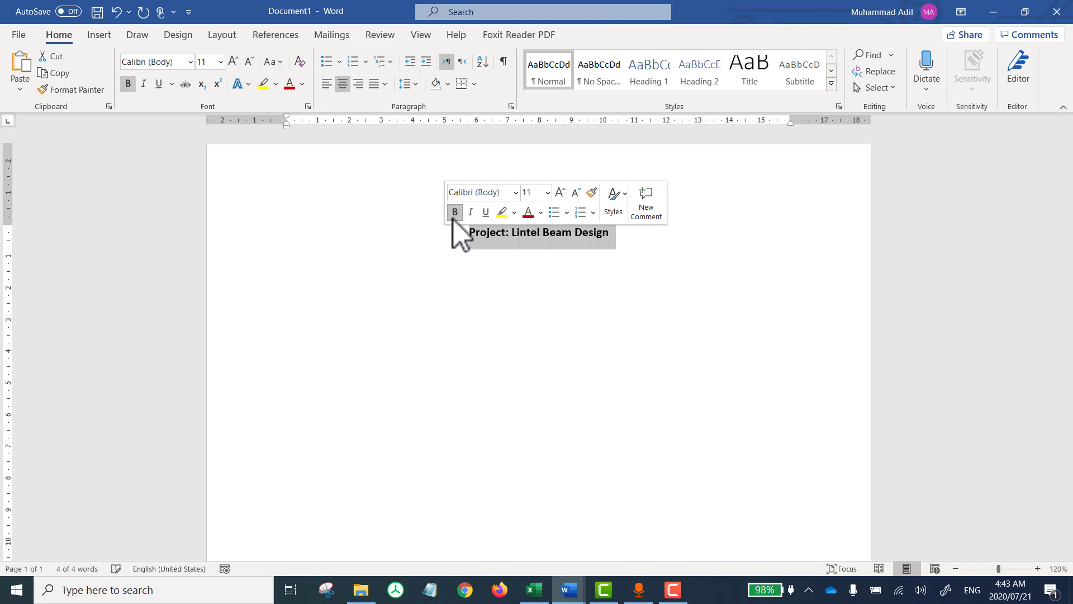
{"action": "left_click", "coordinate": [547, 192]}
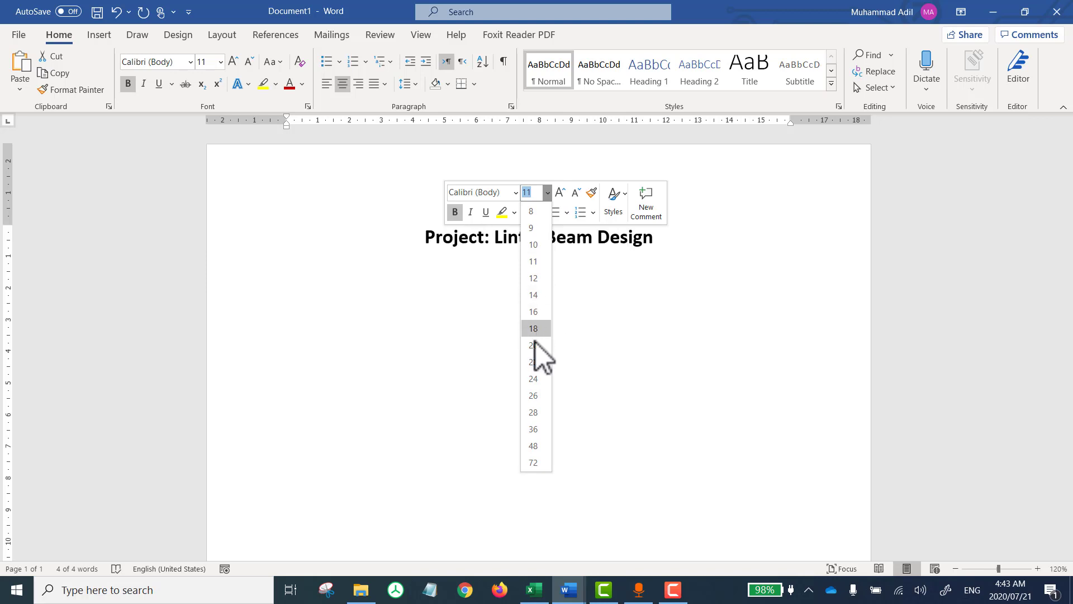
{"action": "left_click", "coordinate": [533, 380]}
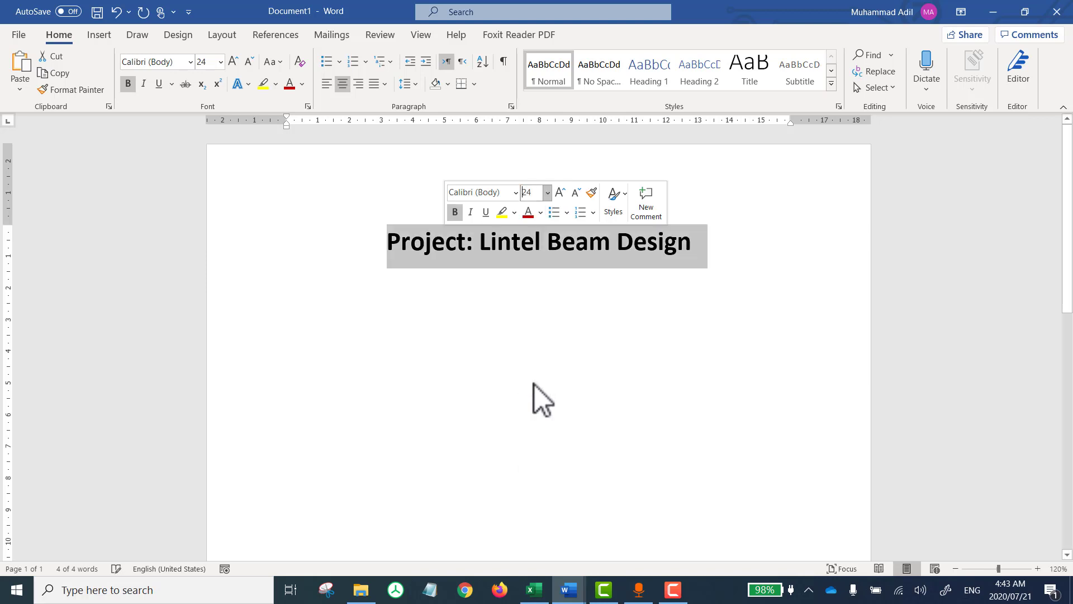
Step: Change the title's font to Arial (Body CS), and apply italic and underline to it
{"action": "left_click", "coordinate": [516, 192]}
{"action": "left_click", "coordinate": [502, 289]}
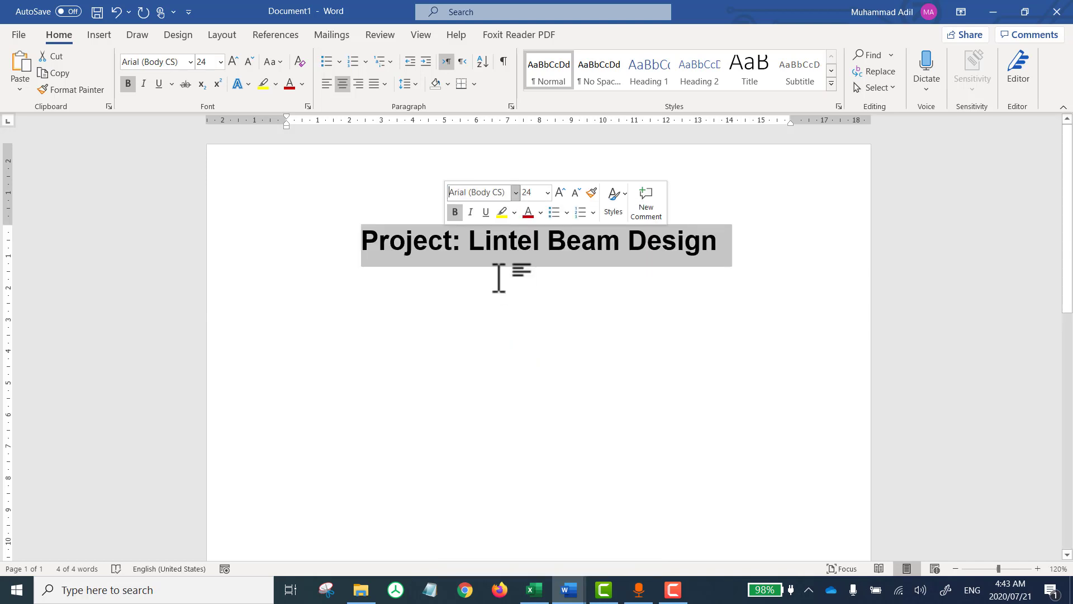
{"action": "left_click", "coordinate": [471, 213]}
{"action": "left_click", "coordinate": [486, 213]}
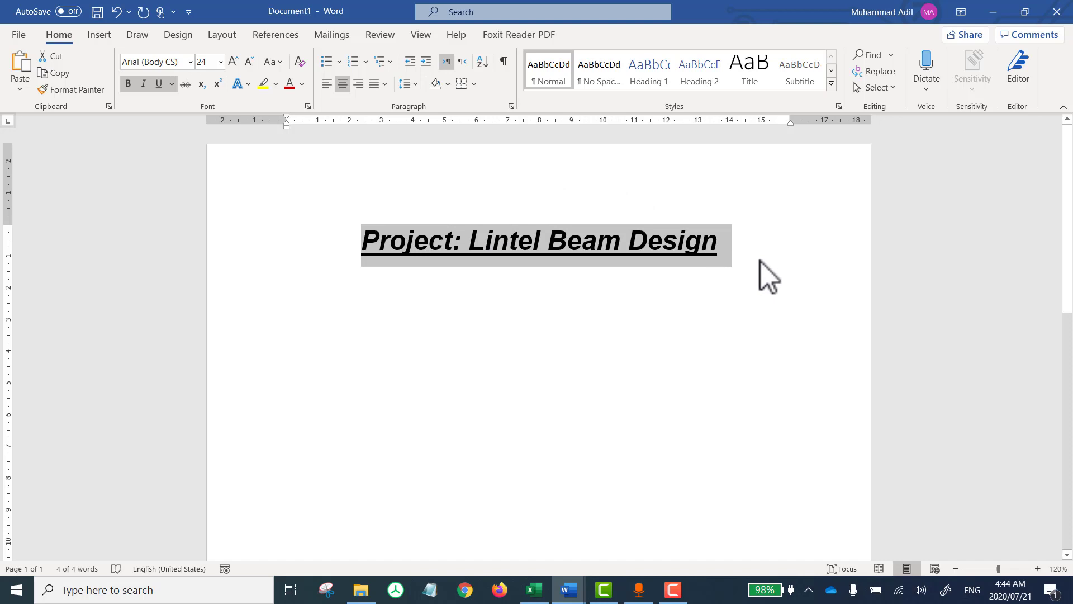
{"action": "left_click", "coordinate": [694, 283]}
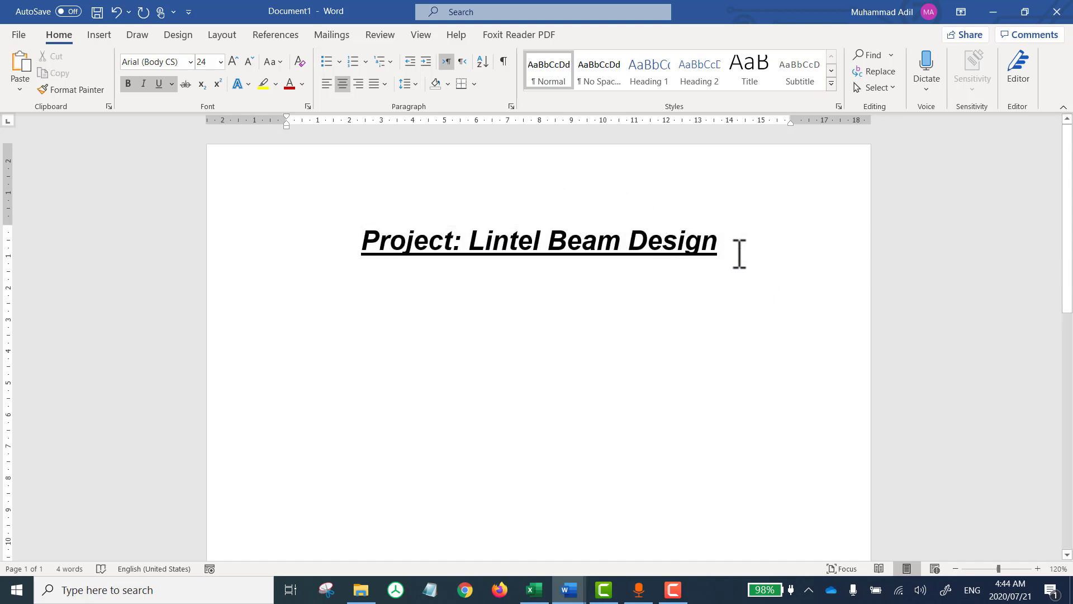
Step: Turn bold off and back on for the word "Design" in the title
{"action": "left_click_drag", "start_coordinate": [738, 254], "coordinate": [630, 256]}
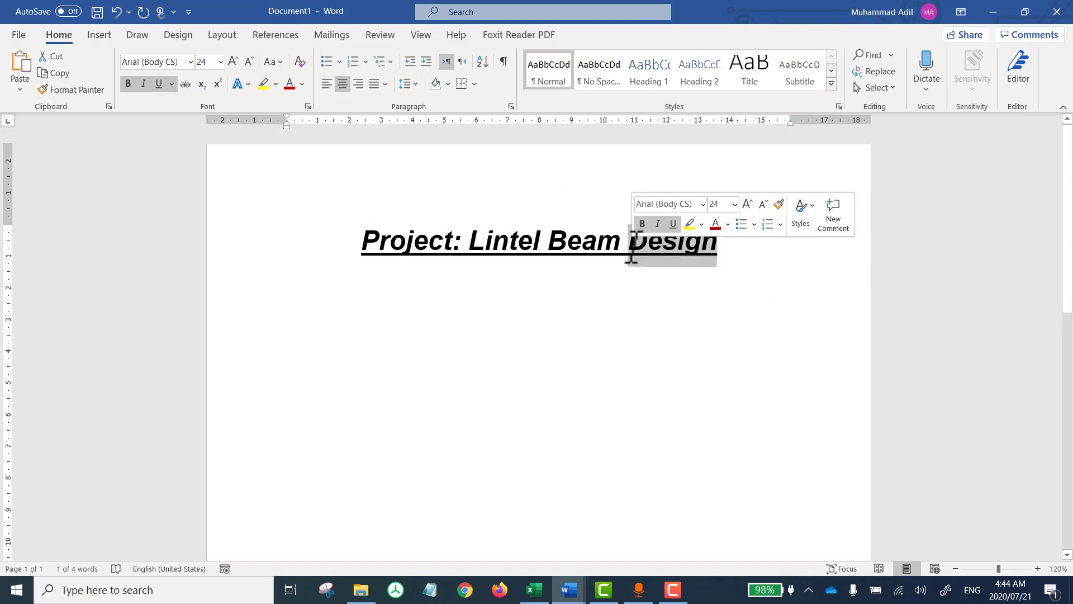
{"action": "key", "text": "ctrl+b"}
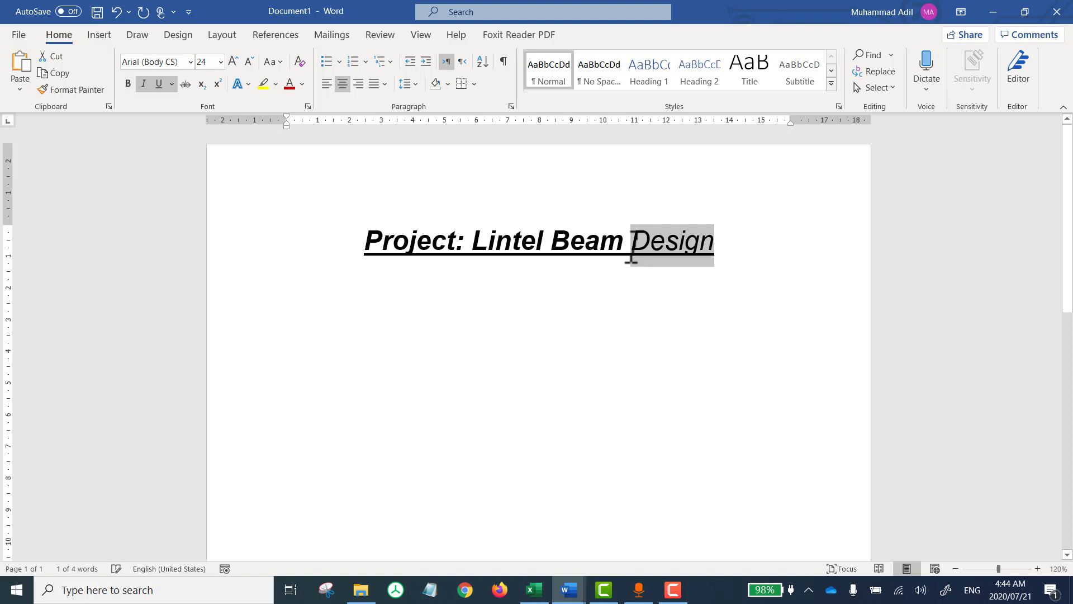
{"action": "key", "text": "ctrl+b"}
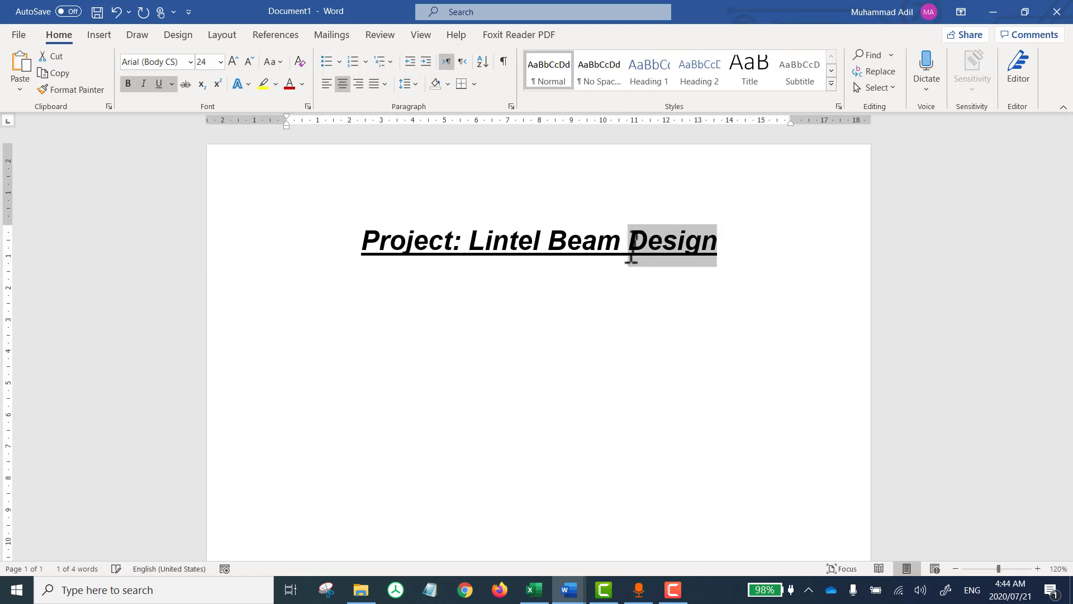
Step: Toggle bold and underline on and off for the word "Design" in the title, leaving both off
{"action": "key", "text": "ctrl+b"}
{"action": "key", "text": "ctrl+b"}
{"action": "key", "text": "ctrl+b"}
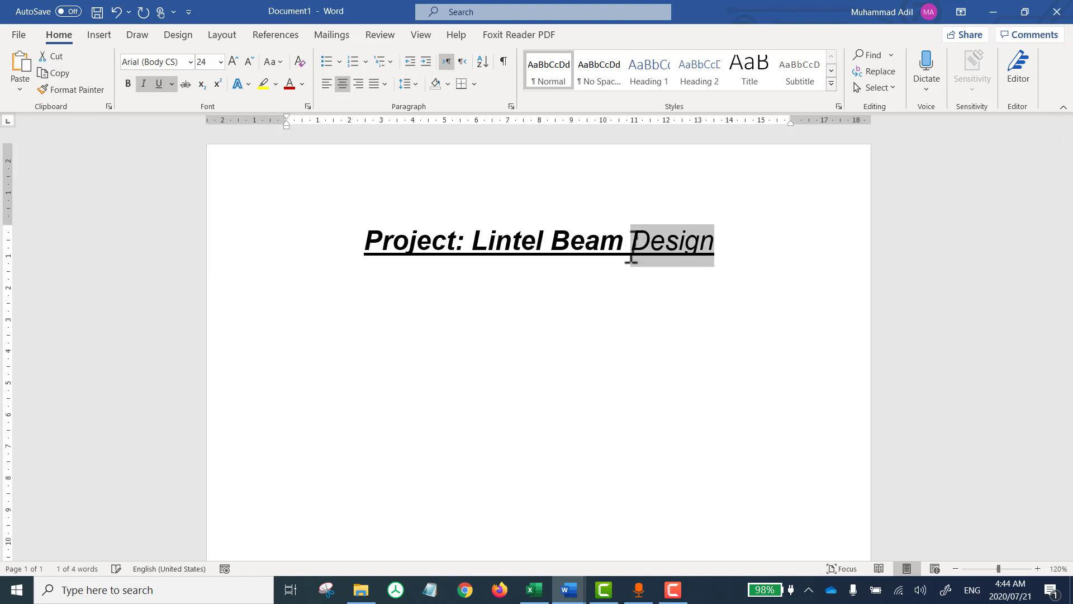
{"action": "key", "text": "ctrl+u"}
{"action": "key", "text": "ctrl+u"}
{"action": "key", "text": "ctrl+u"}
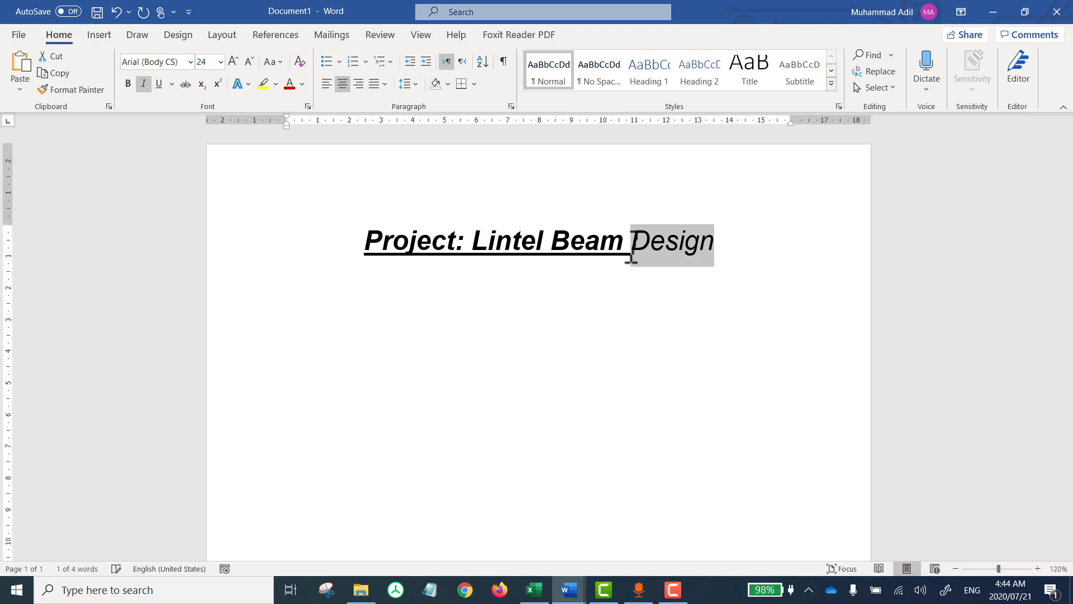
{"action": "key", "text": "ctrl+u"}
{"action": "key", "text": "ctrl+u"}
{"action": "key", "text": "ctrl+u"}
{"action": "key", "text": "ctrl+u"}
{"action": "key", "text": "ctrl+u"}
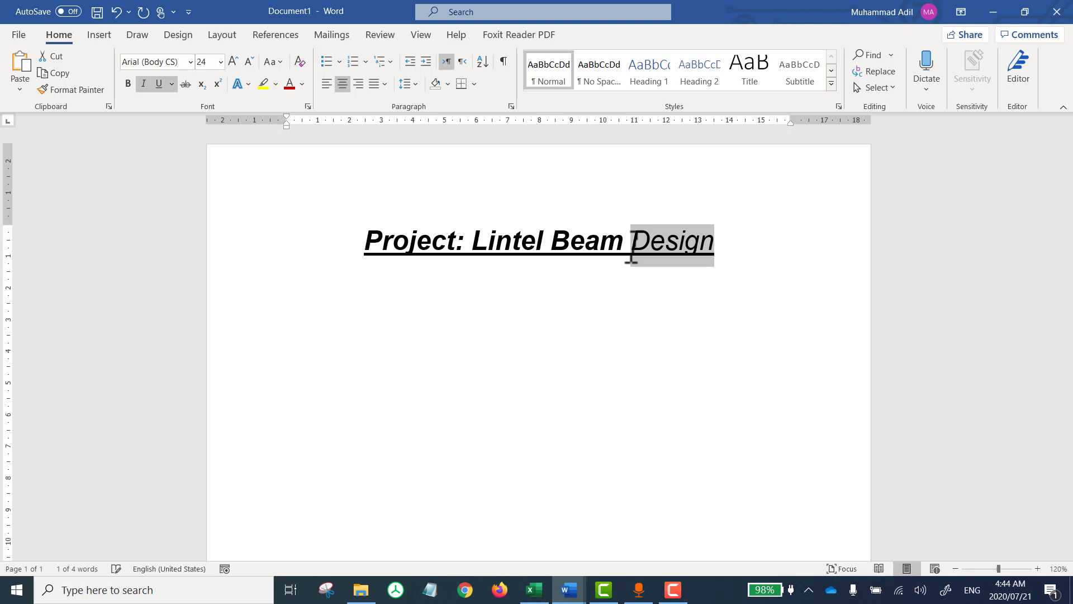
{"action": "key", "text": "ctrl+u"}
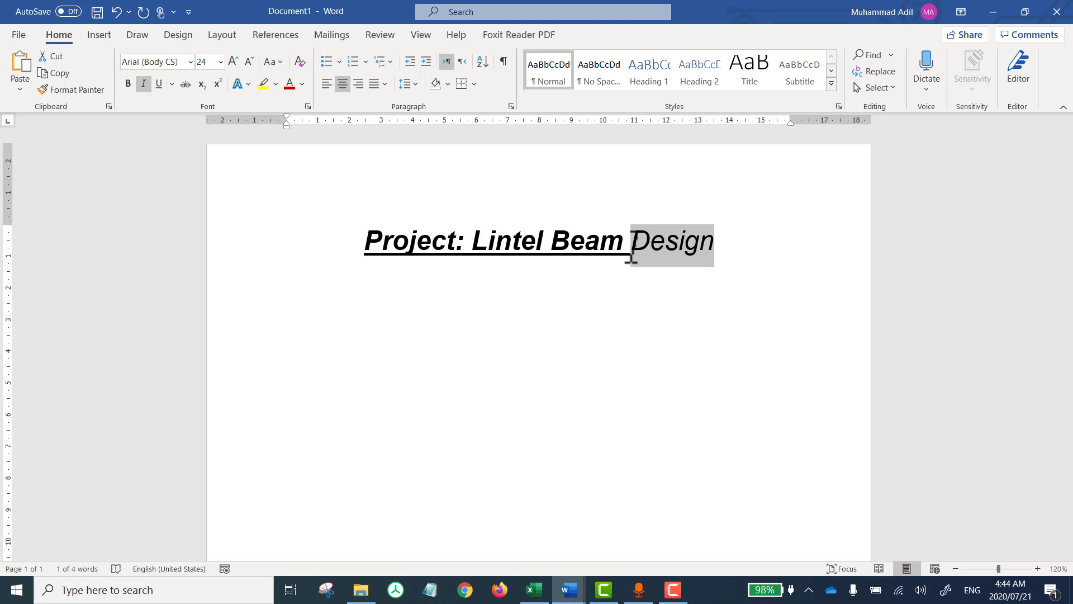
Step: Toggle italic repeatedly for the word "Design", leaving it on, and reapply underline and bold to the word
{"action": "key", "text": "ctrl+i"}
{"action": "key", "text": "ctrl+i"}
{"action": "key", "text": "ctrl+i"}
{"action": "key", "text": "ctrl+i"}
{"action": "key", "text": "ctrl+i"}
{"action": "key", "text": "ctrl+i"}
{"action": "key", "text": "ctrl+i"}
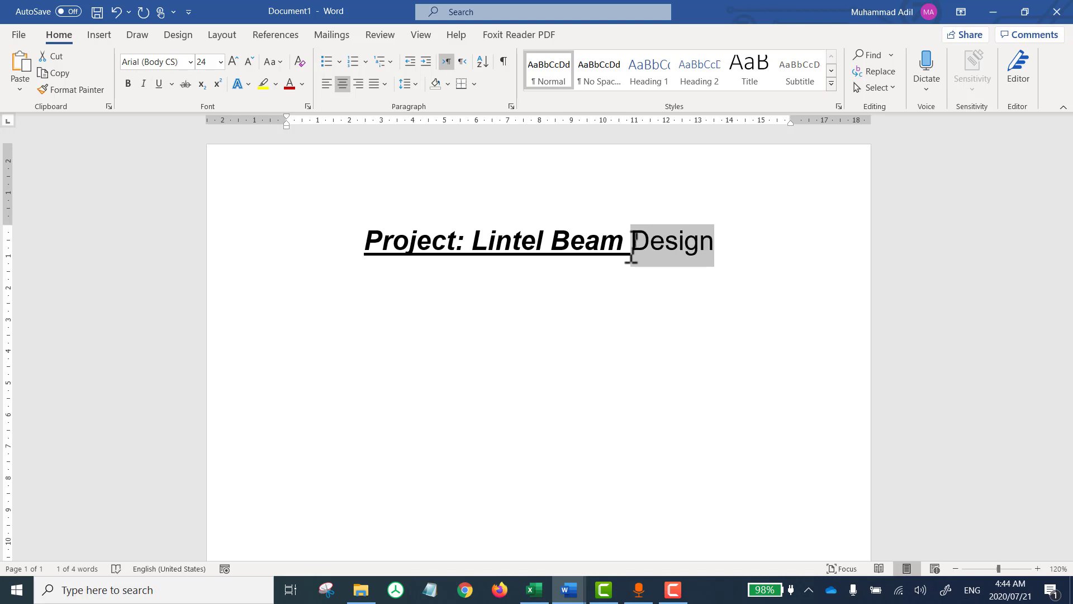
{"action": "key", "text": "ctrl+i"}
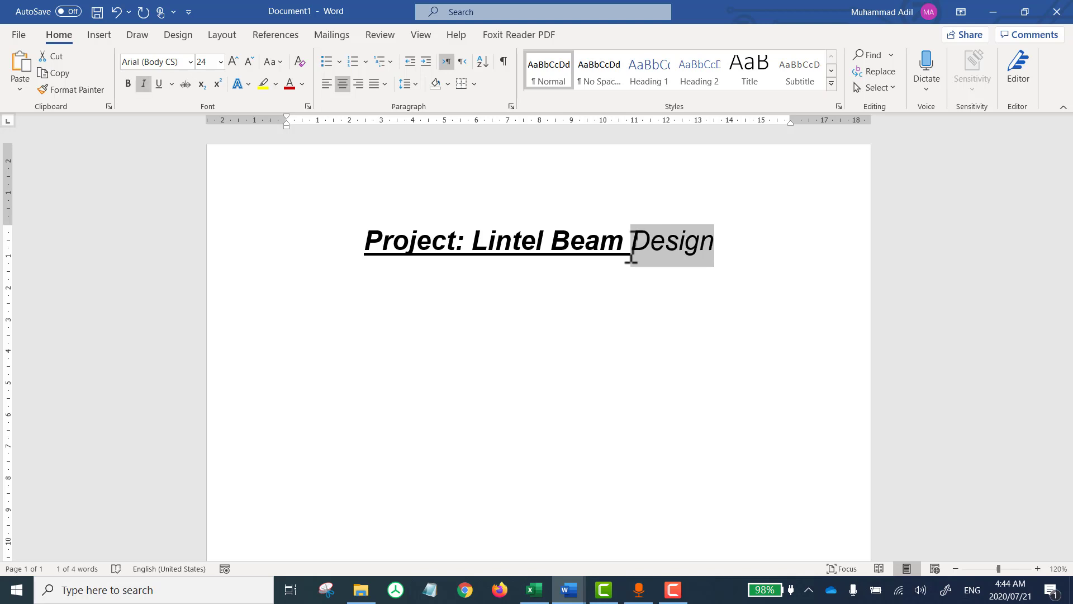
{"action": "key", "text": "ctrl+u"}
{"action": "key", "text": "ctrl+b"}
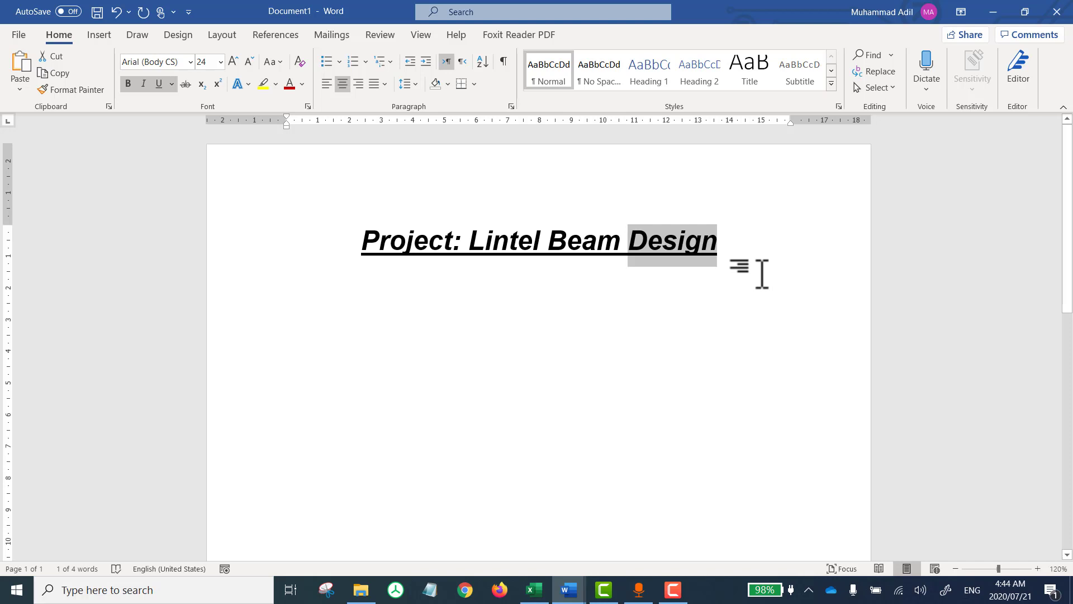
Step: Add a new line below the project title reading "Prepared by Dr" followed by the author's full name
{"action": "left_click", "coordinate": [739, 244]}
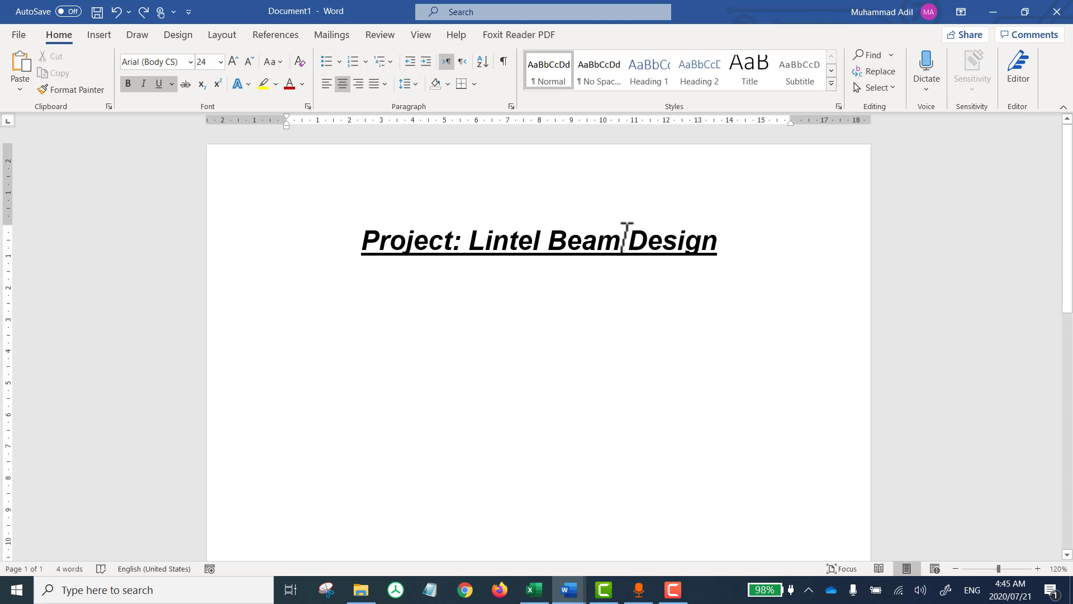
{"action": "key", "text": "Return"}
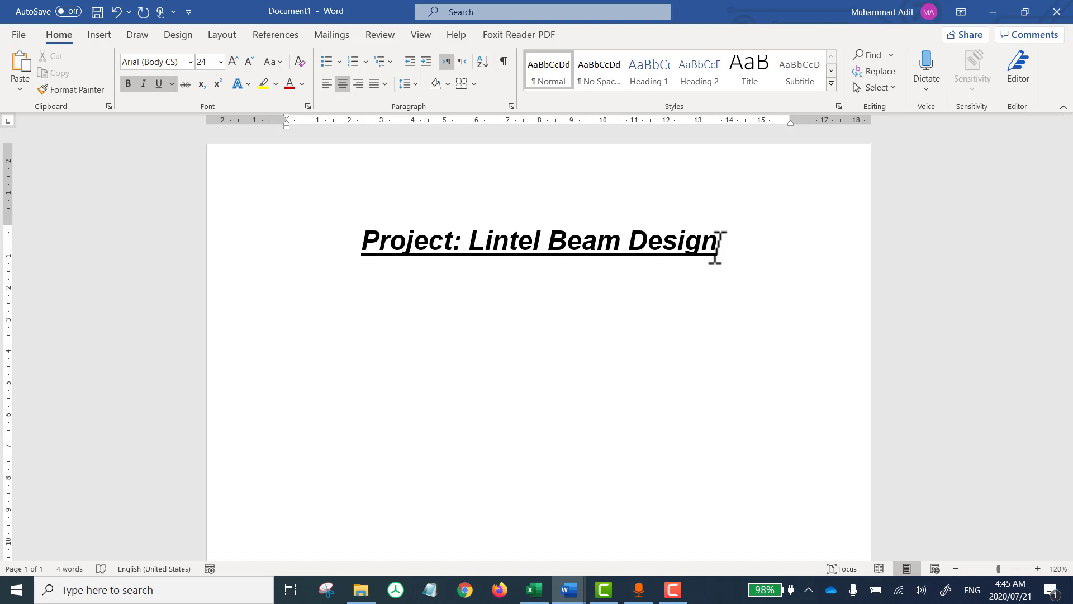
{"action": "type", "text": "Prep"}
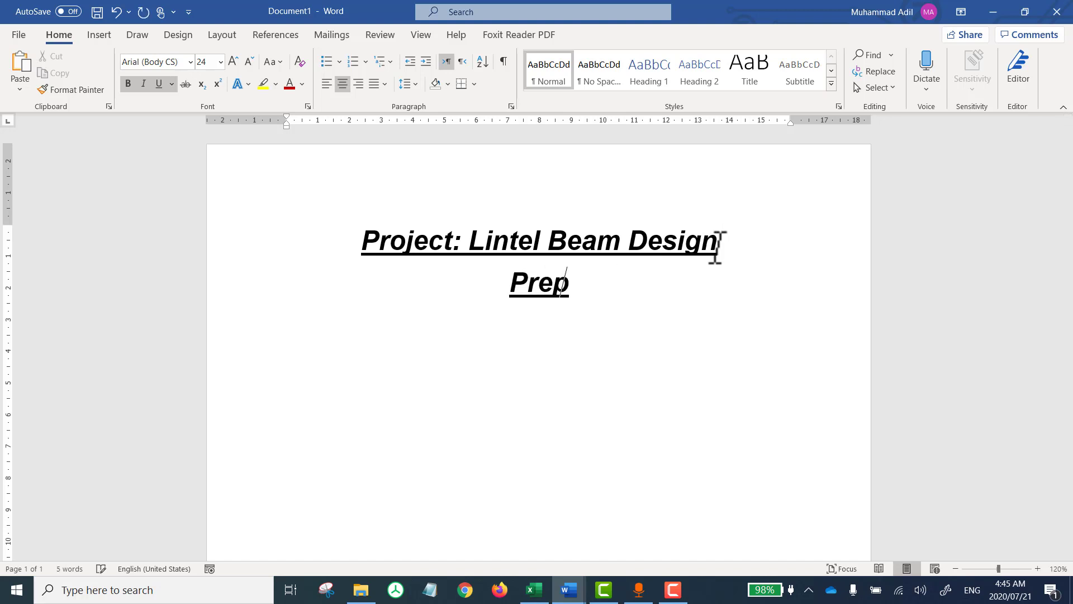
{"action": "type", "text": "ared b"}
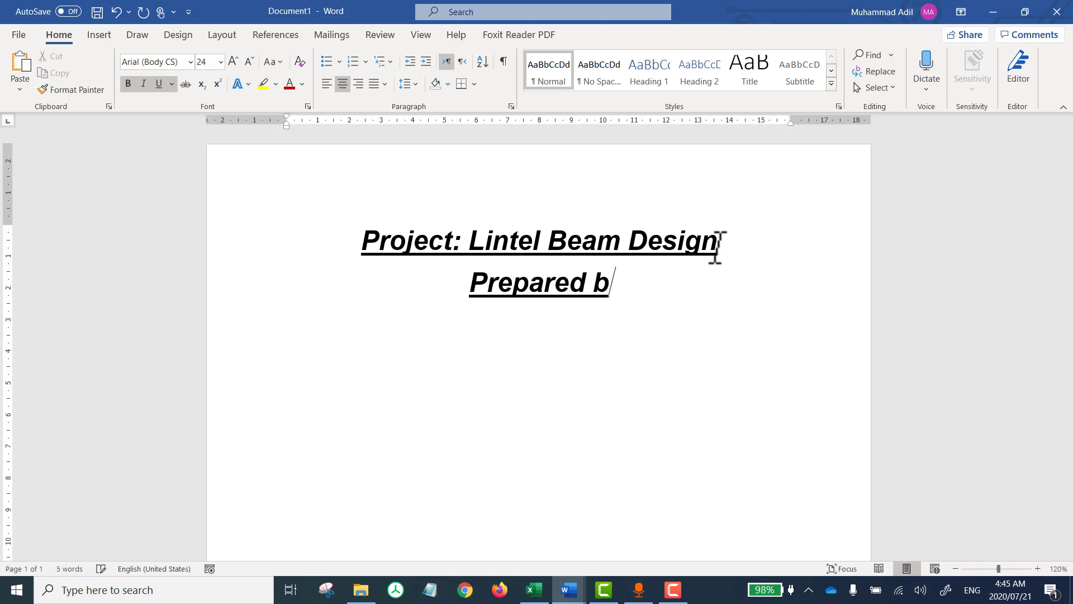
{"action": "type", "text": "y Dr Mohamamd"}
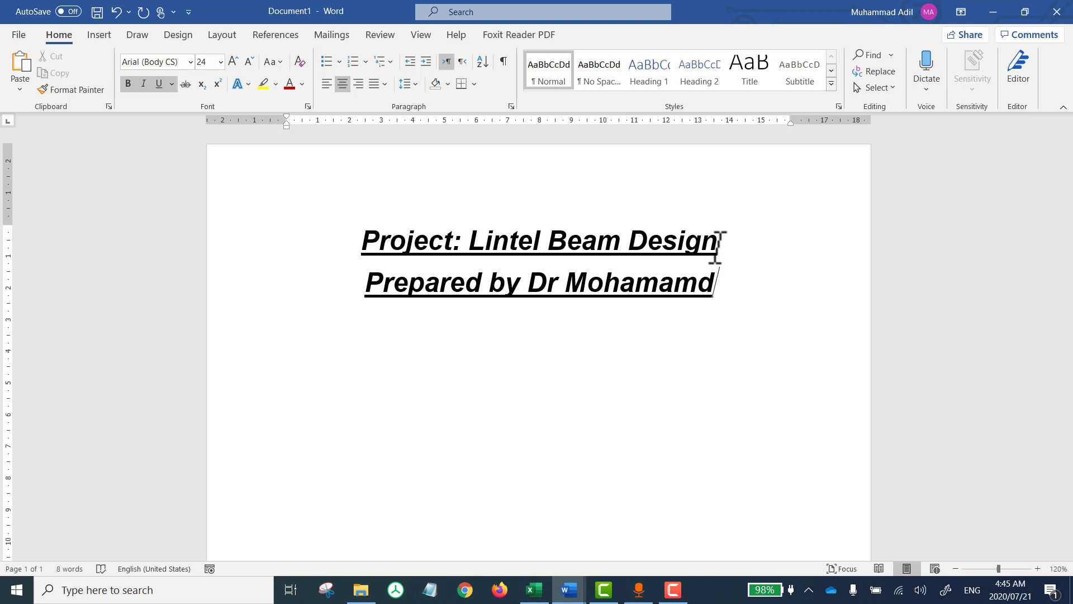
{"action": "key", "text": "BackSpace"}
{"action": "key", "text": "BackSpace"}
{"action": "key", "text": "BackSpace"}
{"action": "key", "text": "BackSpace"}
{"action": "type", "text": "mmadAd"}
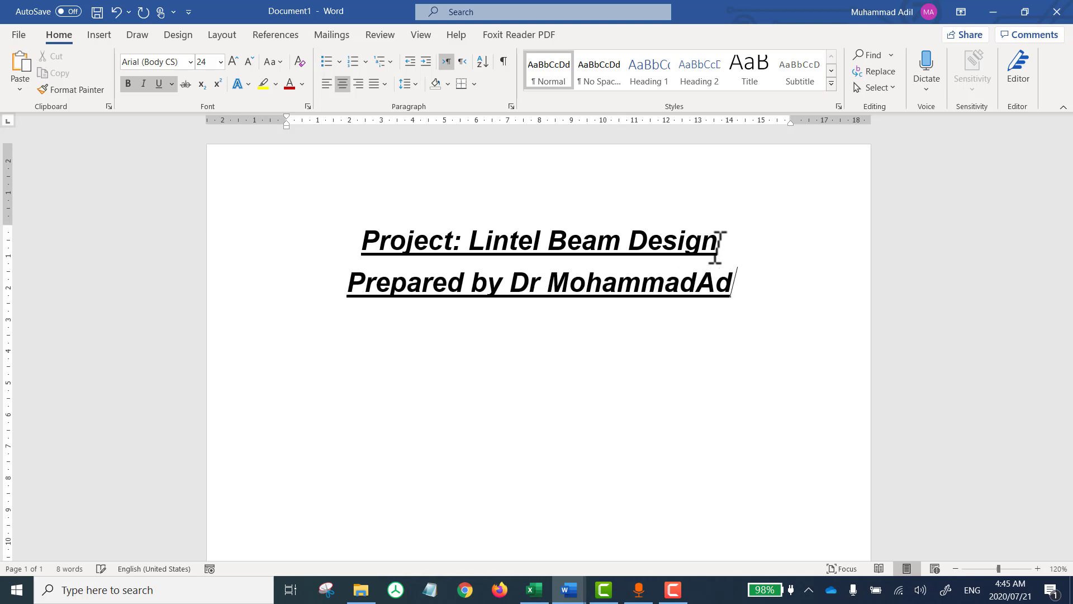
{"action": "key", "text": "BackSpace"}
{"action": "key", "text": "BackSpace"}
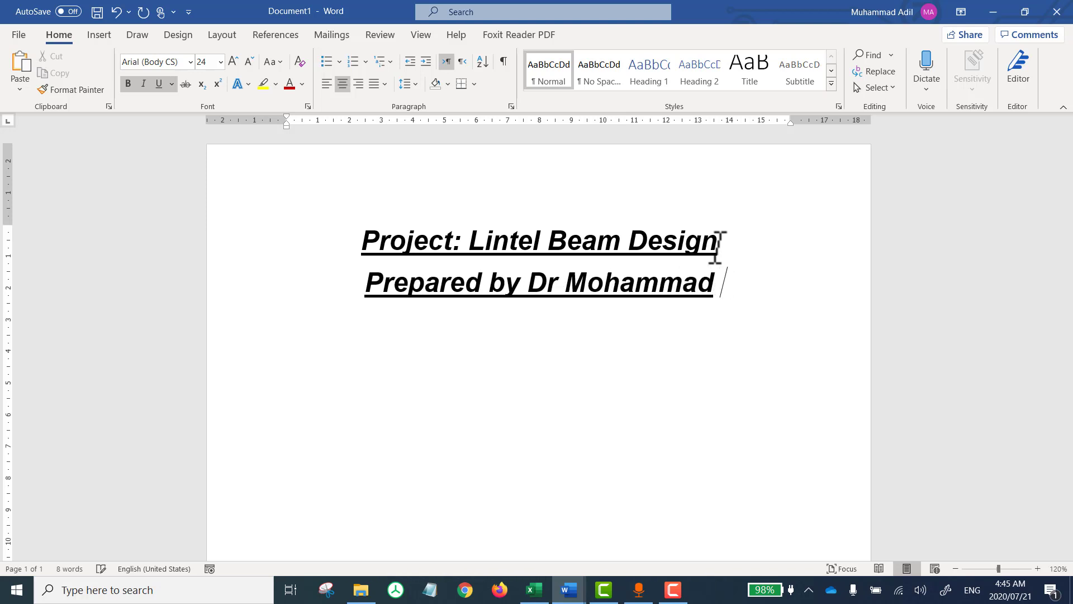
{"action": "type", "text": "Adil"}
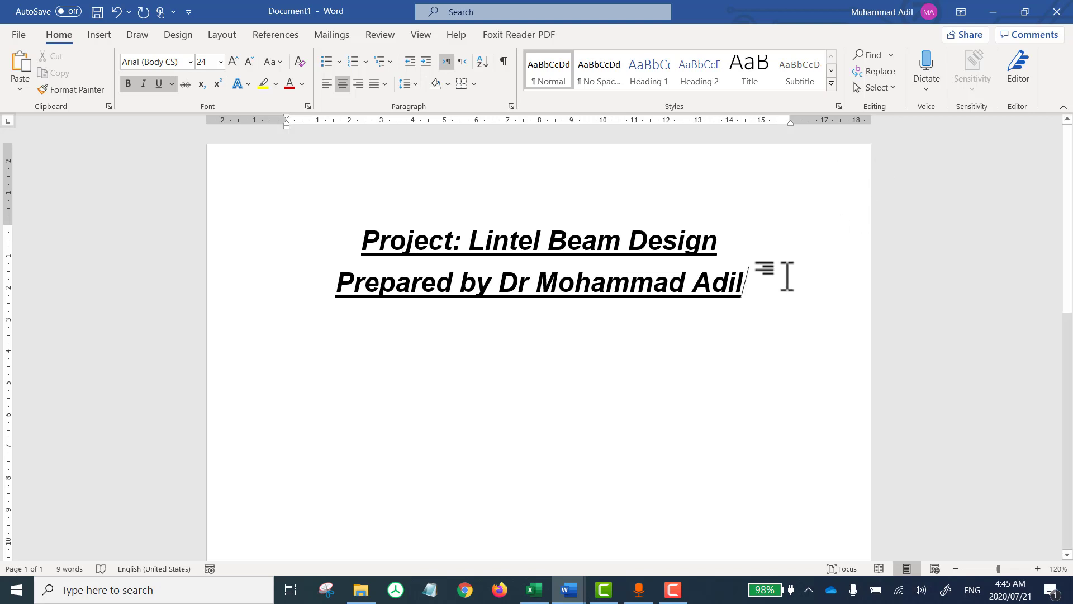
Step: Try UPPERCASE and Capitalize Each Word on the "Prepared by" line, and leave it in Sentence case
{"action": "left_click_drag", "start_coordinate": [774, 283], "coordinate": [345, 318]}
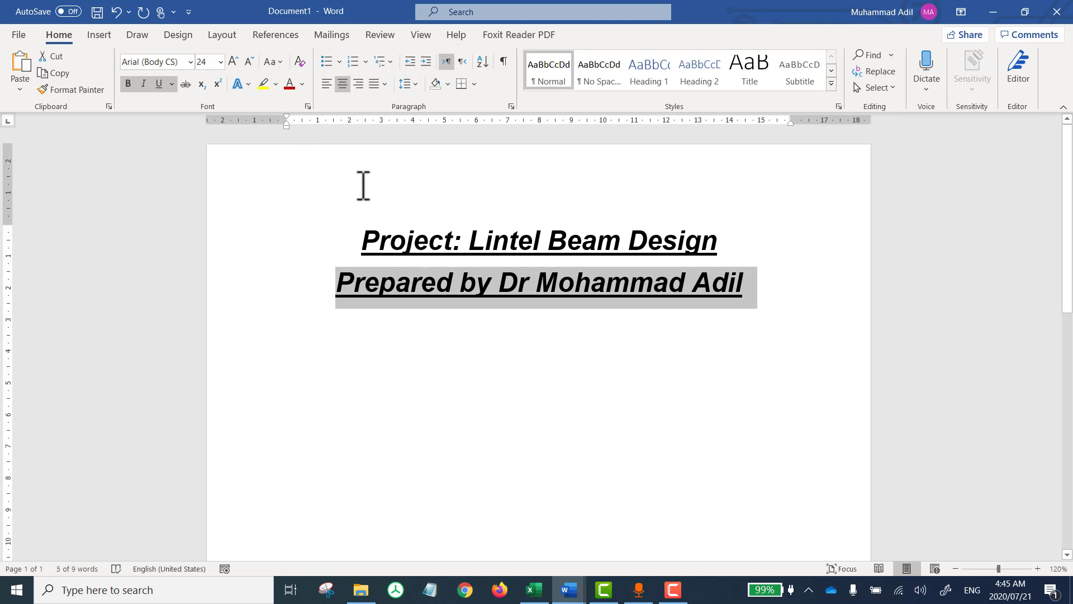
{"action": "left_click", "coordinate": [281, 63]}
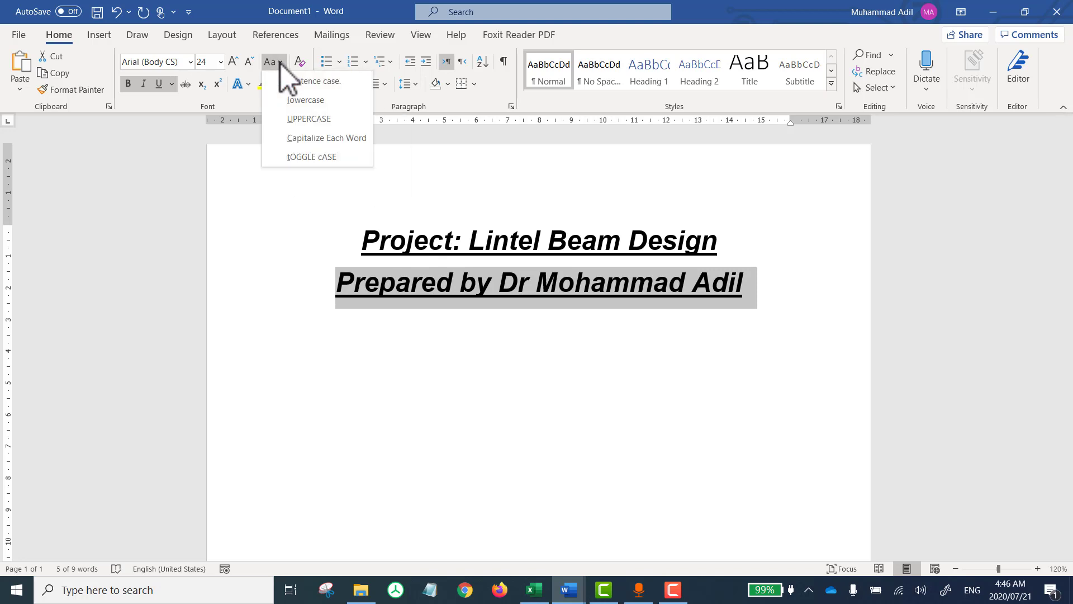
{"action": "left_click", "coordinate": [303, 119]}
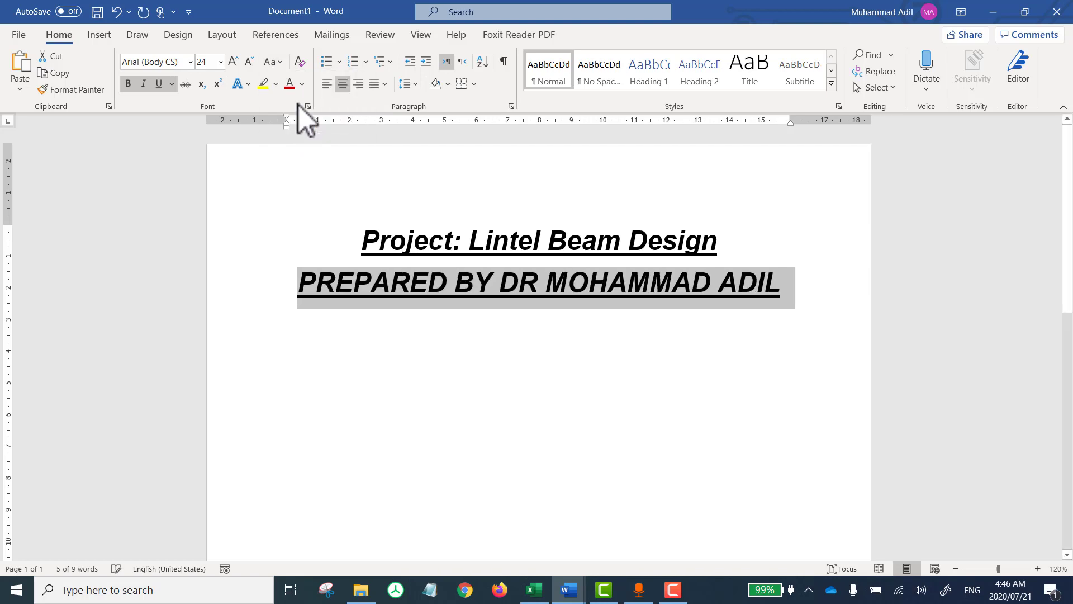
{"action": "left_click", "coordinate": [279, 61]}
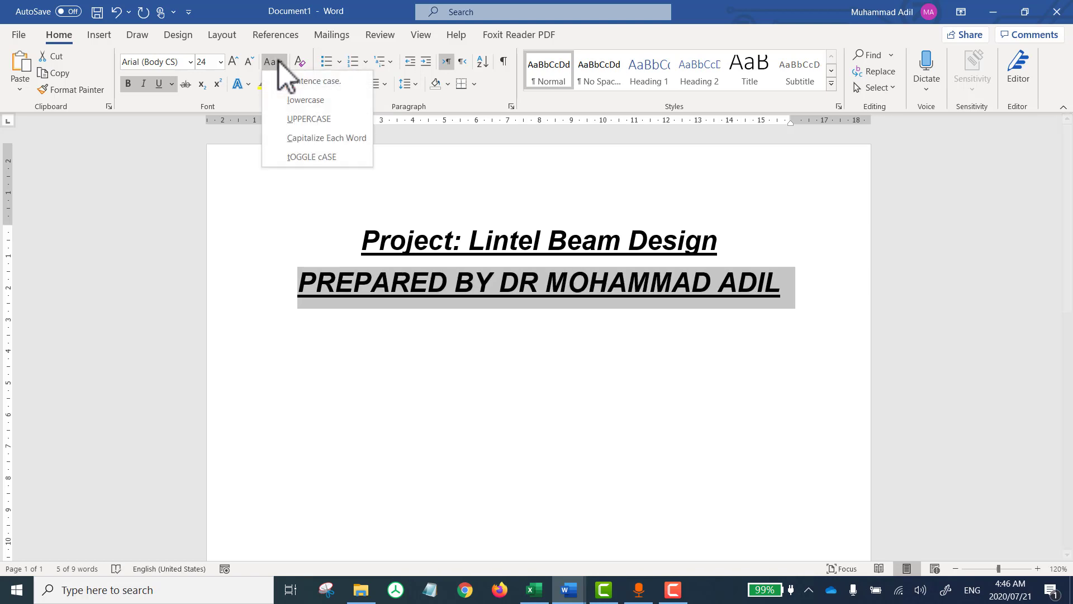
{"action": "left_click", "coordinate": [321, 138]}
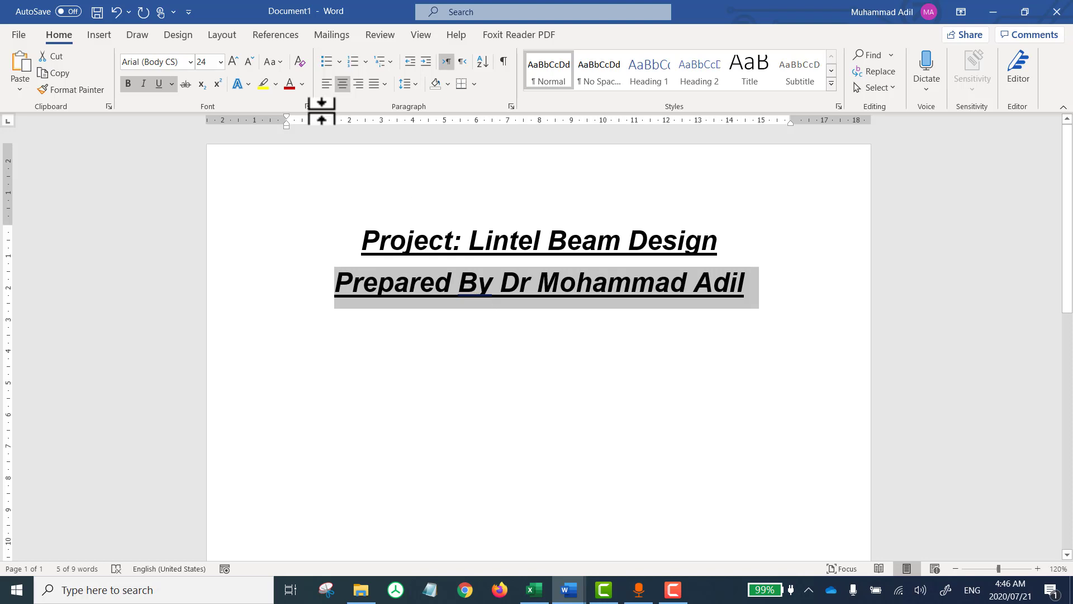
{"action": "left_click", "coordinate": [277, 62]}
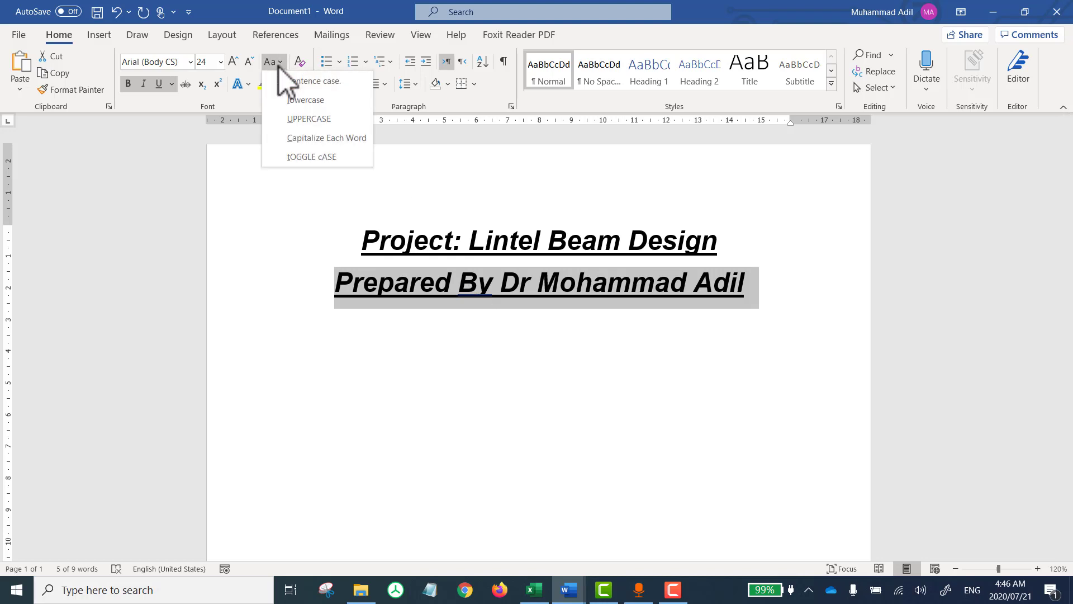
{"action": "left_click", "coordinate": [298, 89]}
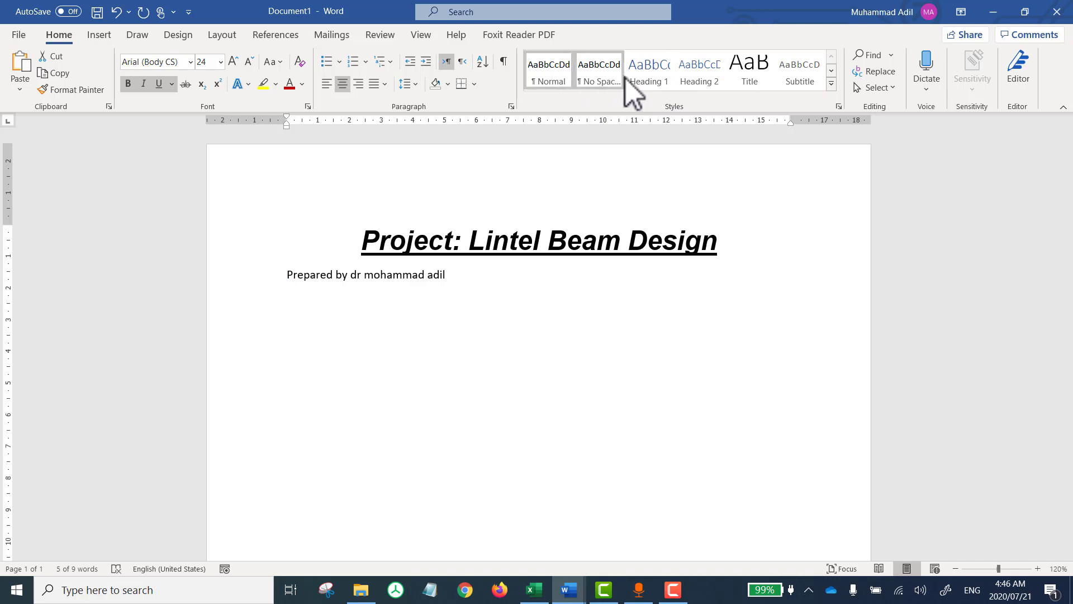
Step: Preview the gallery styles on the "Prepared by" line, and apply the Title style to the project title
{"action": "left_click", "coordinate": [832, 84]}
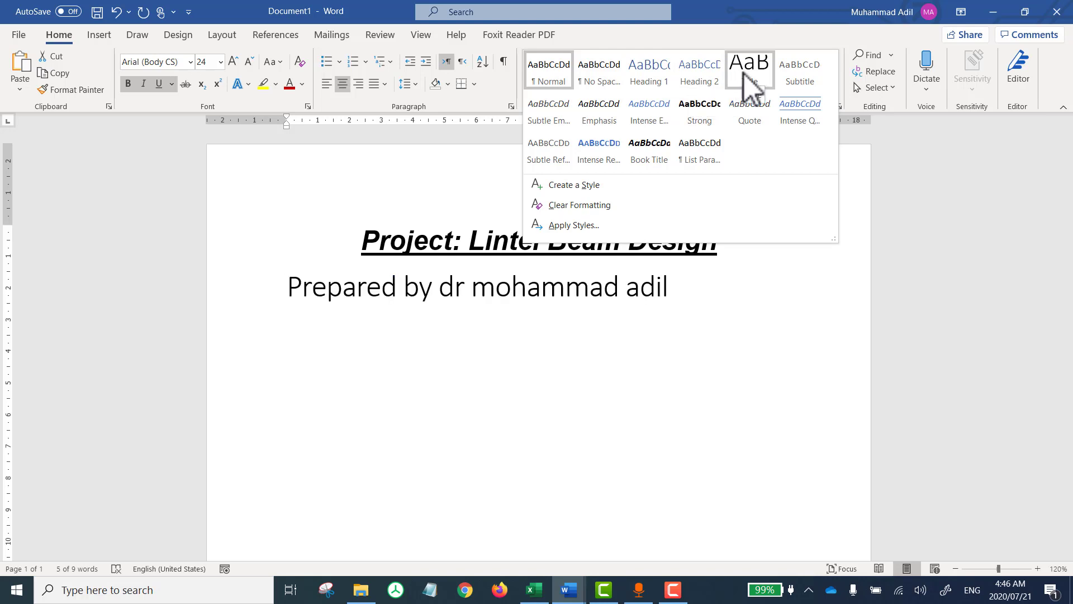
{"action": "left_click", "coordinate": [619, 338]}
{"action": "left_click_drag", "start_coordinate": [723, 232], "coordinate": [379, 220]}
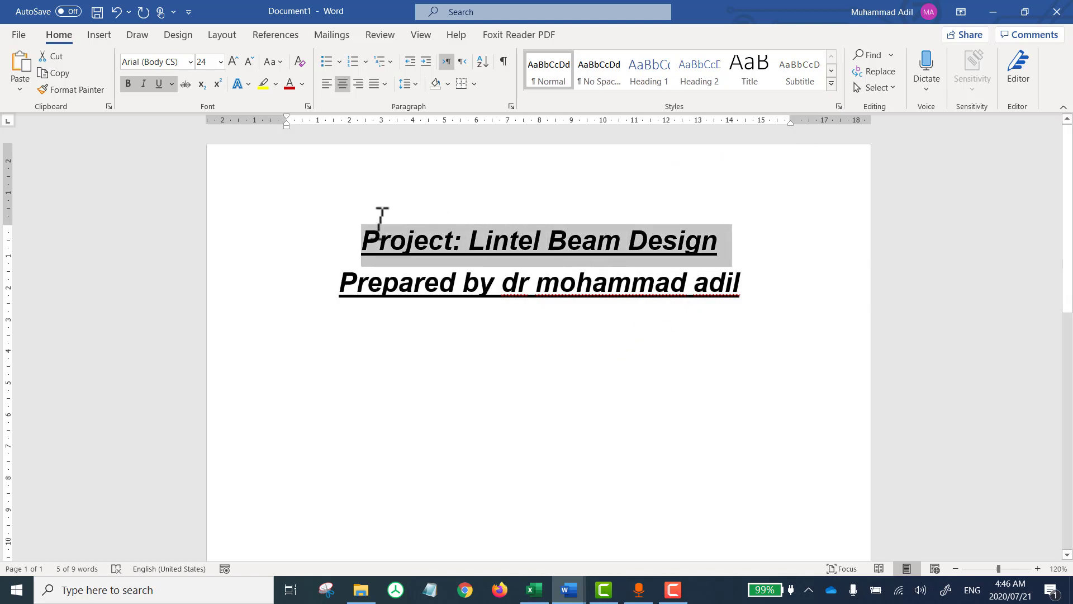
{"action": "left_click", "coordinate": [752, 75]}
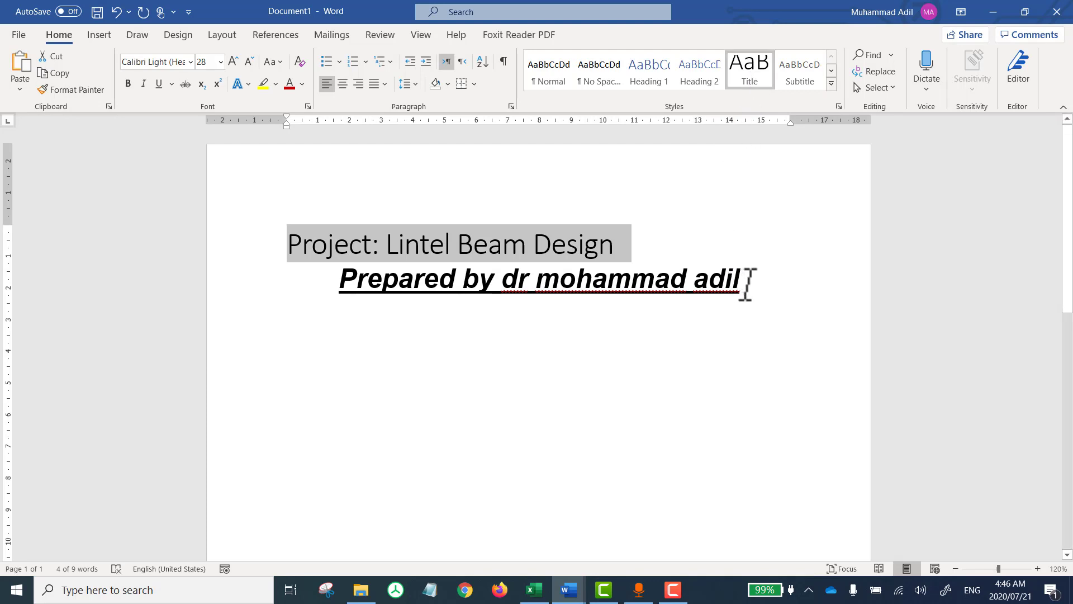
Step: Apply the Normal style to the "Prepared by" line and deselect it
{"action": "left_click_drag", "start_coordinate": [747, 284], "coordinate": [341, 271]}
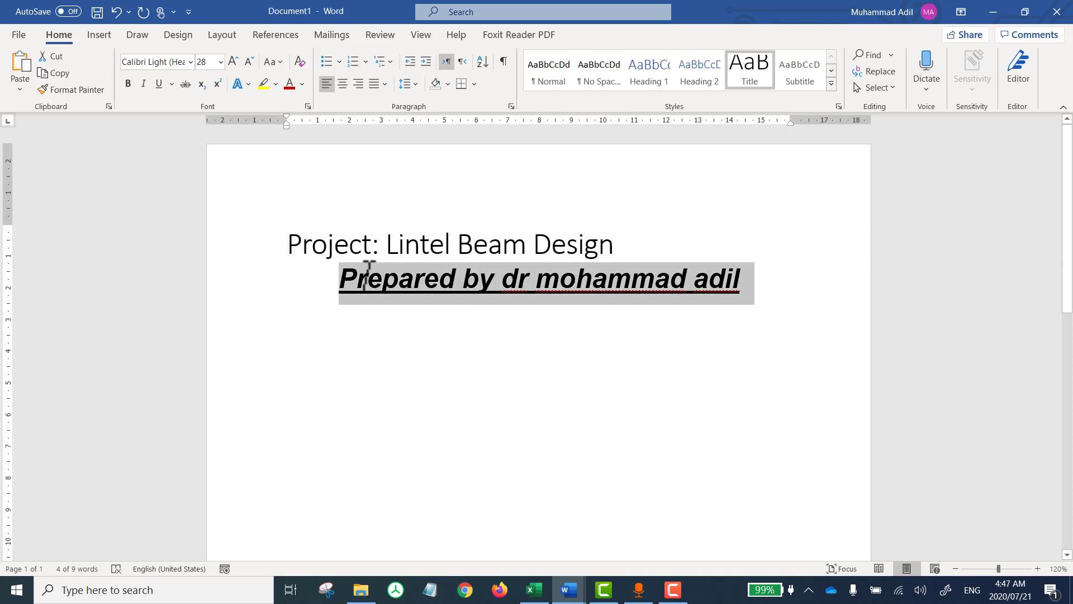
{"action": "left_click", "coordinate": [553, 69]}
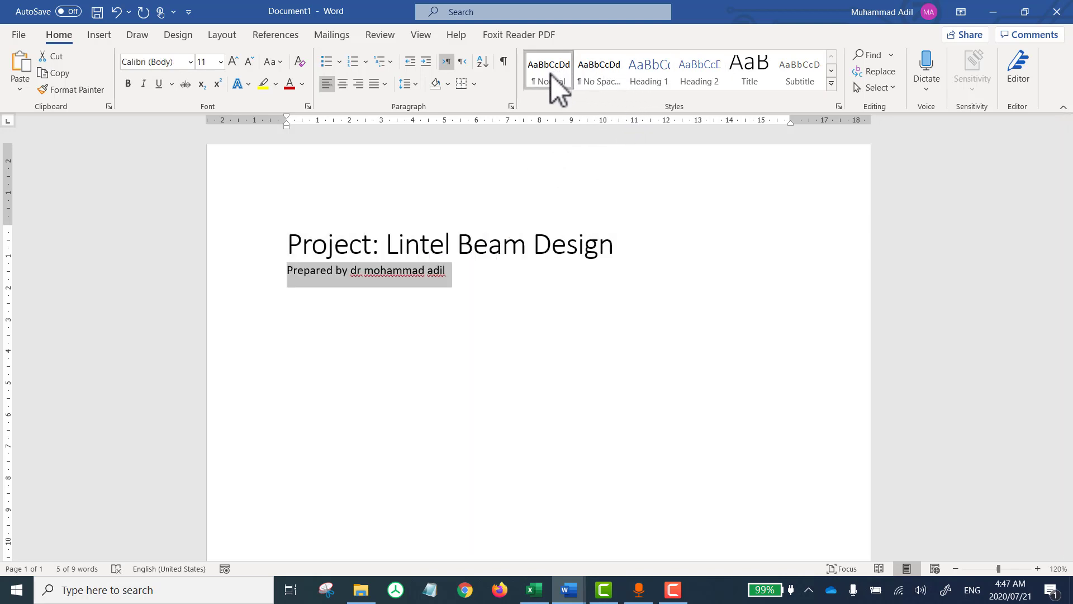
{"action": "left_click", "coordinate": [487, 339]}
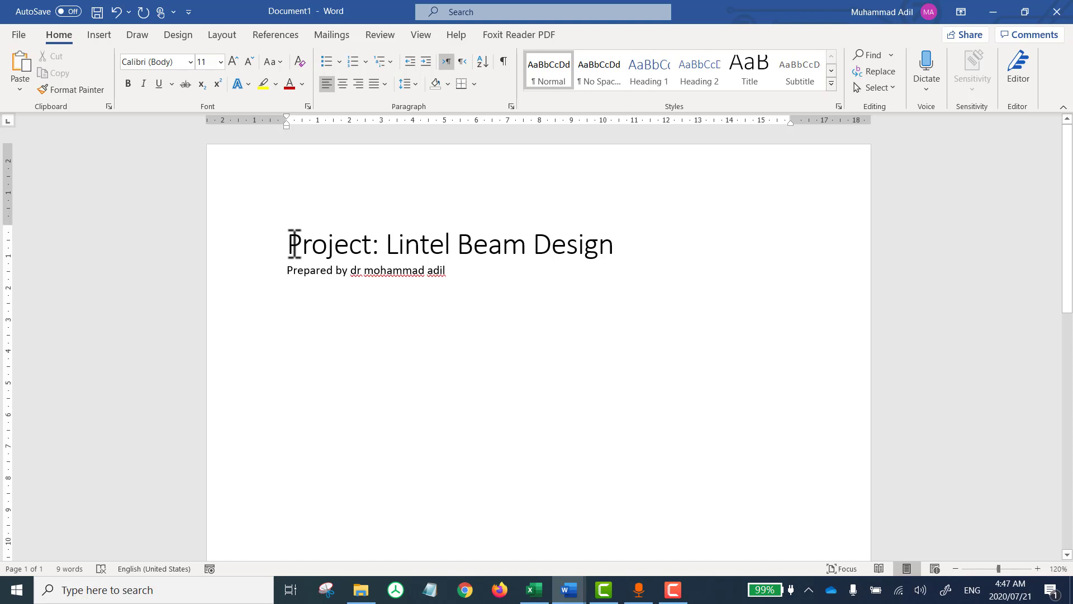
Step: Make the whole project title bold and italic on top of its Title style
{"action": "left_click_drag", "start_coordinate": [292, 244], "coordinate": [592, 232]}
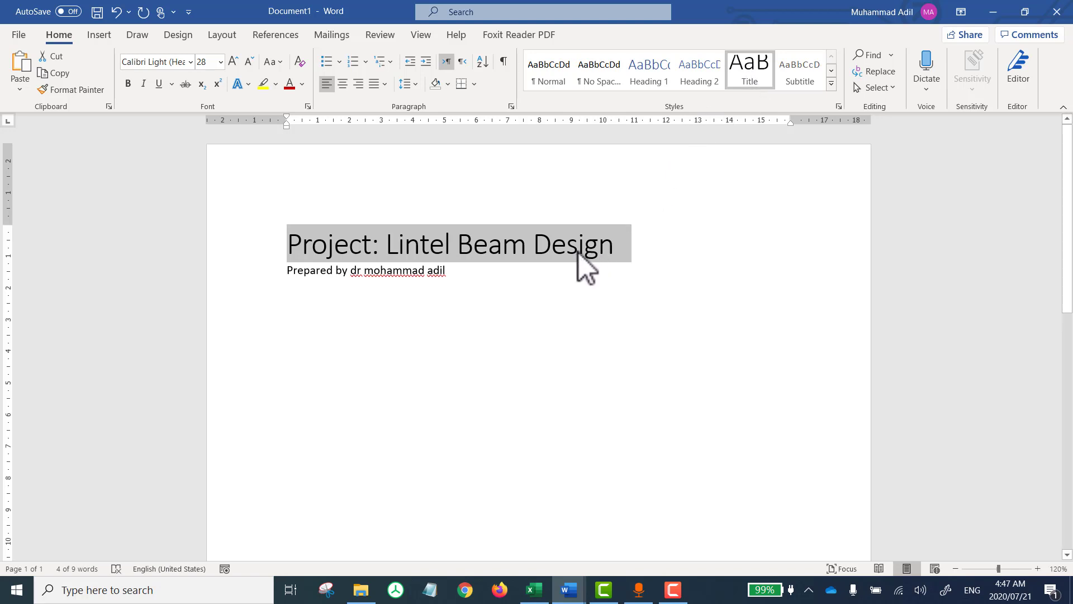
{"action": "left_click", "coordinate": [132, 88]}
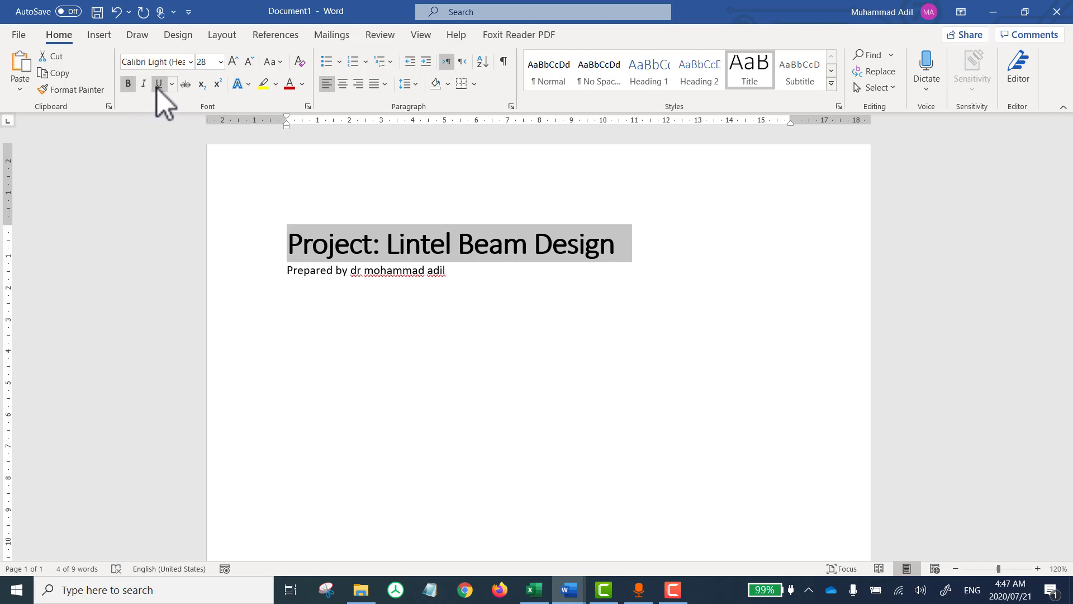
{"action": "left_click", "coordinate": [148, 86]}
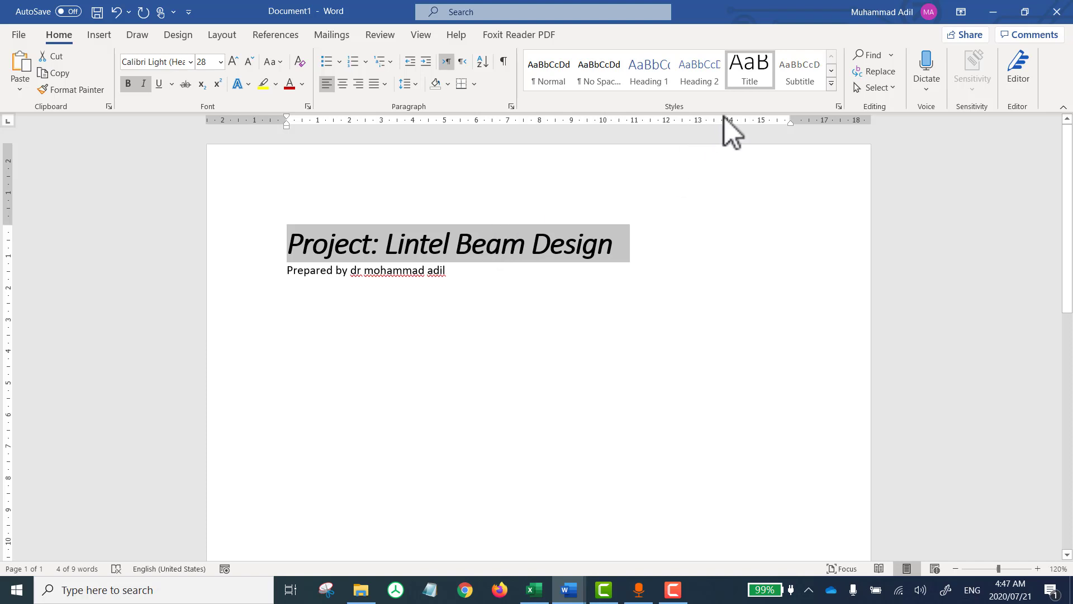
Step: Examine the Title style's properties and formatting in the Modify Style dialog, and close it without changing anything
{"action": "right_click", "coordinate": [752, 72]}
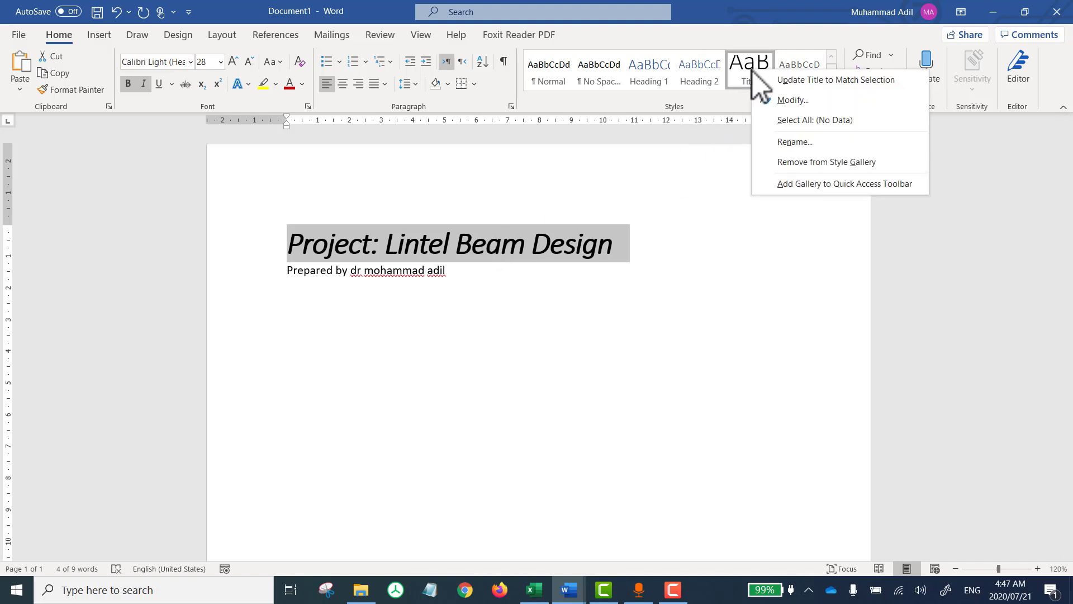
{"action": "left_click", "coordinate": [786, 100]}
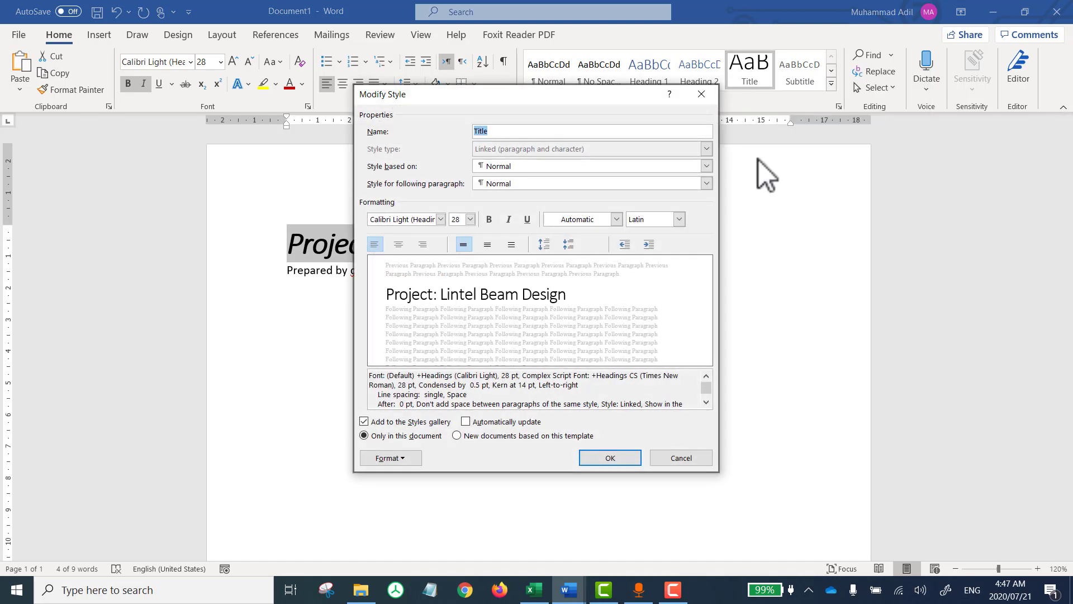
{"action": "left_click", "coordinate": [677, 459]}
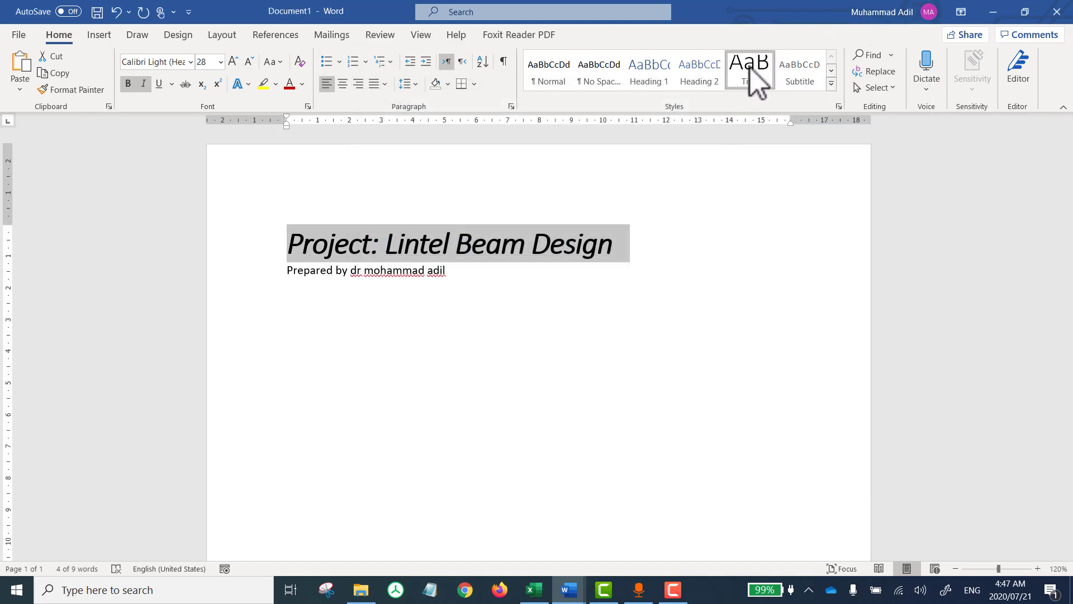
Step: Update the Title style to match the bold italic formatting of the selected project title
{"action": "right_click", "coordinate": [749, 66]}
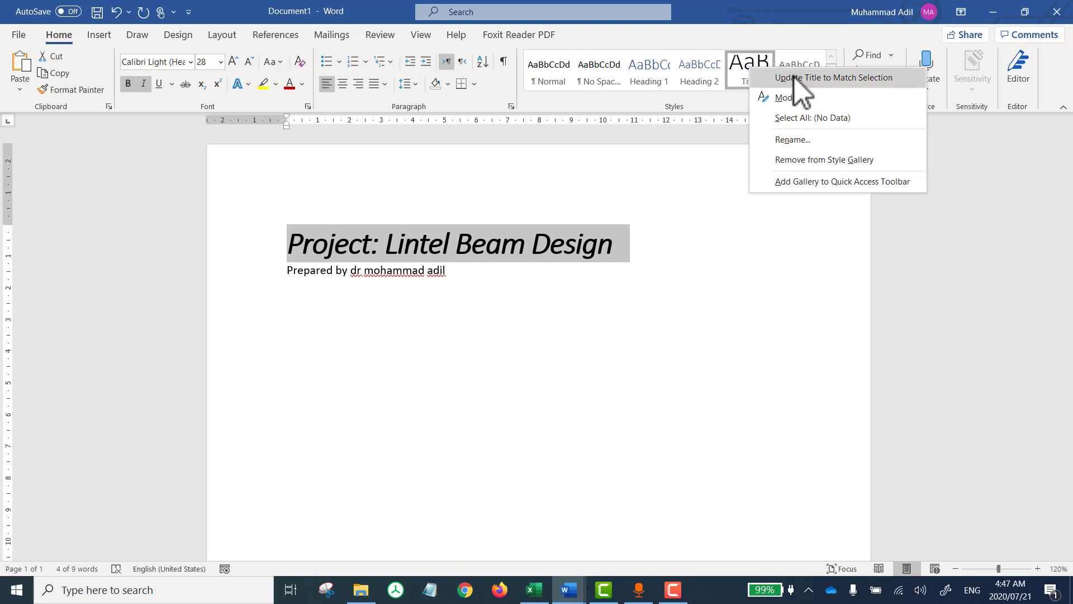
{"action": "left_click", "coordinate": [850, 80]}
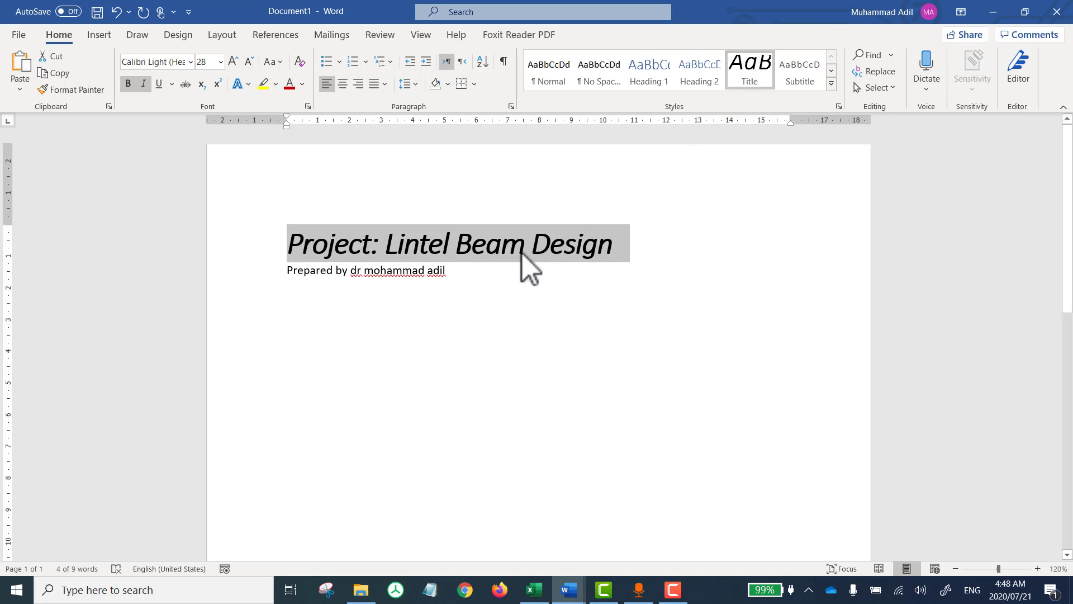
{"action": "left_click", "coordinate": [752, 63]}
Step: Add a "July 2020" date line a few blank lines below the "Prepared by" line
{"action": "left_click", "coordinate": [483, 272]}
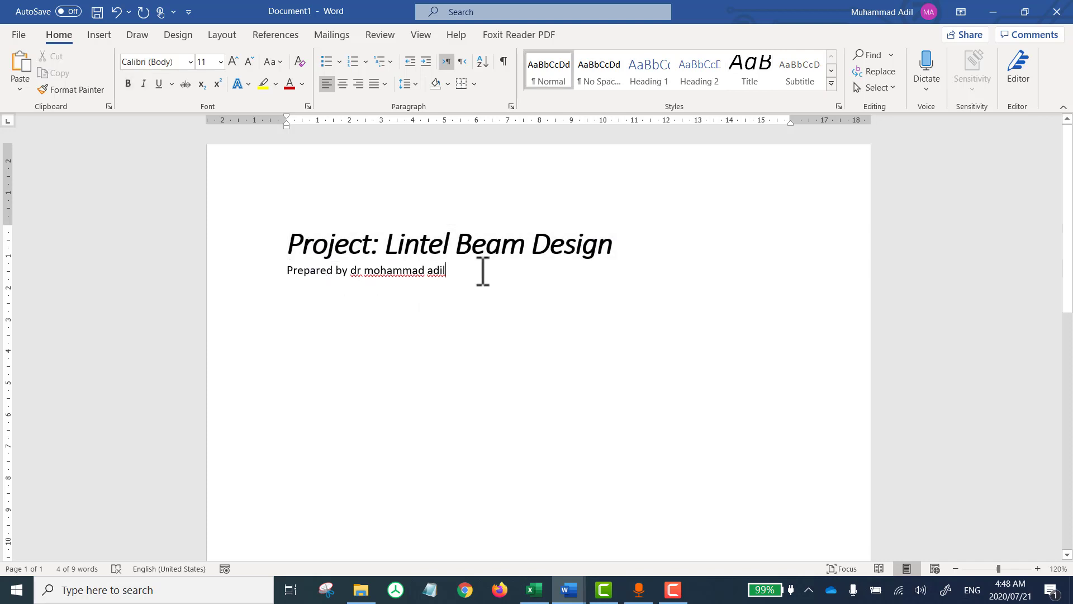
{"action": "key", "text": "Return"}
{"action": "key", "text": "Return"}
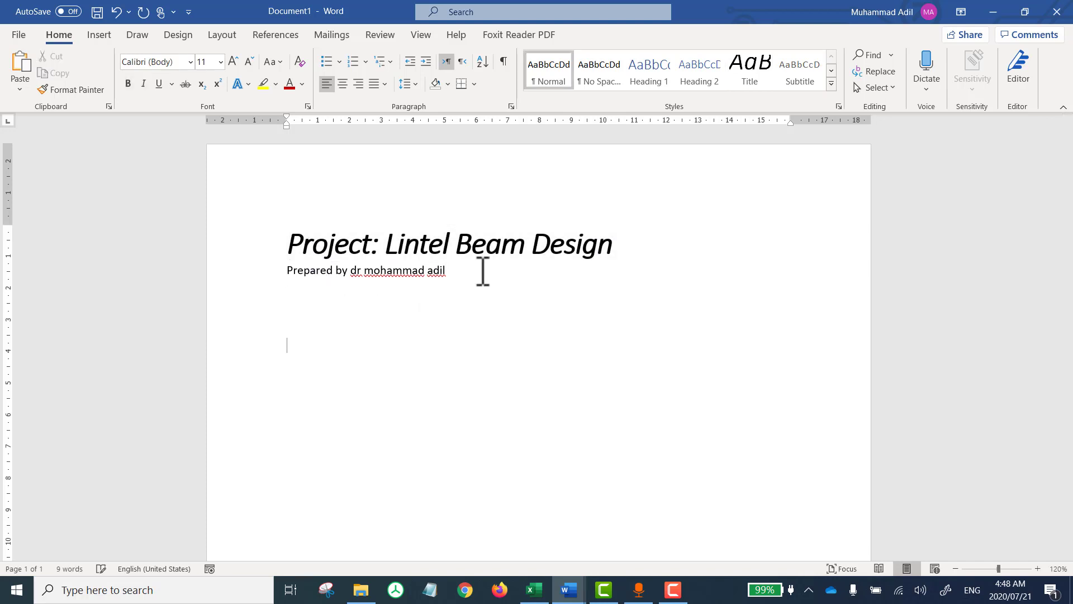
{"action": "type", "text": "July 2"}
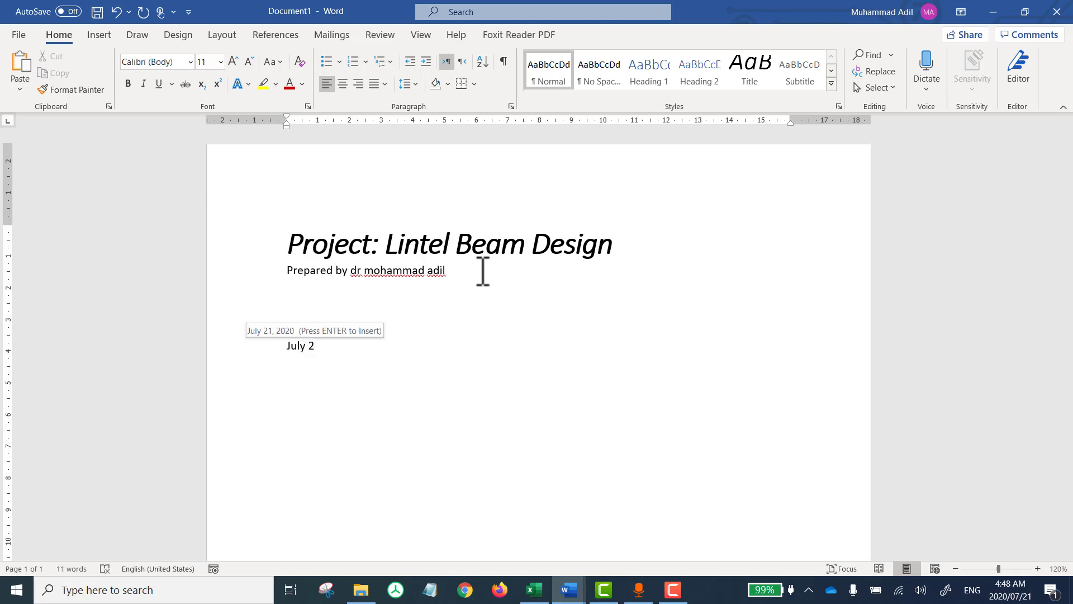
{"action": "type", "text": "020"}
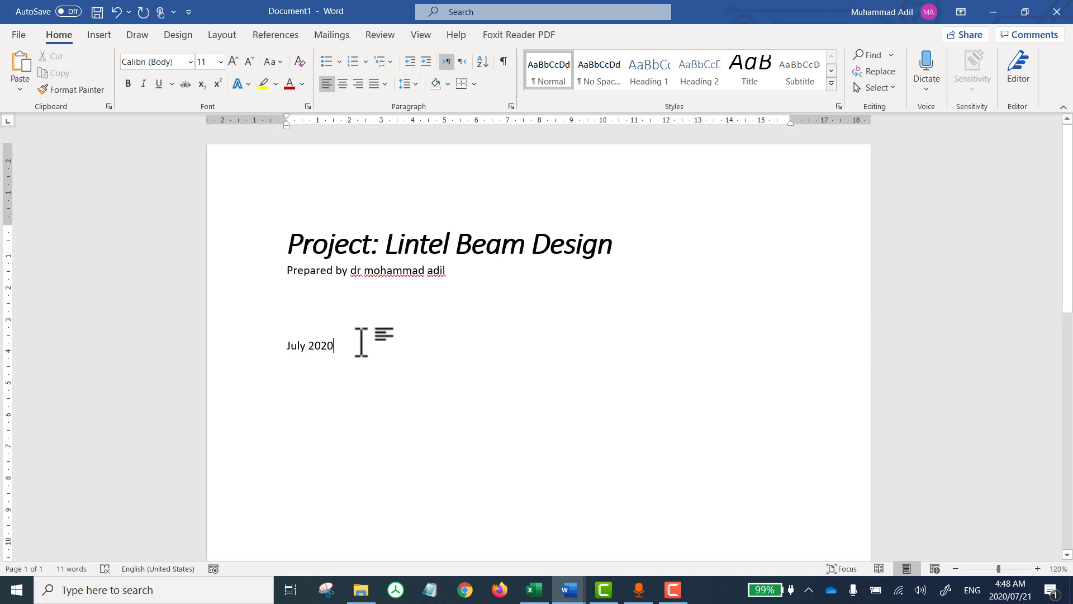
Step: Try the updated Title style on the "July 2020" line, and return the line to the Normal style
{"action": "left_click_drag", "start_coordinate": [360, 343], "coordinate": [295, 345]}
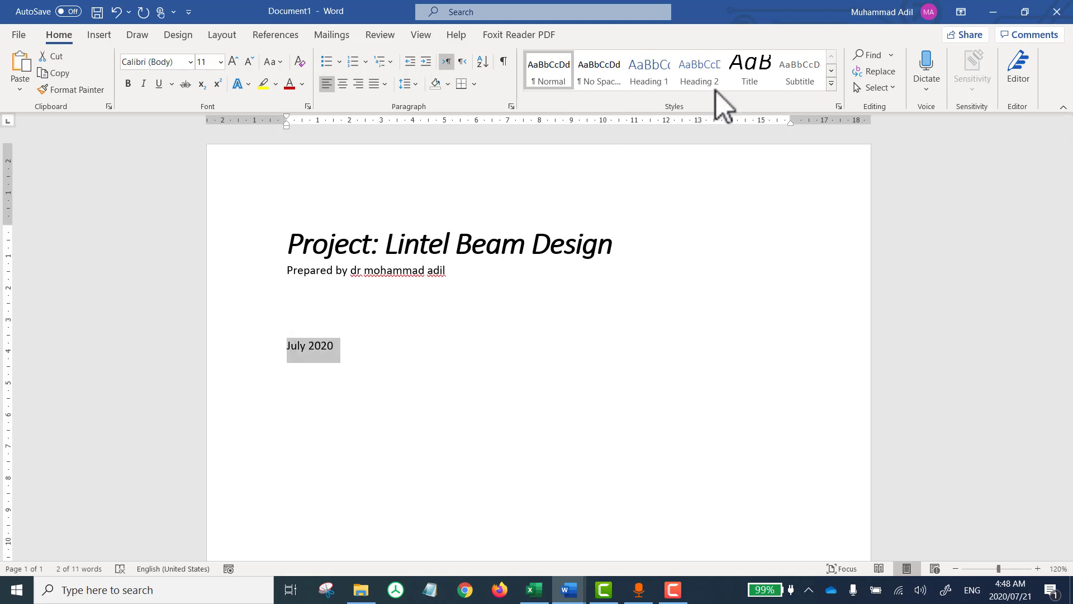
{"action": "left_click", "coordinate": [754, 74]}
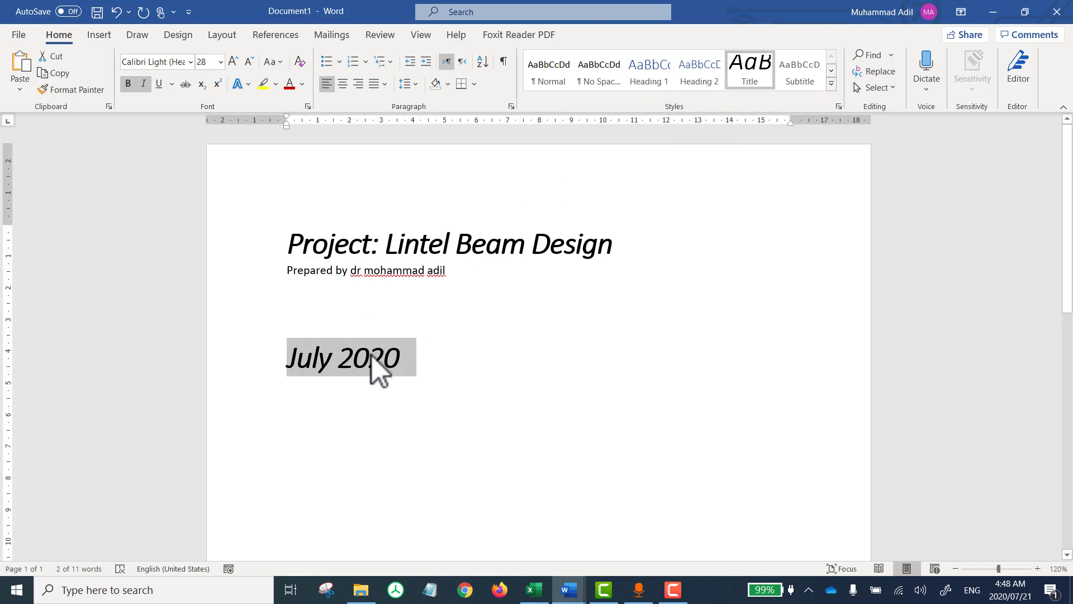
{"action": "left_click", "coordinate": [551, 75]}
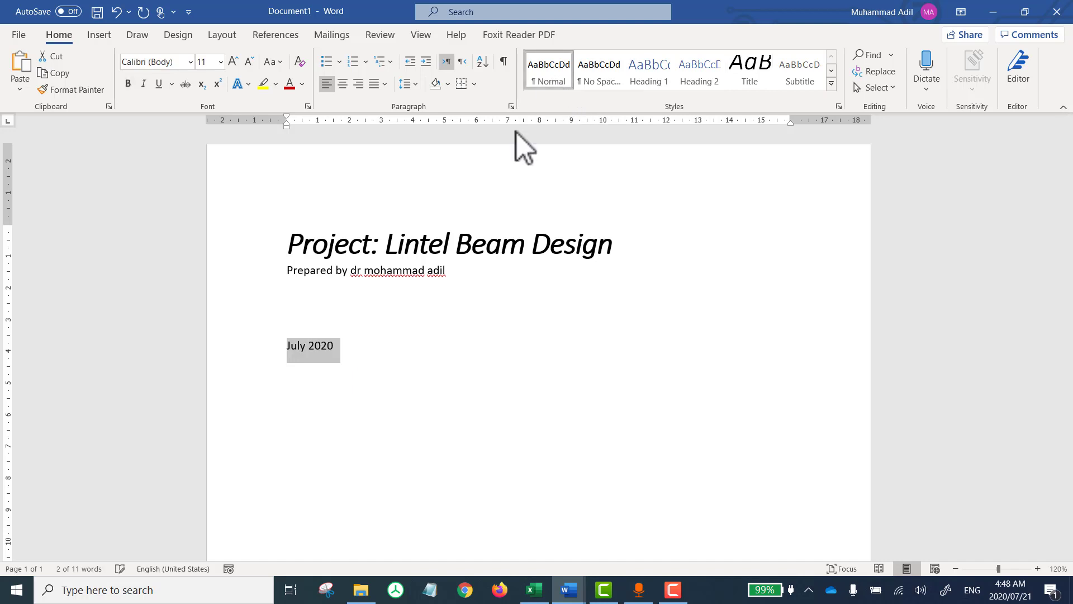
Step: Capitalize each word of the author's name in the "Prepared by" line
{"action": "left_click", "coordinate": [358, 274]}
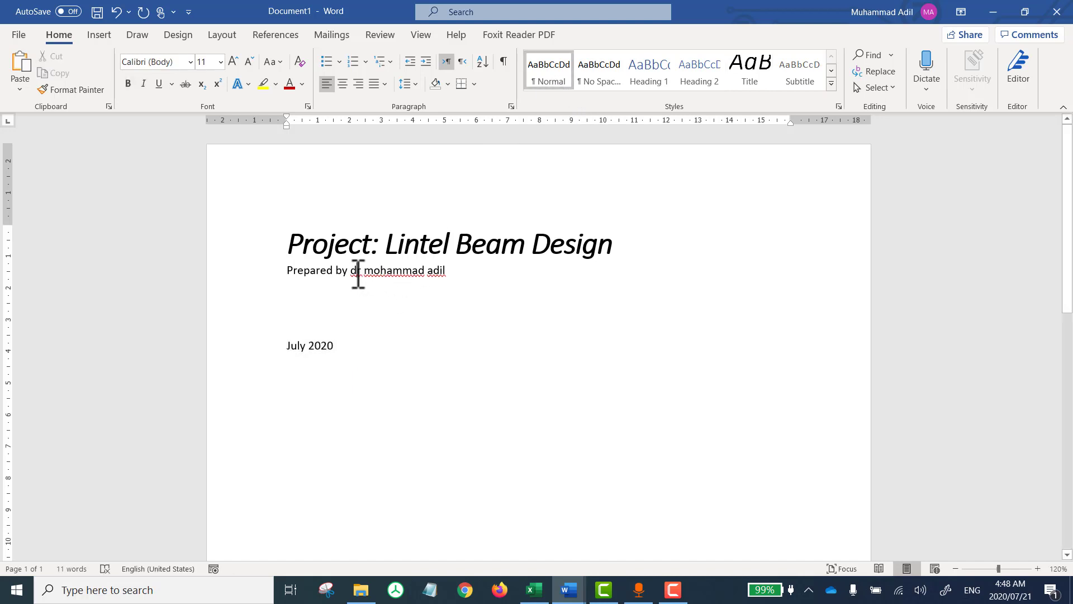
{"action": "left_click_drag", "start_coordinate": [356, 277], "coordinate": [455, 270]}
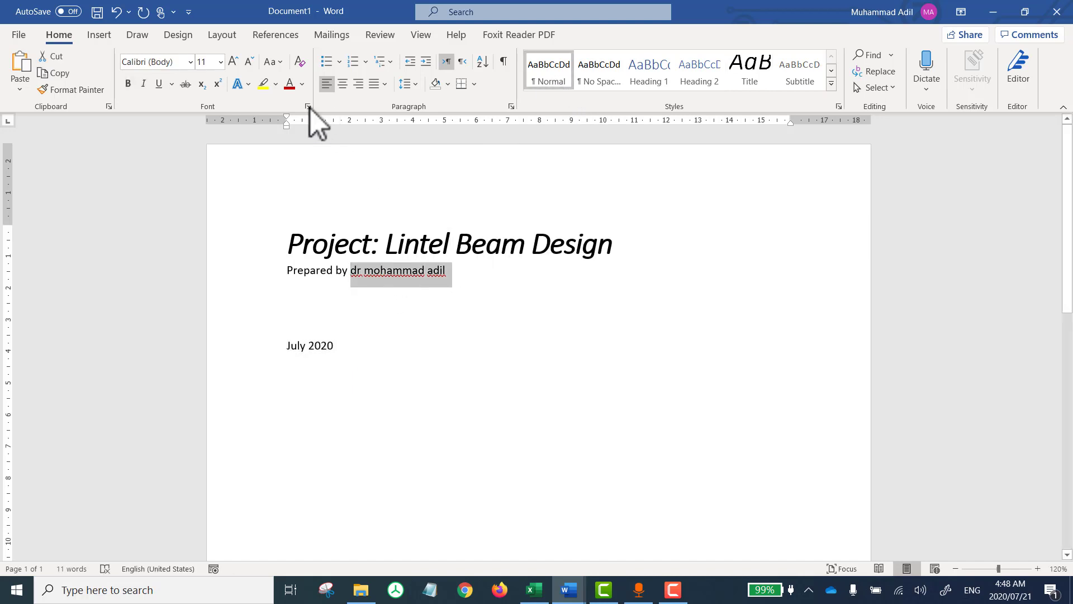
{"action": "left_click", "coordinate": [277, 61]}
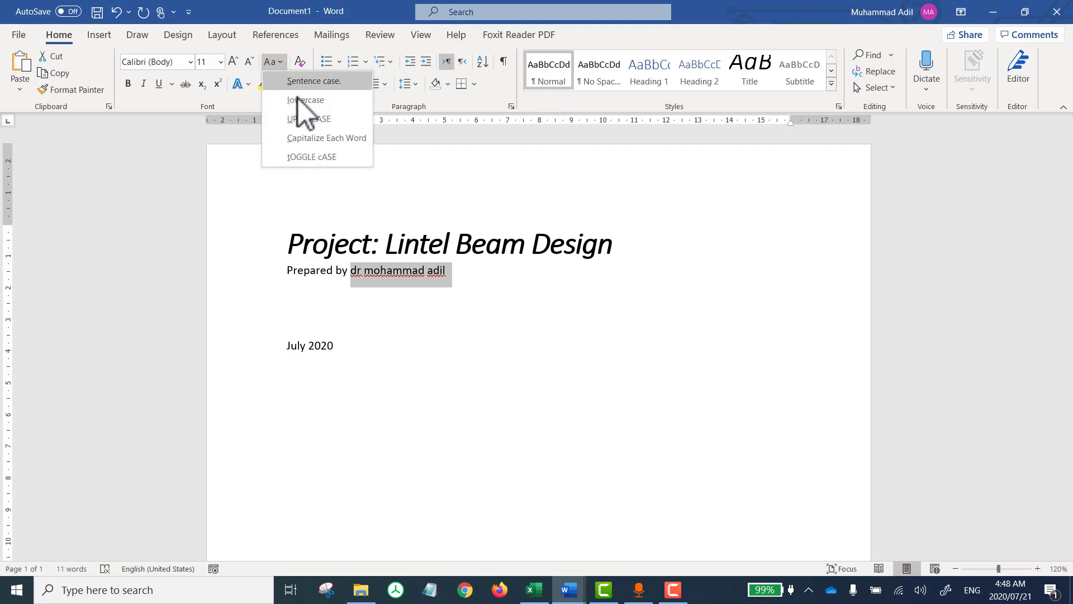
{"action": "left_click", "coordinate": [329, 138]}
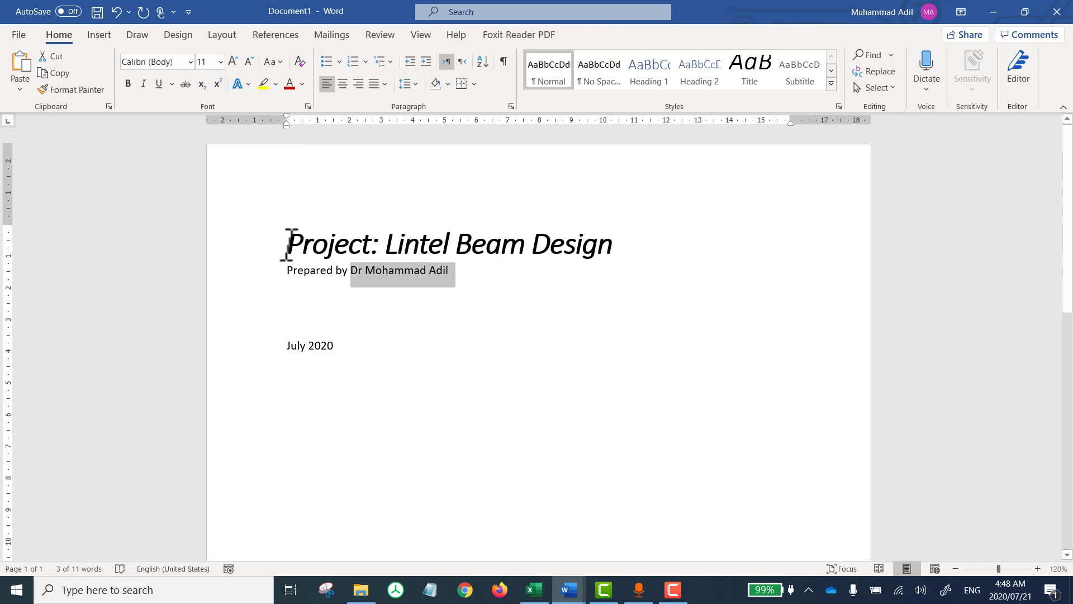
Step: Try centre and left alignment on the project title and "Prepared by" lines, and align both to the right
{"action": "left_click_drag", "start_coordinate": [288, 245], "coordinate": [479, 271]}
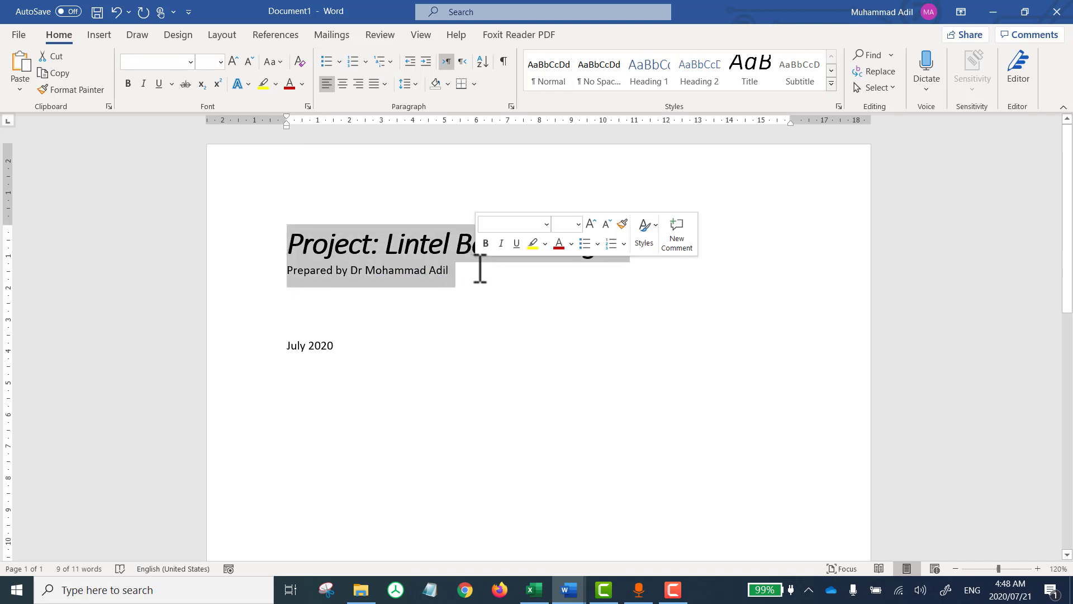
{"action": "key", "text": "ctrl+e"}
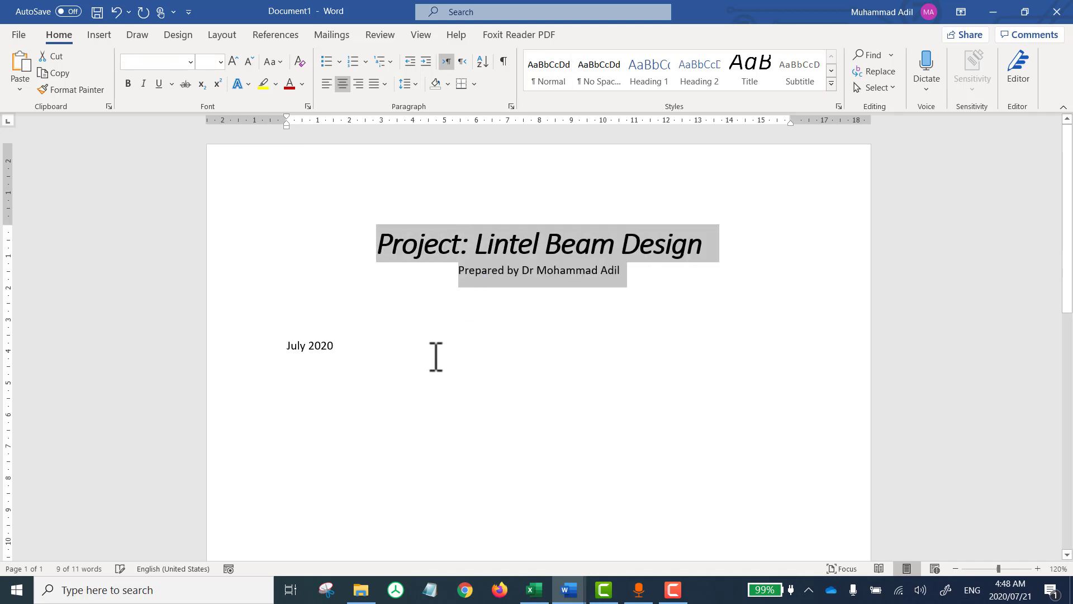
{"action": "left_click", "coordinate": [325, 84]}
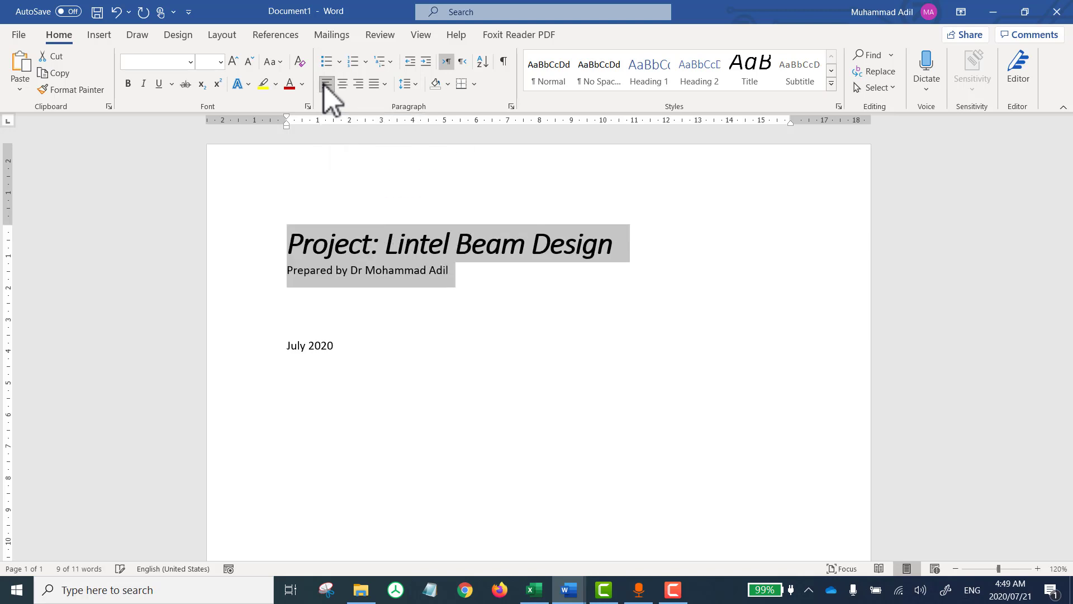
{"action": "key", "text": "ctrl+r"}
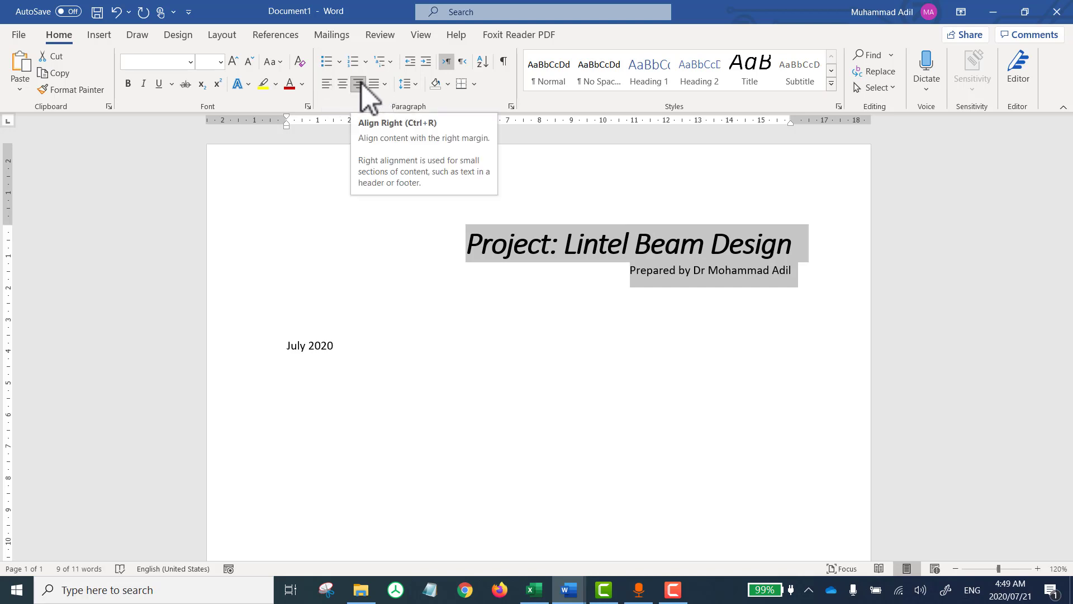
Step: Center the "July 2020" line
{"action": "left_click", "coordinate": [352, 376]}
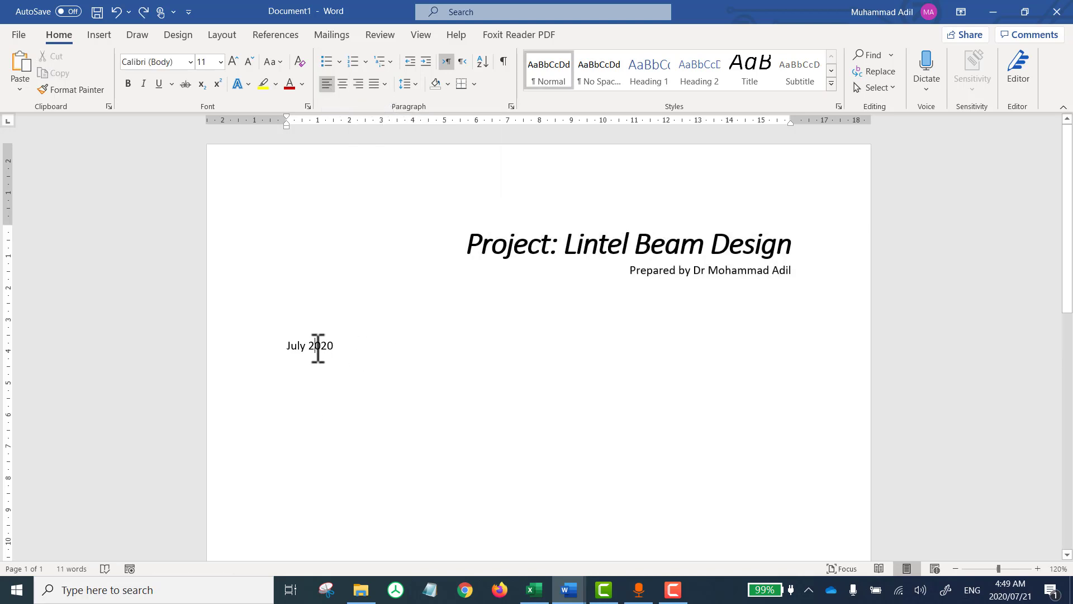
{"action": "key", "text": "ctrl+e"}
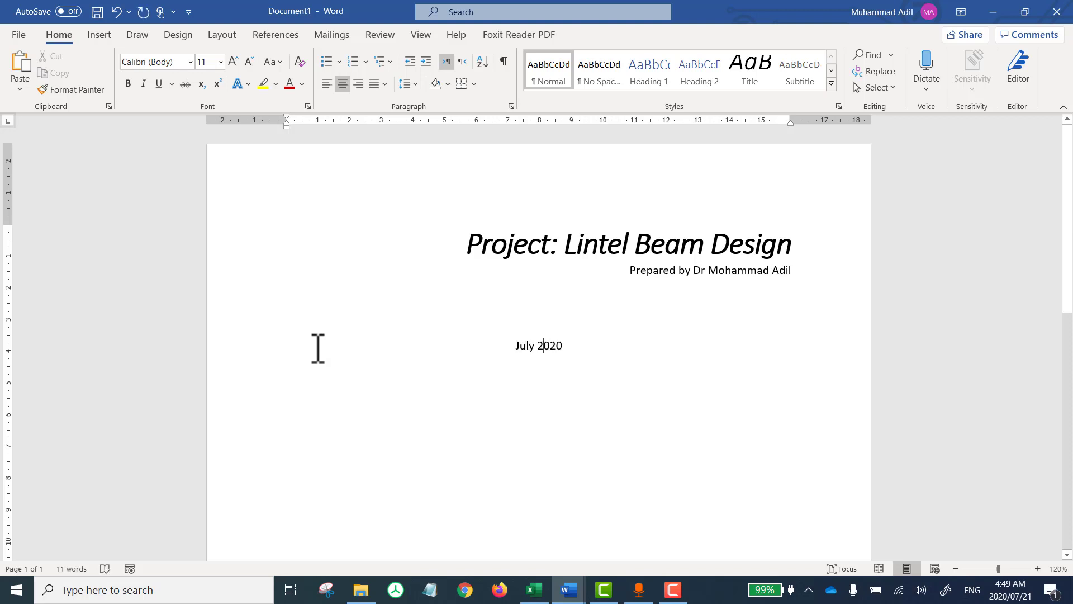
{"action": "left_click", "coordinate": [543, 345]}
Step: Enlarge the "July 2020" text to 17 pt, shrink it to 11 pt, and settle on a slightly larger size
{"action": "left_click_drag", "start_coordinate": [573, 346], "coordinate": [522, 347]}
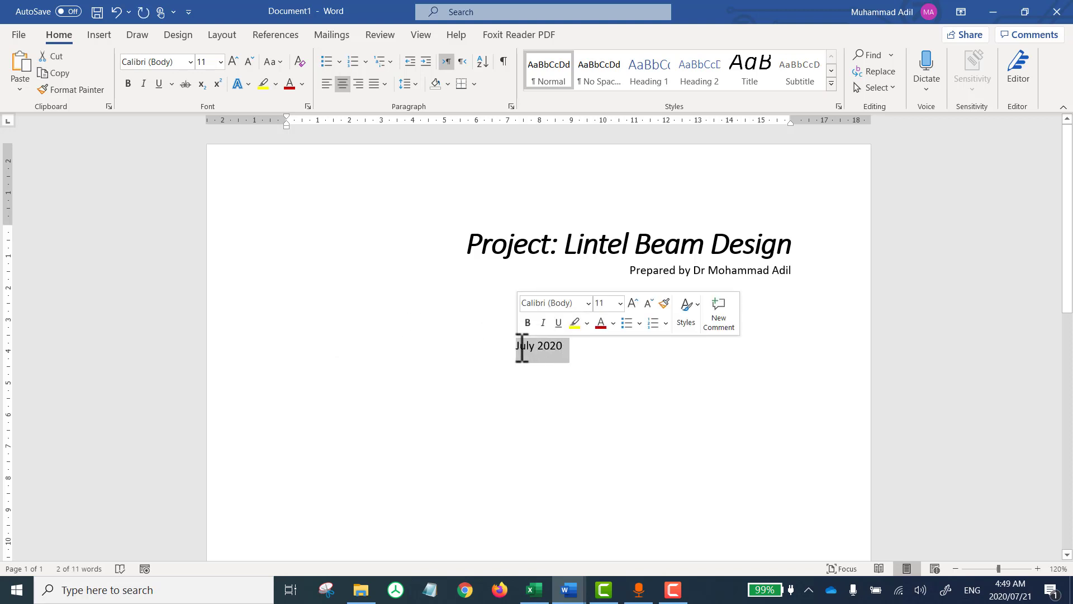
{"action": "key", "text": "ctrl+bracketright"}
{"action": "key", "text": "ctrl+bracketright"}
{"action": "key", "text": "ctrl+bracketright"}
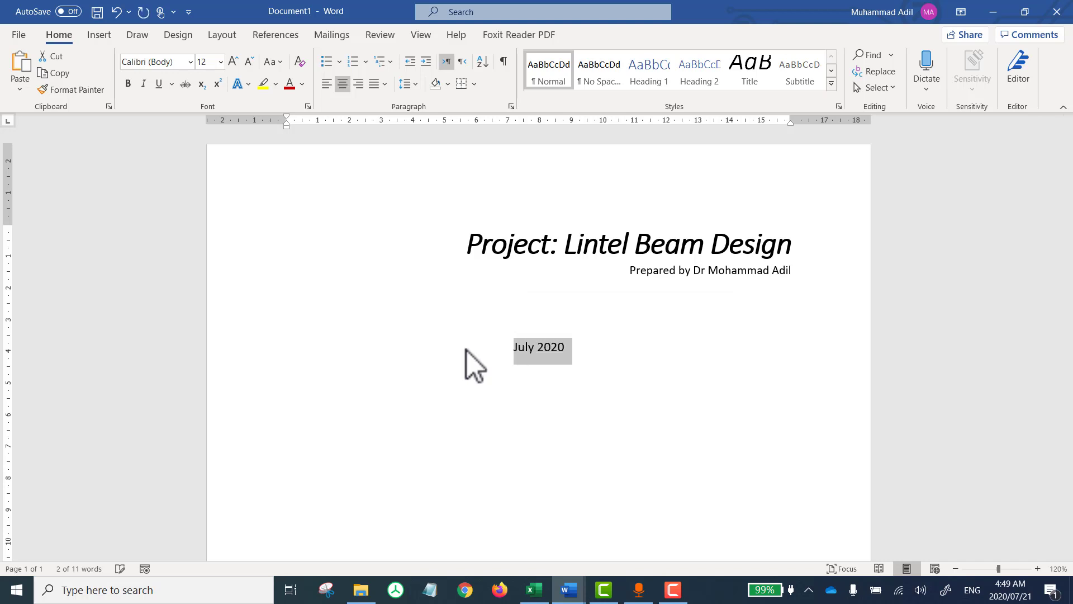
{"action": "key", "text": "ctrl+bracketright"}
{"action": "key", "text": "ctrl+bracketright"}
{"action": "key", "text": "ctrl+bracketright"}
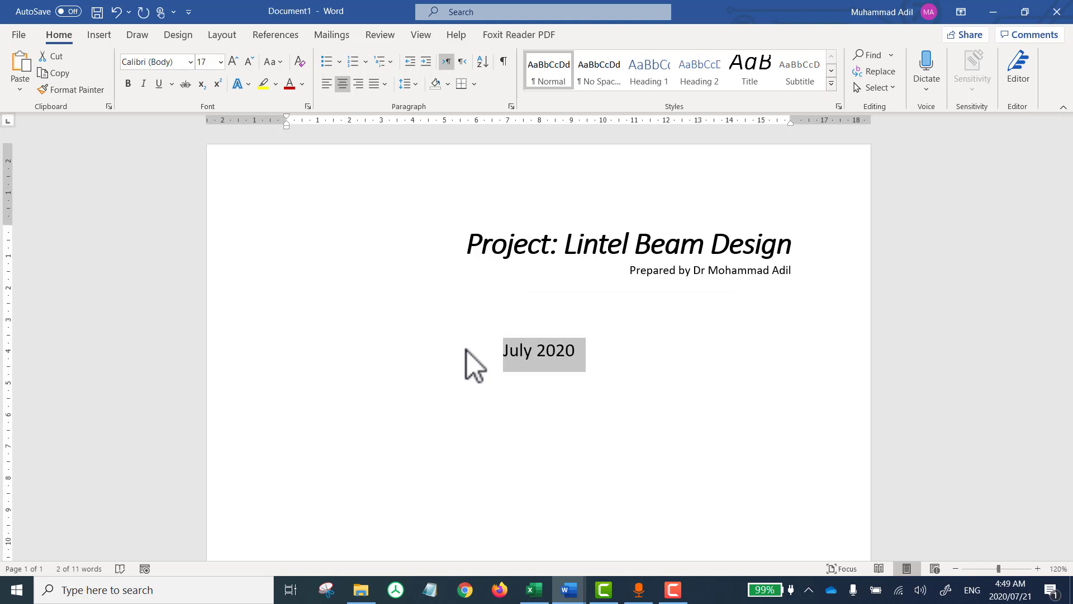
{"action": "key", "text": "ctrl+bracketleft"}
{"action": "key", "text": "ctrl+bracketleft"}
{"action": "key", "text": "ctrl+bracketleft"}
{"action": "key", "text": "ctrl+bracketleft"}
{"action": "key", "text": "ctrl+bracketleft"}
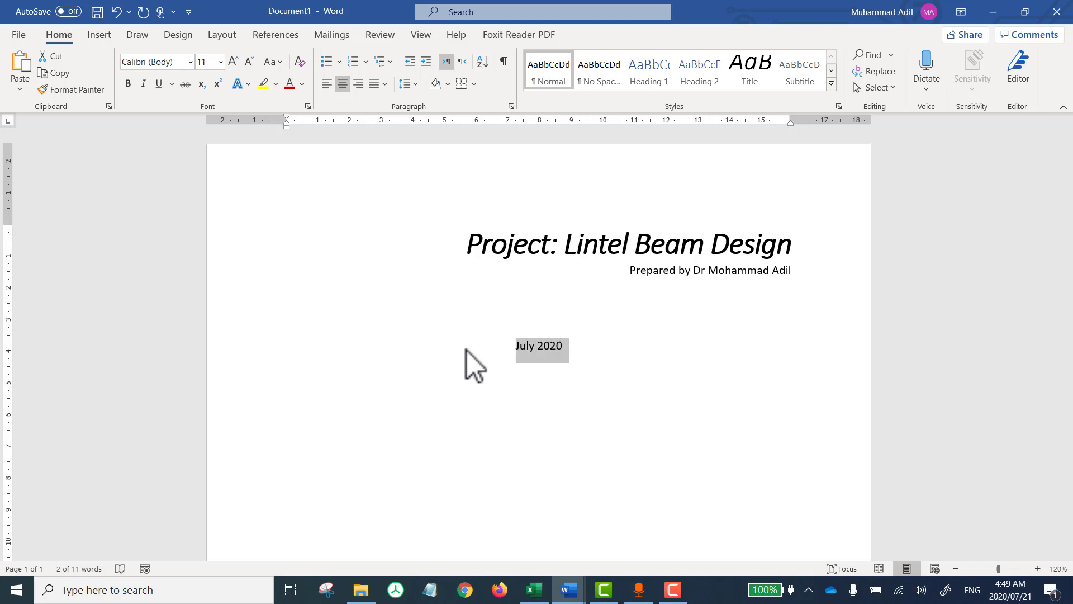
Step: Insert enough blank lines above "July 2020" to move the date near the bottom of the page
{"action": "left_click", "coordinate": [540, 316]}
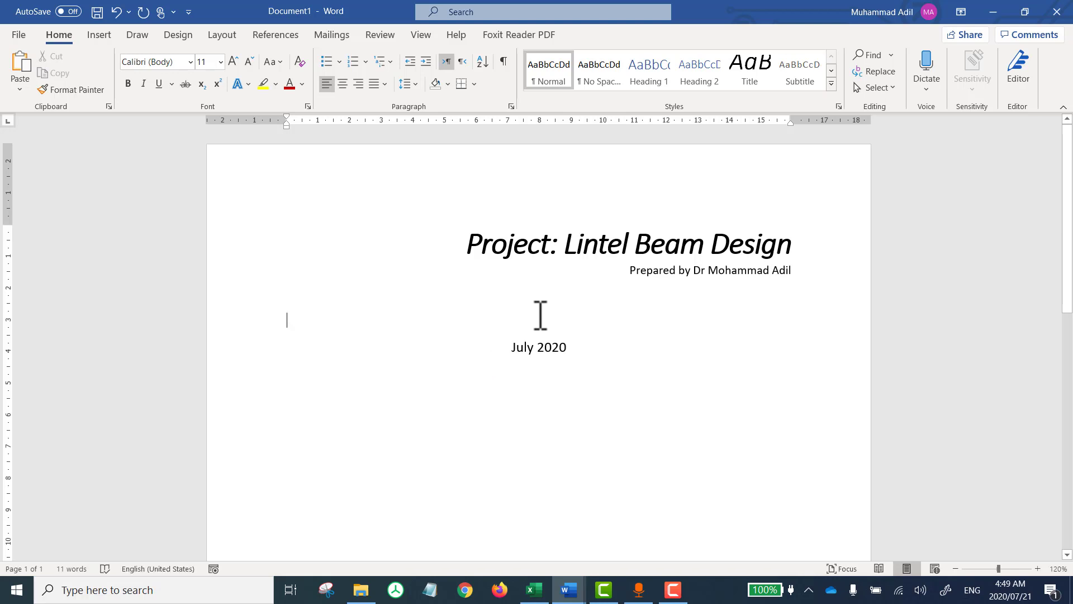
{"action": "key", "text": "Return"}
{"action": "key", "text": "Return"}
{"action": "key", "text": "Return"}
{"action": "key", "text": "Return"}
{"action": "key", "text": "Return"}
{"action": "key", "text": "Return"}
{"action": "key", "text": "Return"}
{"action": "key", "text": "Return"}
{"action": "key", "text": "Return"}
{"action": "key", "text": "Return"}
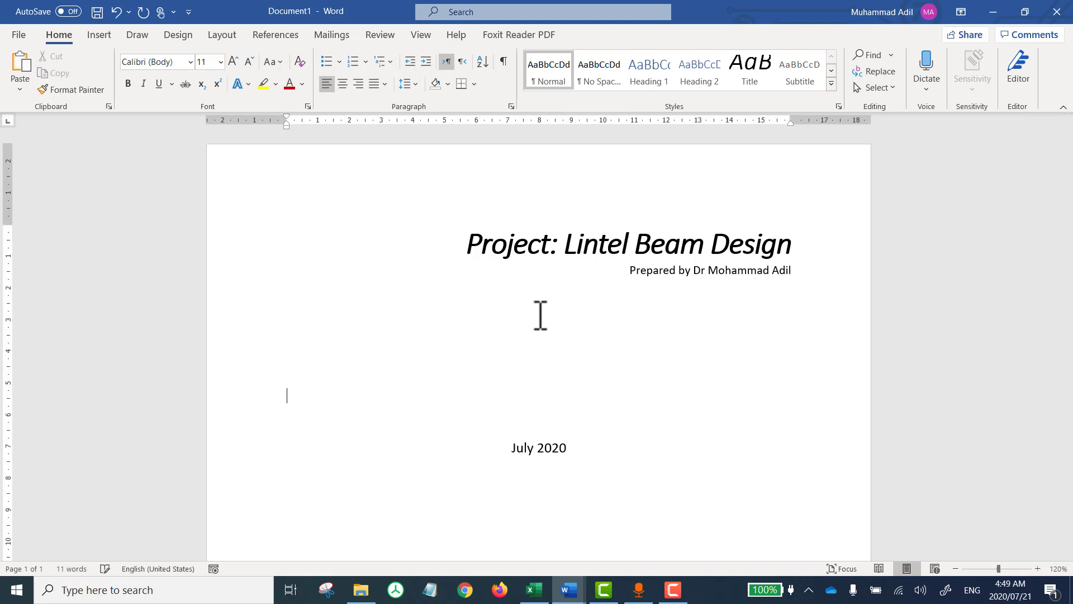
{"action": "key", "text": "Return"}
{"action": "key", "text": "Return"}
{"action": "key", "text": "Return"}
{"action": "key", "text": "Return"}
{"action": "key", "text": "Return"}
{"action": "key", "text": "Return"}
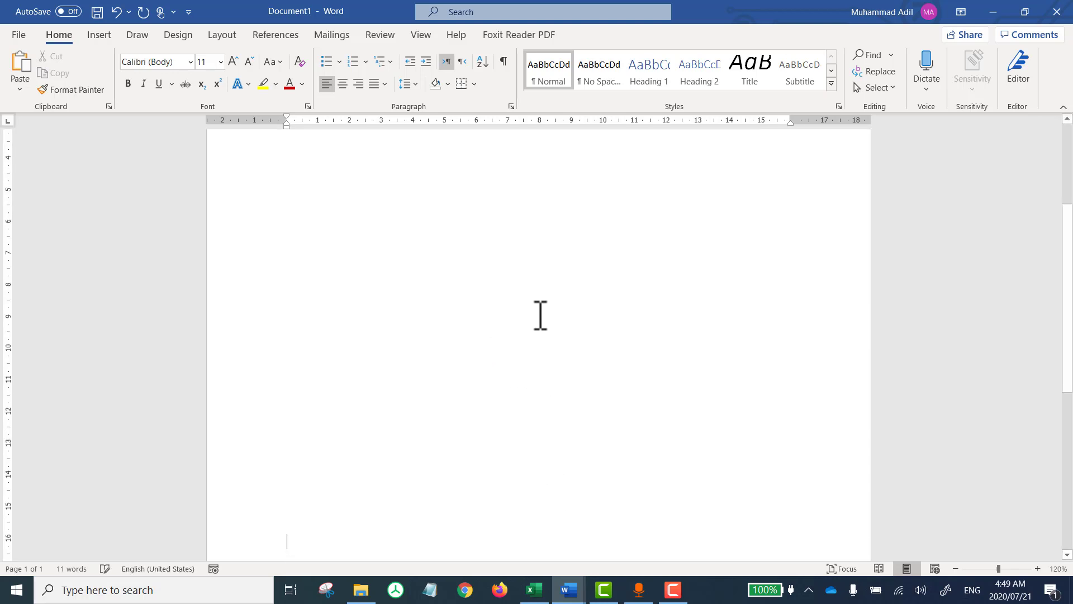
{"action": "scroll", "coordinate": [597, 261], "scroll_direction": "down", "scroll_amount": 8}
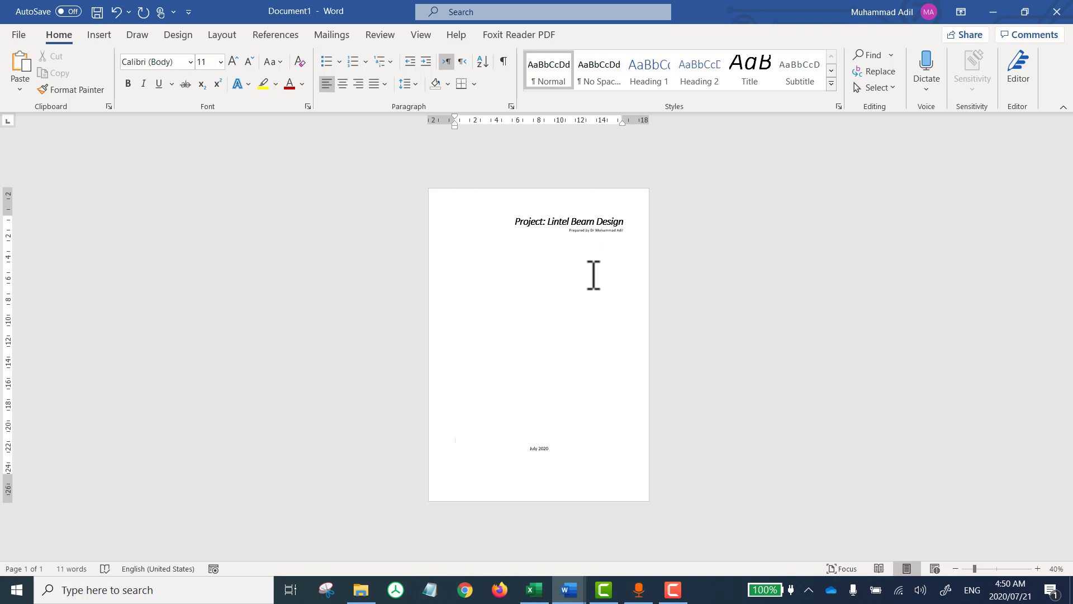
Step: Try the Letter and Legal paper sizes on the document, and set the page back to A4
{"action": "left_click", "coordinate": [220, 34]}
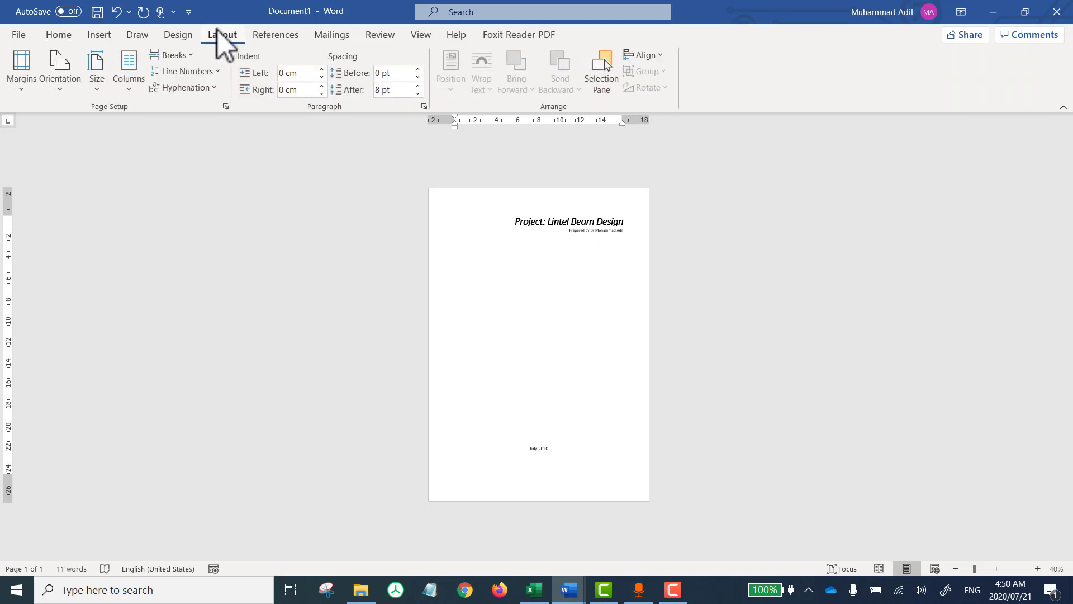
{"action": "left_click", "coordinate": [96, 83]}
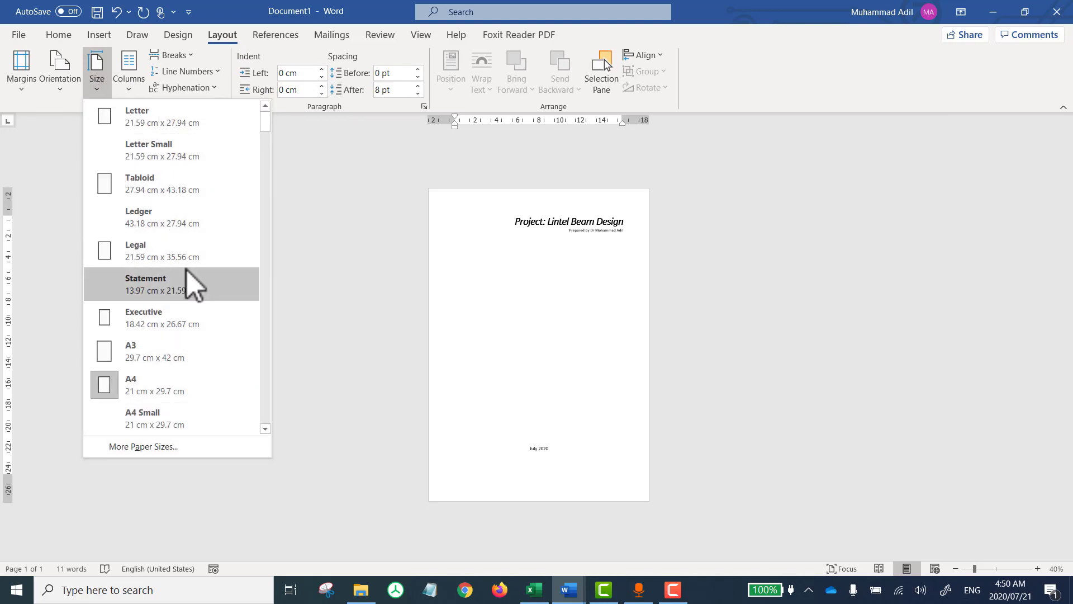
{"action": "left_click", "coordinate": [182, 122]}
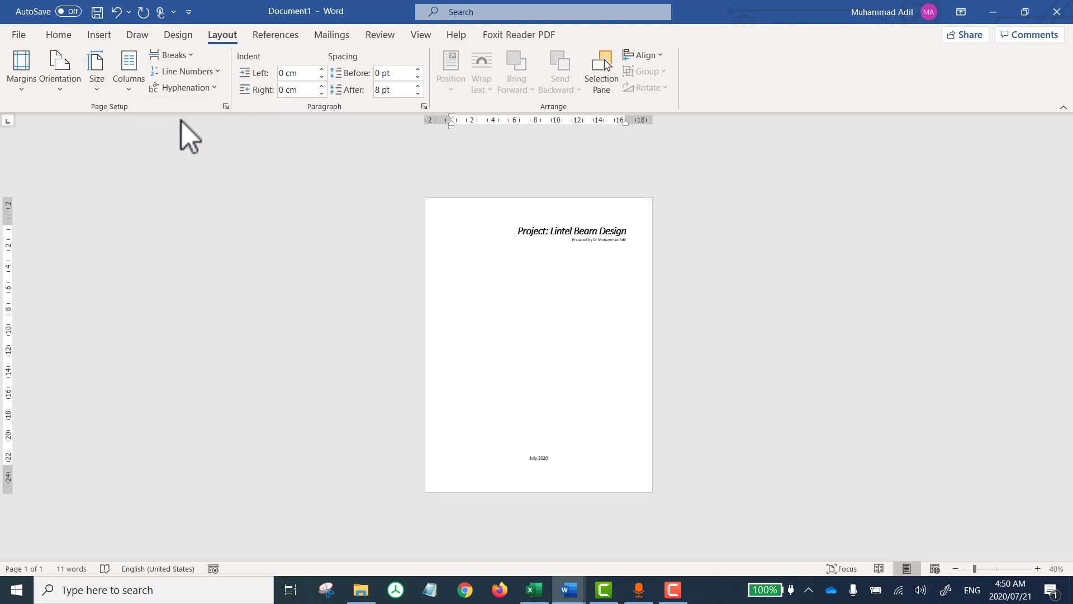
{"action": "left_click", "coordinate": [97, 75]}
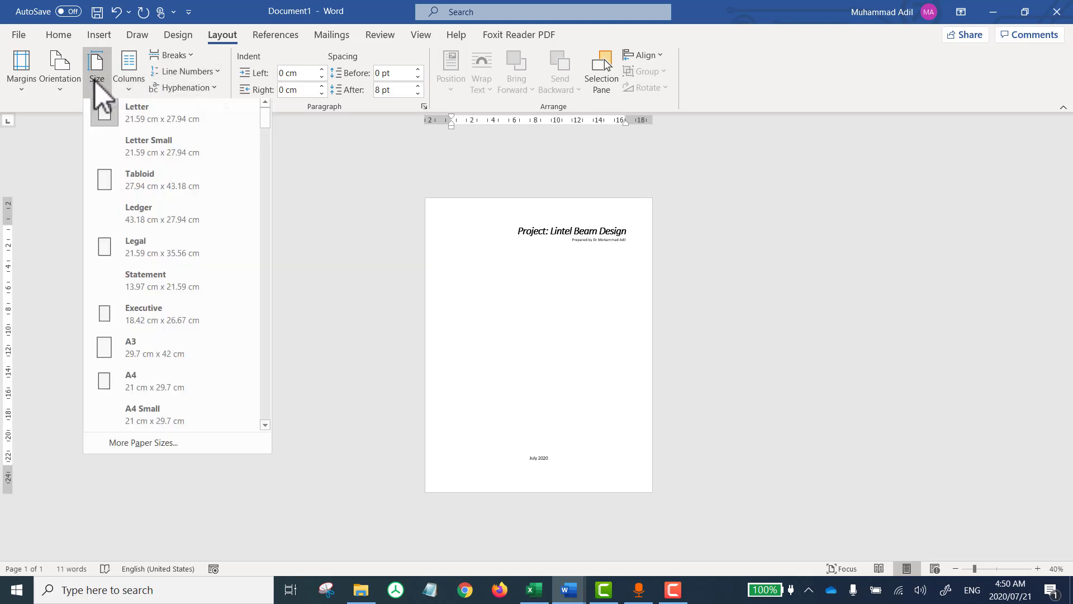
{"action": "left_click", "coordinate": [152, 248]}
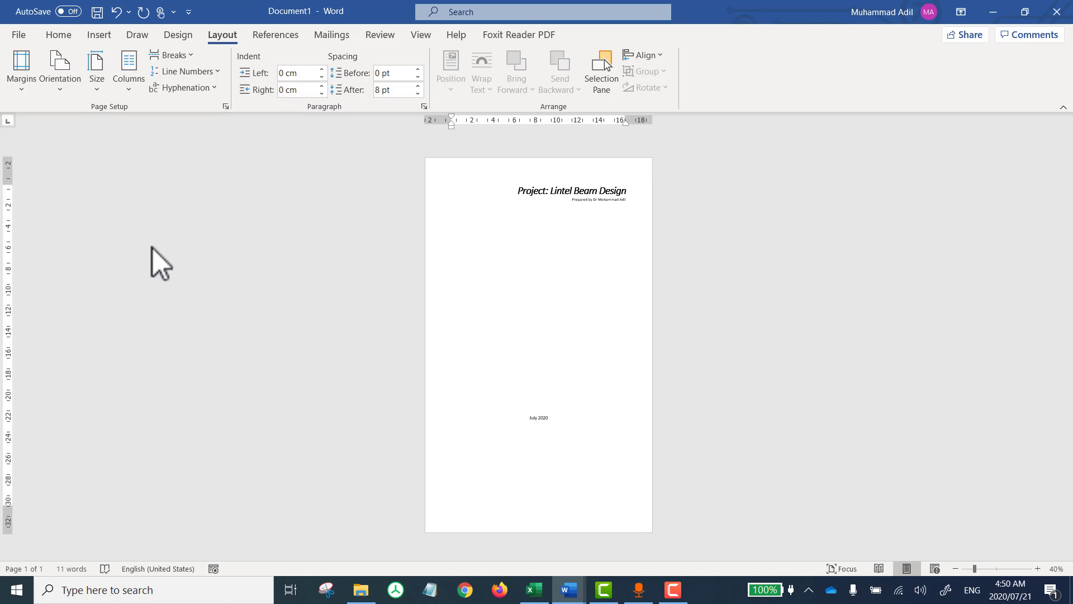
{"action": "left_click", "coordinate": [102, 88]}
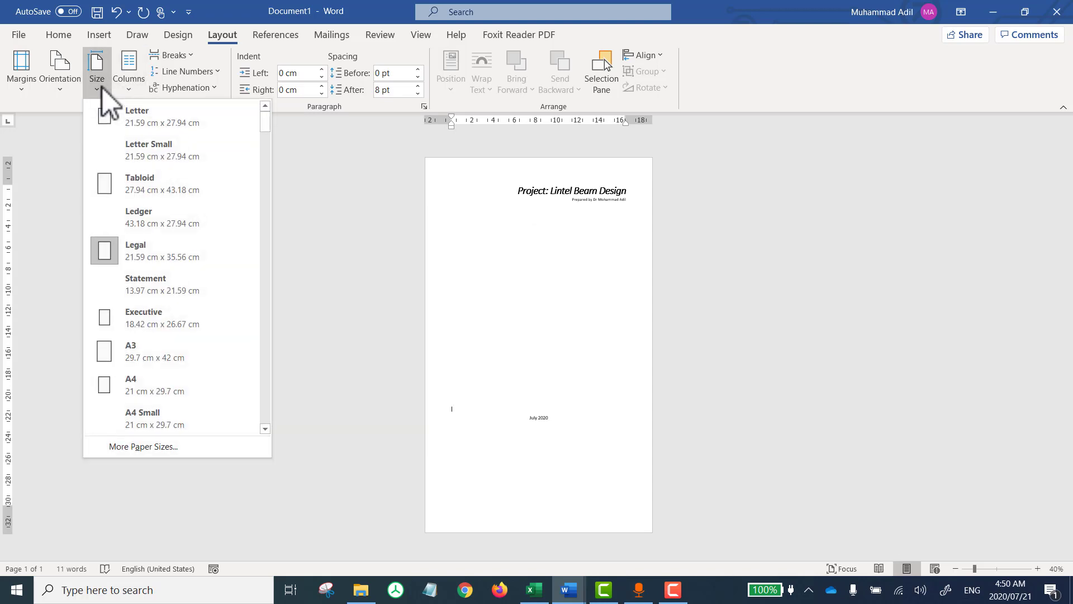
{"action": "left_click", "coordinate": [158, 380]}
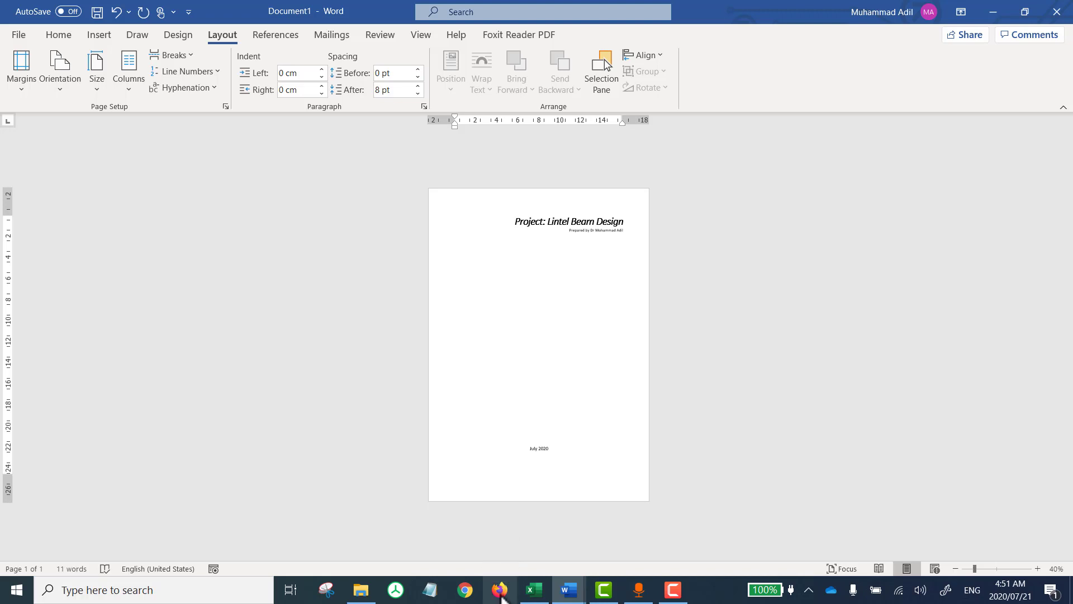
Step: Switch to the Lecture 10 Class Activities document and copy the reinforced beam cross-section picture
{"action": "left_click", "coordinate": [532, 591]}
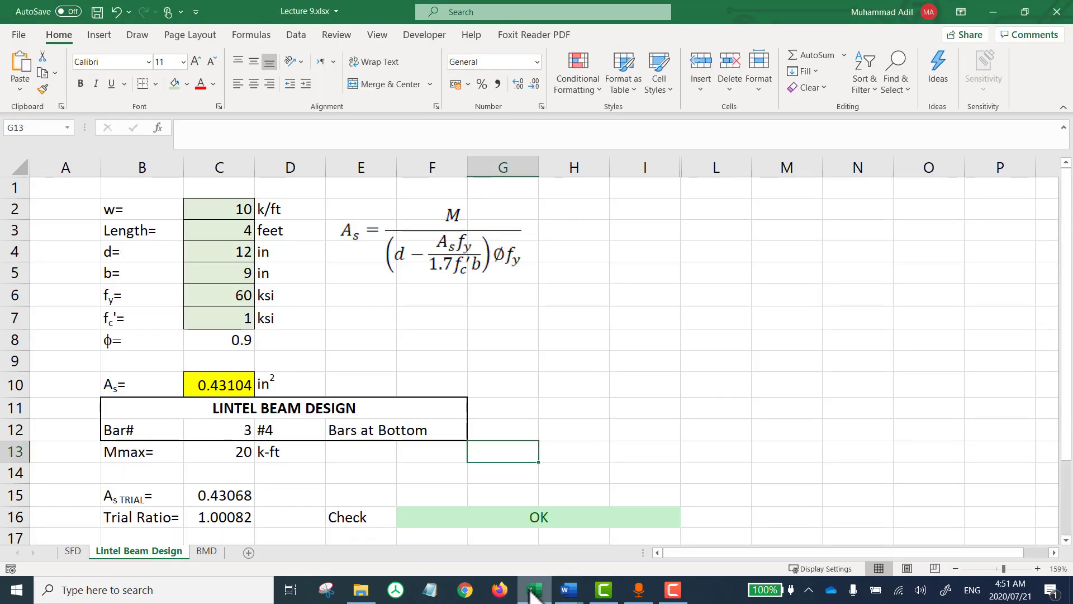
{"action": "mouse_move", "coordinate": [569, 591]}
{"action": "left_click", "coordinate": [525, 564]}
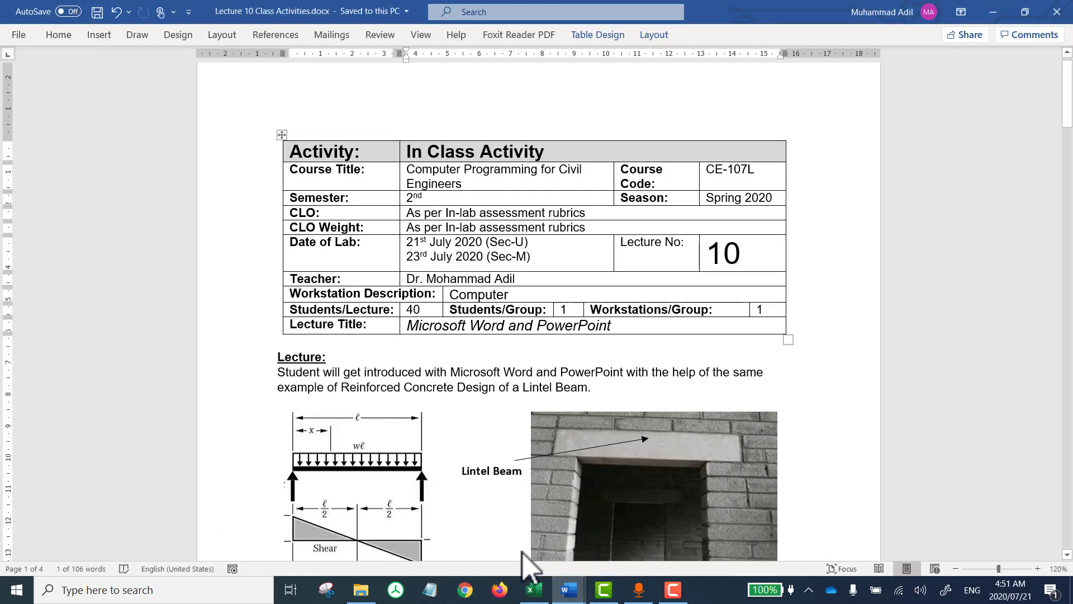
{"action": "key", "text": "ctrl+z"}
{"action": "scroll", "coordinate": [678, 457], "scroll_direction": "down", "scroll_amount": 5}
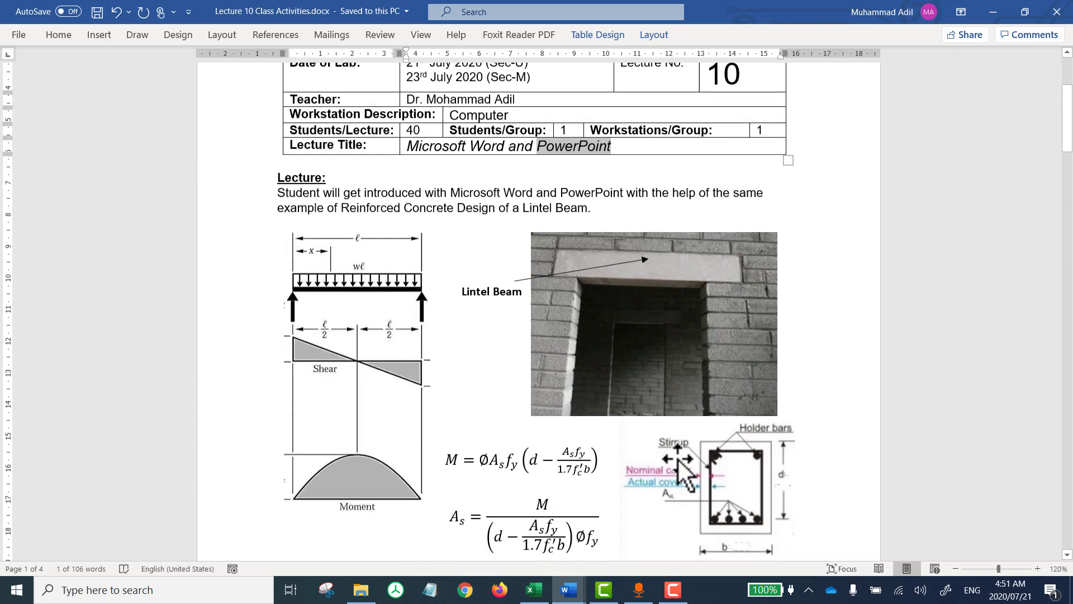
{"action": "left_click", "coordinate": [684, 324]}
{"action": "left_click", "coordinate": [737, 458]}
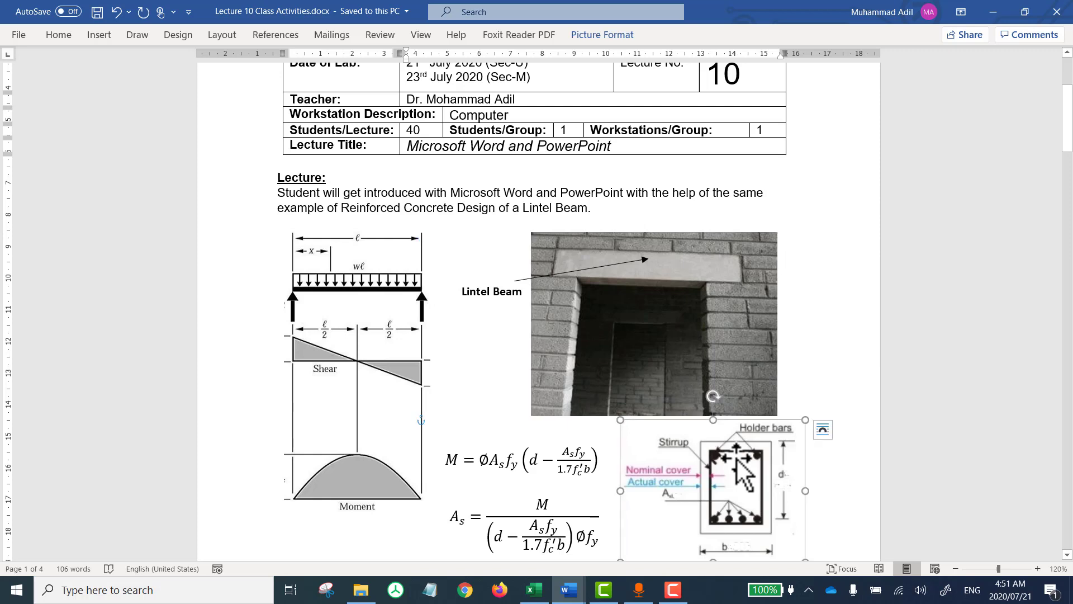
{"action": "right_click", "coordinate": [738, 459]}
{"action": "left_click", "coordinate": [805, 152]}
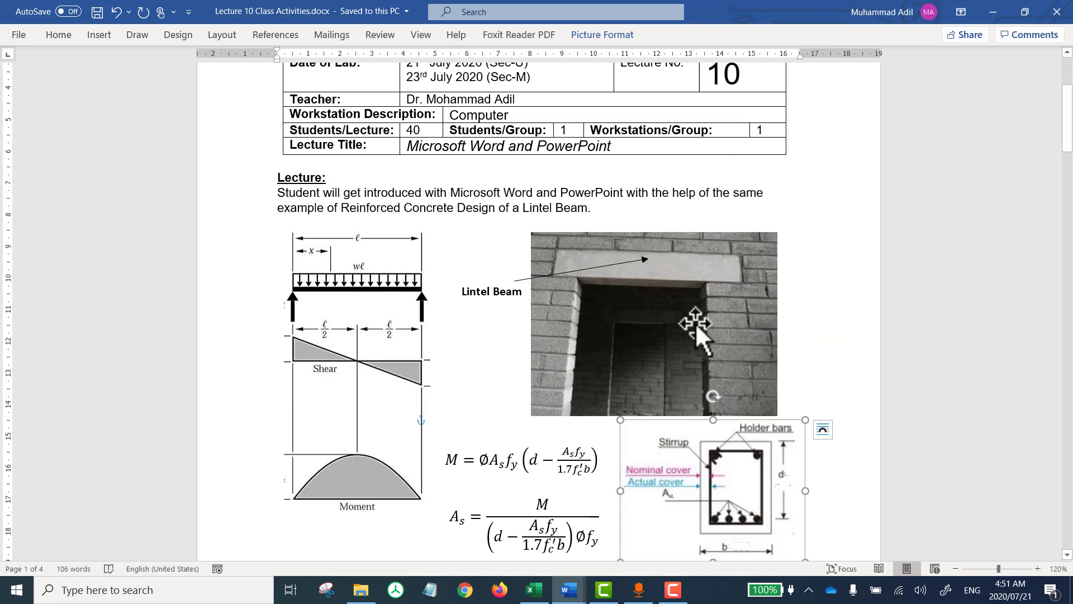
Step: Paste the cross-section picture into the middle of Document1's cover page and enlarge it to about 14 cm wide by 11 cm high
{"action": "mouse_move", "coordinate": [568, 590]}
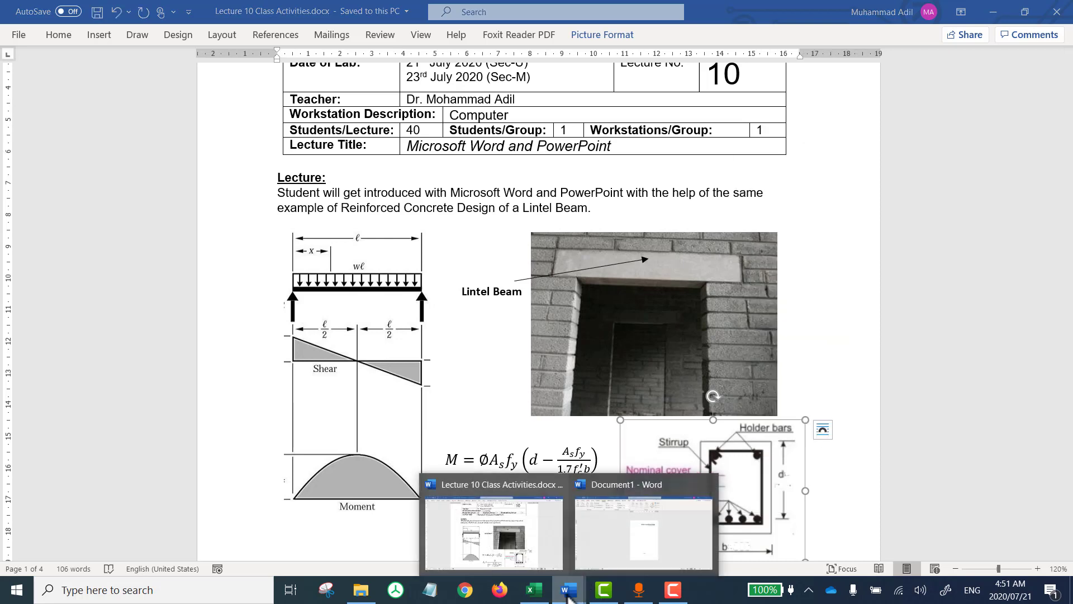
{"action": "left_click", "coordinate": [645, 537]}
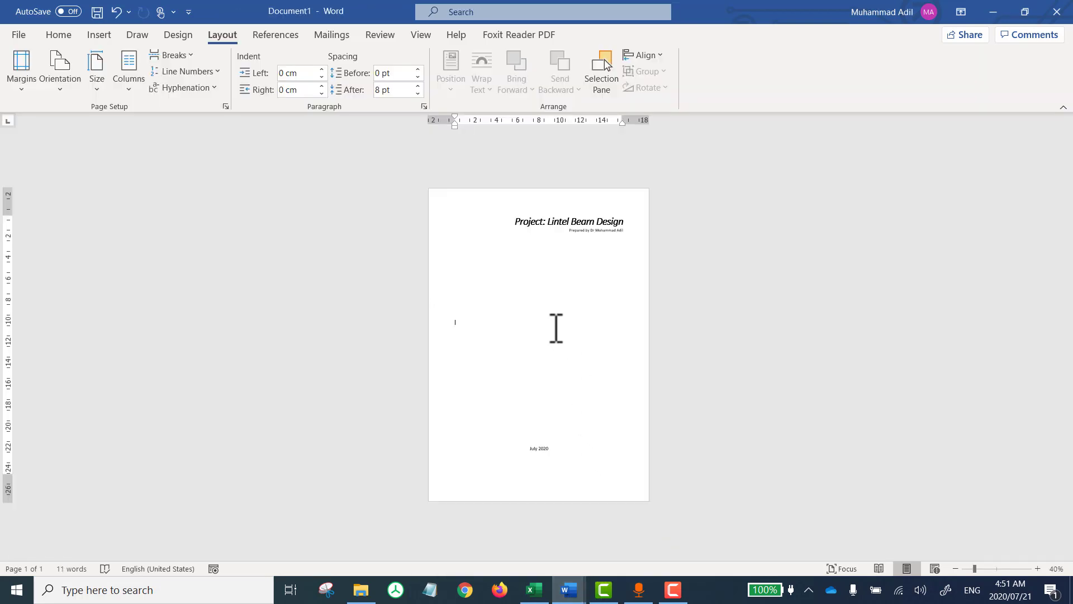
{"action": "key", "text": "ctrl+v"}
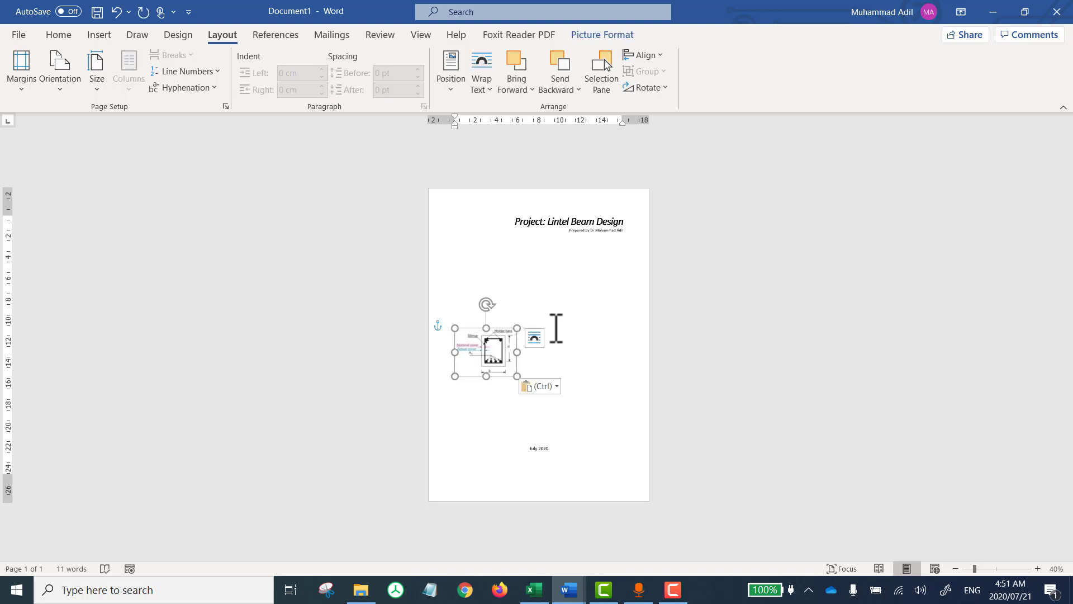
{"action": "scroll", "coordinate": [500, 398], "scroll_direction": "up", "scroll_amount": 4}
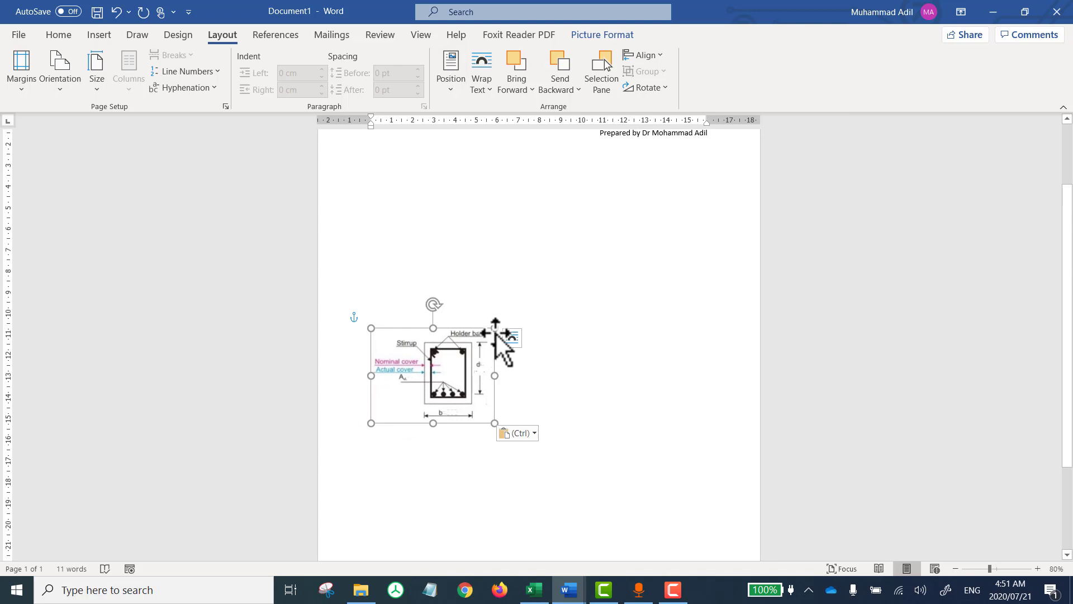
{"action": "left_click_drag", "start_coordinate": [495, 328], "coordinate": [669, 219]}
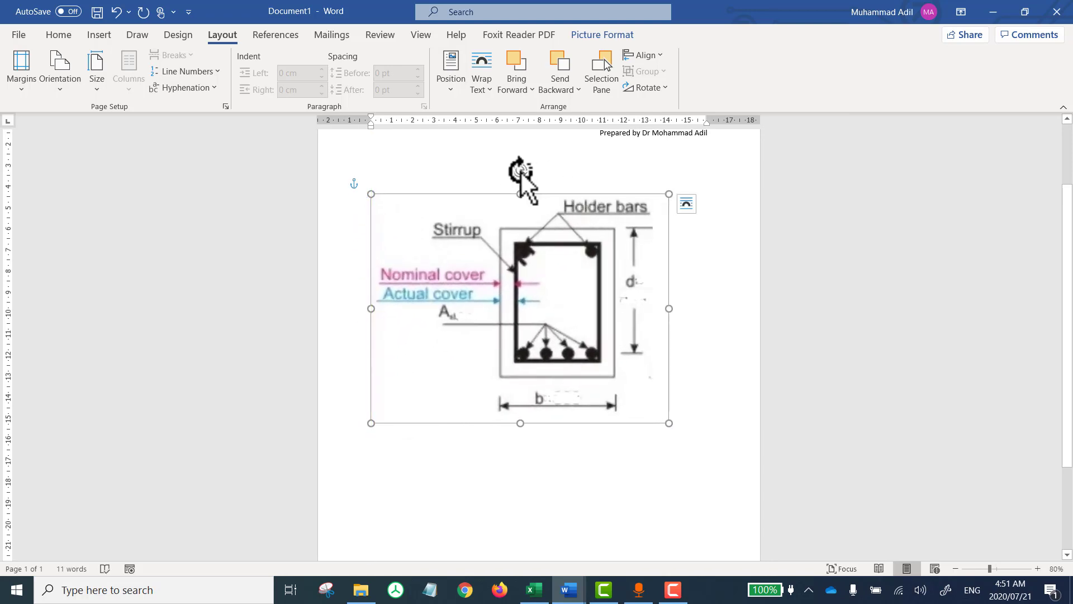
Step: Try rotating the cross-section picture, and move it to just below the "Prepared by" line
{"action": "left_click_drag", "start_coordinate": [521, 170], "coordinate": [488, 196]}
{"action": "scroll", "coordinate": [532, 288], "scroll_direction": "up", "scroll_amount": 3}
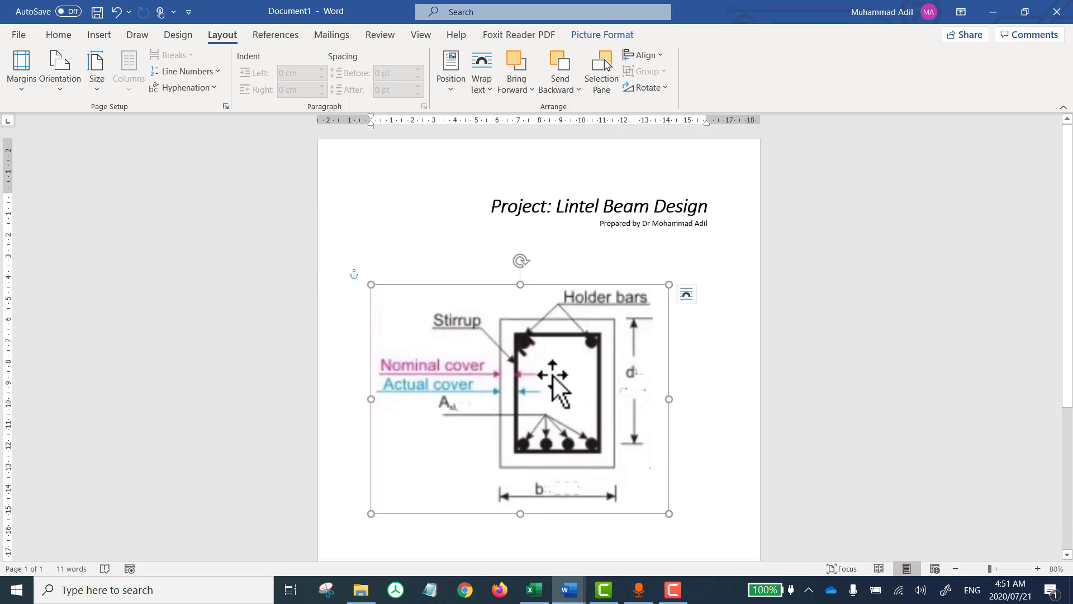
{"action": "left_click_drag", "start_coordinate": [553, 375], "coordinate": [589, 291]}
{"action": "left_click_drag", "start_coordinate": [415, 298], "coordinate": [414, 322]}
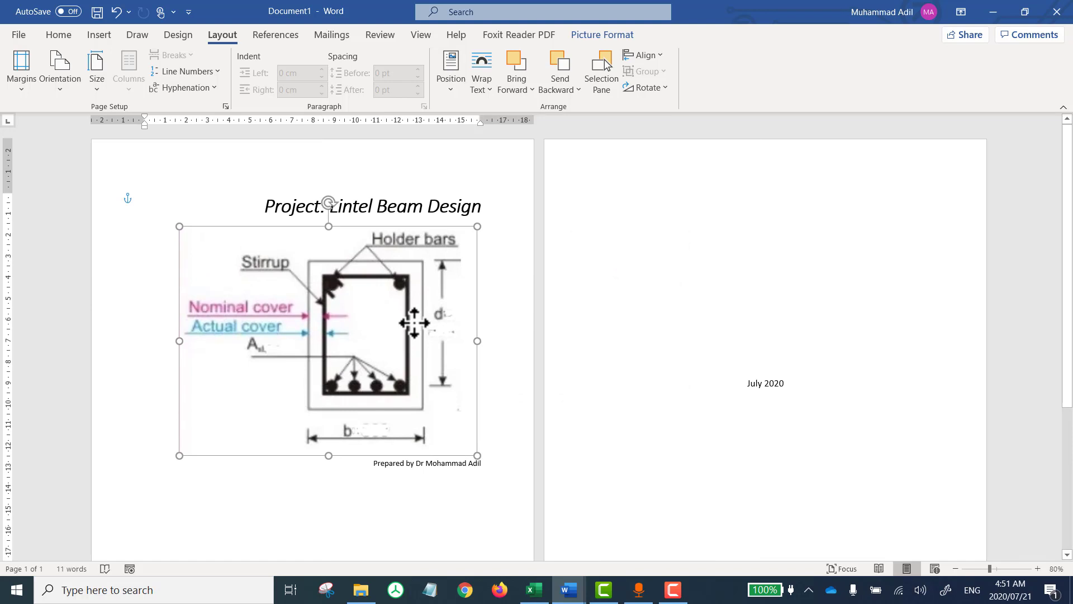
{"action": "mouse_move", "coordinate": [414, 323]}
{"action": "left_mouse_down"}
{"action": "mouse_move", "coordinate": [417, 347]}
{"action": "mouse_move", "coordinate": [415, 307]}
{"action": "mouse_move", "coordinate": [420, 362]}
{"action": "mouse_move", "coordinate": [415, 337]}
{"action": "left_mouse_up"}
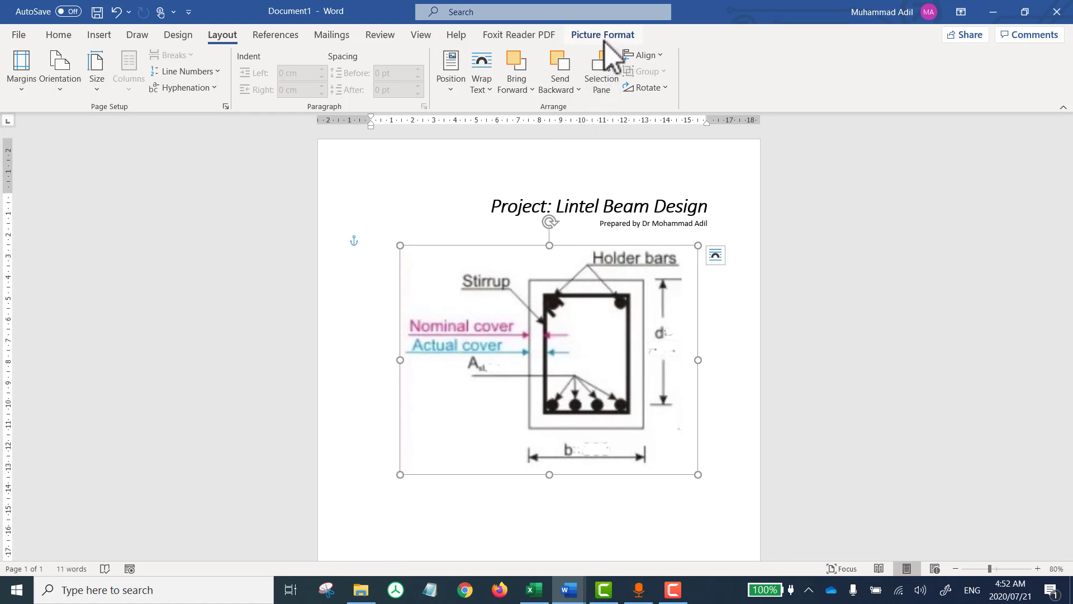
Step: Set the picture's text wrapping to In Front of Text and move it up so it overlaps the cover page title lines
{"action": "left_click", "coordinate": [603, 35]}
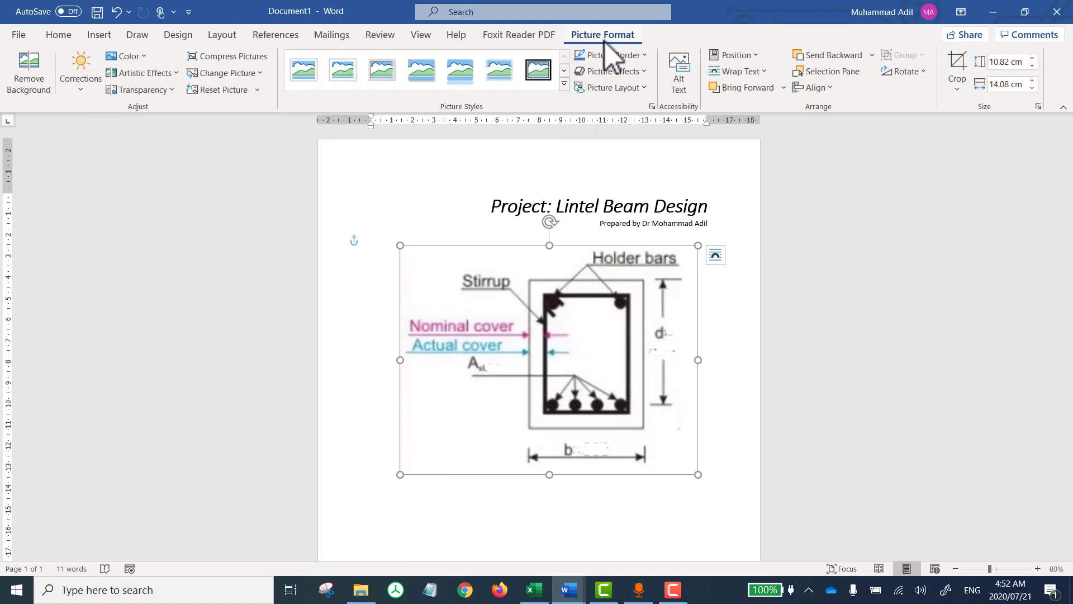
{"action": "left_click", "coordinate": [758, 71]}
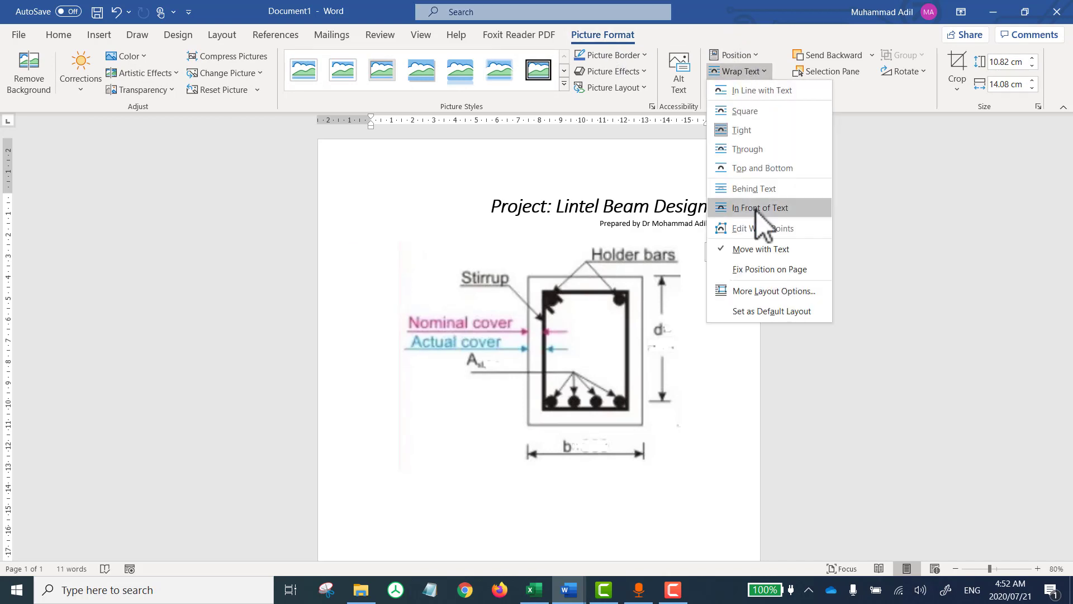
{"action": "left_click", "coordinate": [756, 209]}
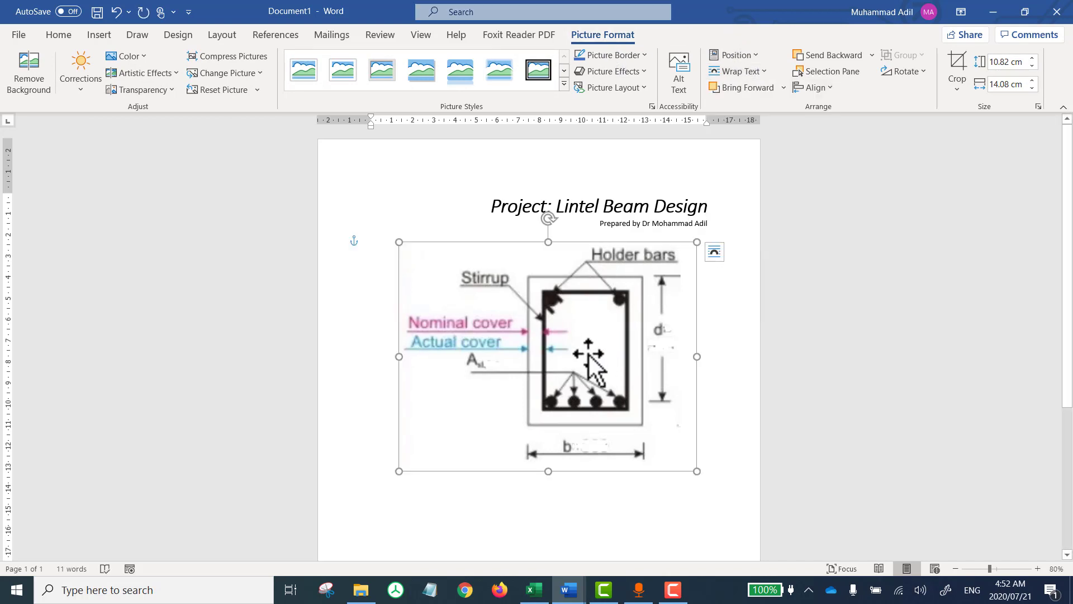
{"action": "left_click_drag", "start_coordinate": [567, 369], "coordinate": [561, 341]}
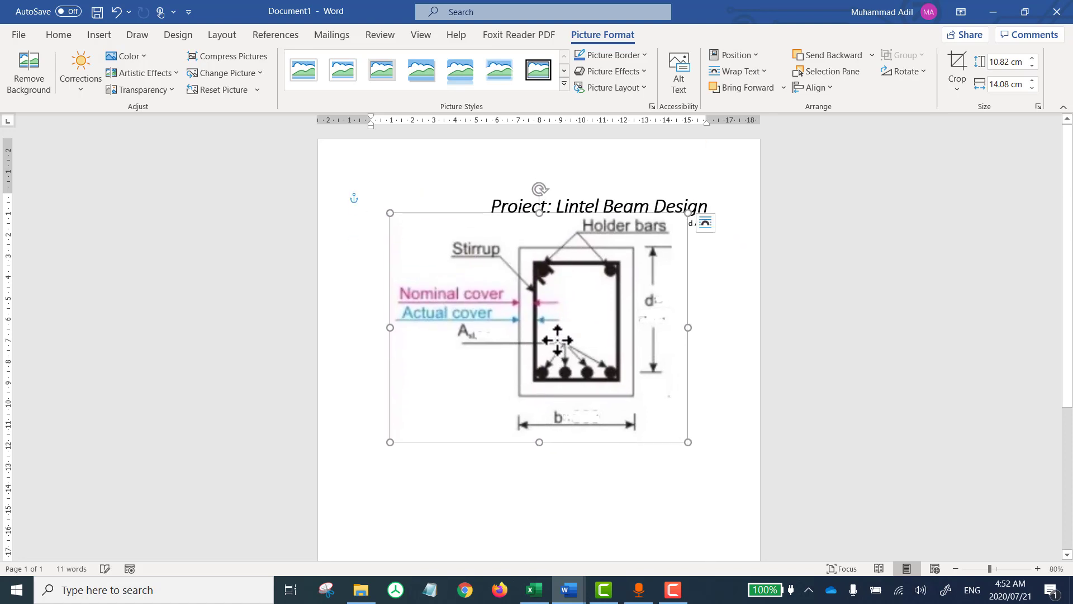
Step: Set the picture's text wrapping to Behind Text and move it down clear of the "Prepared by" line
{"action": "left_click", "coordinate": [744, 78]}
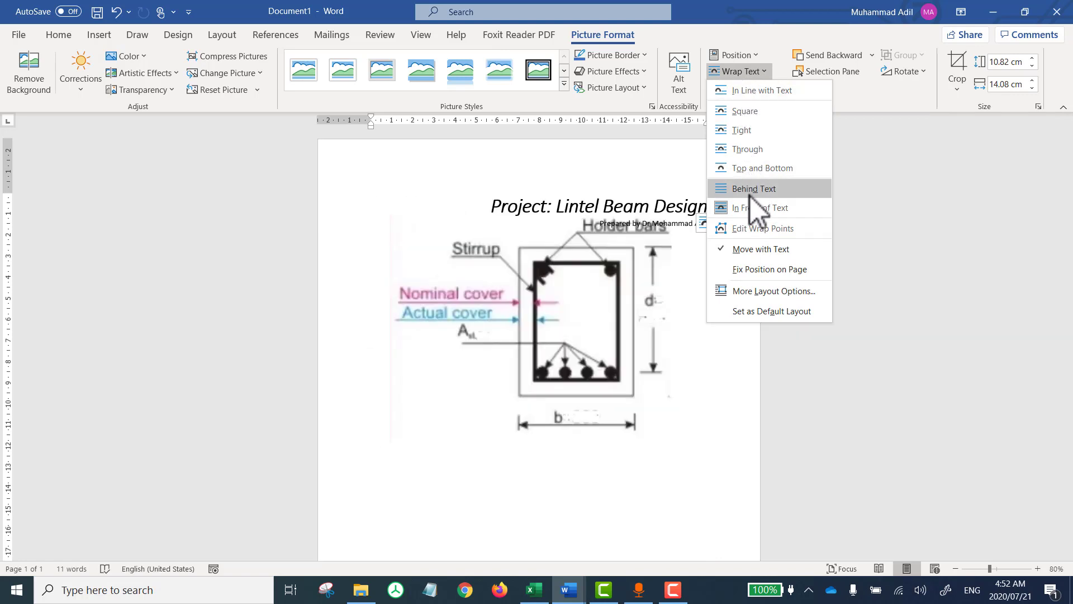
{"action": "left_click", "coordinate": [750, 195]}
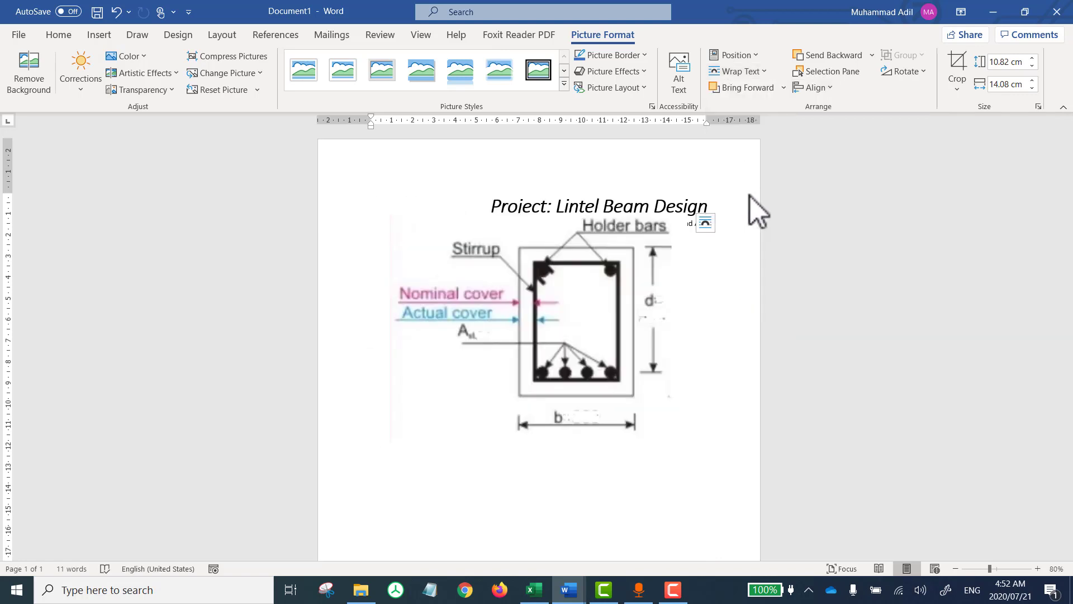
{"action": "left_click_drag", "start_coordinate": [575, 361], "coordinate": [566, 455]}
{"action": "left_click", "coordinate": [759, 72]}
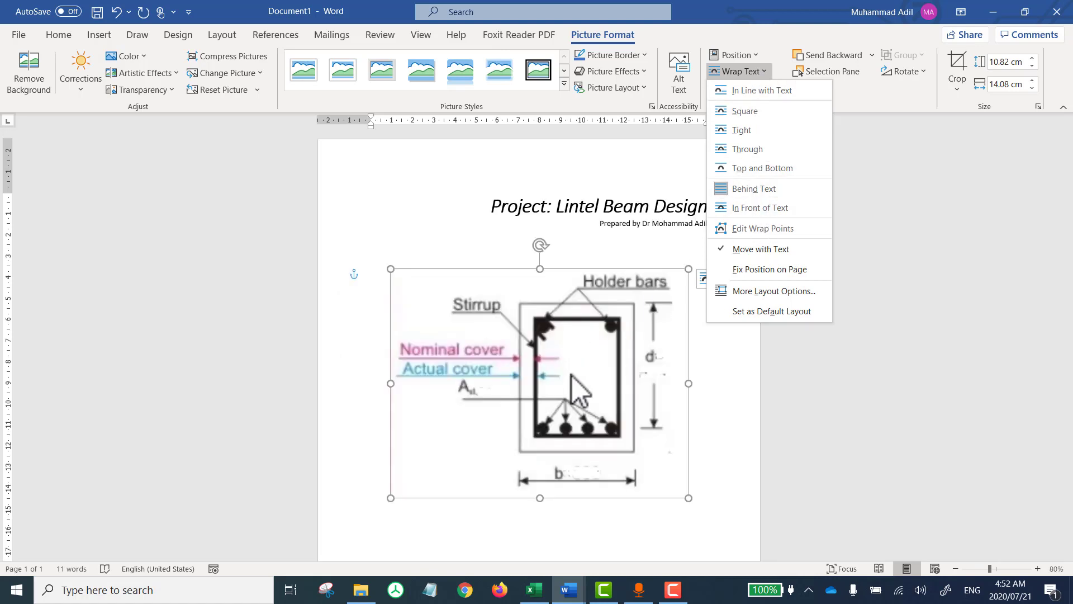
{"action": "left_click", "coordinate": [571, 376]}
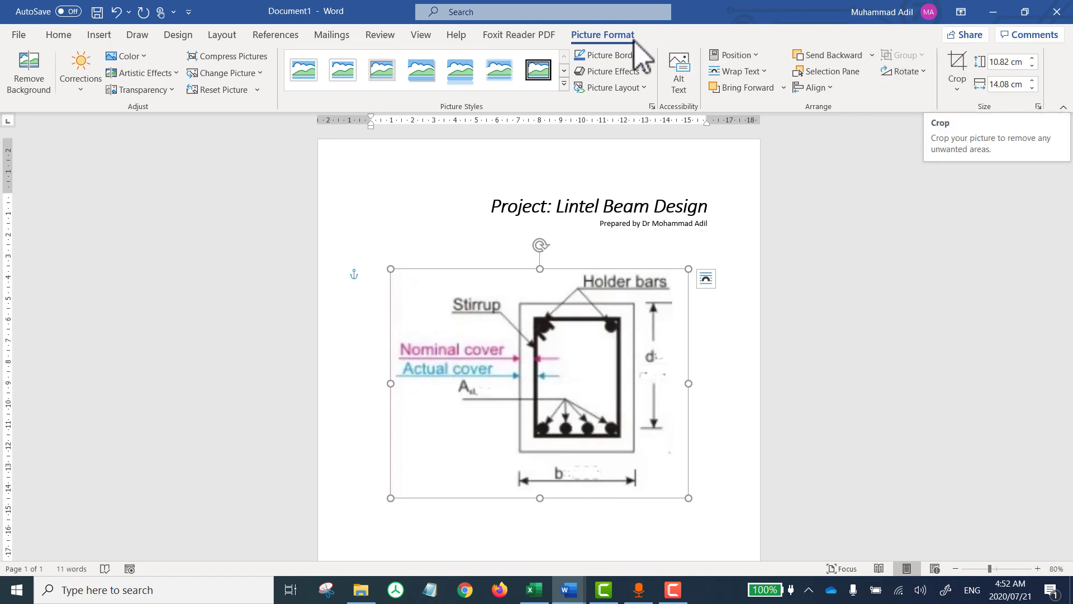
Step: Crop the bottom strip with the "b" dimension off the picture, reducing its height to about 8.97 cm
{"action": "left_click", "coordinate": [957, 59]}
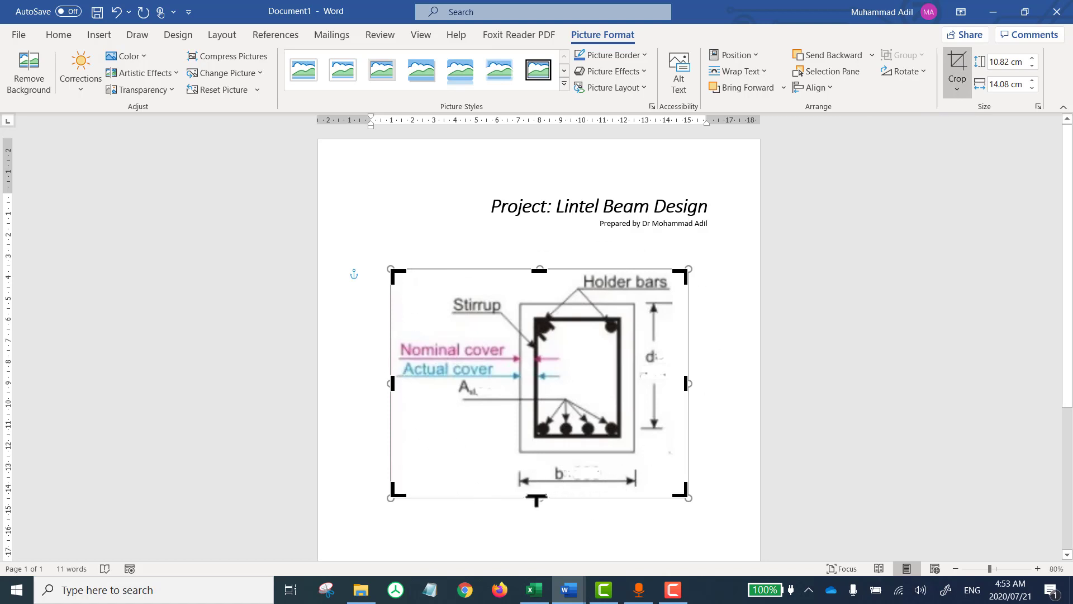
{"action": "left_click_drag", "start_coordinate": [537, 496], "coordinate": [537, 459]}
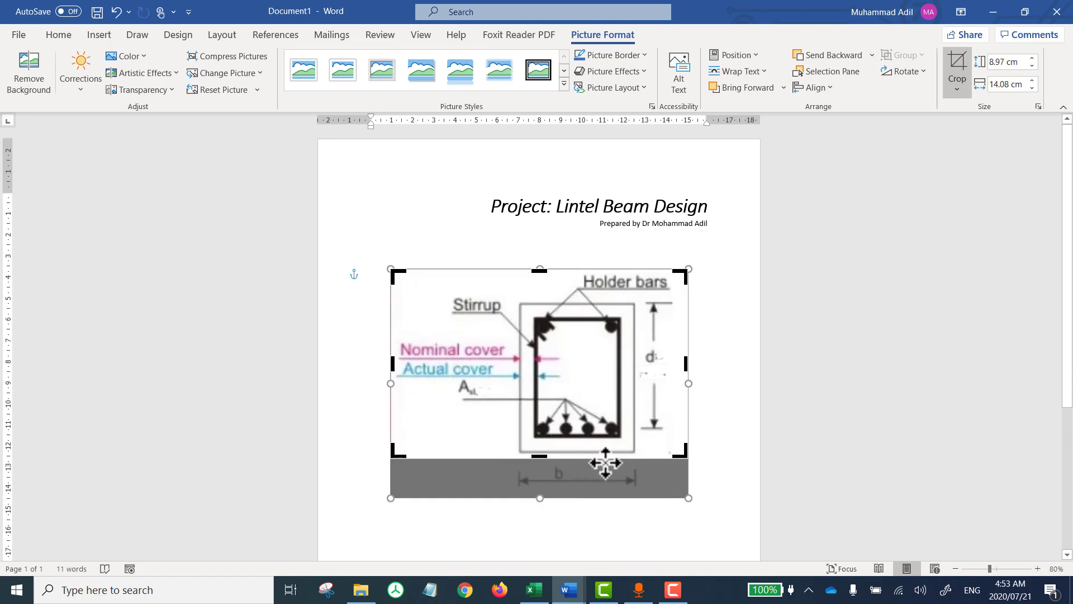
{"action": "left_click", "coordinate": [588, 538]}
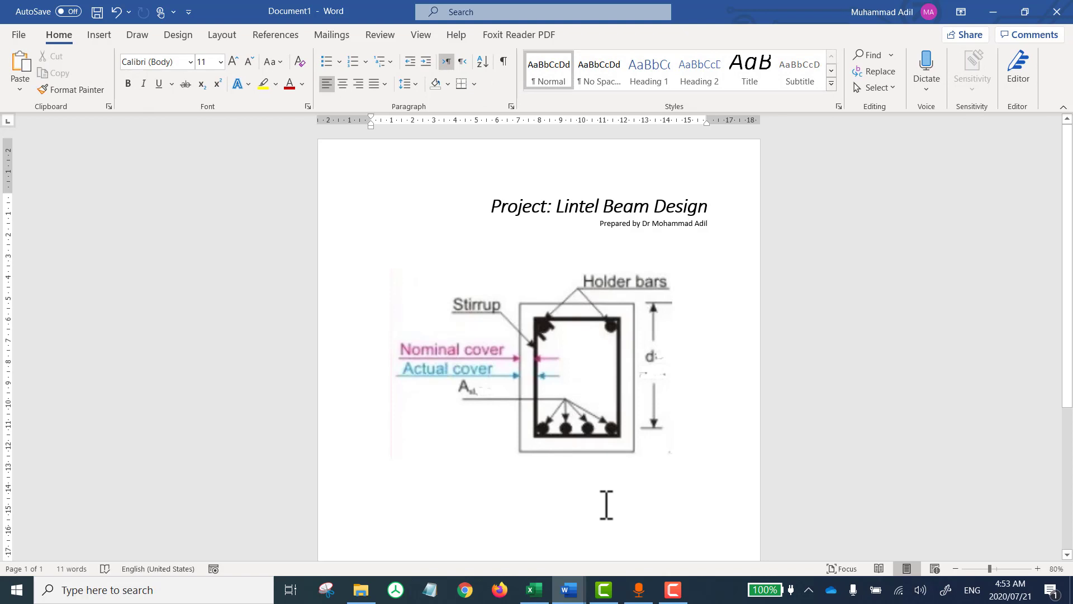
Step: Extend the picture's crop area back down to restore the strip with the "b" dimension
{"action": "left_click", "coordinate": [605, 373]}
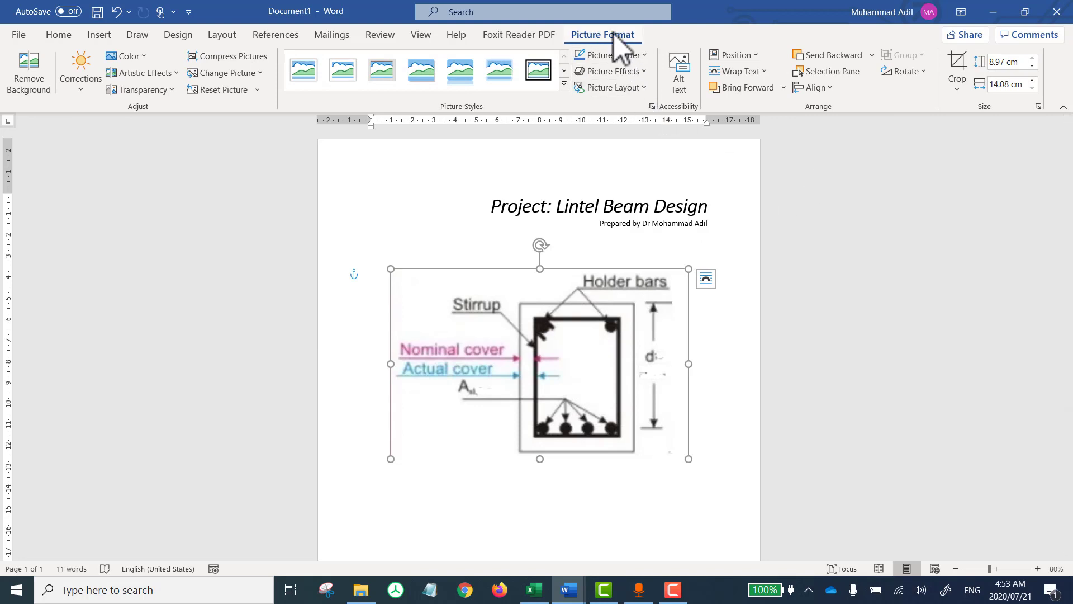
{"action": "left_click", "coordinate": [958, 66]}
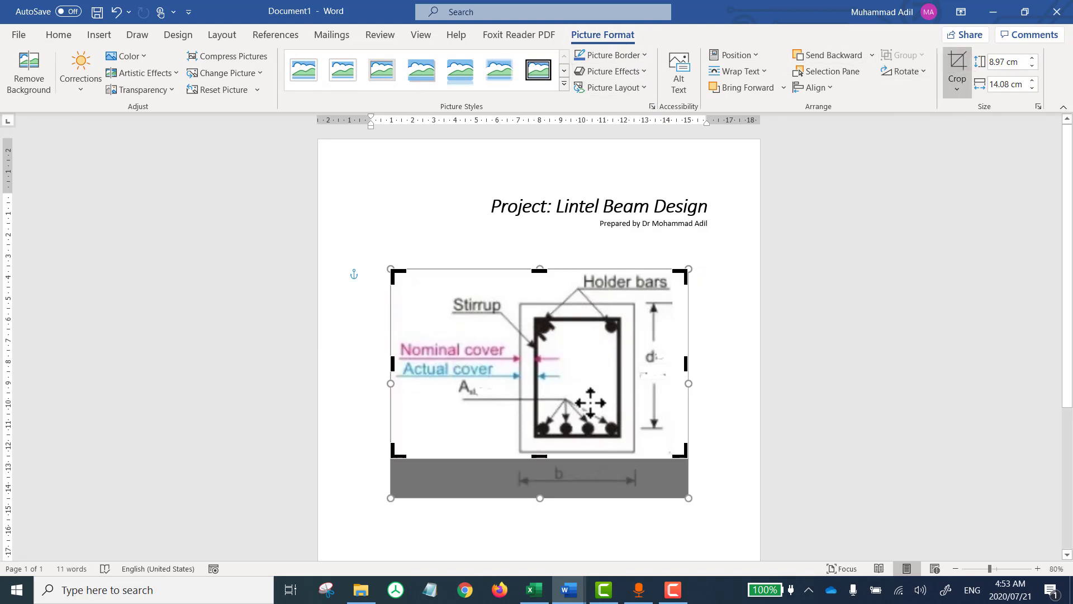
{"action": "left_click_drag", "start_coordinate": [534, 459], "coordinate": [534, 491]}
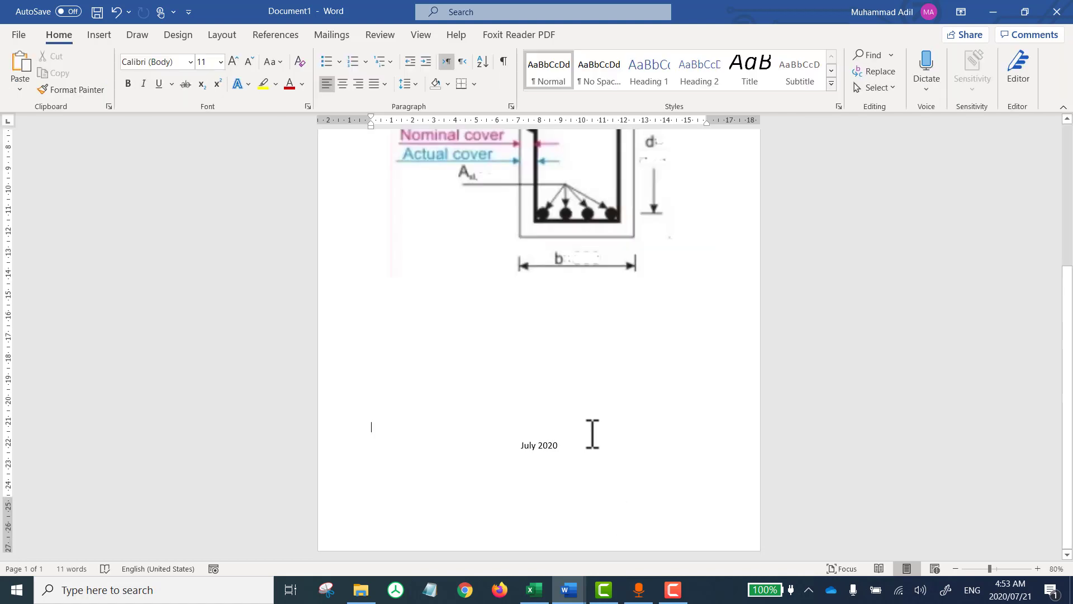
Step: Insert a page break after "July 2020" to start a second page
{"action": "left_click", "coordinate": [615, 451]}
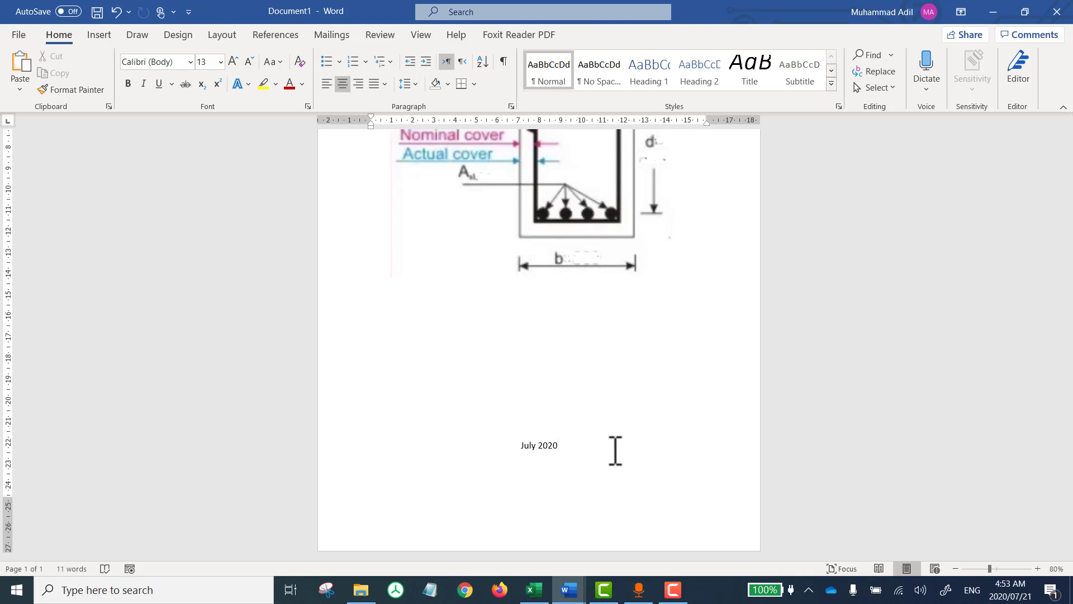
{"action": "key", "text": "ctrl+z"}
{"action": "key", "text": "ctrl+Return"}
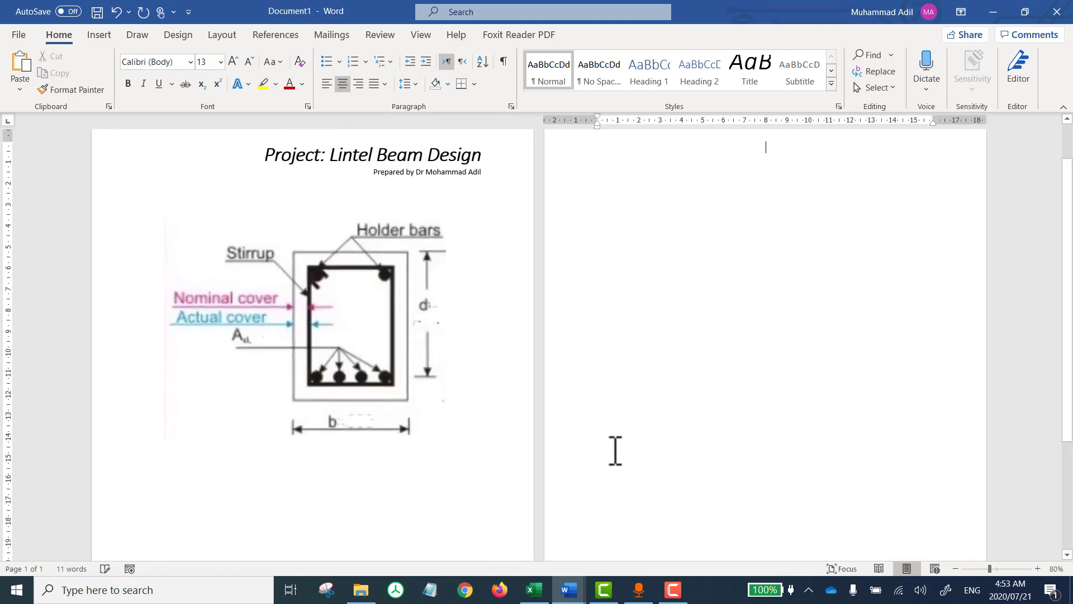
{"action": "scroll", "coordinate": [749, 338], "scroll_direction": "down", "scroll_amount": 3, "text": "ctrl"}
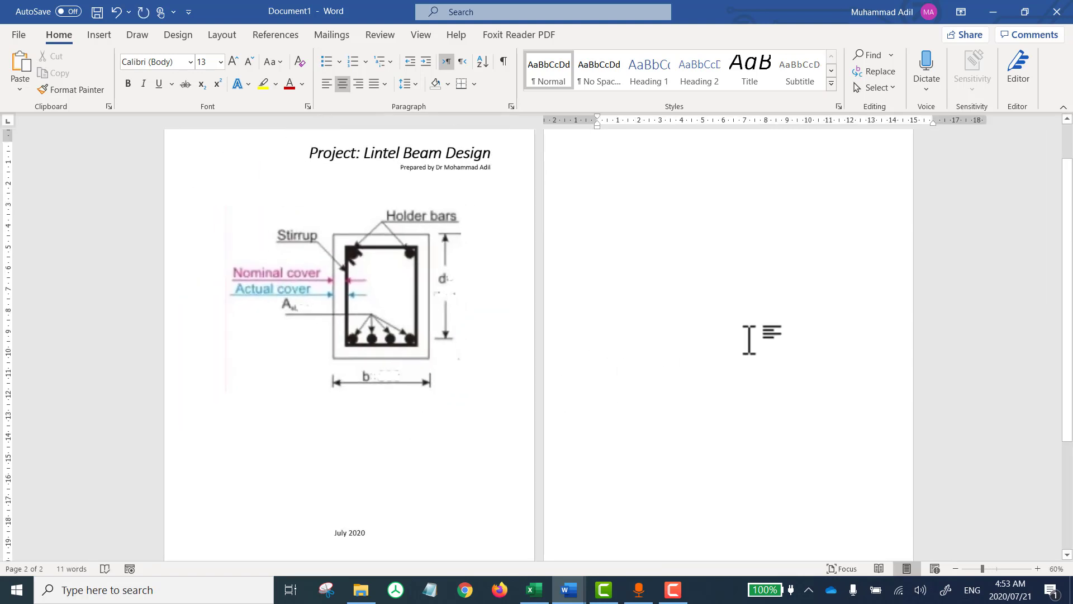
Step: Enter "Executive Summery" on the second page, apply the Heading 1 style to it, and start a new line below
{"action": "type", "text": "Ex"}
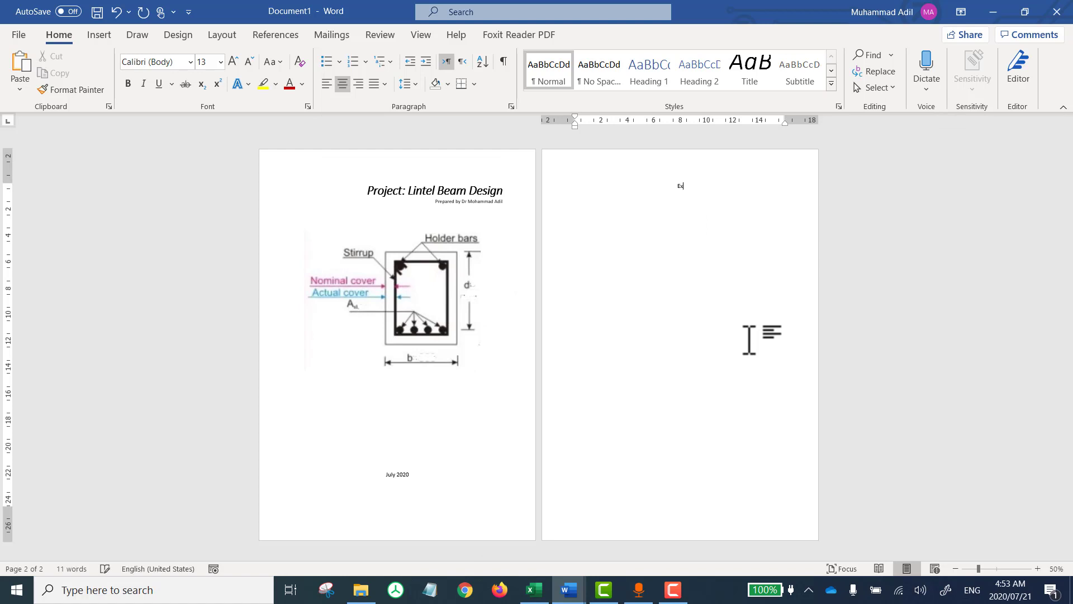
{"action": "type", "text": "ecutive Summery"}
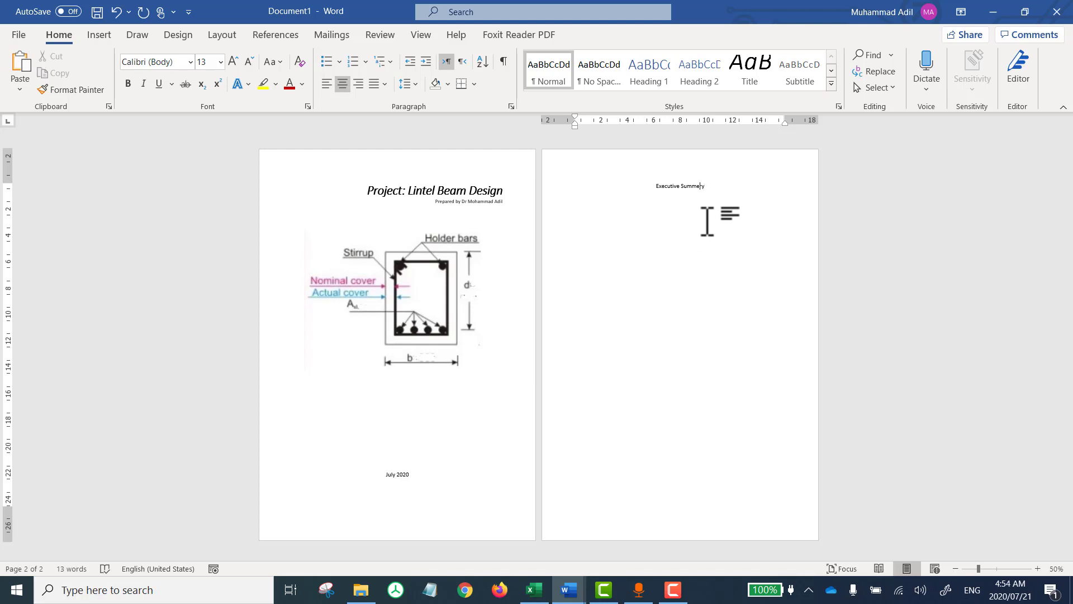
{"action": "triple_click", "coordinate": [654, 187]}
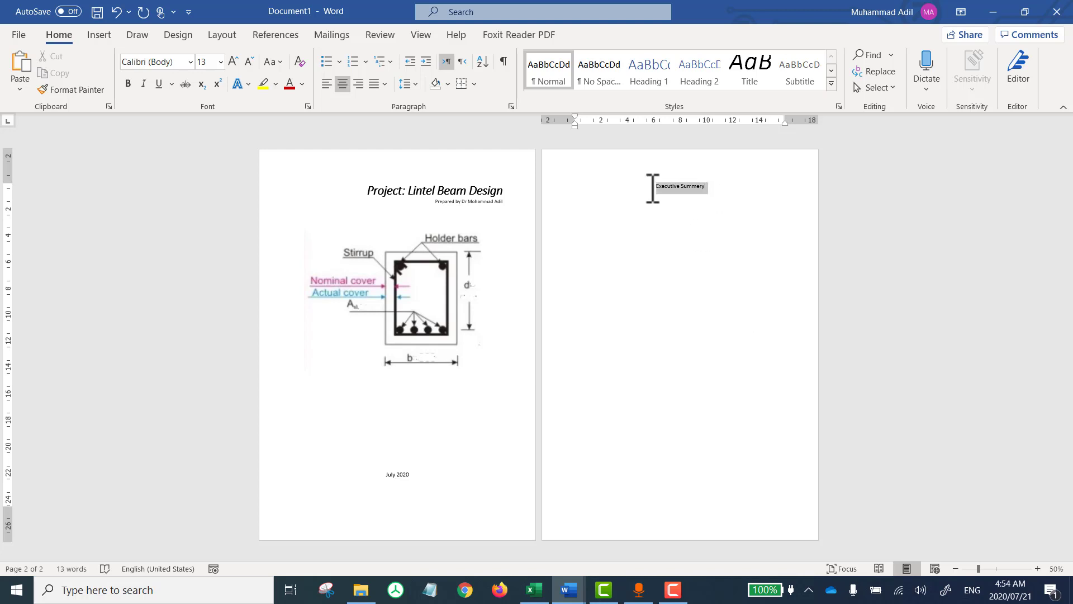
{"action": "left_click", "coordinate": [642, 78]}
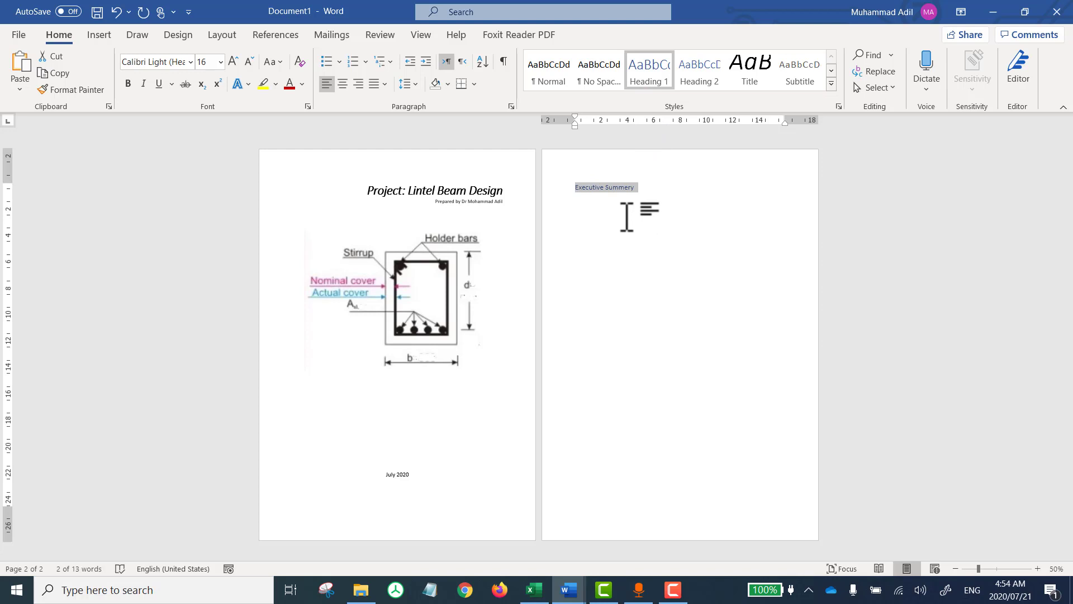
{"action": "left_click", "coordinate": [659, 196]}
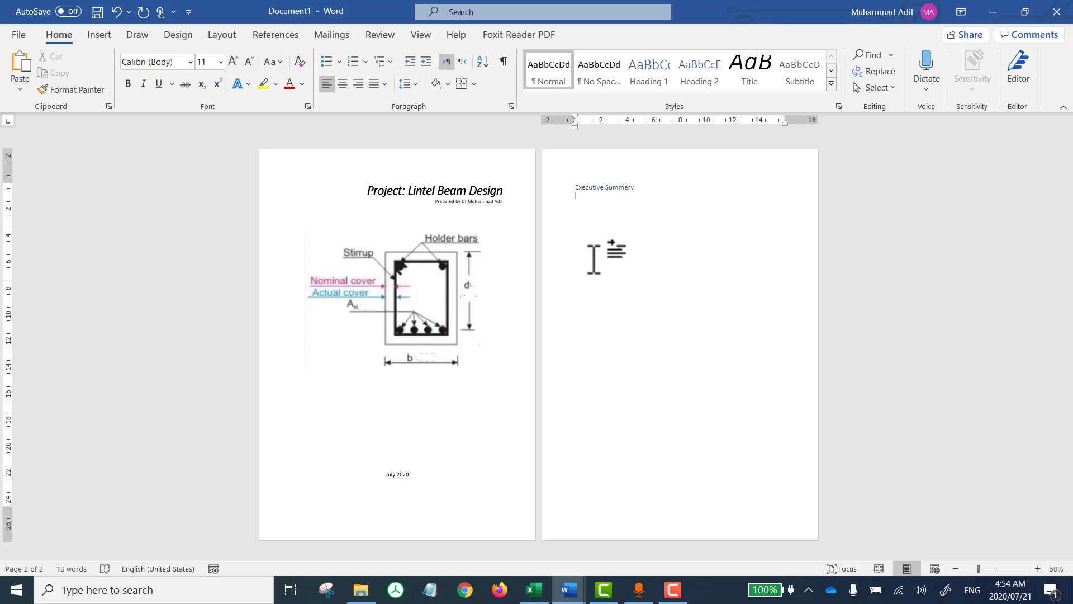
Step: Enter the lines "Background" and "What is required?" below the Executive Summery heading
{"action": "scroll", "coordinate": [594, 258], "scroll_direction": "up", "scroll_amount": 4}
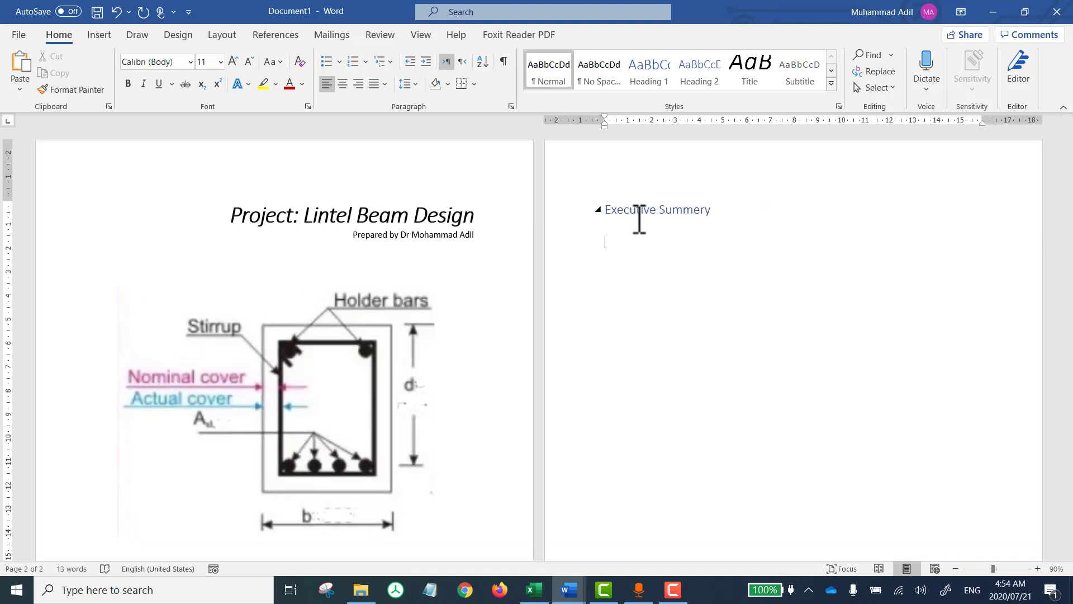
{"action": "type", "text": "Ba"}
{"action": "type", "text": "Bac"}
{"action": "type", "text": "nd"}
{"action": "key", "text": "Return"}
{"action": "type", "text": "What is required?"}
{"action": "key", "text": "Return"}
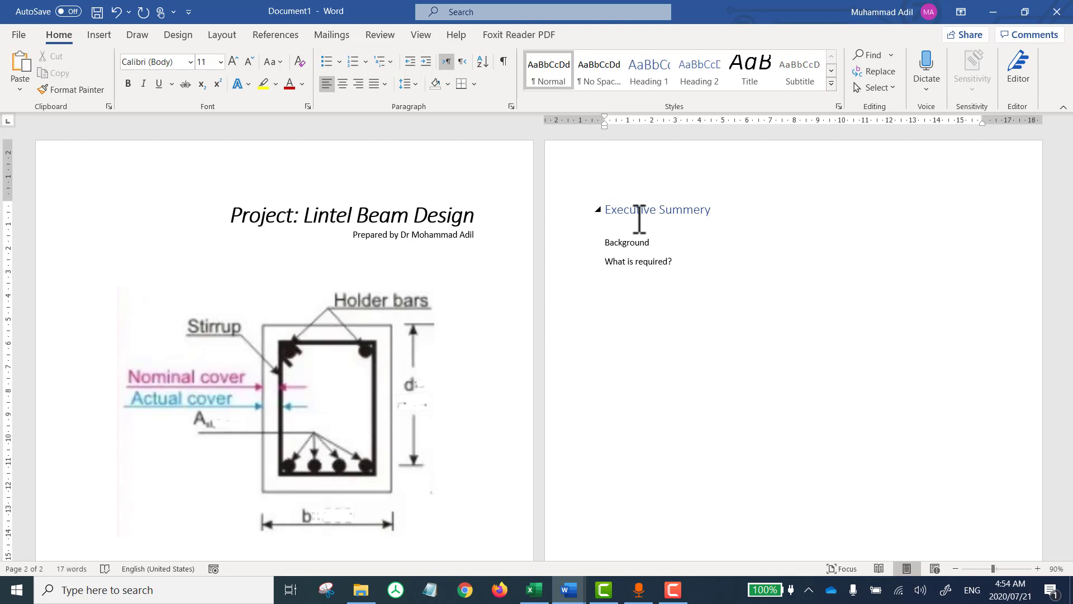
Step: Add the lines "How we did it?" and "What result we got?" below "What is required?"
{"action": "type", "text": "How we did it?"}
{"action": "key", "text": "Return"}
{"action": "type", "text": "What we"}
{"action": "key", "text": "BackSpace"}
{"action": "key", "text": "BackSpace"}
{"action": "key", "text": "BackSpace"}
{"action": "type", "text": "result"}
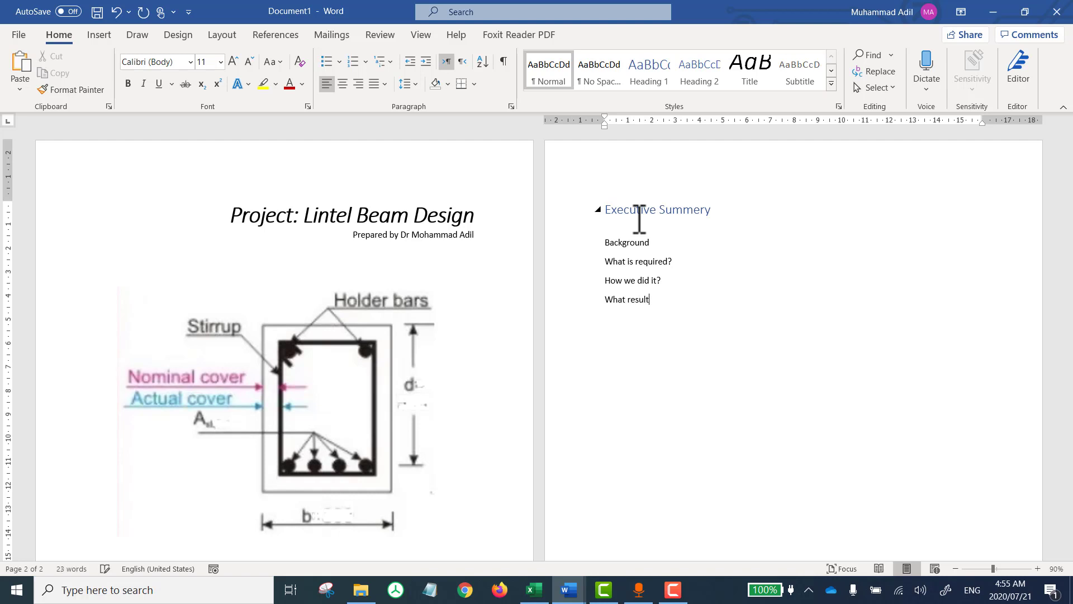
{"action": "type", "text": " we got?"}
{"action": "key", "text": "Return"}
Step: Add the lines "What we concluded?" and "The benefits of this work ?" to complete the executive summary outline
{"action": "type", "text": "What we concluded?"}
{"action": "key", "text": "Return"}
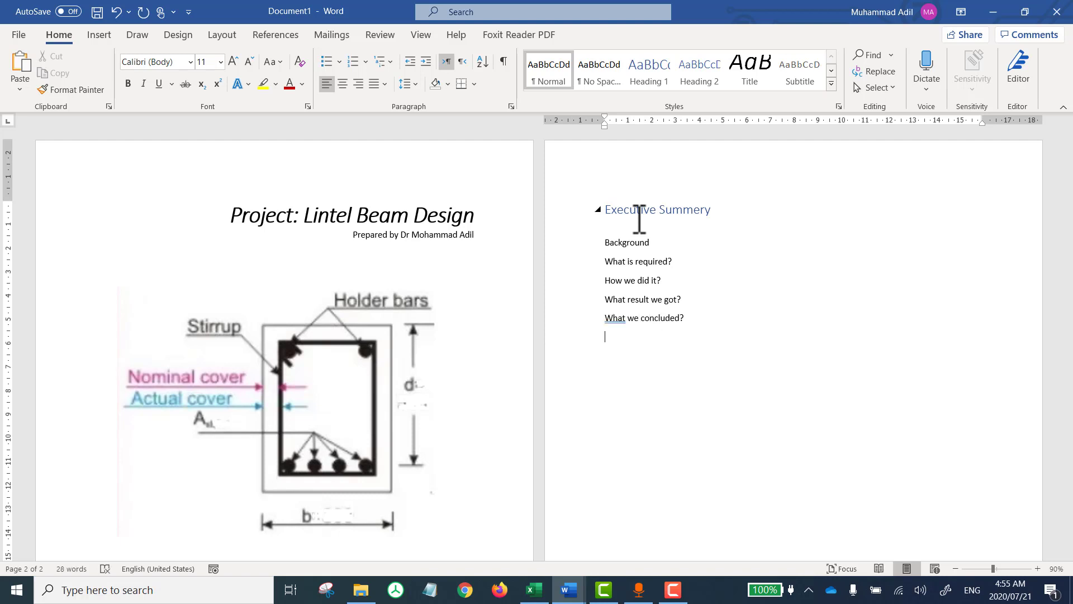
{"action": "type", "text": "The benefits of this work ?"}
{"action": "scroll", "coordinate": [639, 219], "scroll_direction": "down", "scroll_amount": 4, "text": "ctrl"}
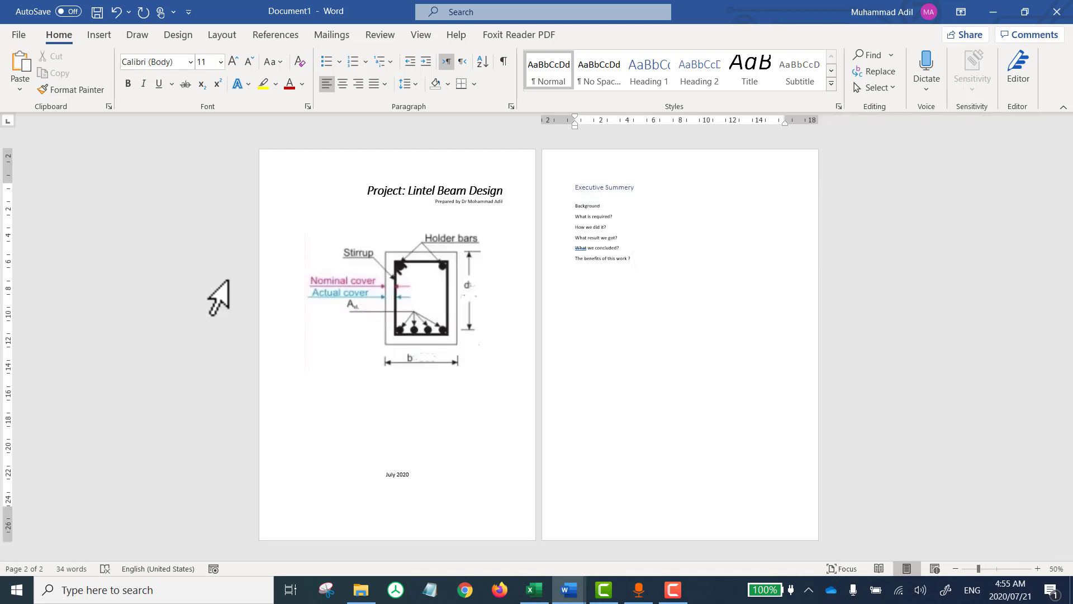
{"action": "scroll", "coordinate": [462, 246], "scroll_direction": "up", "scroll_amount": 9, "text": "ctrl"}
{"action": "scroll", "coordinate": [458, 238], "scroll_direction": "up", "scroll_amount": 2, "text": "ctrl"}
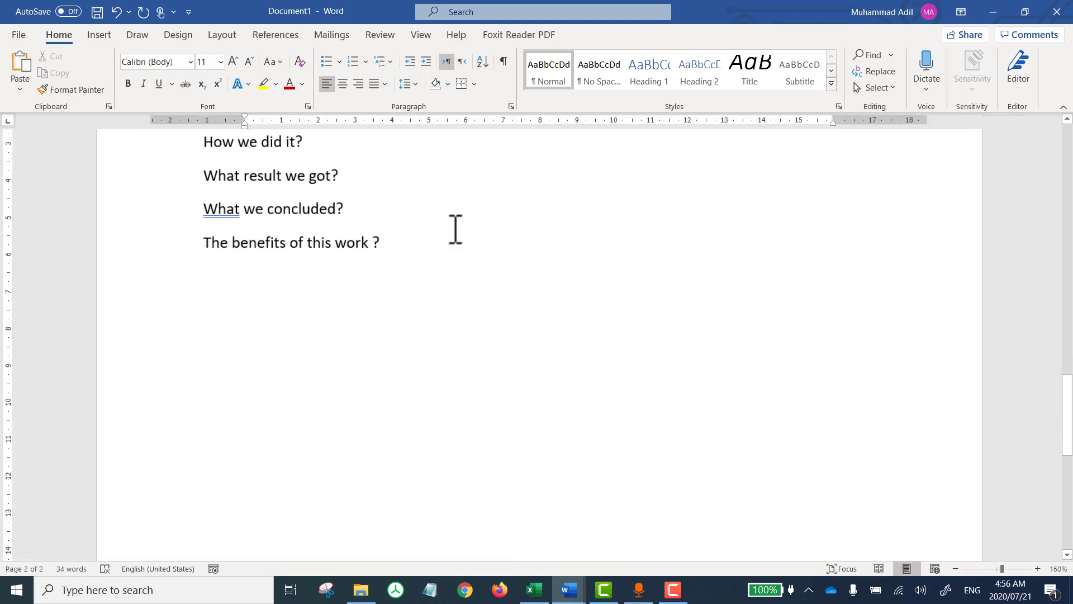
{"action": "scroll", "coordinate": [479, 236], "scroll_direction": "down", "scroll_amount": 3, "text": "ctrl"}
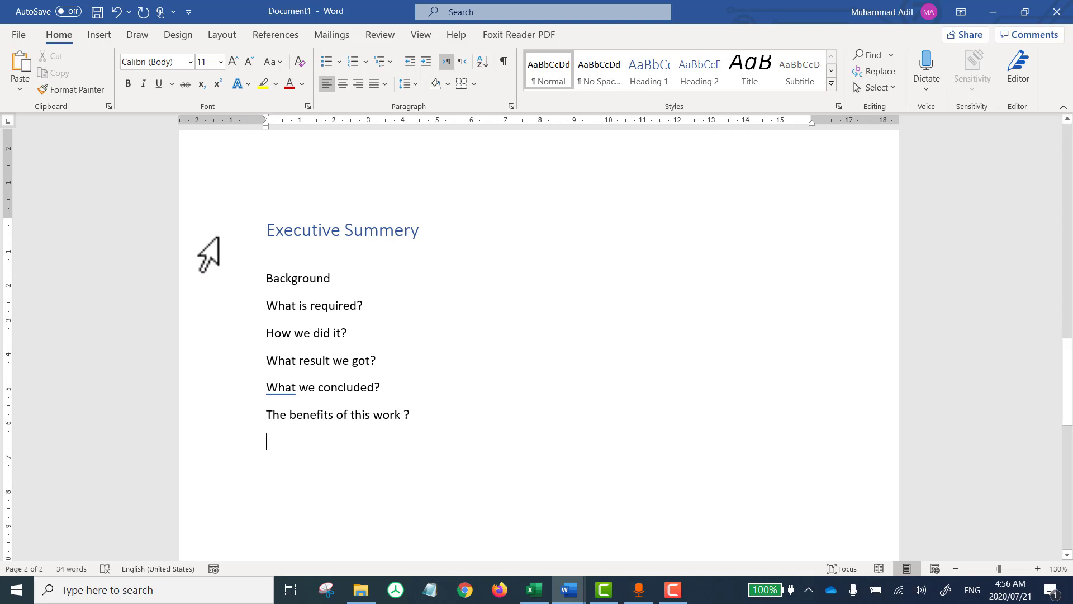
Step: Append to "What result we got?" a sentence about developing shearforce and bending moment diagrams and using the maximum bending moment to find the required steel
{"action": "left_click", "coordinate": [211, 347]}
{"action": "left_click_drag", "start_coordinate": [381, 362], "coordinate": [283, 366]}
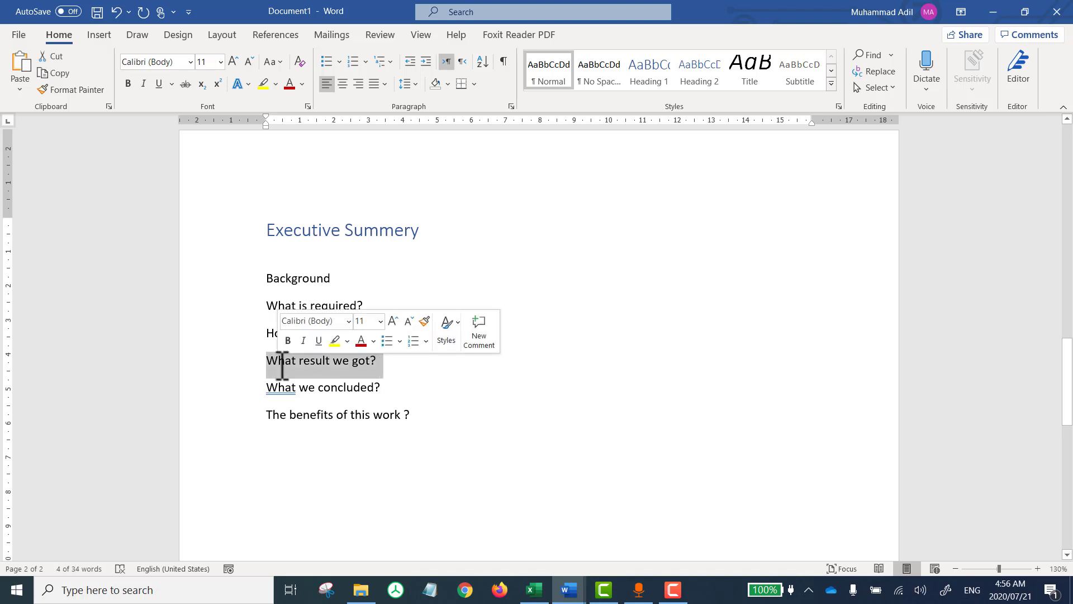
{"action": "left_click", "coordinate": [324, 364]}
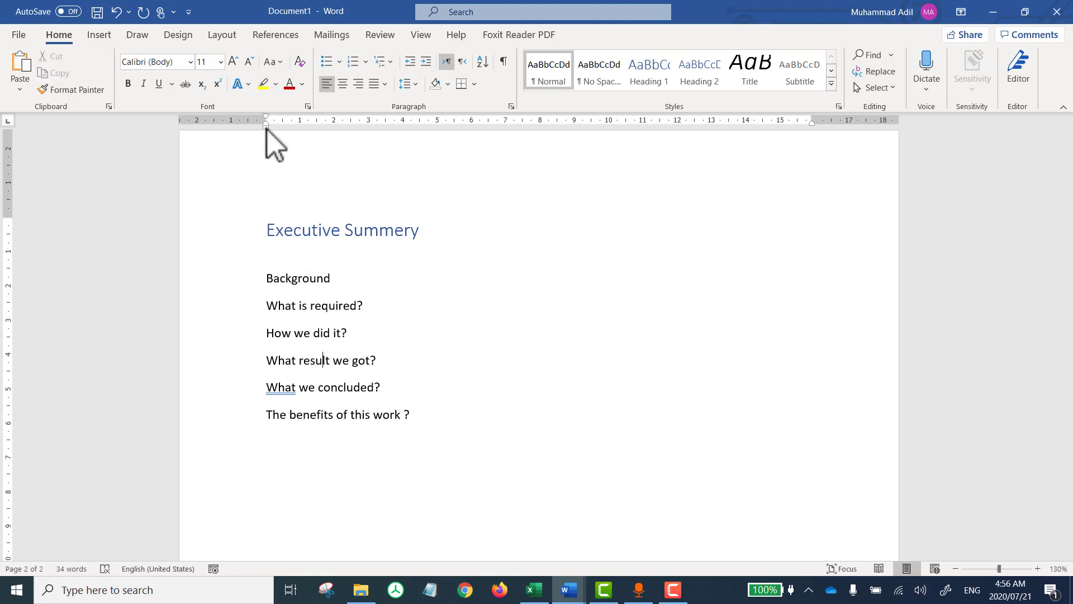
{"action": "mouse_move", "coordinate": [267, 129]}
{"action": "left_mouse_down"}
{"action": "mouse_move", "coordinate": [190, 132]}
{"action": "mouse_move", "coordinate": [263, 133]}
{"action": "left_mouse_up"}
{"action": "type", "text": "We developed shearforce and bending moment diagrams for this lintel beam and then used the maximum bending moment to find out amount of steel required for this beam."}
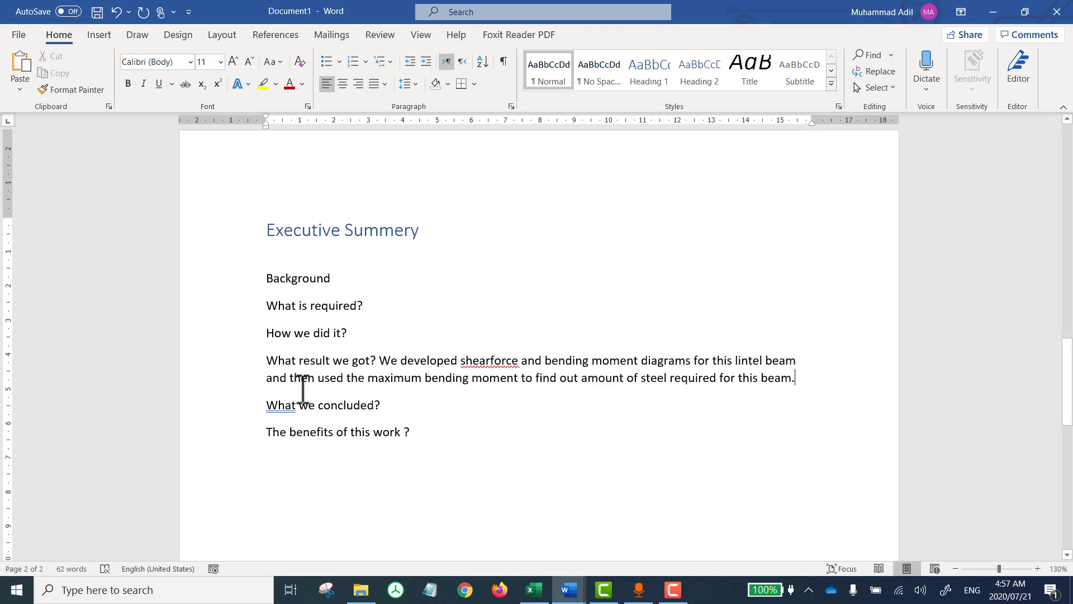
Step: Try shifting the hanging indent of the "What result we got?" paragraph about 0.75 cm out into the page margin
{"action": "left_click", "coordinate": [419, 378]}
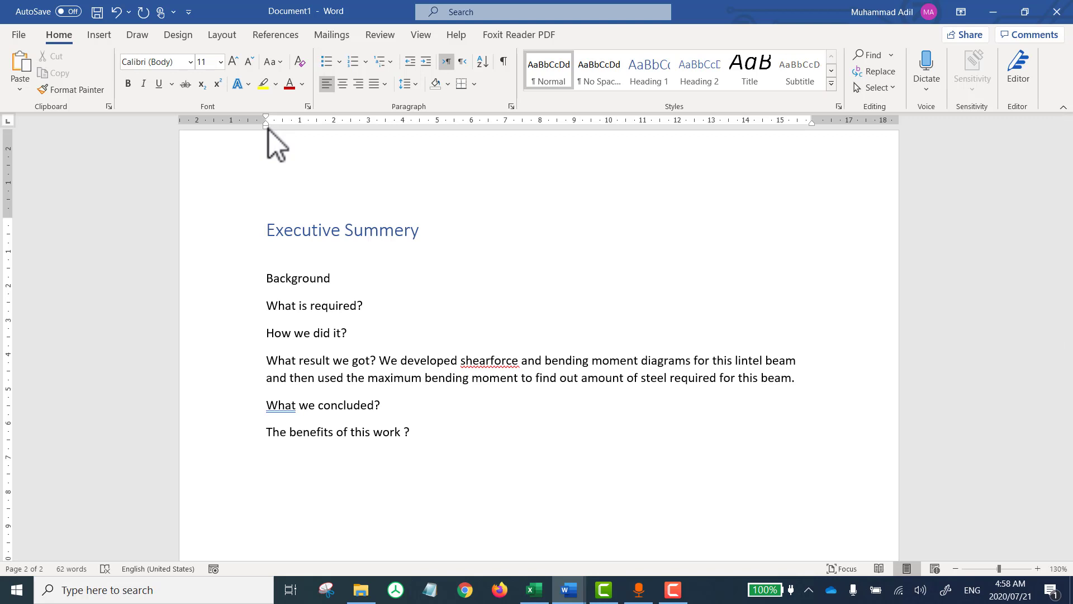
{"action": "mouse_move", "coordinate": [267, 127]}
{"action": "left_mouse_down"}
{"action": "mouse_move", "coordinate": [205, 141]}
{"action": "mouse_move", "coordinate": [532, 167]}
{"action": "mouse_move", "coordinate": [267, 170]}
{"action": "left_mouse_up"}
{"action": "mouse_move", "coordinate": [267, 125]}
{"action": "left_mouse_down"}
{"action": "mouse_move", "coordinate": [370, 125]}
{"action": "mouse_move", "coordinate": [274, 126]}
{"action": "mouse_move", "coordinate": [244, 137]}
{"action": "left_mouse_up"}
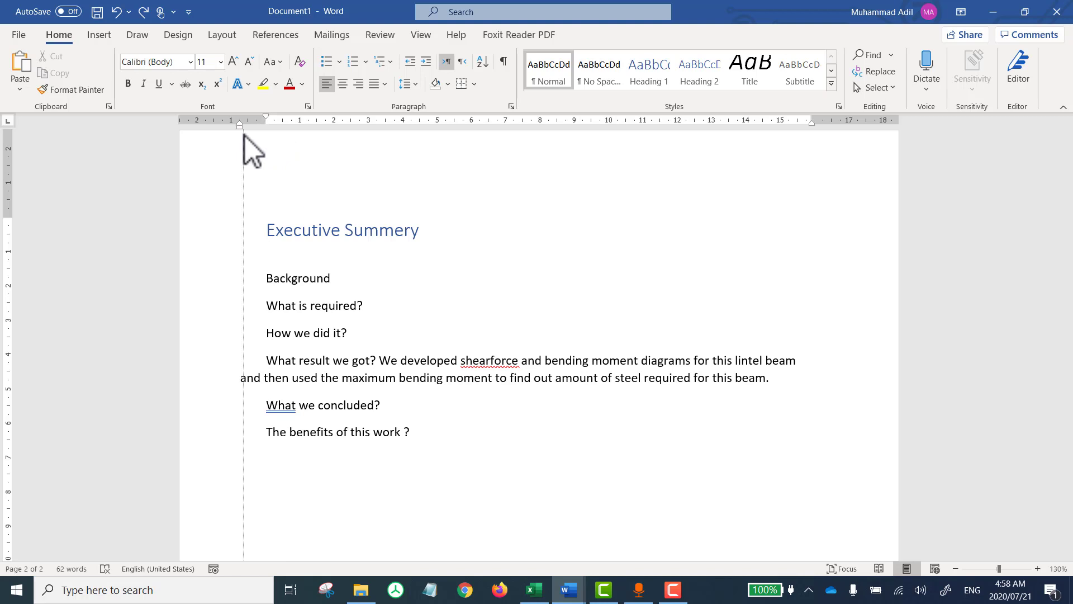
{"action": "left_click_drag", "start_coordinate": [244, 136], "coordinate": [245, 143]}
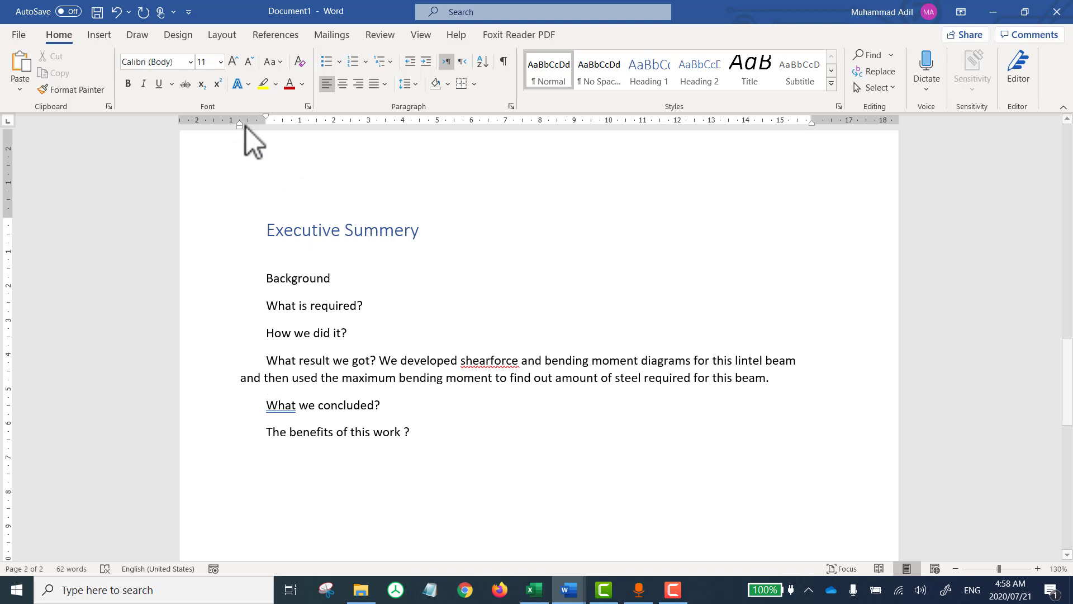
{"action": "mouse_move", "coordinate": [240, 126]}
{"action": "left_mouse_down"}
{"action": "mouse_move", "coordinate": [374, 135]}
{"action": "mouse_move", "coordinate": [266, 140]}
{"action": "left_mouse_up"}
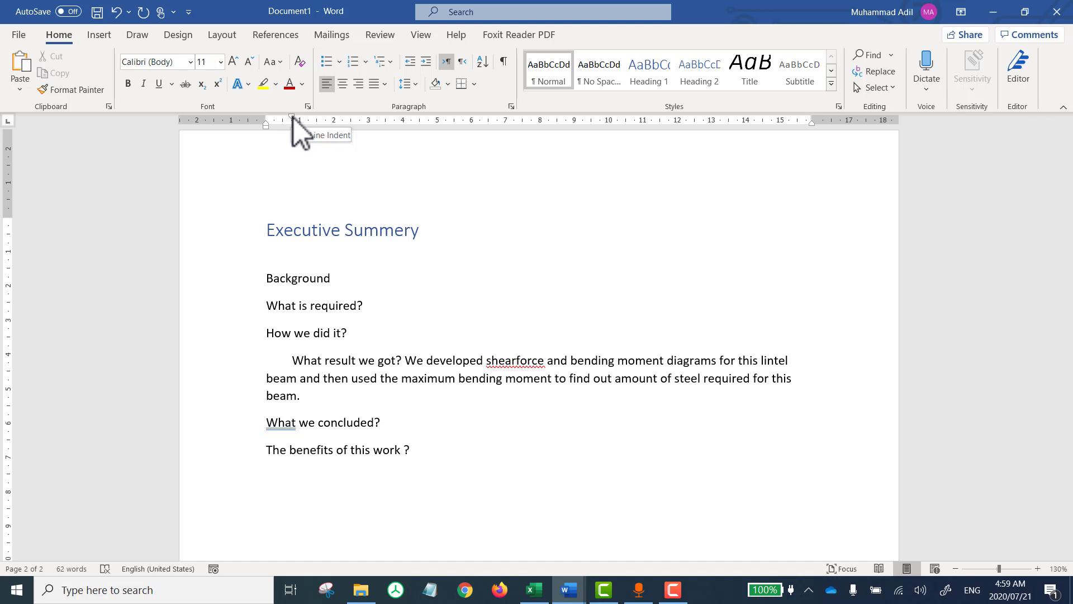
Step: Set the "What result we got?" paragraph's first-line indent to about 0.5 cm and start a new paragraph below reading "We used 3 steel bars."
{"action": "mouse_move", "coordinate": [294, 119]}
{"action": "left_mouse_down"}
{"action": "mouse_move", "coordinate": [270, 120]}
{"action": "mouse_move", "coordinate": [325, 121]}
{"action": "mouse_move", "coordinate": [265, 123]}
{"action": "mouse_move", "coordinate": [296, 123]}
{"action": "left_mouse_up"}
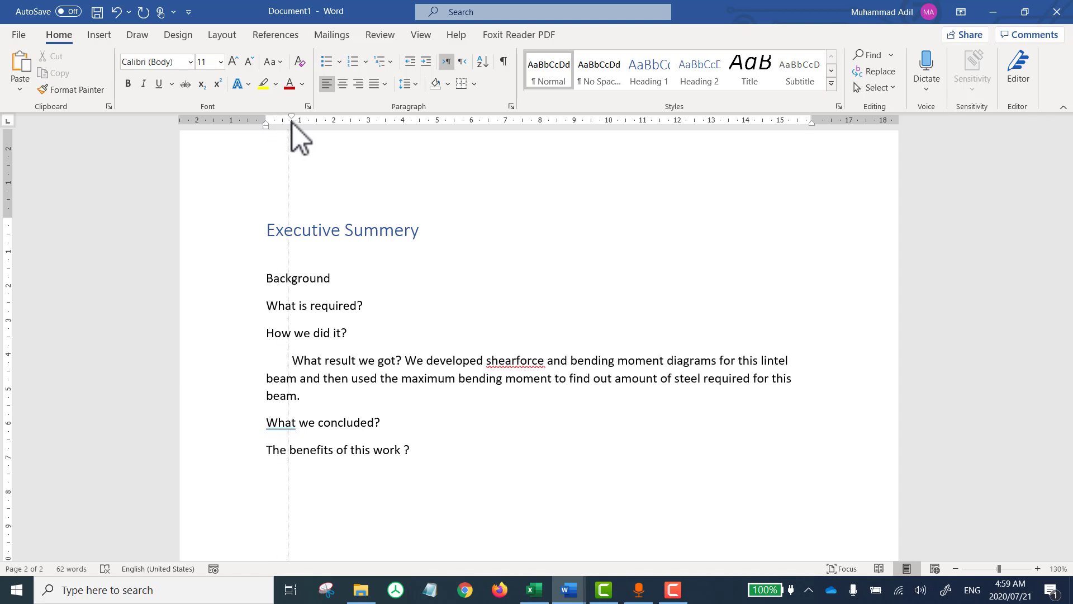
{"action": "left_click_drag", "start_coordinate": [288, 123], "coordinate": [288, 123]}
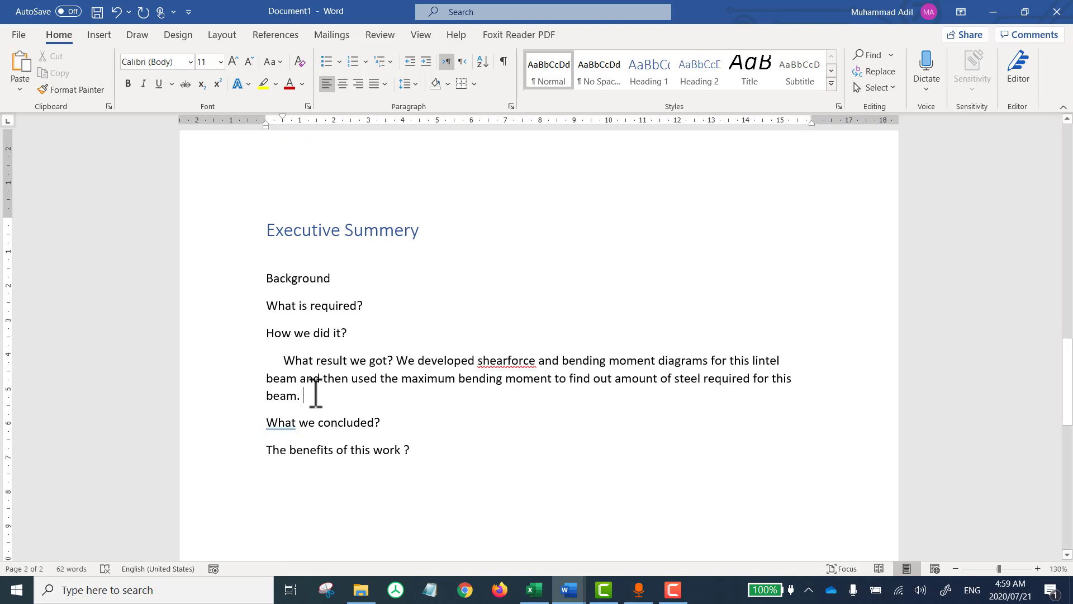
{"action": "key", "text": "Return"}
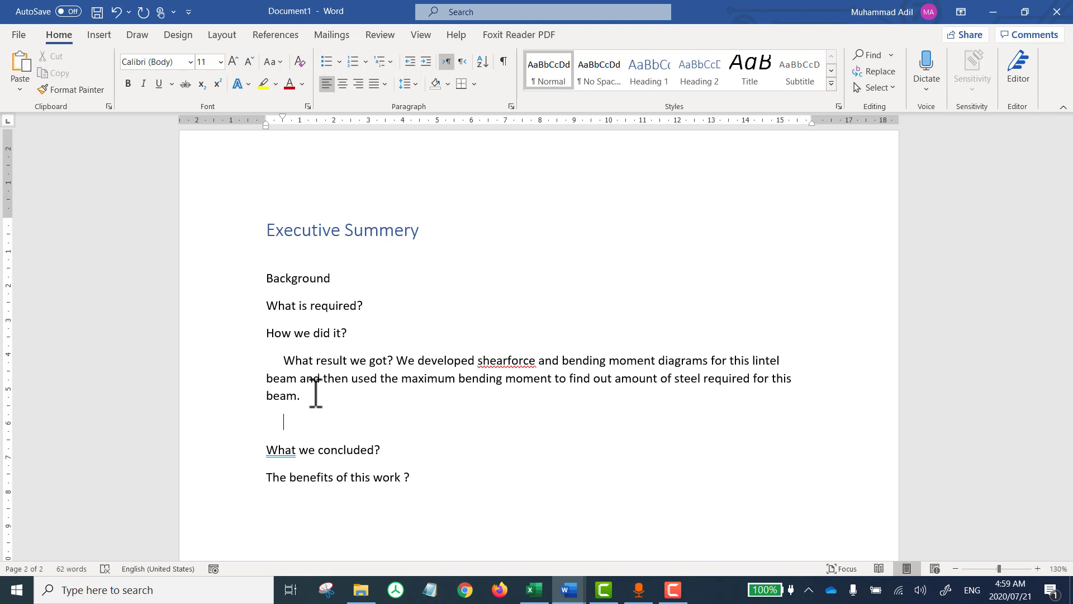
{"action": "type", "text": "We used 3 steel bar"}
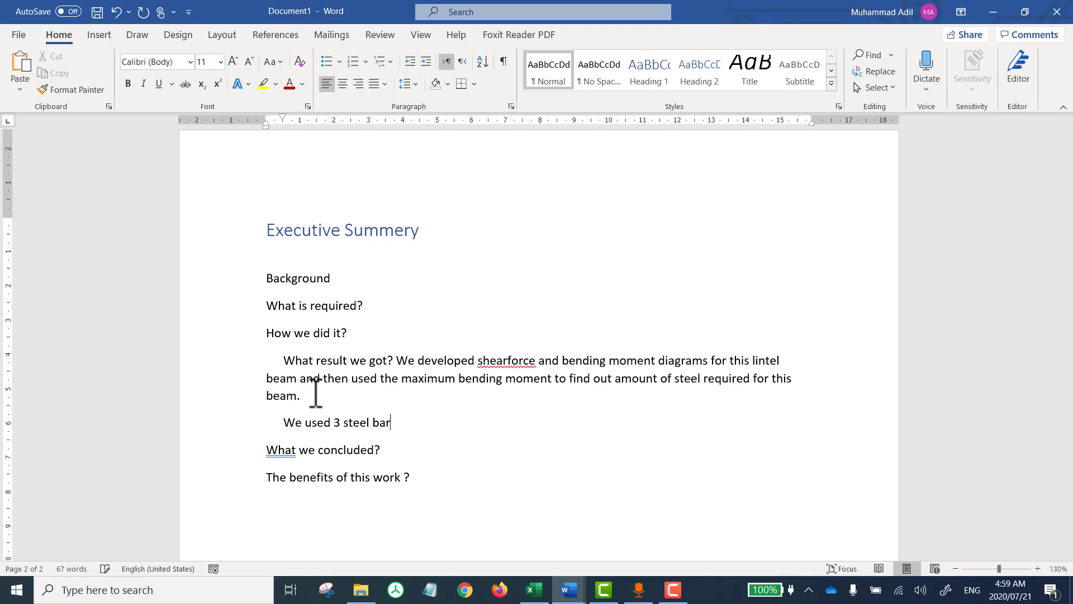
{"action": "type", "text": "s."}
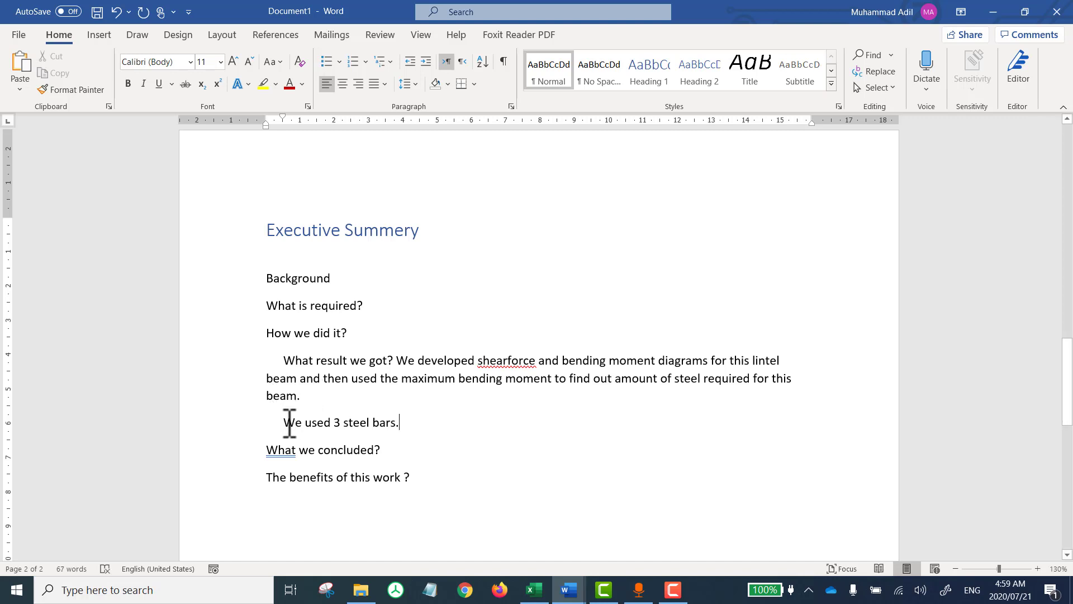
Step: Copy the sentence "We used 3 steel bars." and paste it repeatedly to fill a paragraph of four lines
{"action": "triple_click", "coordinate": [412, 423]}
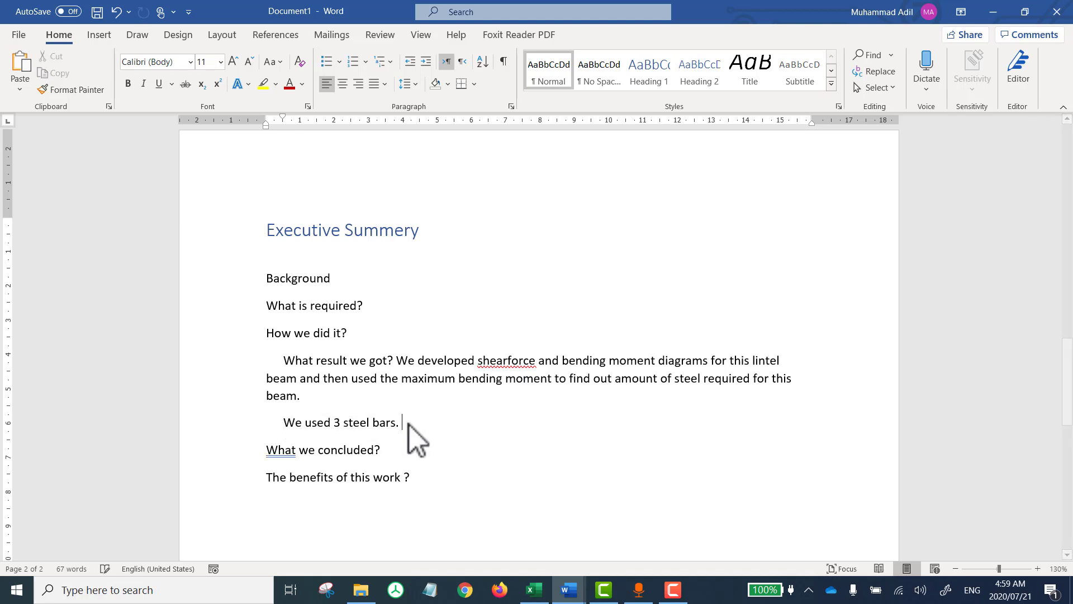
{"action": "key", "text": "ctrl+v"}
{"action": "key", "text": "ctrl+v"}
{"action": "key", "text": "ctrl+v"}
{"action": "key", "text": "ctrl+v"}
{"action": "key", "text": "ctrl+v"}
{"action": "key", "text": "ctrl+v"}
{"action": "key", "text": "ctrl+v"}
{"action": "key", "text": "ctrl+v"}
{"action": "key", "text": "ctrl+v"}
{"action": "key", "text": "ctrl+v"}
{"action": "key", "text": "ctrl+v"}
{"action": "key", "text": "ctrl+v"}
{"action": "key", "text": "ctrl+v"}
{"action": "key", "text": "ctrl+v"}
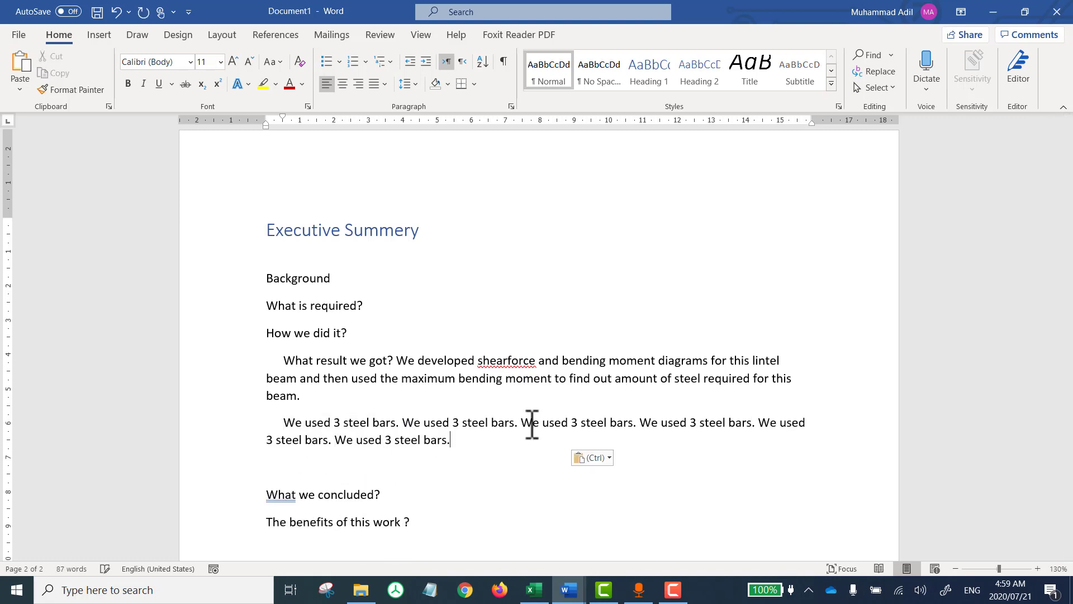
{"action": "type", "text": "We used 3 steel bars."}
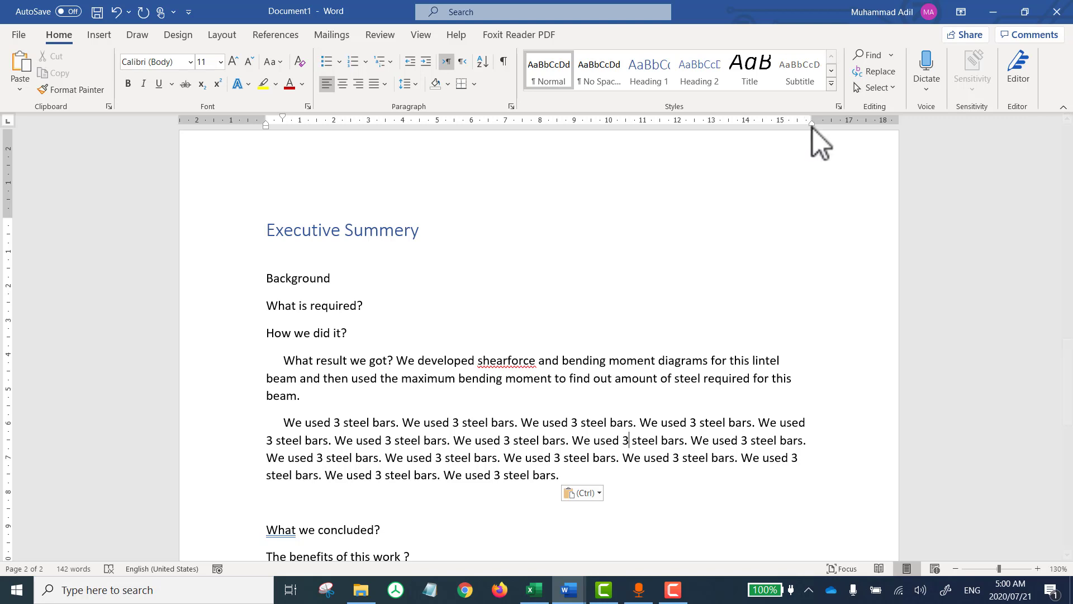
{"action": "mouse_move", "coordinate": [813, 126]}
{"action": "left_mouse_down"}
{"action": "mouse_move", "coordinate": [549, 158]}
{"action": "mouse_move", "coordinate": [812, 139]}
{"action": "left_mouse_up"}
Step: Lay out the whole "We used 3 steel bars." paragraph in two columns
{"action": "scroll", "coordinate": [521, 374], "scroll_direction": "down", "scroll_amount": 3}
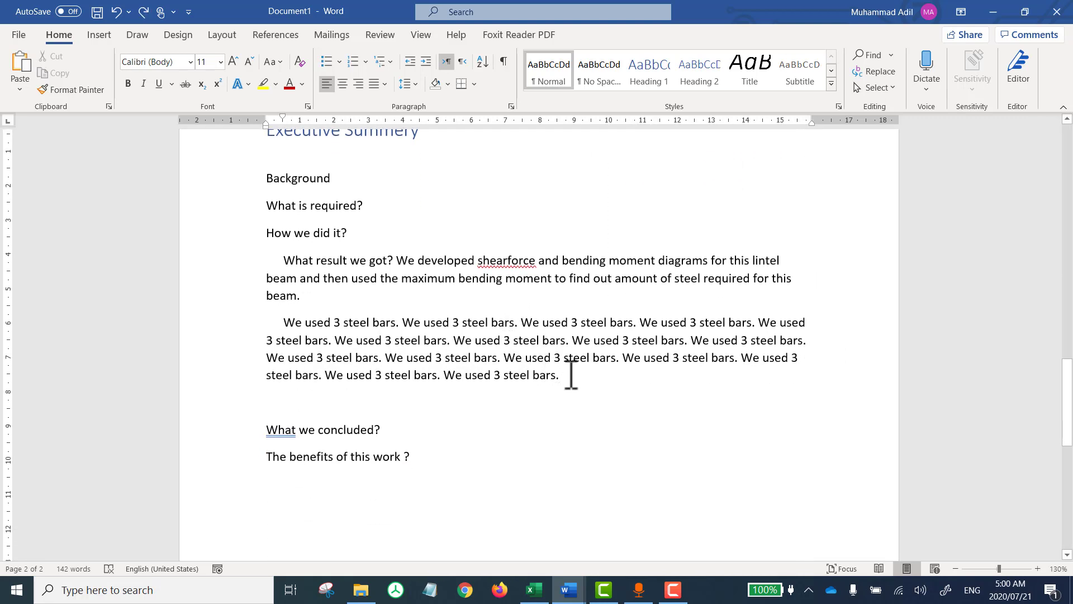
{"action": "left_click_drag", "start_coordinate": [570, 376], "coordinate": [287, 318]}
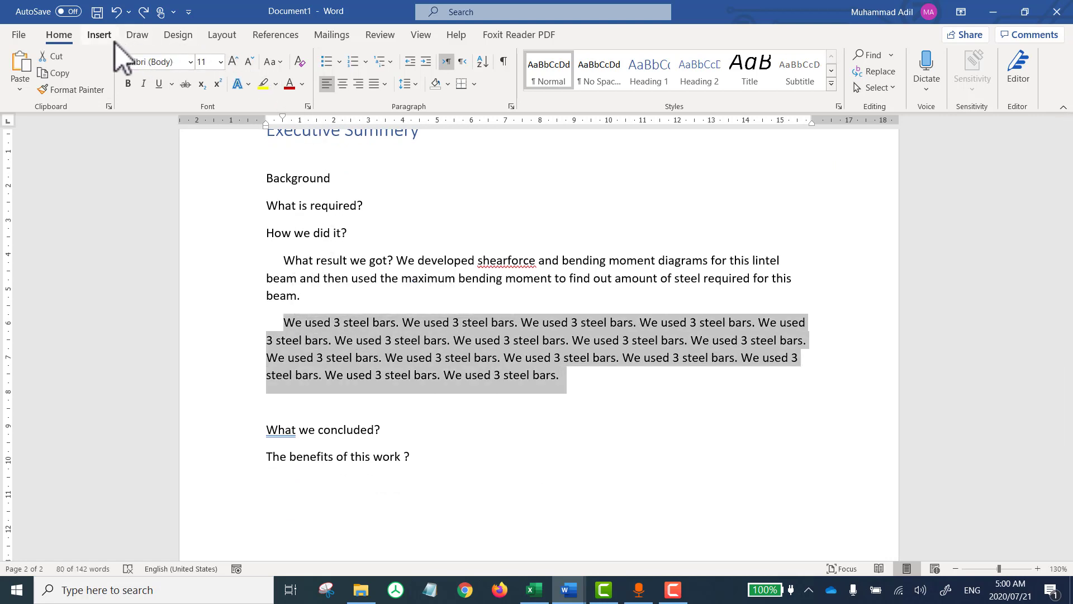
{"action": "left_click", "coordinate": [209, 40]}
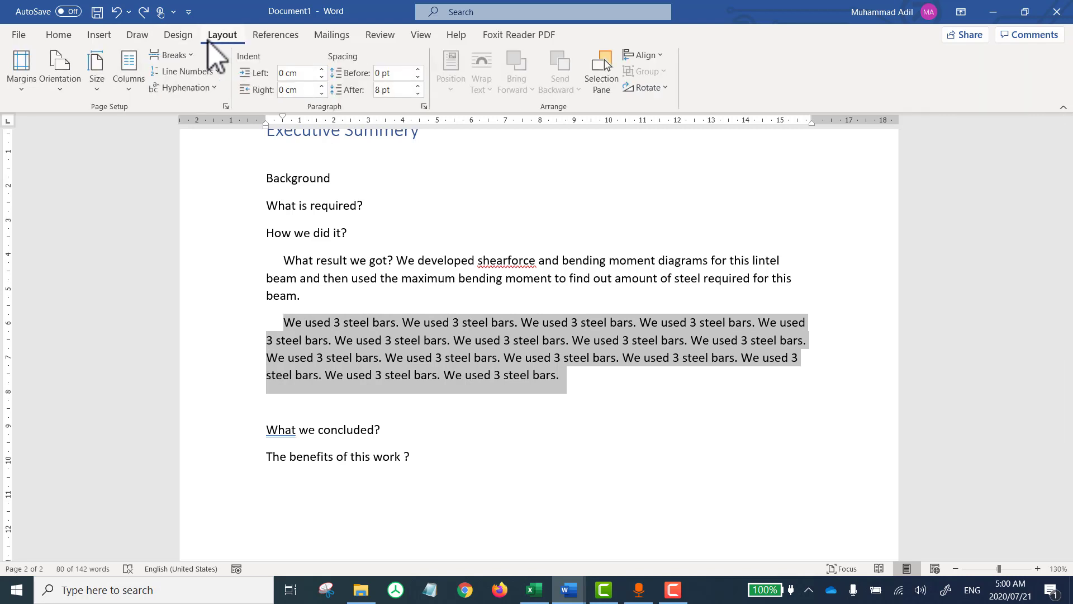
{"action": "left_click", "coordinate": [130, 65]}
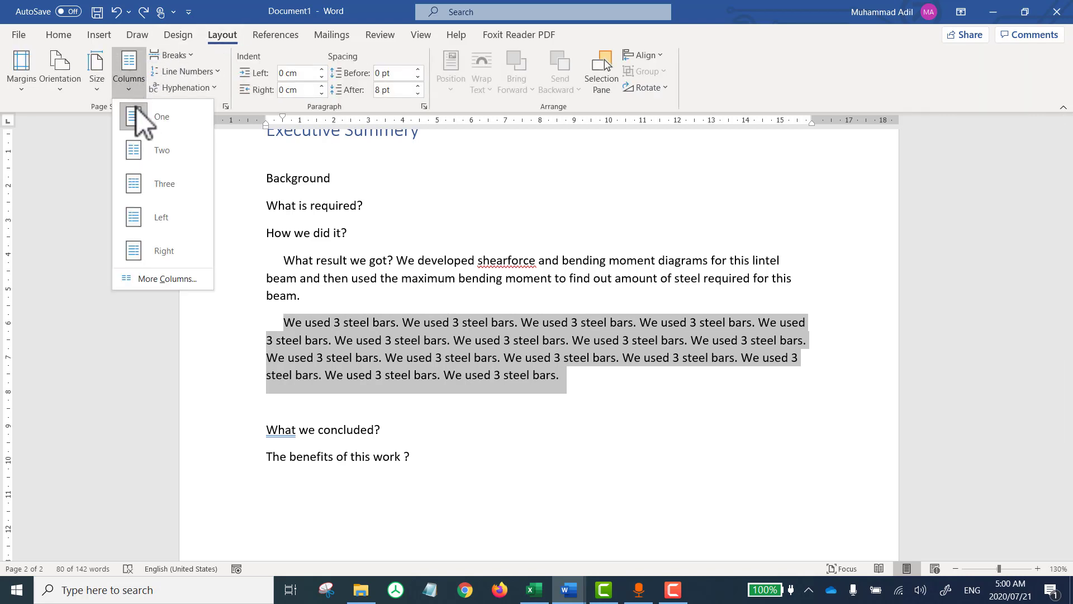
{"action": "left_click", "coordinate": [142, 151]}
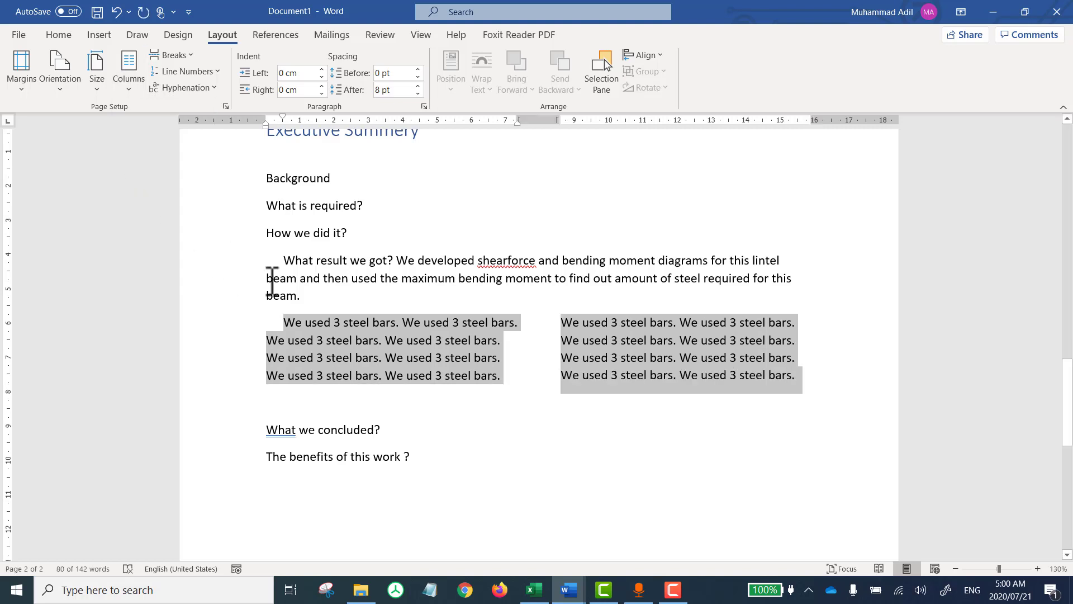
{"action": "left_click", "coordinate": [288, 325]}
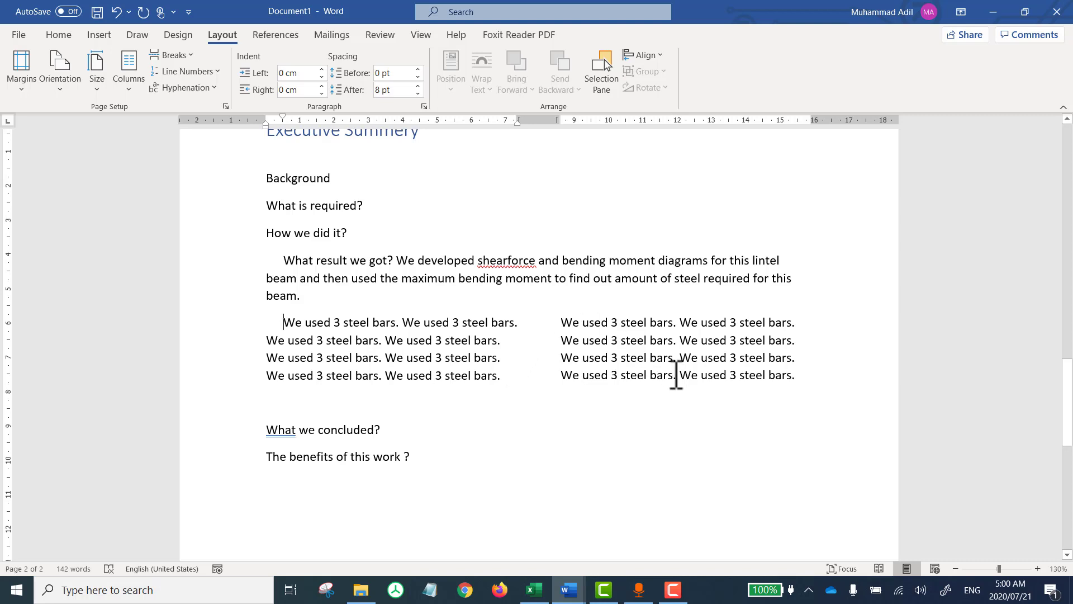
Step: Extend the two-column paragraph with repeated copies of "We used 3 steel bars." until each column has twelve lines
{"action": "left_click", "coordinate": [811, 380]}
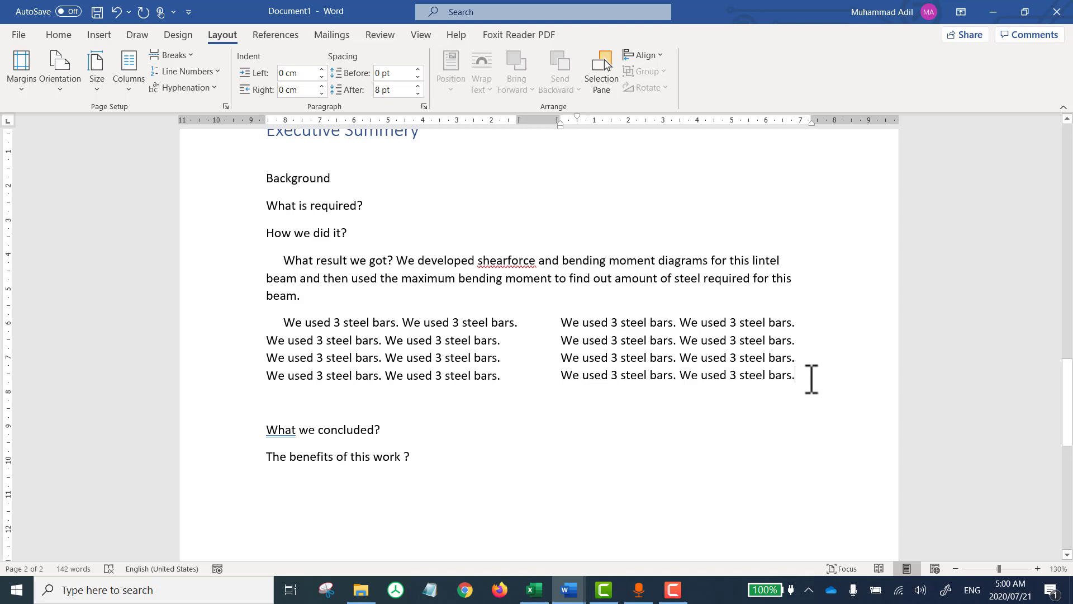
{"action": "key", "text": "ctrl+v"}
{"action": "key", "text": "ctrl+v"}
{"action": "key", "text": "ctrl+v"}
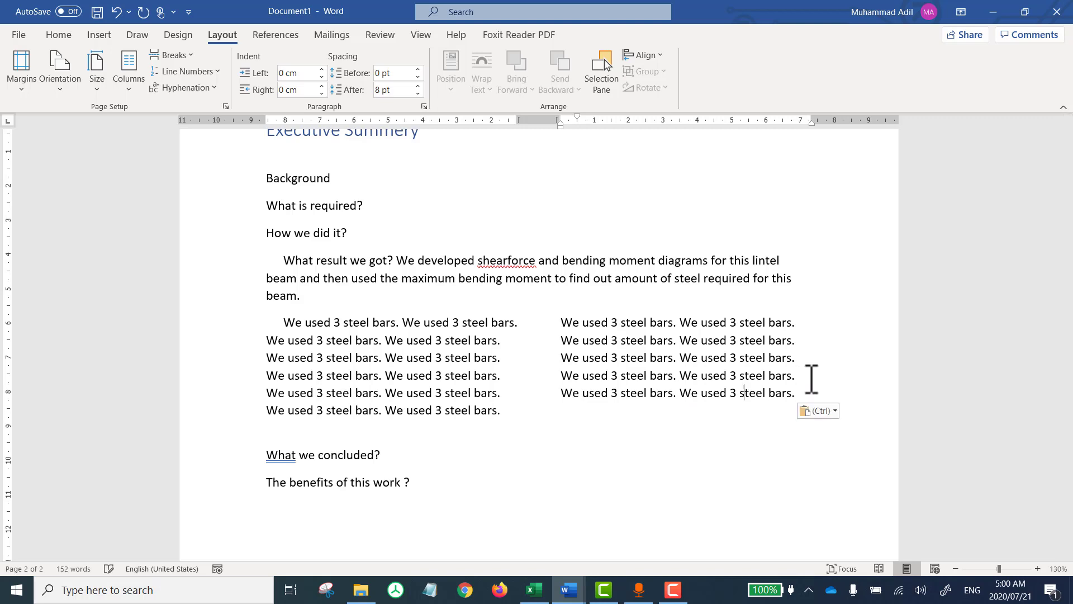
{"action": "key", "text": "ctrl+v"}
{"action": "key", "text": "ctrl+v"}
{"action": "key", "text": "ctrl+v"}
{"action": "key", "text": "ctrl+v"}
{"action": "key", "text": "ctrl+v"}
{"action": "key", "text": "ctrl+v"}
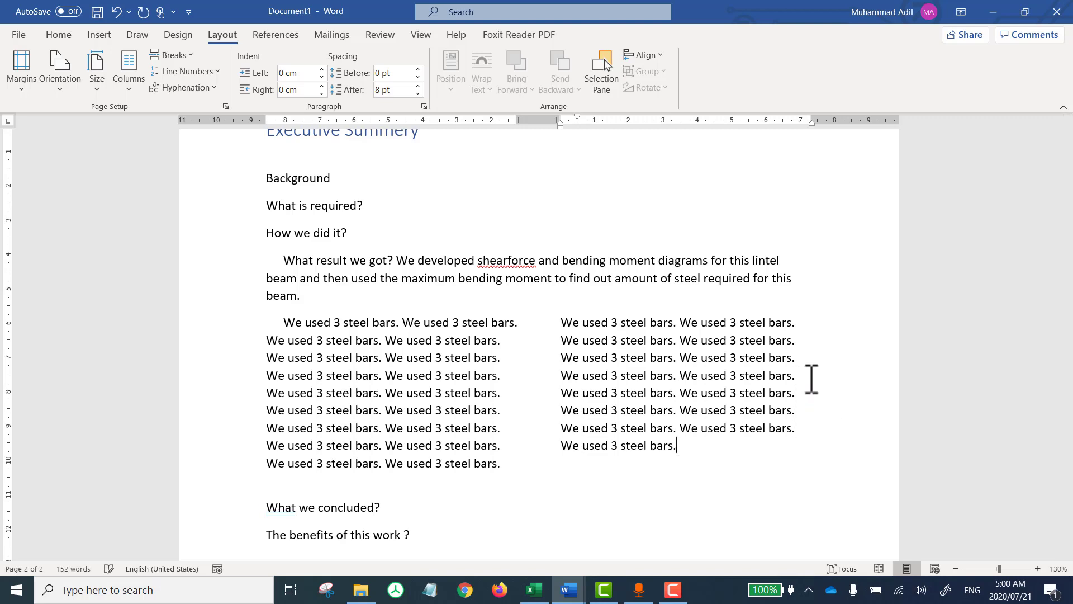
{"action": "key", "text": "ctrl+v"}
{"action": "key", "text": "ctrl+v"}
{"action": "key", "text": "ctrl+v"}
{"action": "key", "text": "ctrl+v"}
{"action": "key", "text": "ctrl+v"}
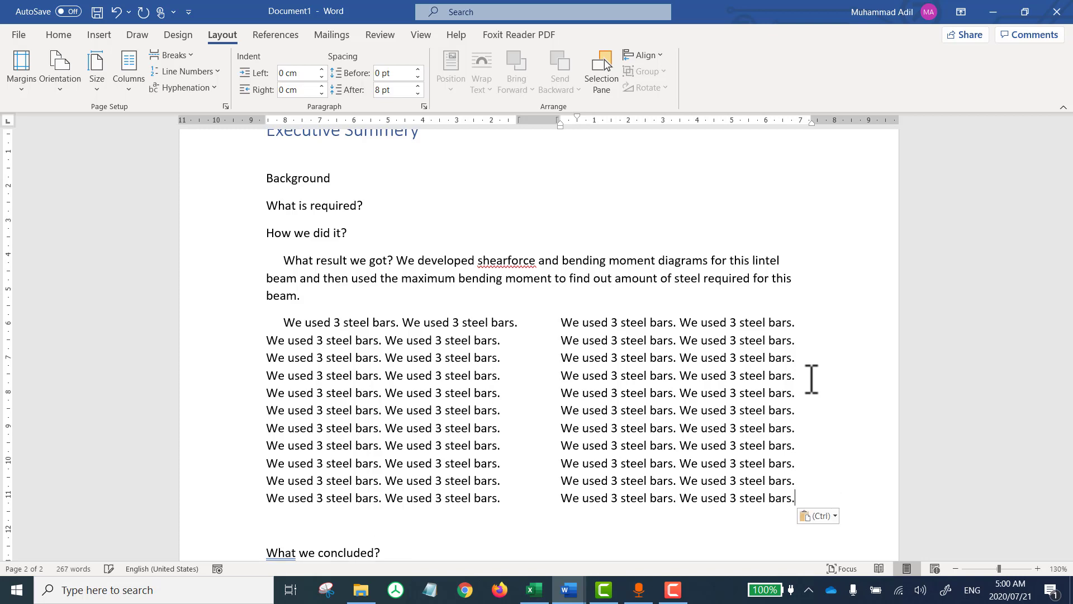
{"action": "type", "text": "We used 3 steel bars."}
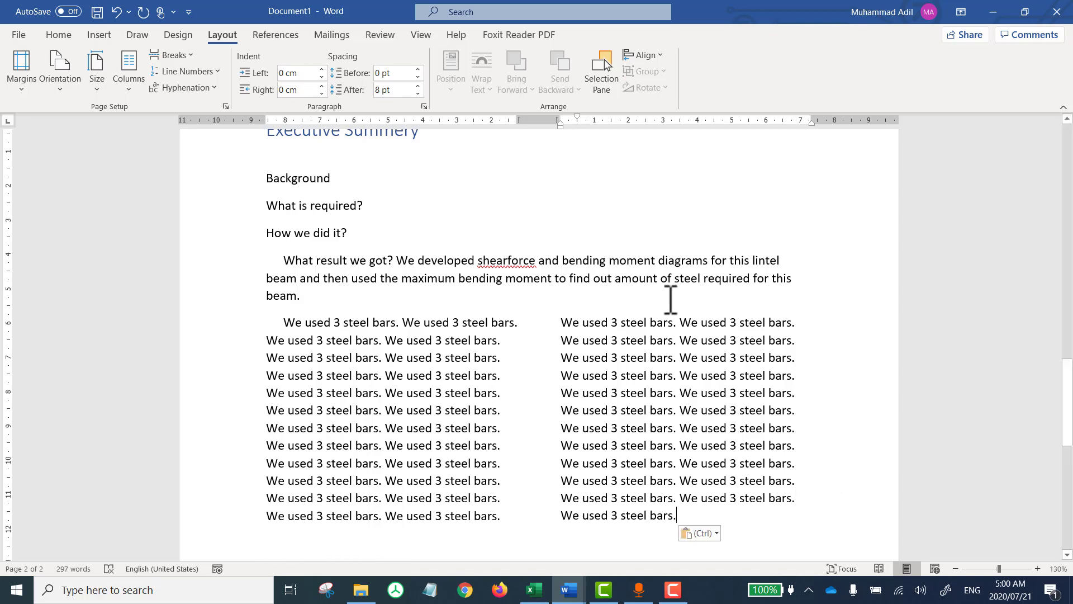
{"action": "scroll", "coordinate": [671, 300], "scroll_direction": "down", "scroll_amount": 2}
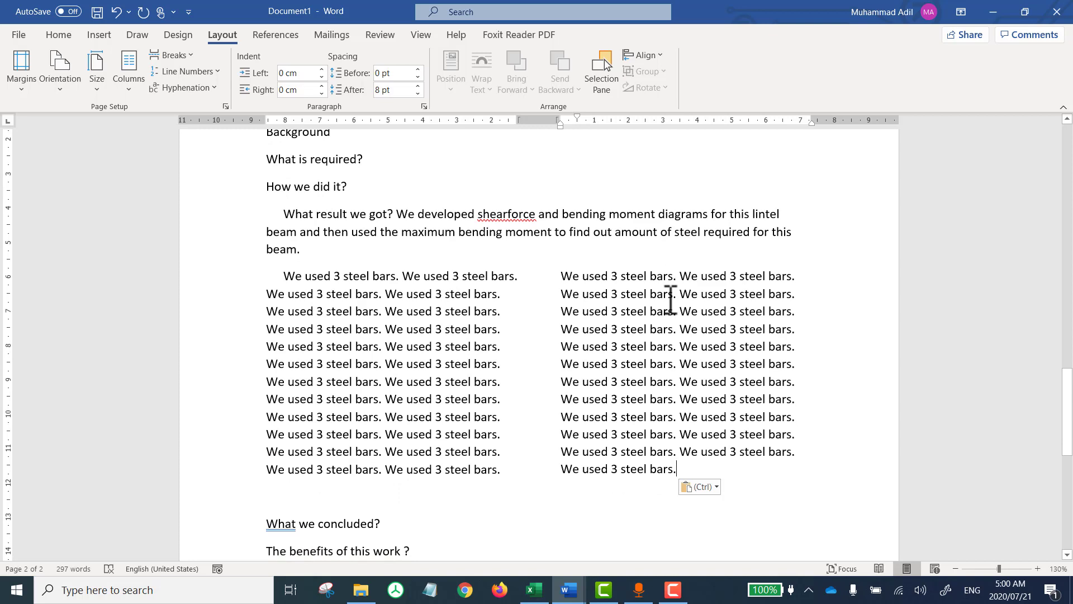
{"action": "scroll", "coordinate": [671, 300], "scroll_direction": "down", "scroll_amount": 3, "text": "ctrl"}
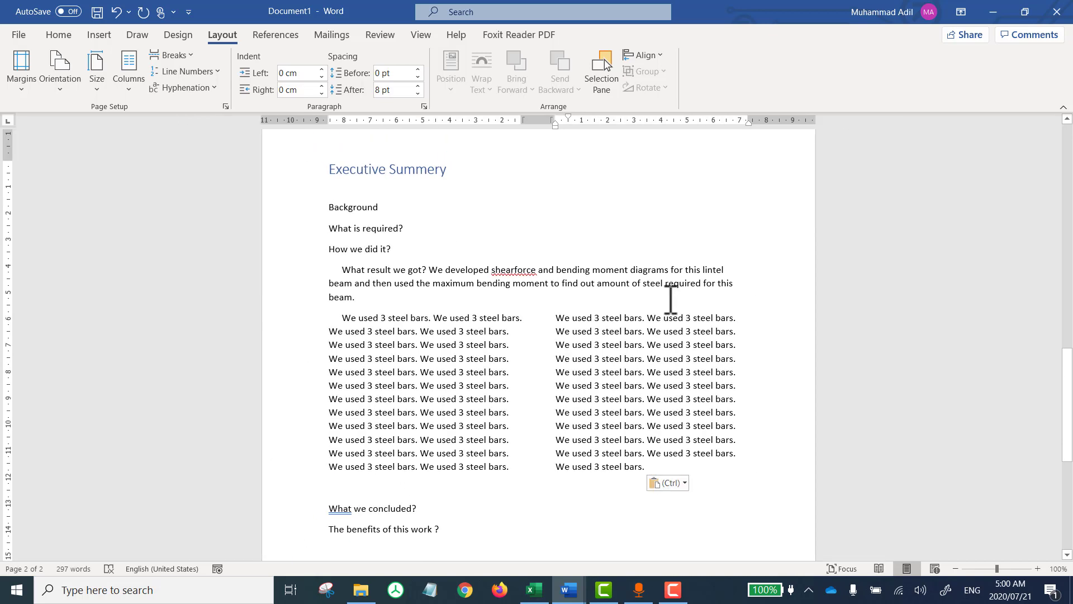
Step: Add page numbers at the bottom of the pages in the Accent Bar 1 style and enable a different first page
{"action": "scroll", "coordinate": [671, 301], "scroll_direction": "down", "scroll_amount": 2, "text": "ctrl"}
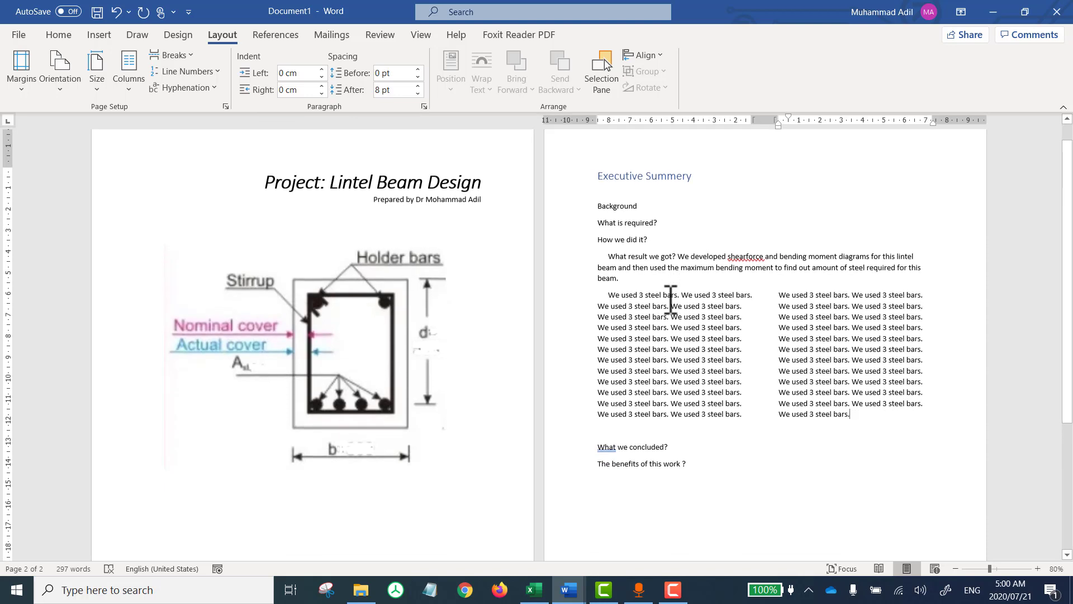
{"action": "scroll", "coordinate": [671, 300], "scroll_direction": "up", "scroll_amount": 1}
{"action": "left_click", "coordinate": [648, 171]}
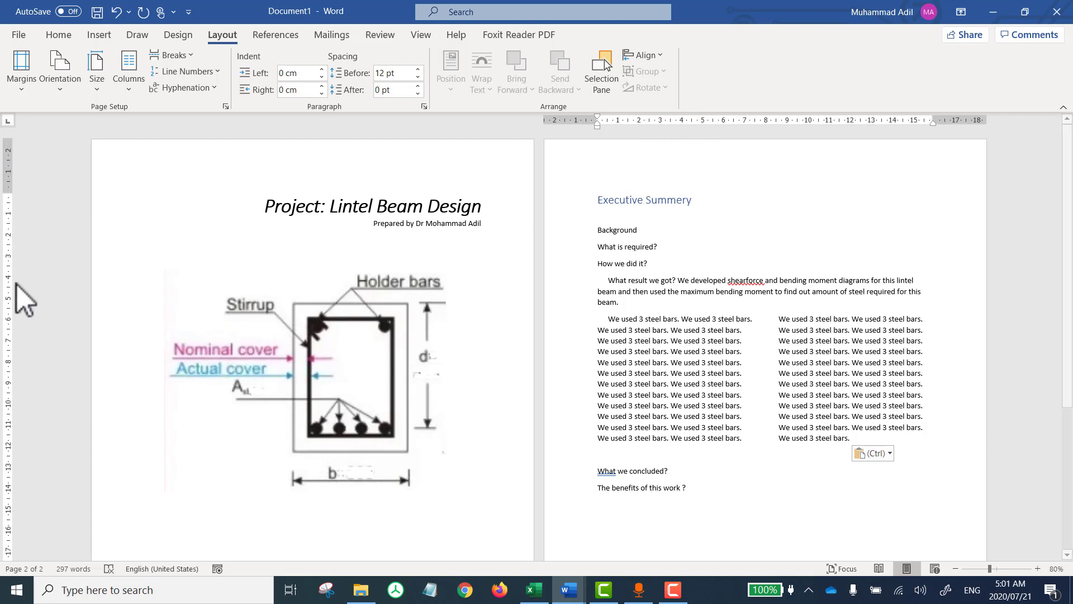
{"action": "scroll", "coordinate": [48, 343], "scroll_direction": "down", "scroll_amount": 7}
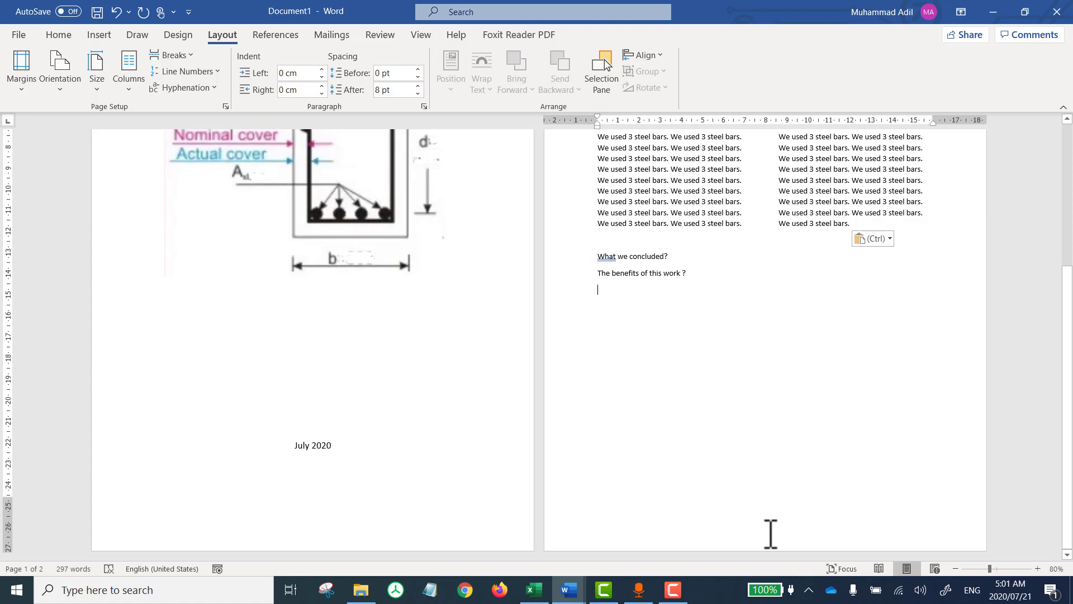
{"action": "double_click", "coordinate": [771, 533]}
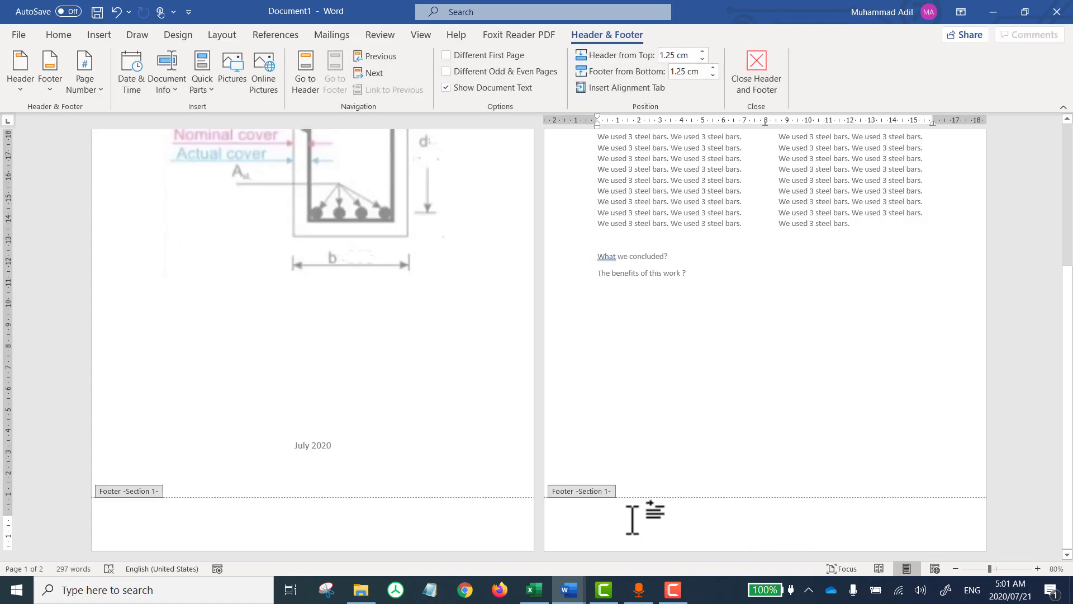
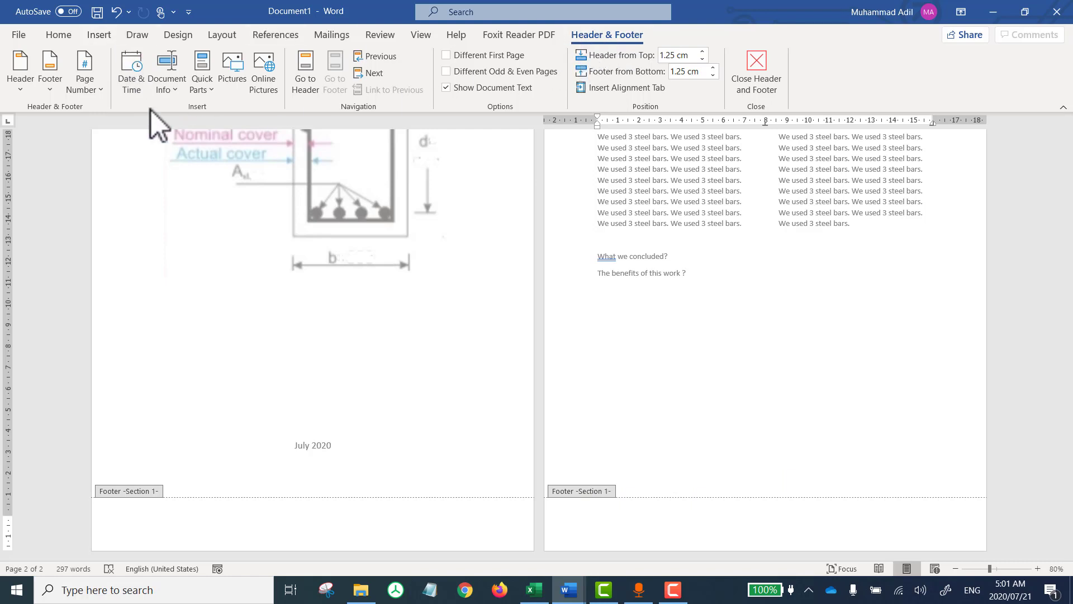
{"action": "left_click", "coordinate": [92, 89]}
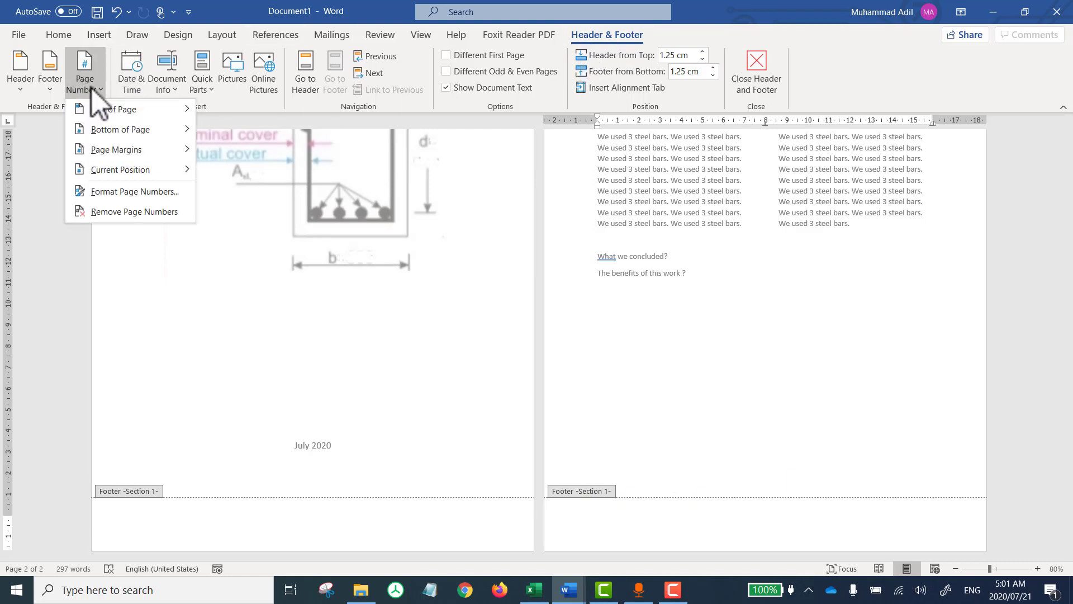
{"action": "left_click", "coordinate": [114, 110]}
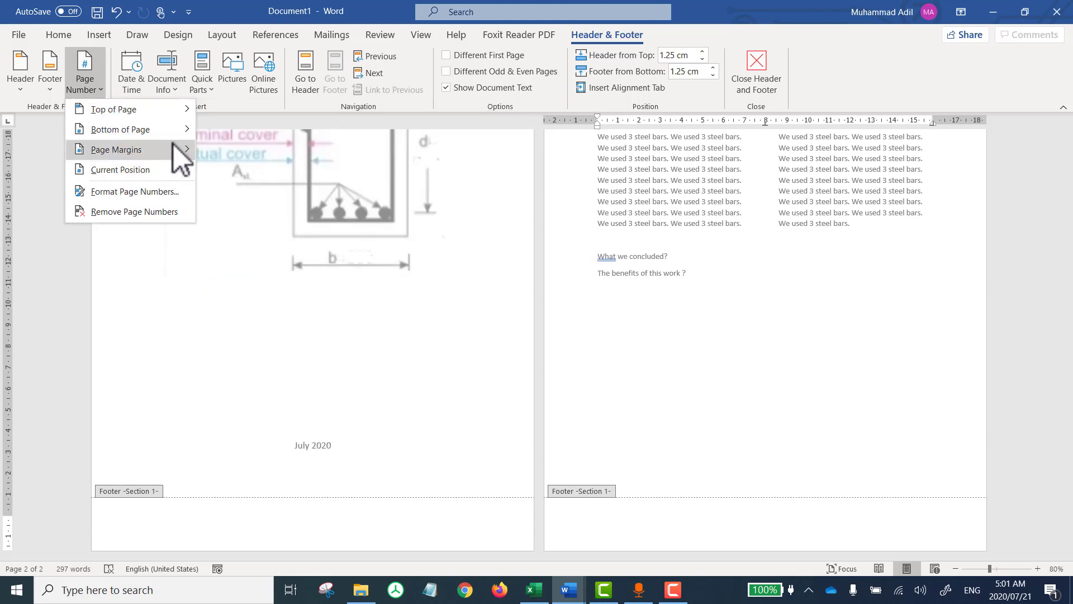
{"action": "mouse_move", "coordinate": [173, 150]}
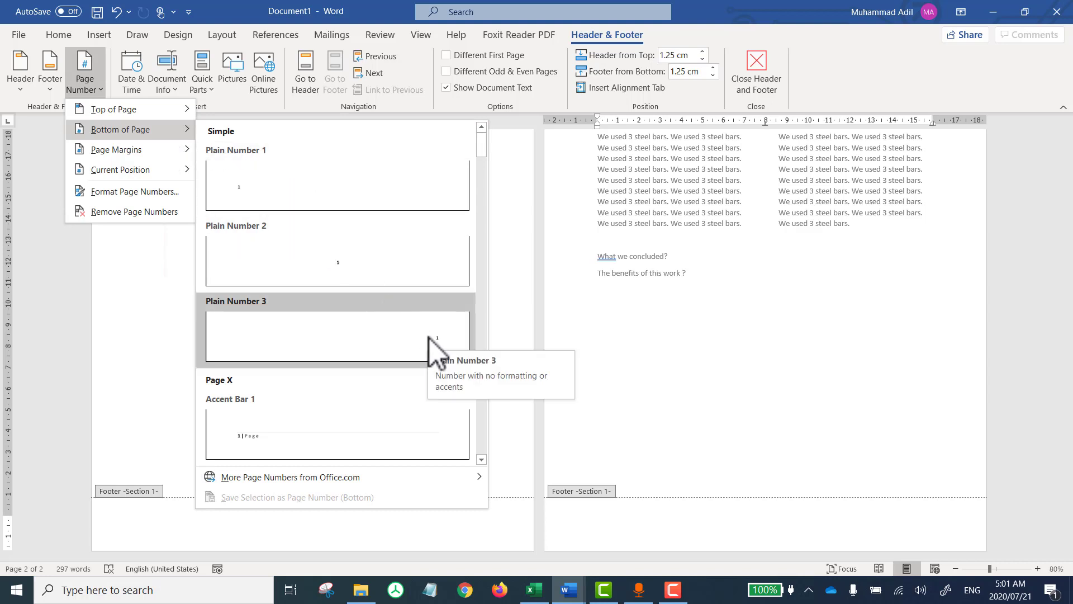
{"action": "left_click", "coordinate": [366, 434]}
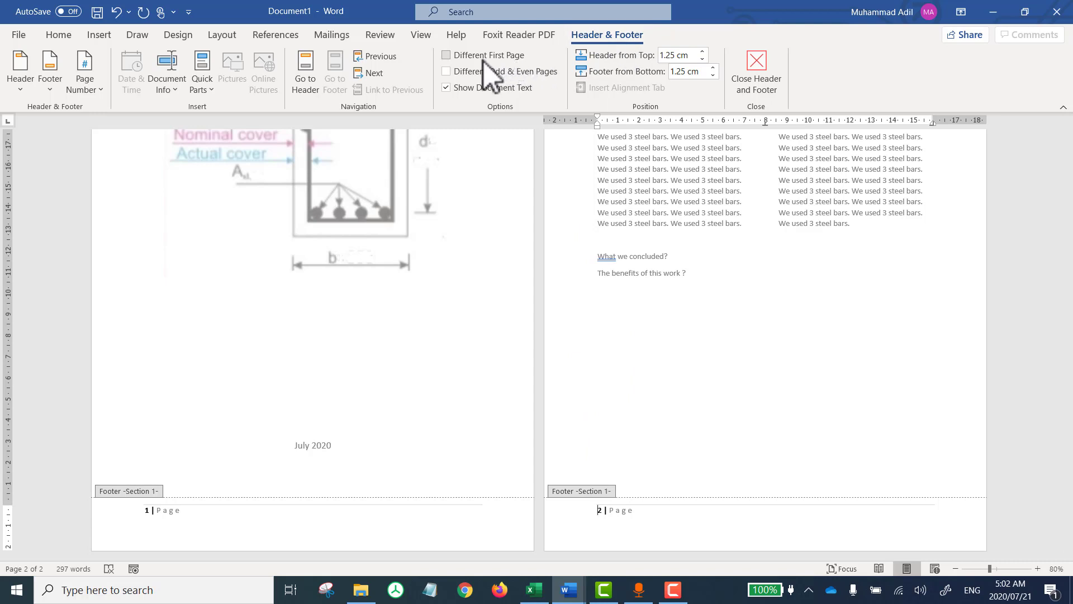
{"action": "left_click", "coordinate": [446, 56]}
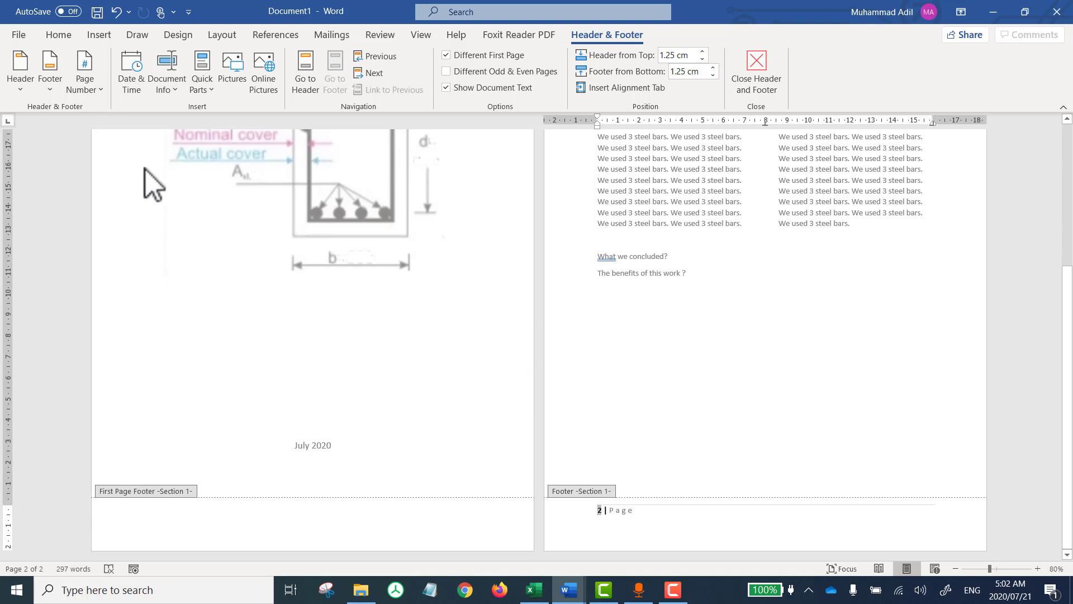
Step: Enter "Lintel Beam Design Report" as the header of the executive summary page
{"action": "left_click", "coordinate": [25, 65]}
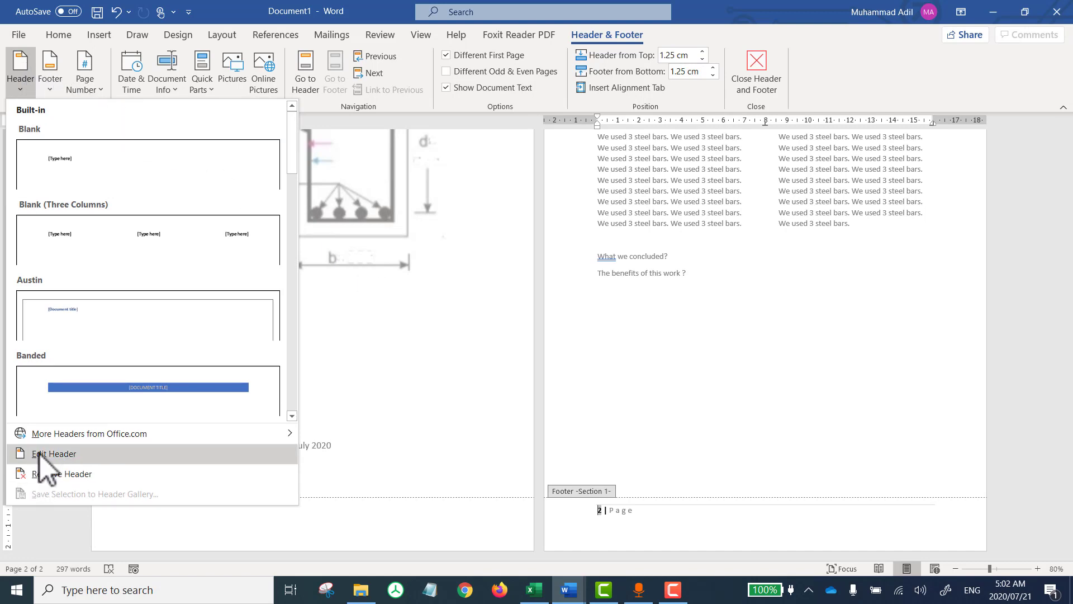
{"action": "left_click", "coordinate": [62, 457]}
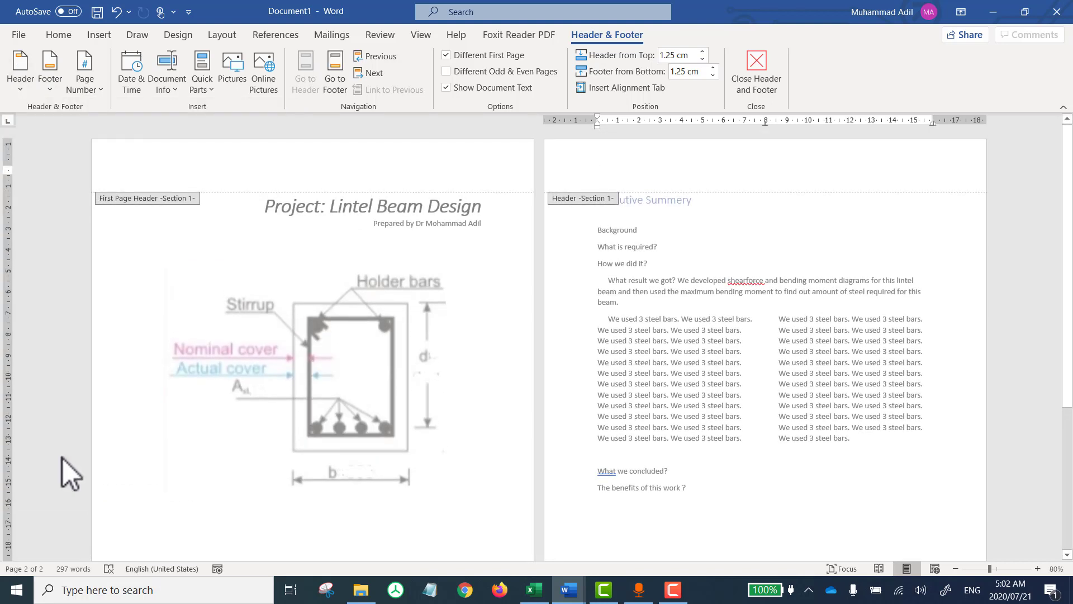
{"action": "scroll", "coordinate": [572, 483], "scroll_direction": "down", "scroll_amount": 5}
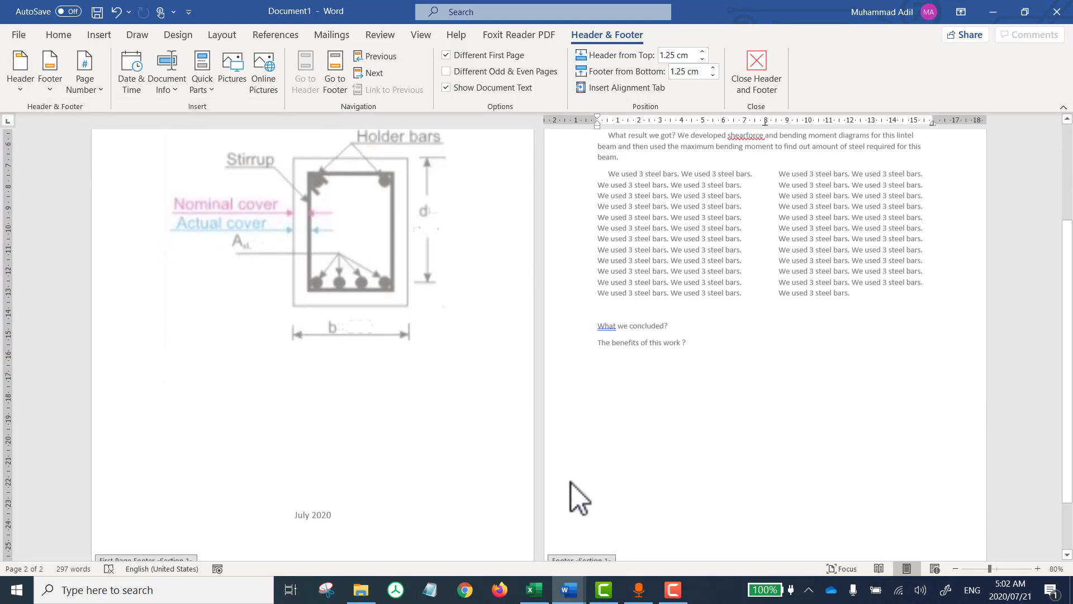
{"action": "left_click", "coordinate": [747, 515]}
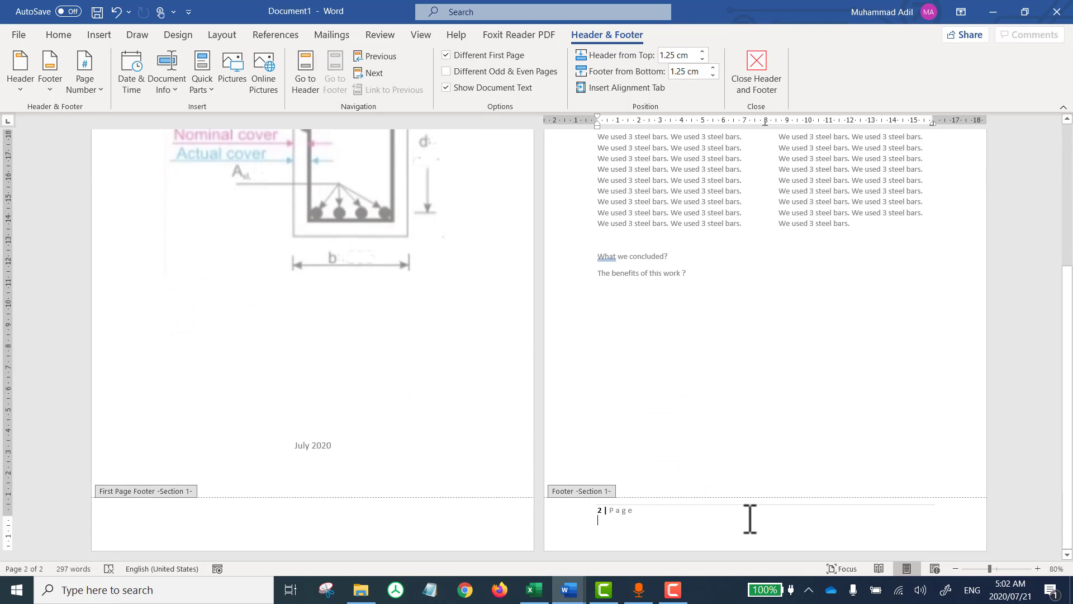
{"action": "scroll", "coordinate": [731, 356], "scroll_direction": "up", "scroll_amount": 3}
{"action": "scroll", "coordinate": [731, 355], "scroll_direction": "up", "scroll_amount": 2}
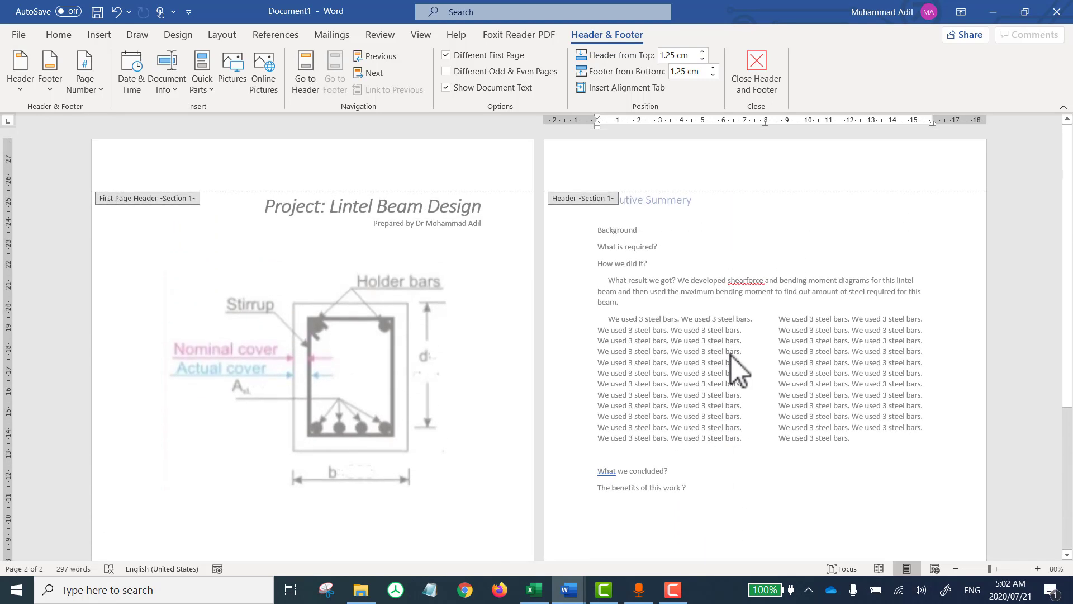
{"action": "left_click", "coordinate": [748, 163]}
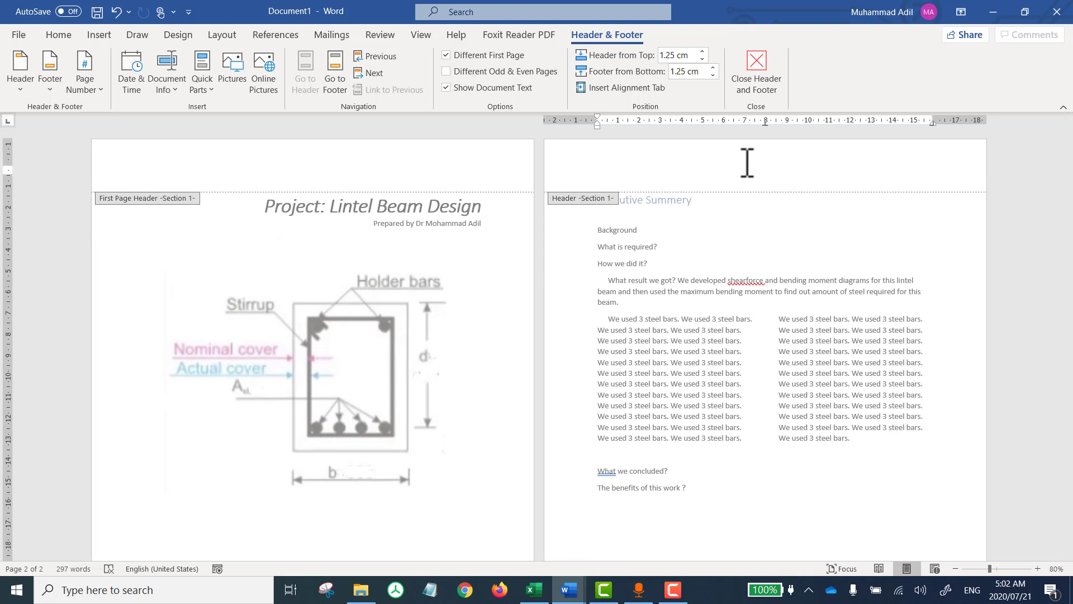
{"action": "type", "text": "Linet"}
{"action": "key", "text": "BackSpace"}
{"action": "key", "text": "BackSpace"}
{"action": "key", "text": "BackSpace"}
{"action": "type", "text": "tel Beam Design Report"}
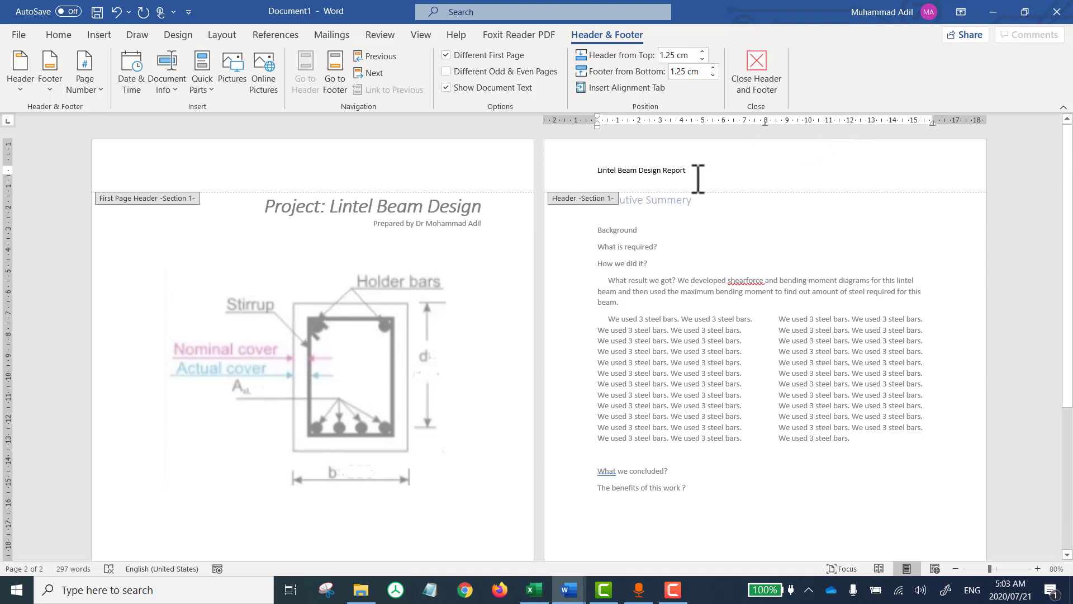
Step: Format the header text "Lintel Beam Design Report" in bold italic
{"action": "left_click_drag", "start_coordinate": [698, 170], "coordinate": [564, 146]}
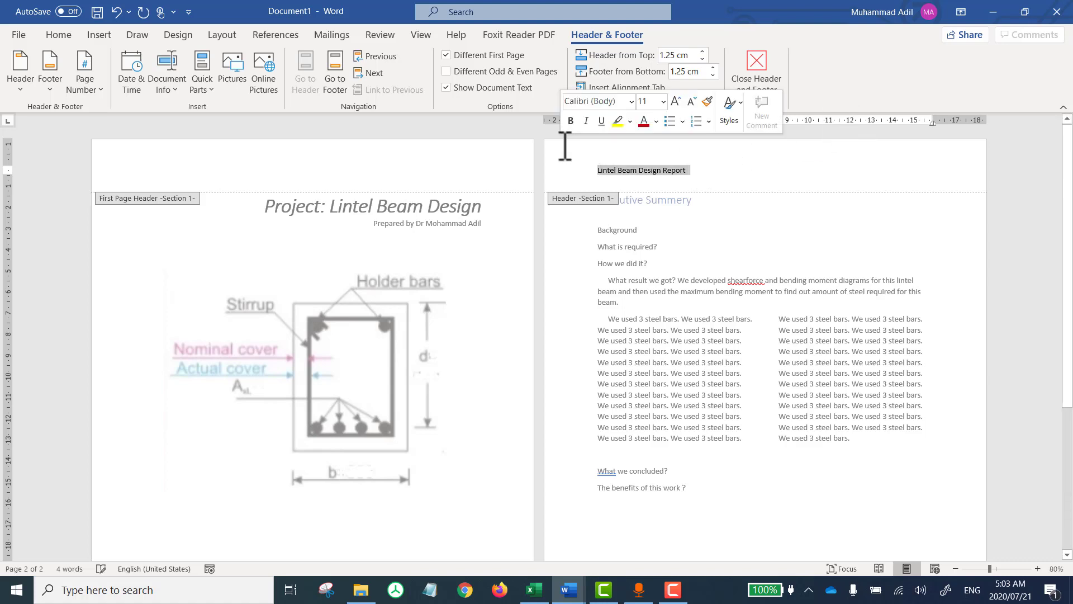
{"action": "key", "text": "ctrl+i"}
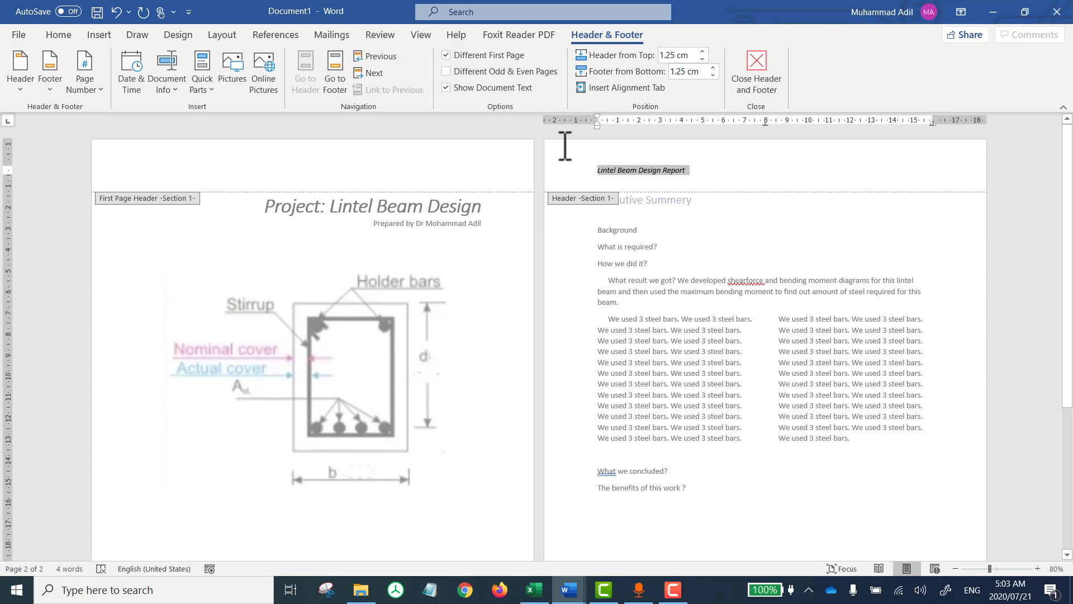
{"action": "key", "text": "ctrl+b"}
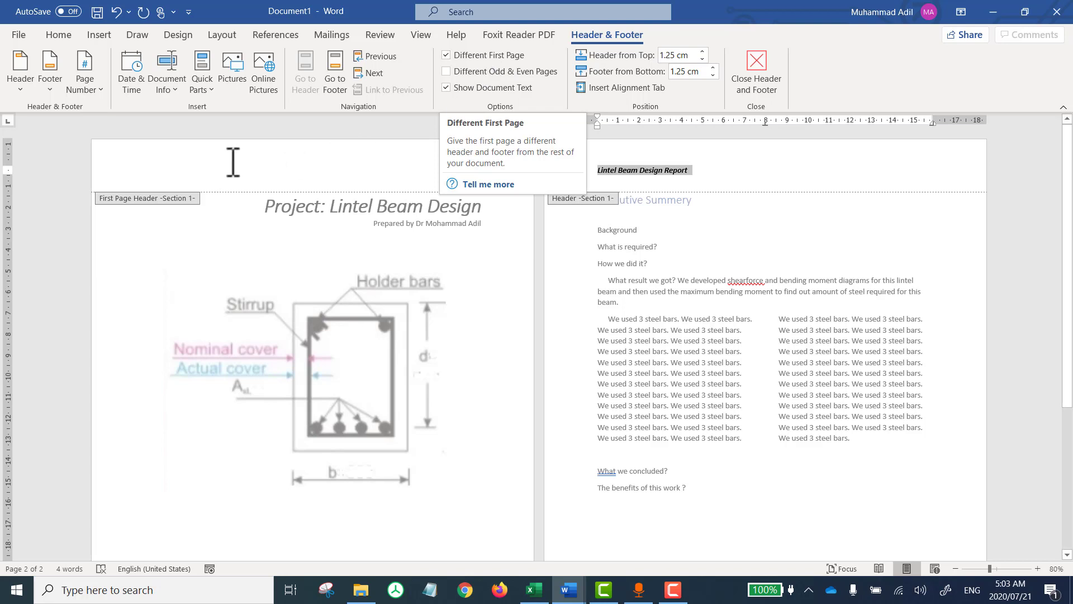
Step: Turn the different first page option off and on again, and return to editing the document body
{"action": "left_click", "coordinate": [447, 54]}
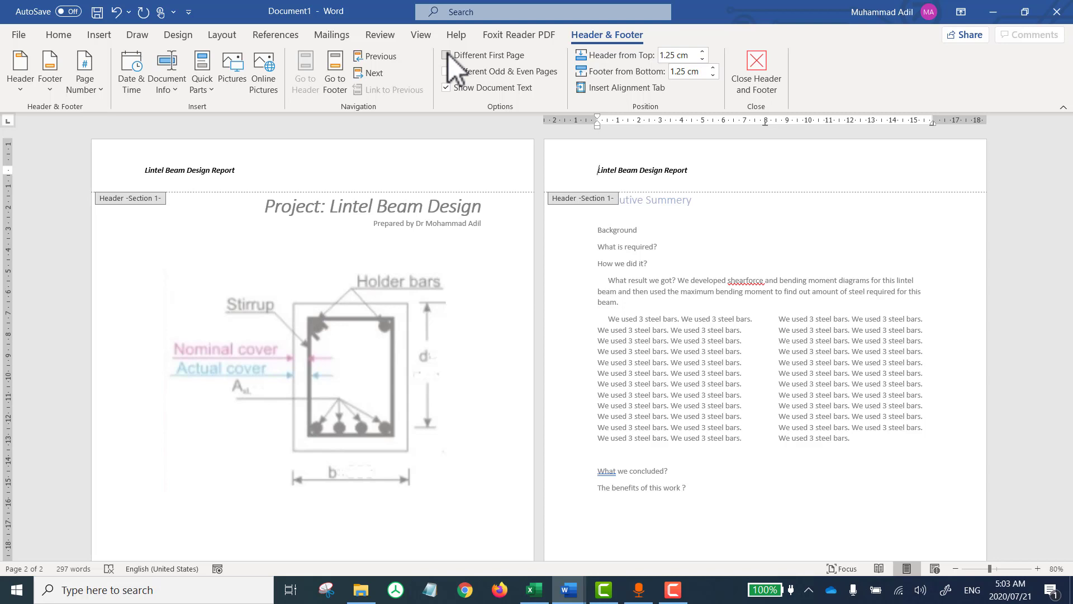
{"action": "left_click", "coordinate": [447, 55]}
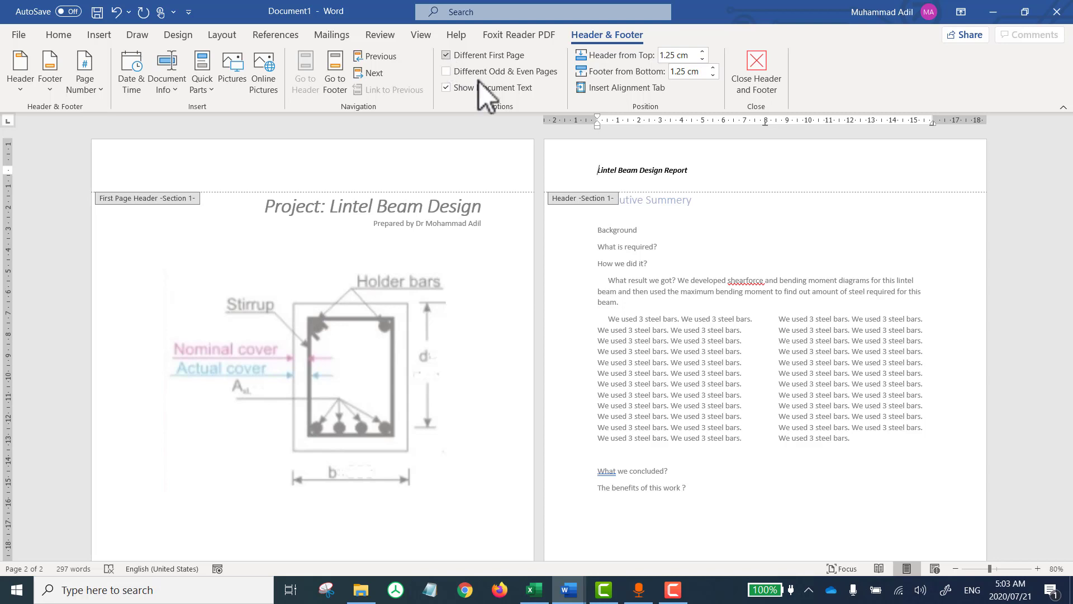
{"action": "double_click", "coordinate": [730, 462]}
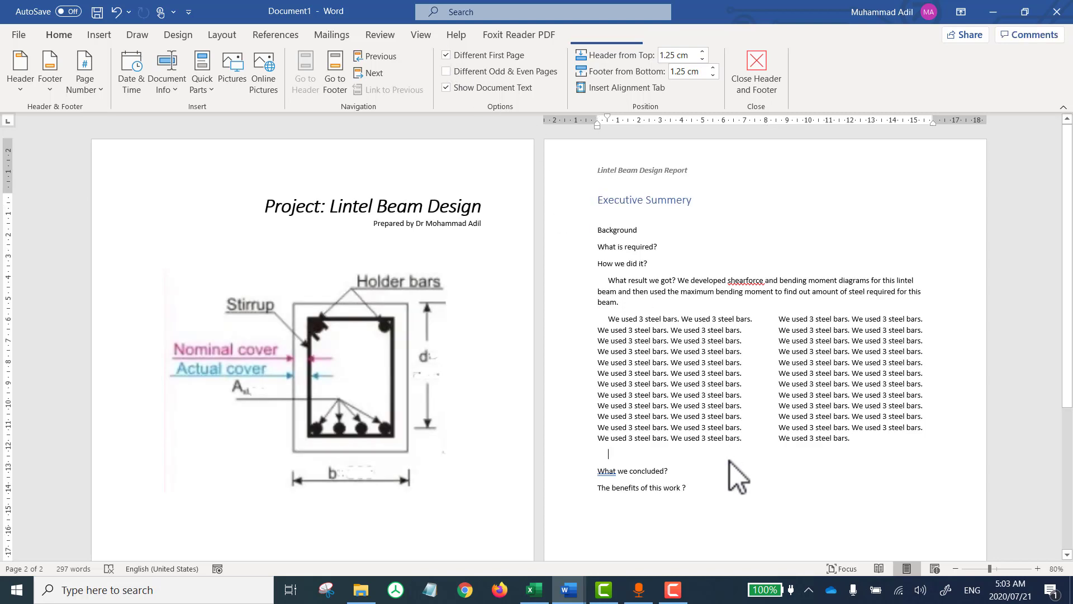
Step: Add blank lines after "The benefits of this work ?" until a third page starts, and check its header and footer
{"action": "scroll", "coordinate": [731, 458], "scroll_direction": "down", "scroll_amount": 3}
{"action": "scroll", "coordinate": [732, 462], "scroll_direction": "down", "scroll_amount": 3}
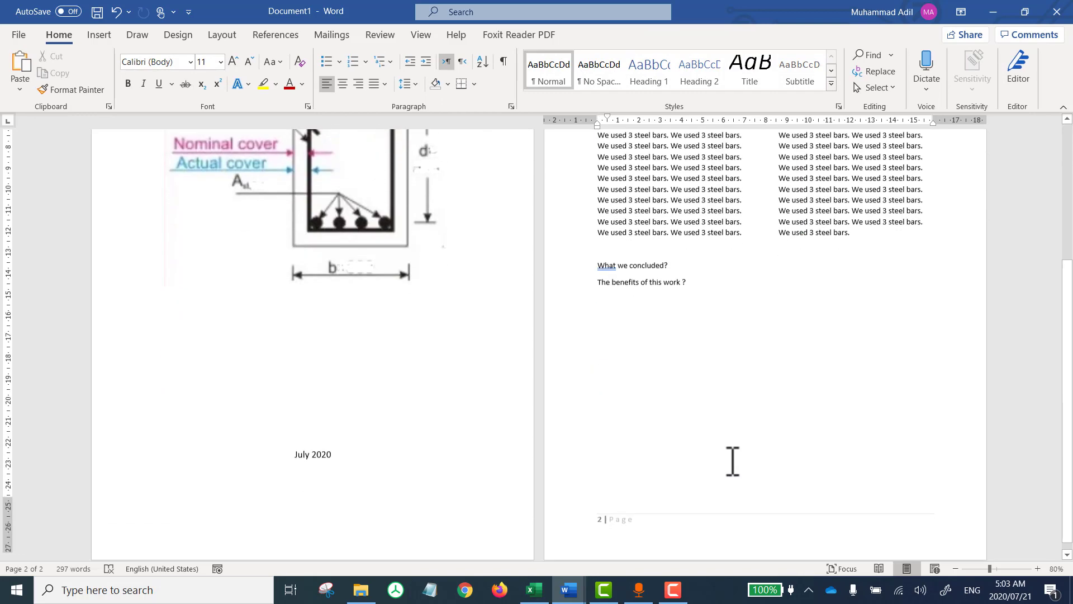
{"action": "left_click", "coordinate": [726, 278]}
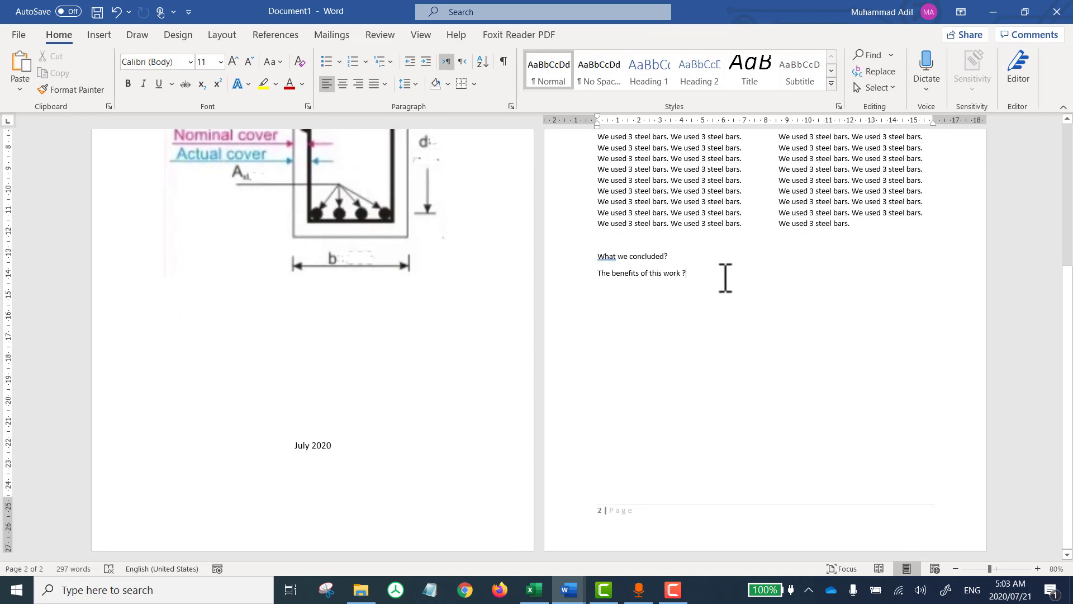
{"action": "key", "text": "Return"}
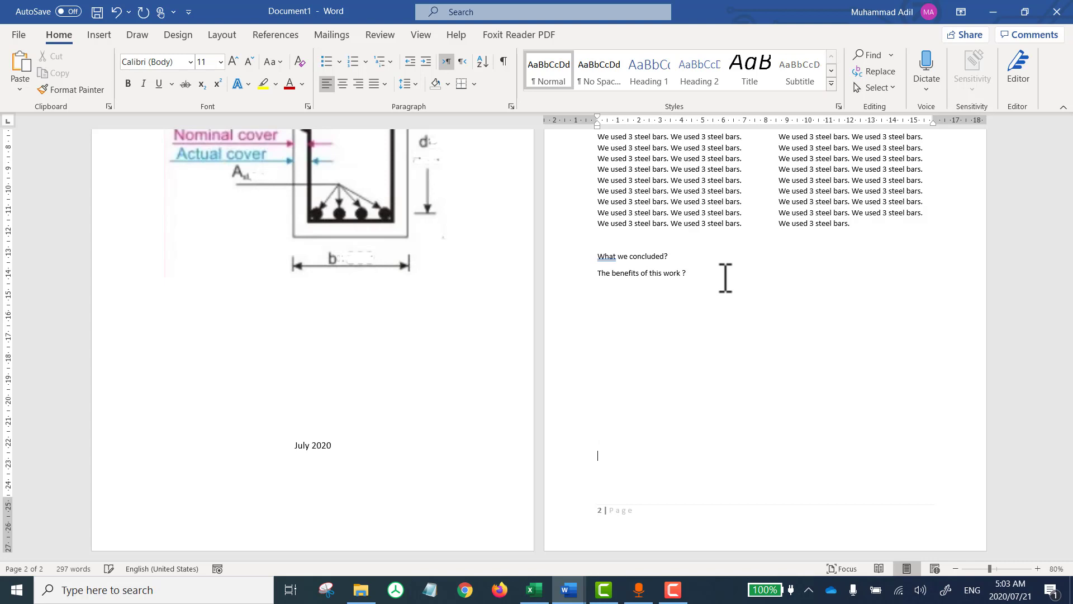
{"action": "key", "text": "Return"}
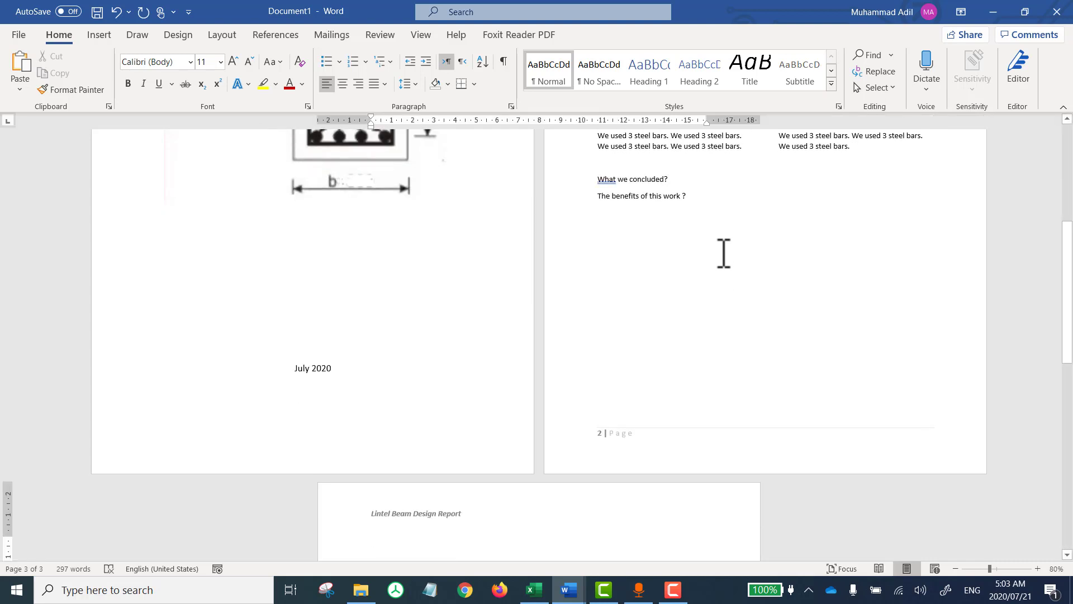
{"action": "scroll", "coordinate": [698, 336], "scroll_direction": "down", "scroll_amount": 4}
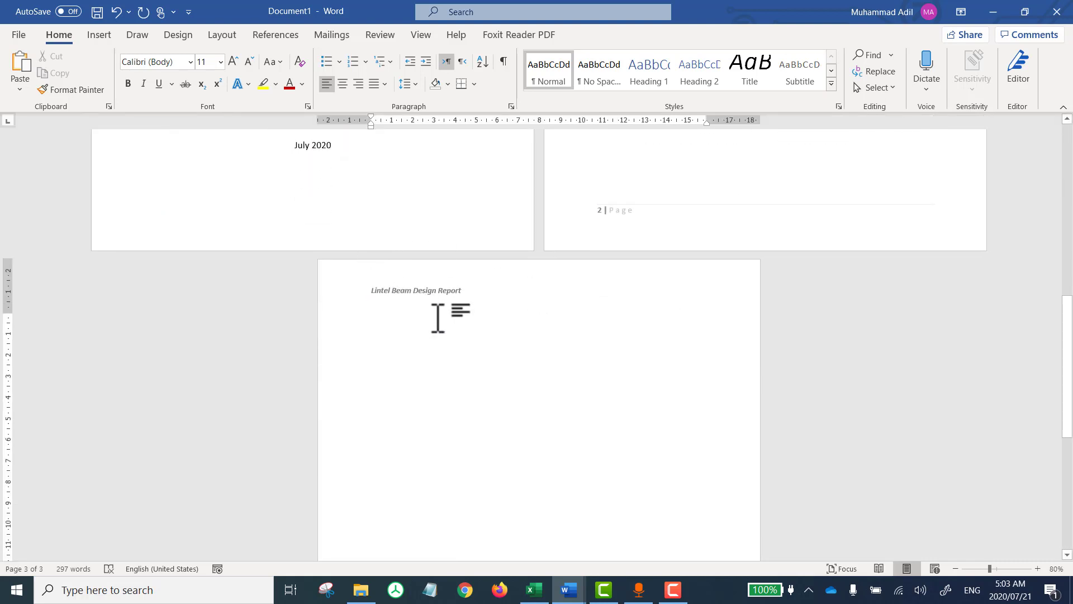
{"action": "scroll", "coordinate": [508, 435], "scroll_direction": "down", "scroll_amount": 3}
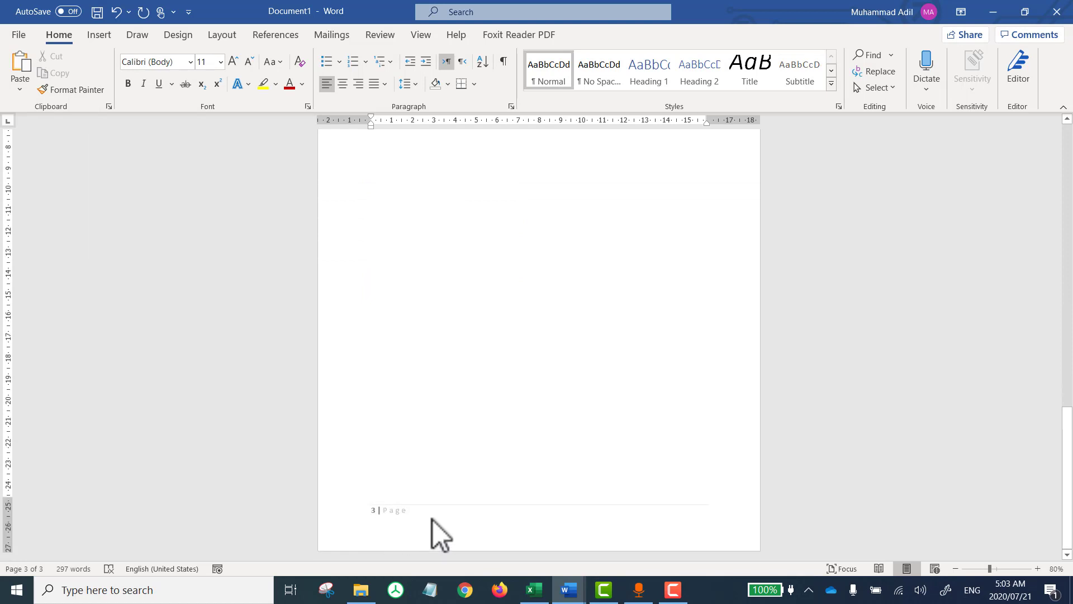
{"action": "scroll", "coordinate": [536, 328], "scroll_direction": "up", "scroll_amount": 5}
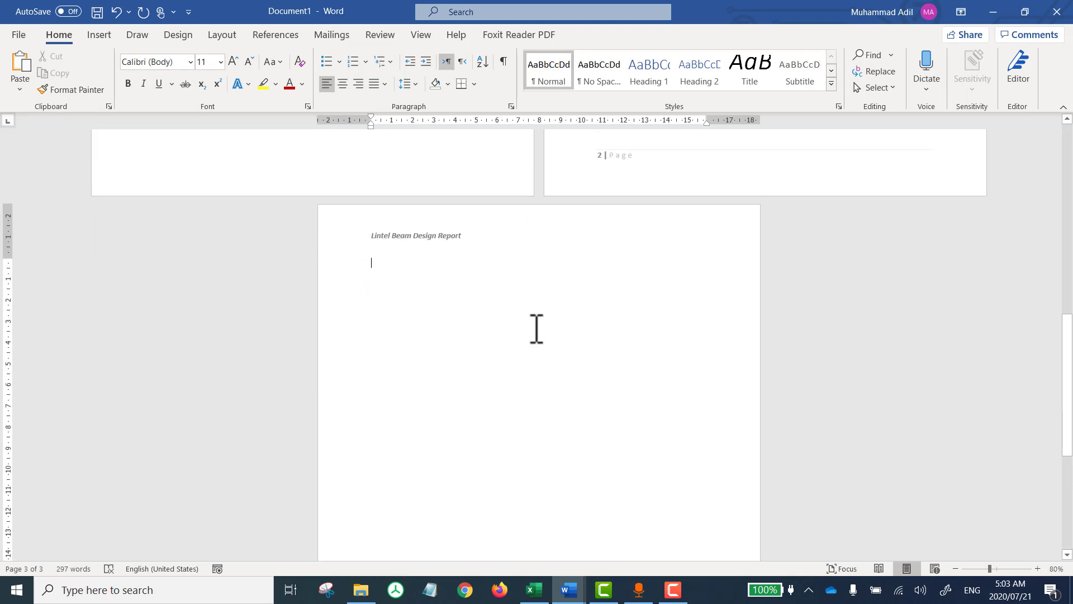
Step: Draw a straight horizontal line about 18 cm long below the header text on the third page
{"action": "double_click", "coordinate": [465, 233]}
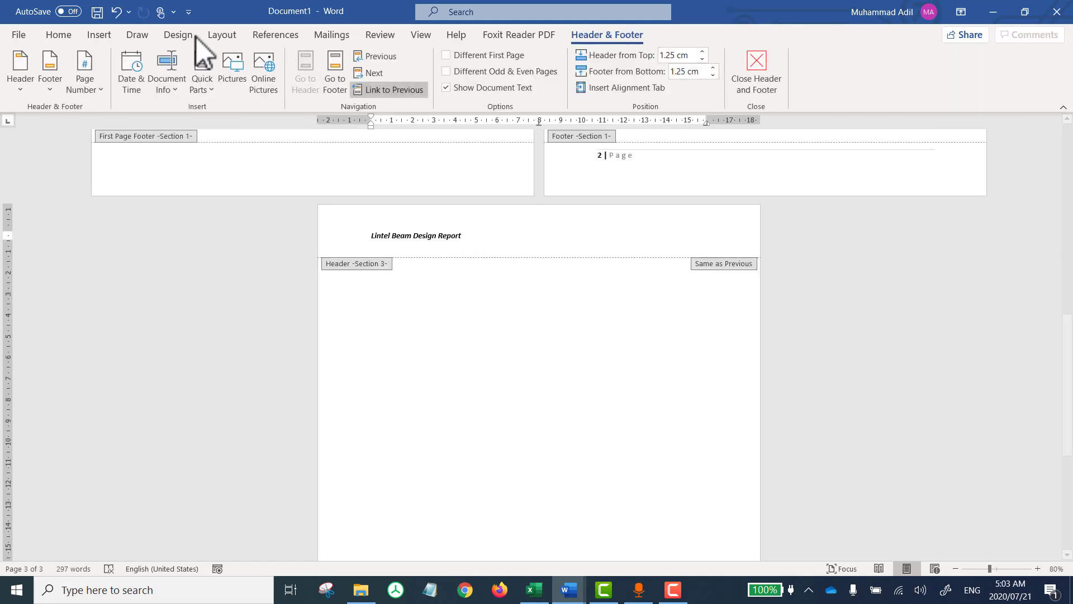
{"action": "left_click", "coordinate": [99, 36]}
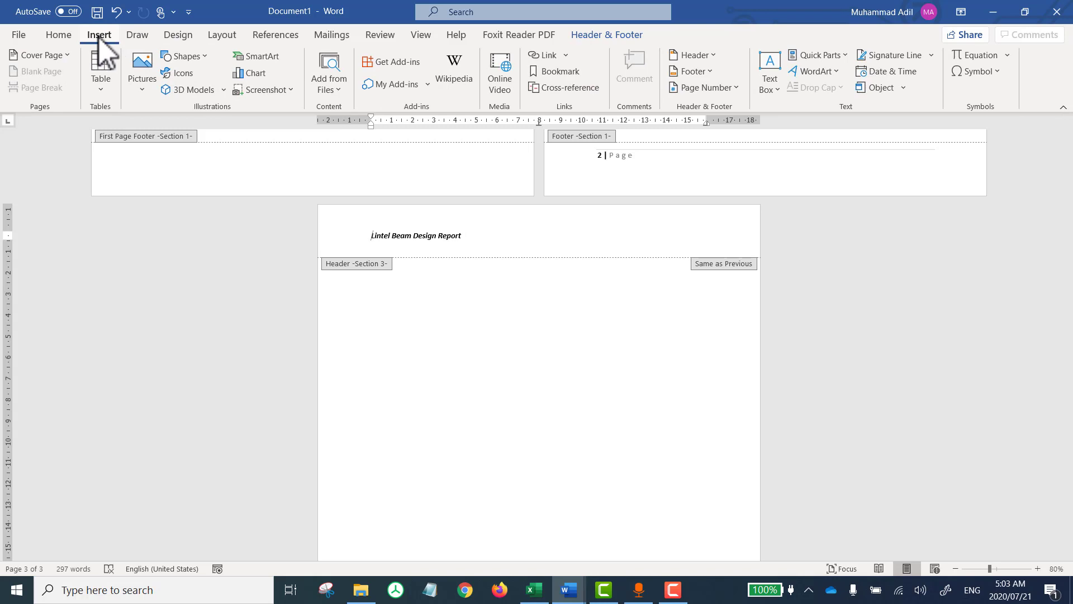
{"action": "left_click", "coordinate": [204, 57]}
{"action": "left_click", "coordinate": [179, 98]}
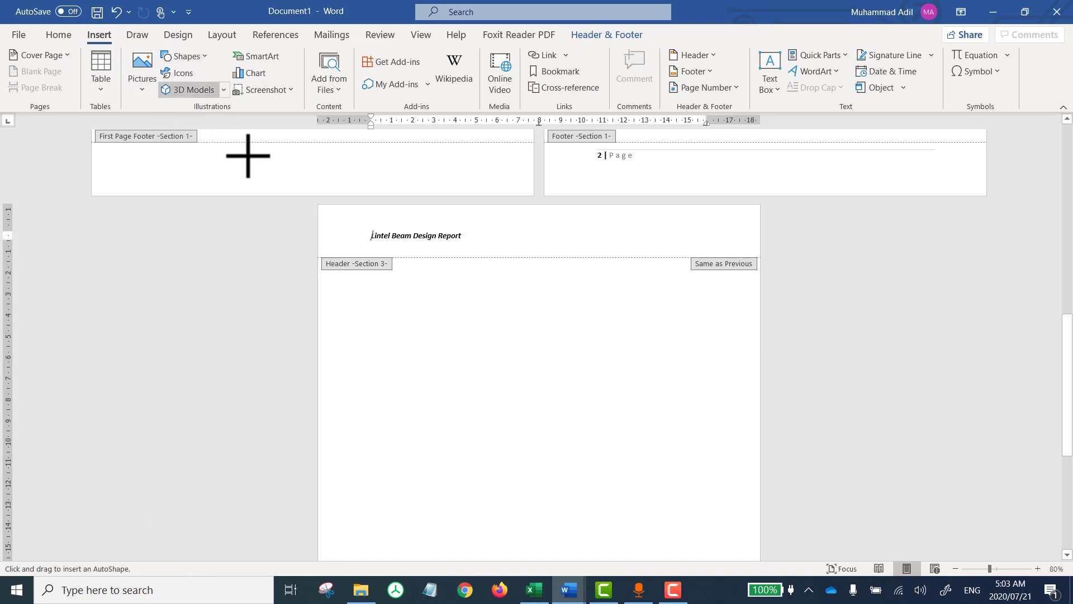
{"action": "left_click_drag", "start_coordinate": [347, 249], "coordinate": [731, 250]}
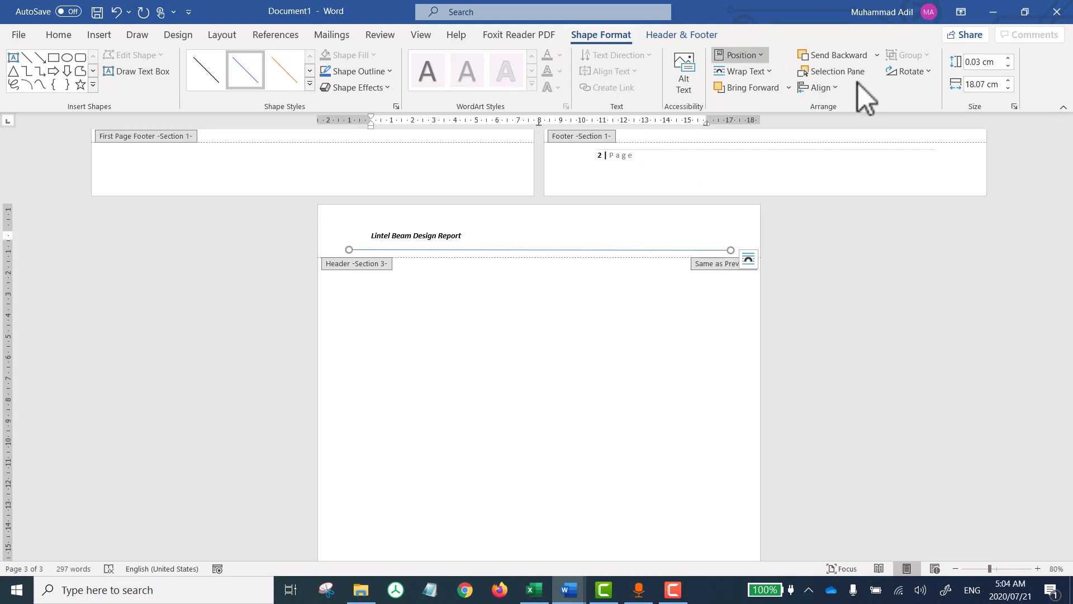
Step: Set the header line's height to 0 cm to make it perfectly level, and return to editing the document body
{"action": "left_click", "coordinate": [983, 62]}
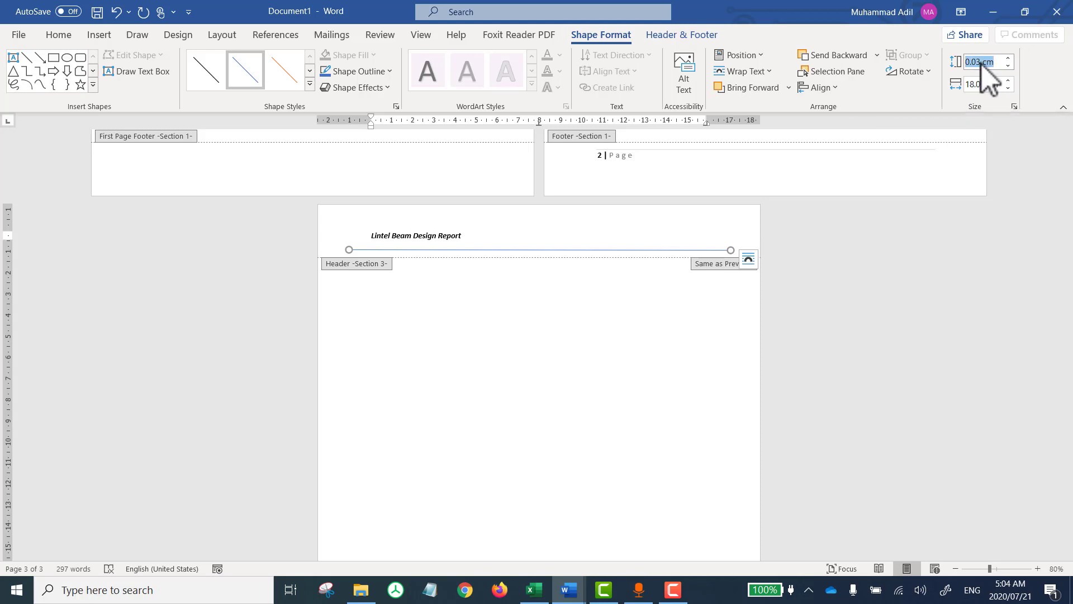
{"action": "type", "text": "0"}
{"action": "key", "text": "Return"}
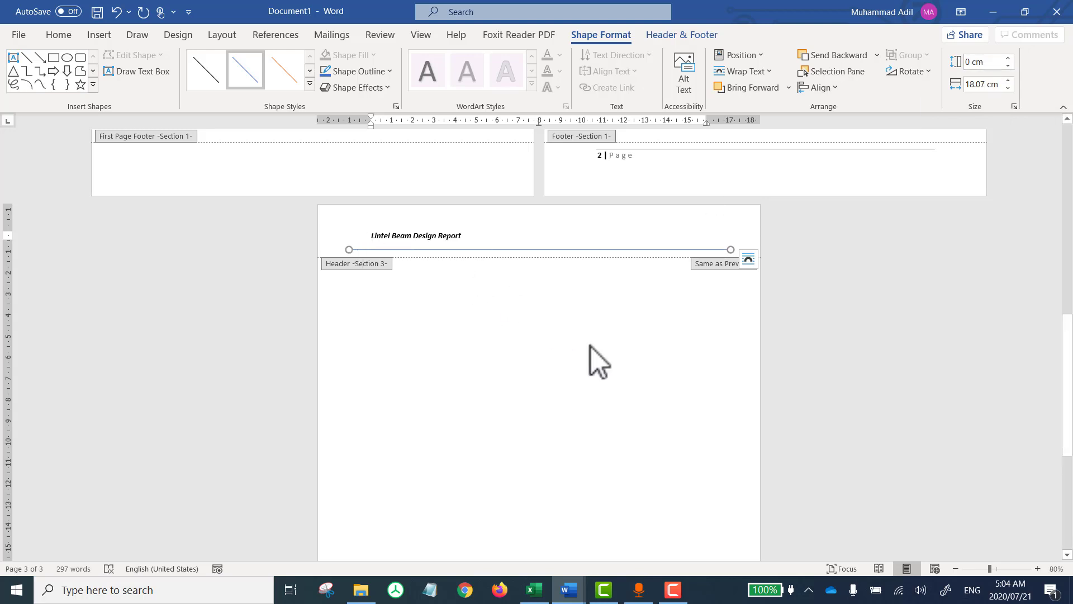
{"action": "double_click", "coordinate": [589, 346]}
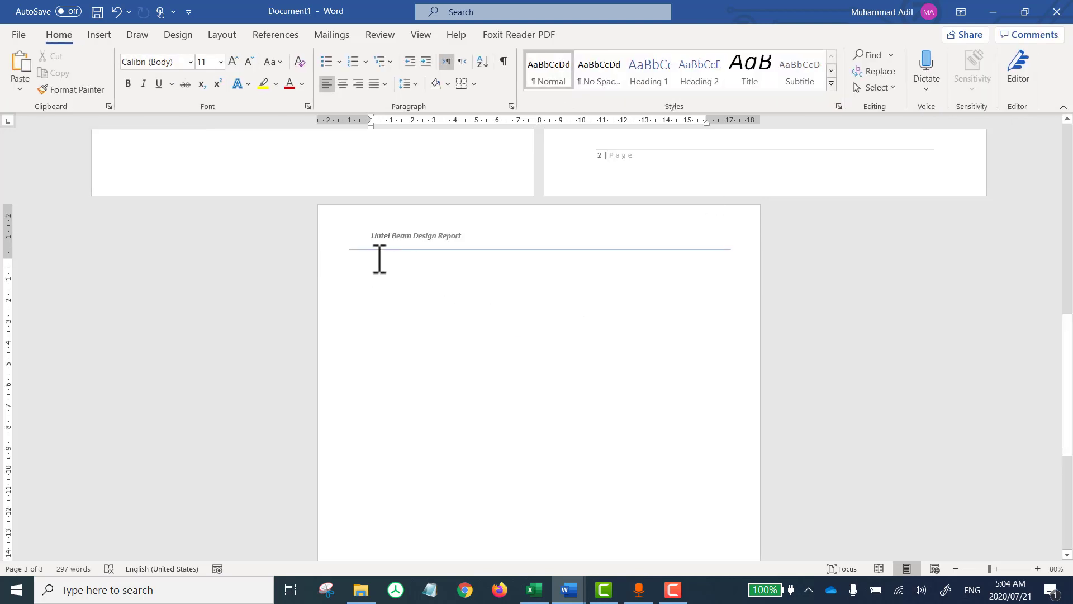
Step: Open the third page's footer for editing and unlink it from the previous section's footer
{"action": "scroll", "coordinate": [564, 348], "scroll_direction": "up", "scroll_amount": 10}
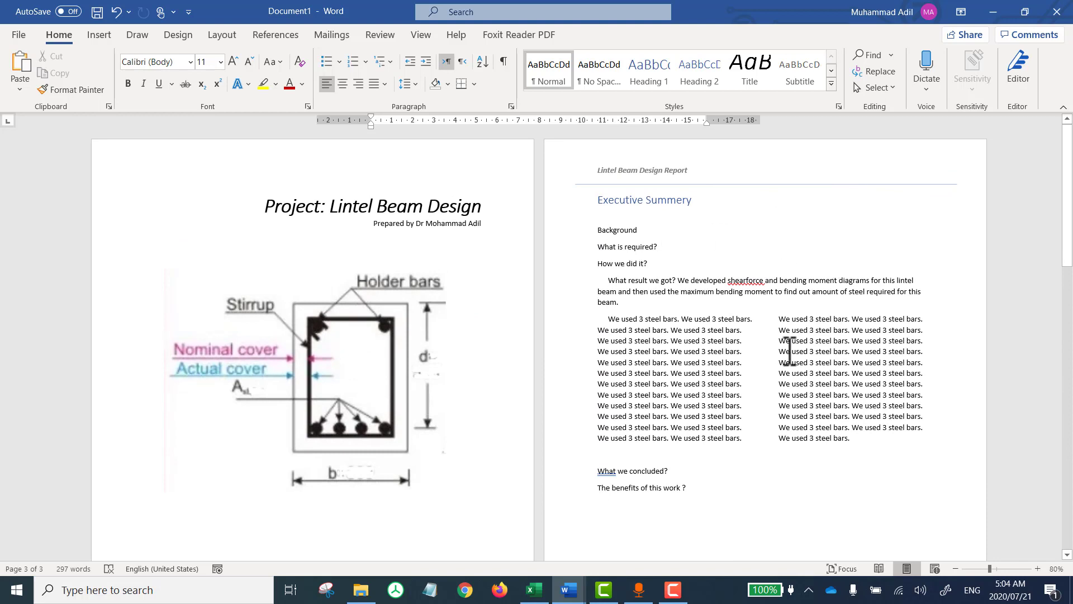
{"action": "scroll", "coordinate": [784, 356], "scroll_direction": "down", "scroll_amount": 5}
{"action": "scroll", "coordinate": [784, 356], "scroll_direction": "down", "scroll_amount": 8}
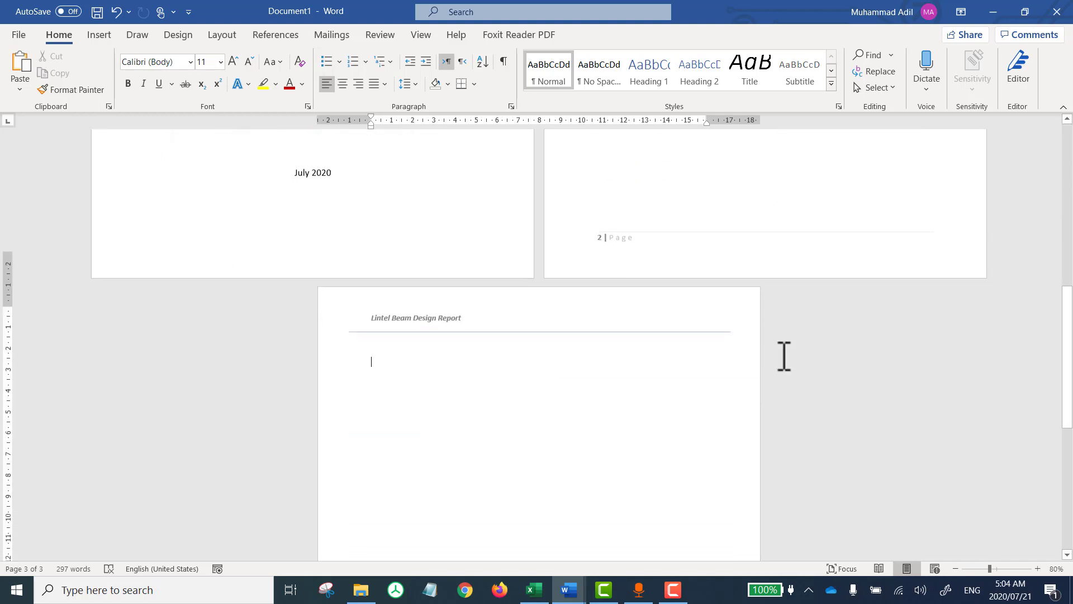
{"action": "double_click", "coordinate": [602, 534]}
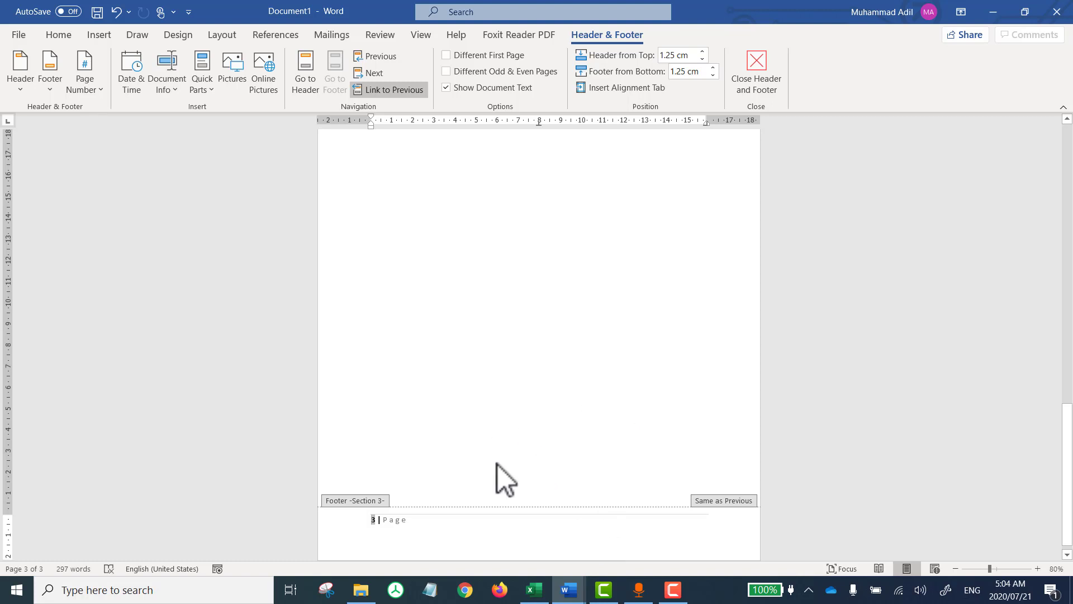
{"action": "scroll", "coordinate": [576, 341], "scroll_direction": "up", "scroll_amount": 12}
{"action": "scroll", "coordinate": [576, 338], "scroll_direction": "down", "scroll_amount": 8}
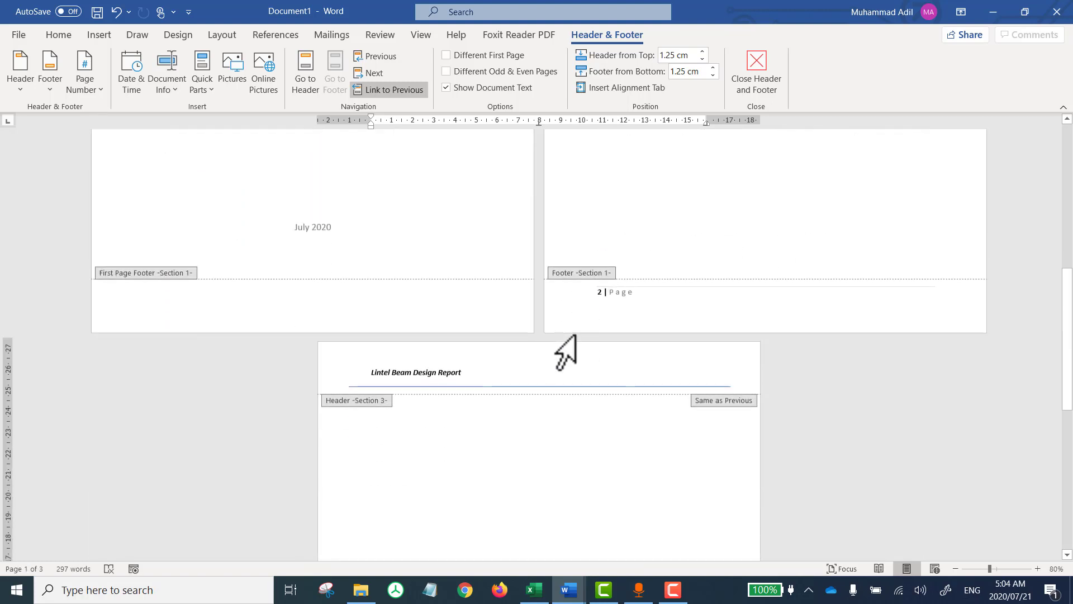
{"action": "scroll", "coordinate": [576, 337], "scroll_direction": "down", "scroll_amount": 1}
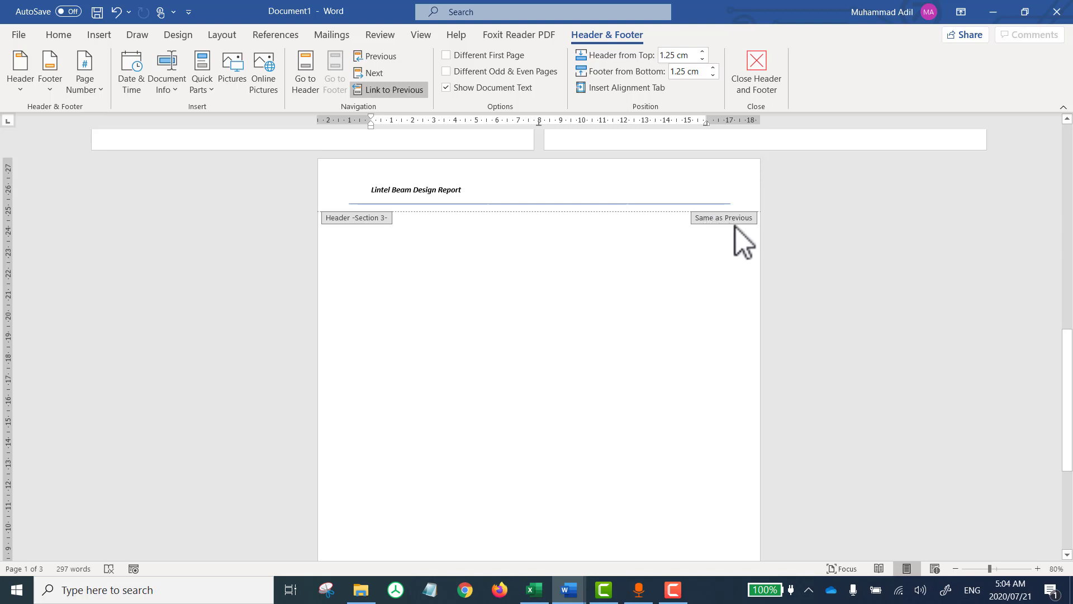
{"action": "scroll", "coordinate": [673, 369], "scroll_direction": "down", "scroll_amount": 6}
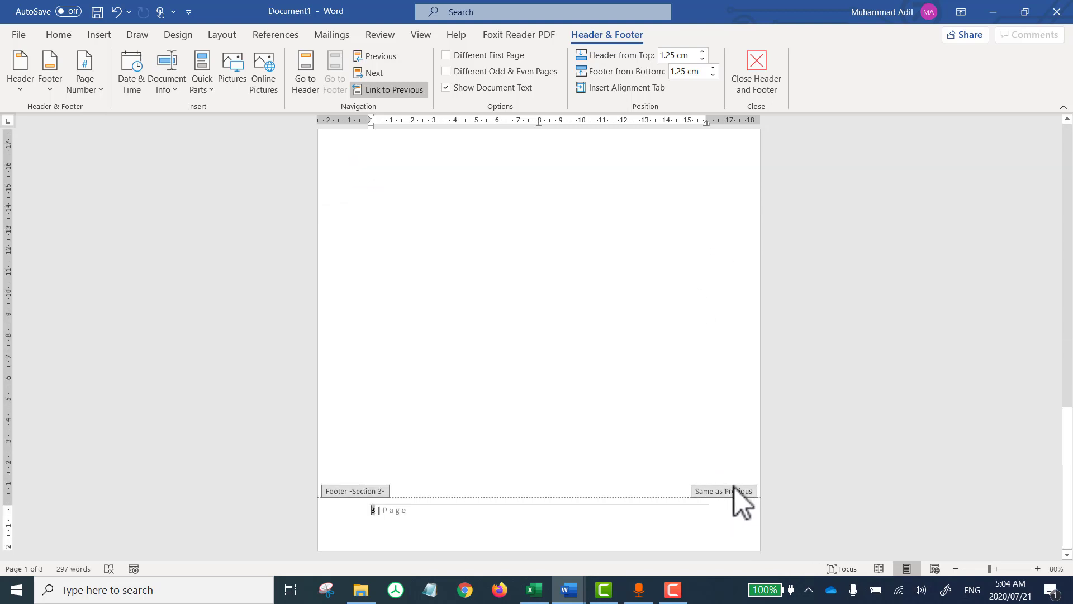
{"action": "left_click", "coordinate": [636, 510]}
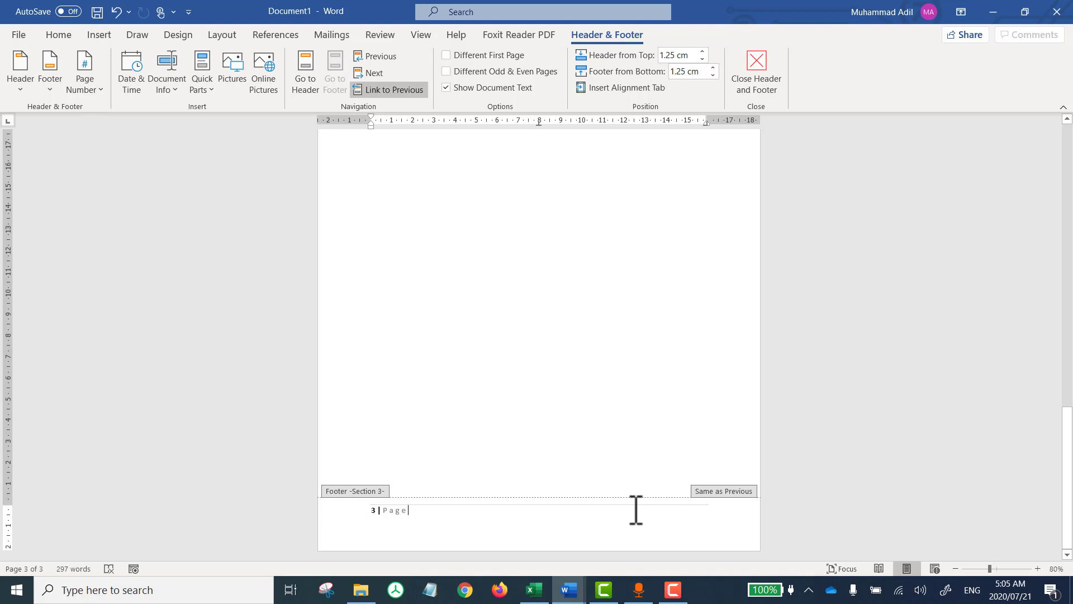
{"action": "left_click", "coordinate": [397, 90]}
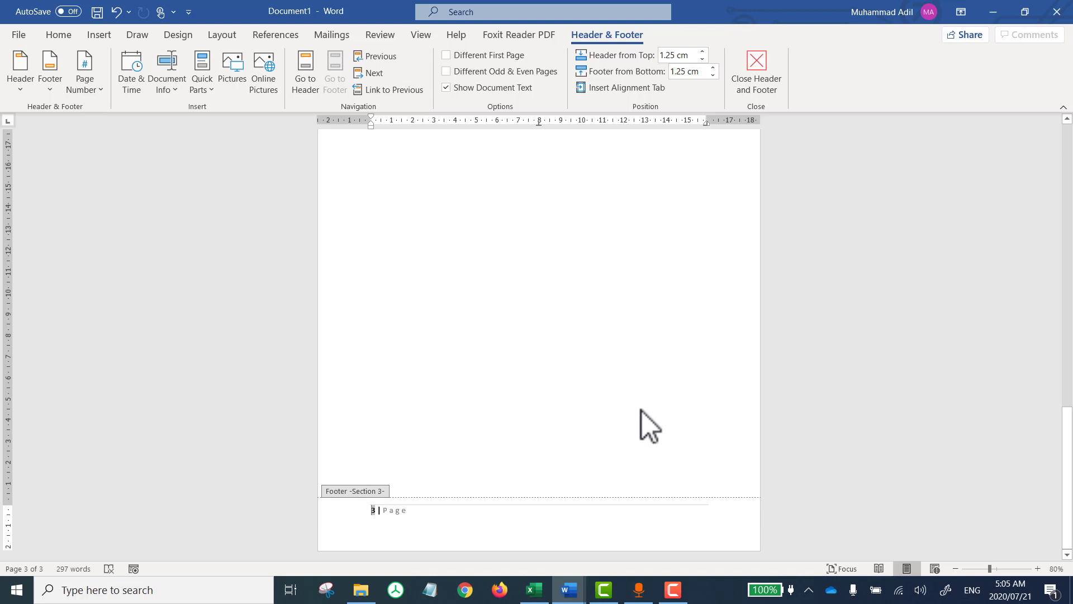
Step: Insert a tab after the page number text in the third page's footer
{"action": "scroll", "coordinate": [642, 410], "scroll_direction": "up", "scroll_amount": 6}
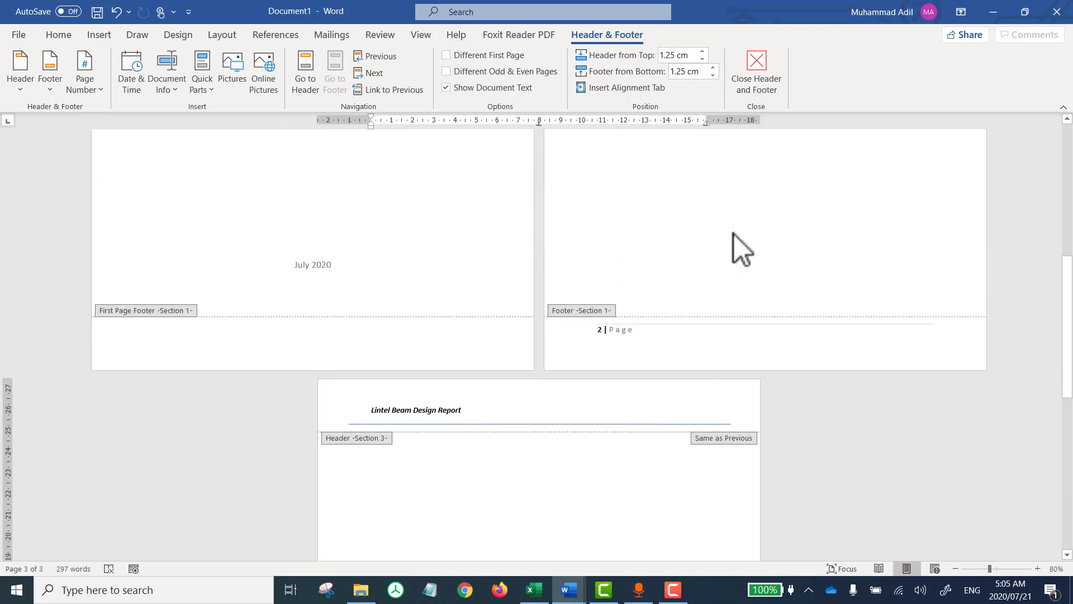
{"action": "scroll", "coordinate": [666, 488], "scroll_direction": "down", "scroll_amount": 6}
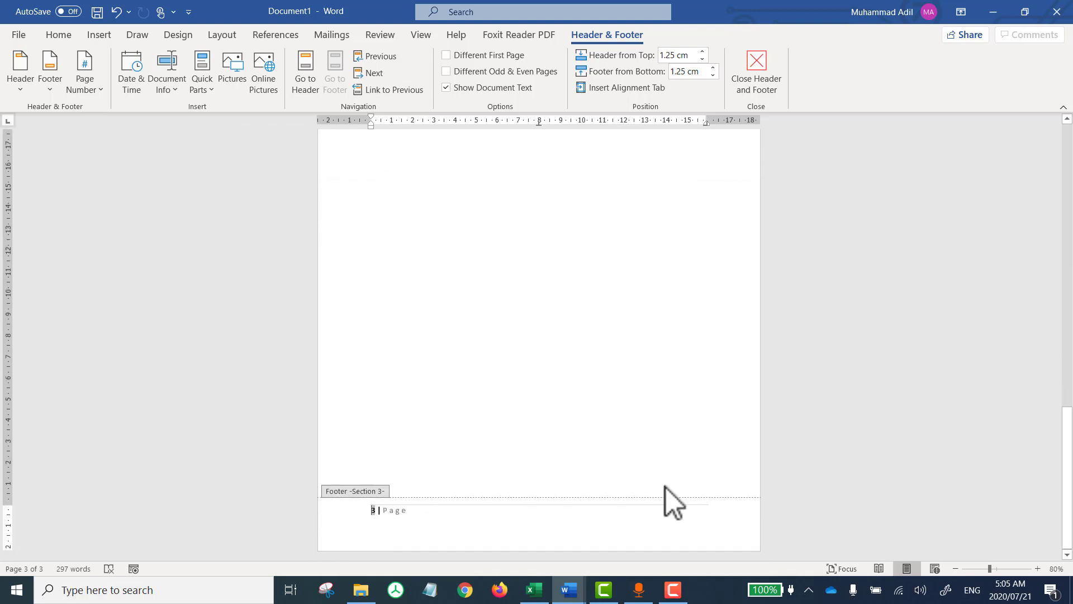
{"action": "left_click", "coordinate": [625, 512]}
{"action": "key", "text": "Tab"}
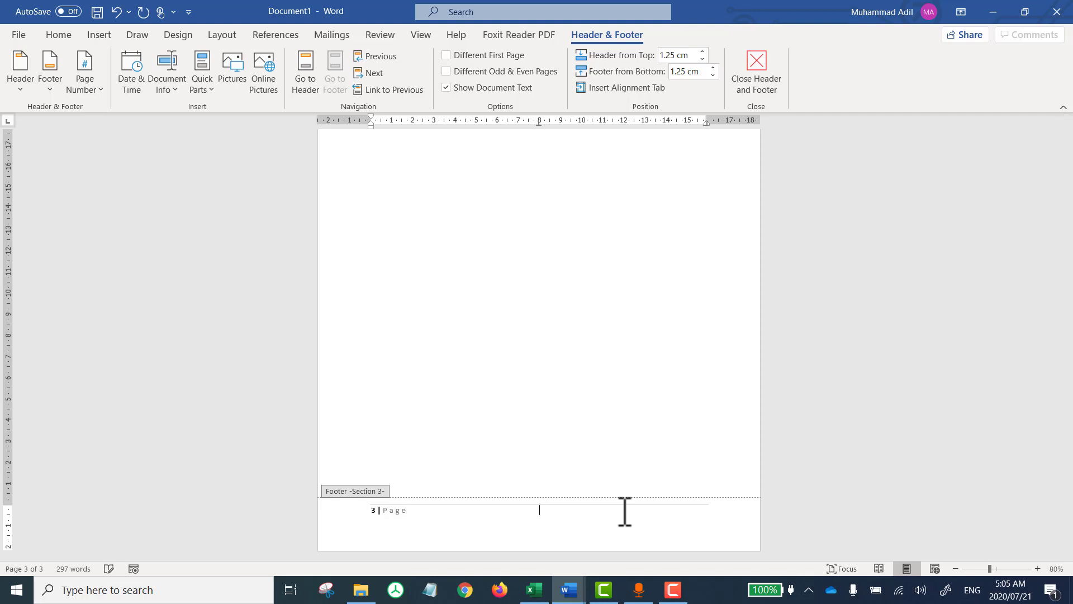
Step: Enter "Footnote: Index Page" in the centre of the Section 3 footer
{"action": "type", "text": "Footnote"}
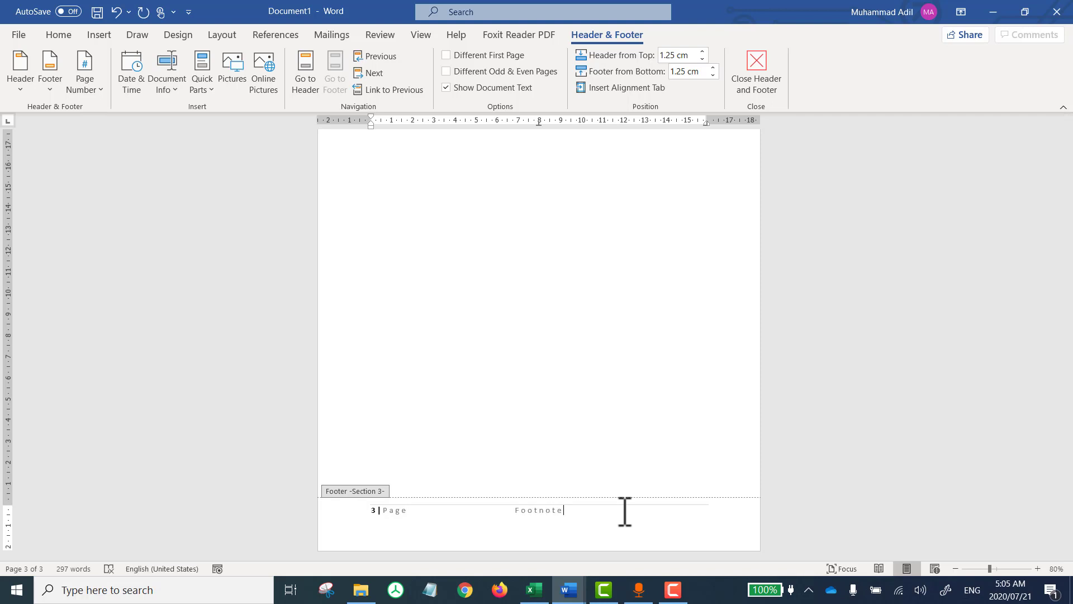
{"action": "type", "text": ": Index Page"}
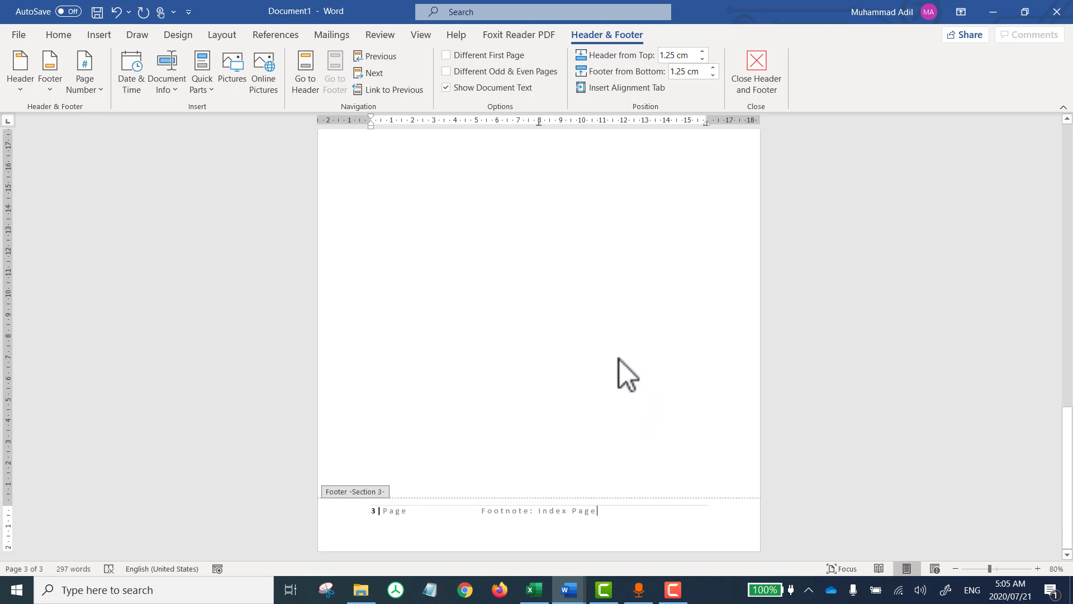
Step: Extend the Section 3 header text to read "Lintel Beam Design Report-Draft"
{"action": "scroll", "coordinate": [619, 359], "scroll_direction": "up", "scroll_amount": 10}
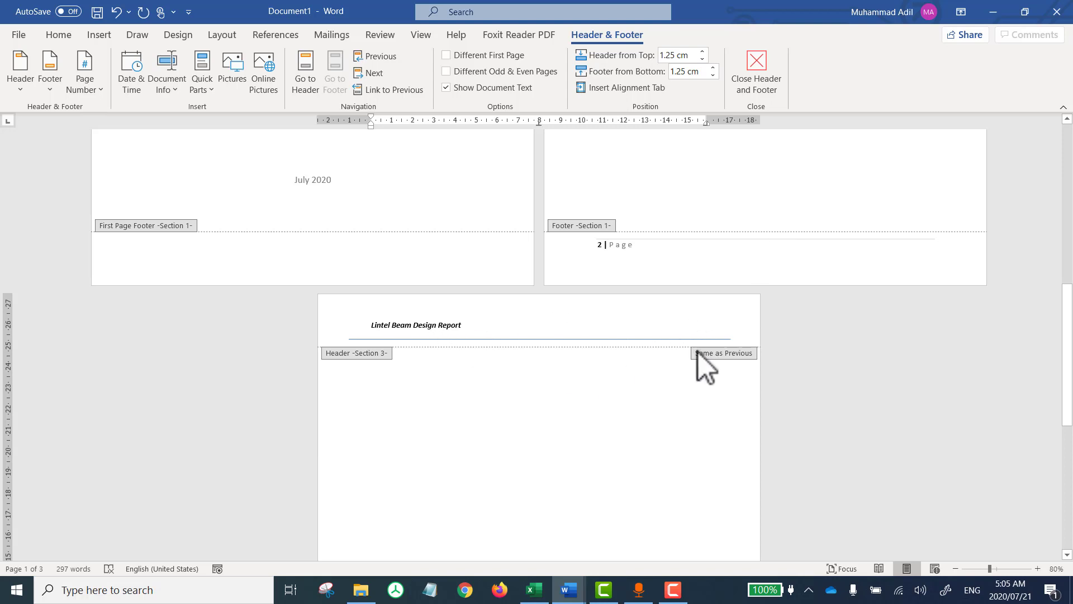
{"action": "left_click", "coordinate": [621, 330]}
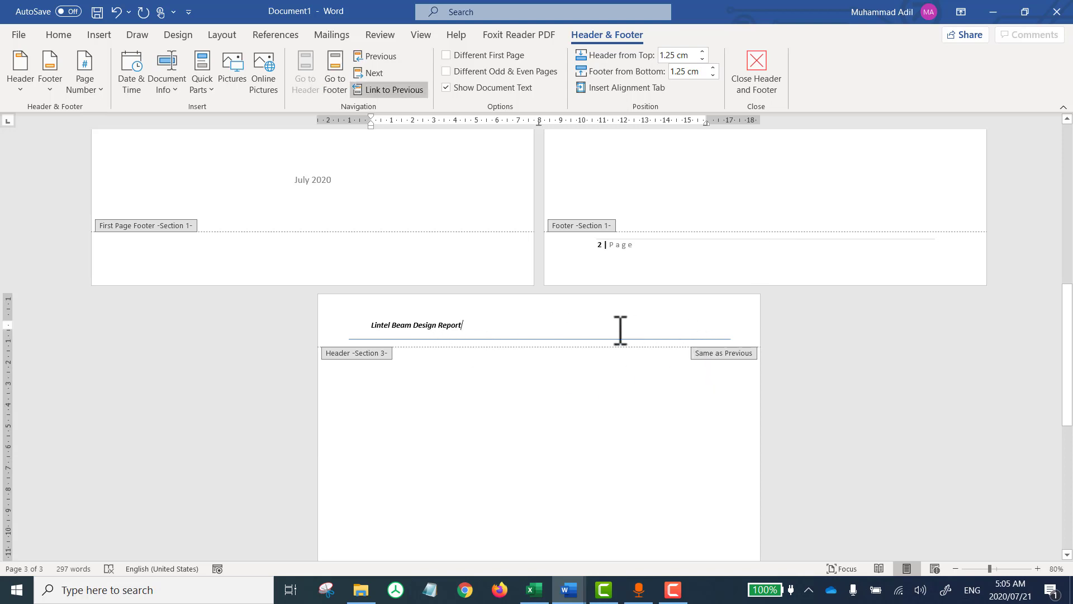
{"action": "type", "text": "-"}
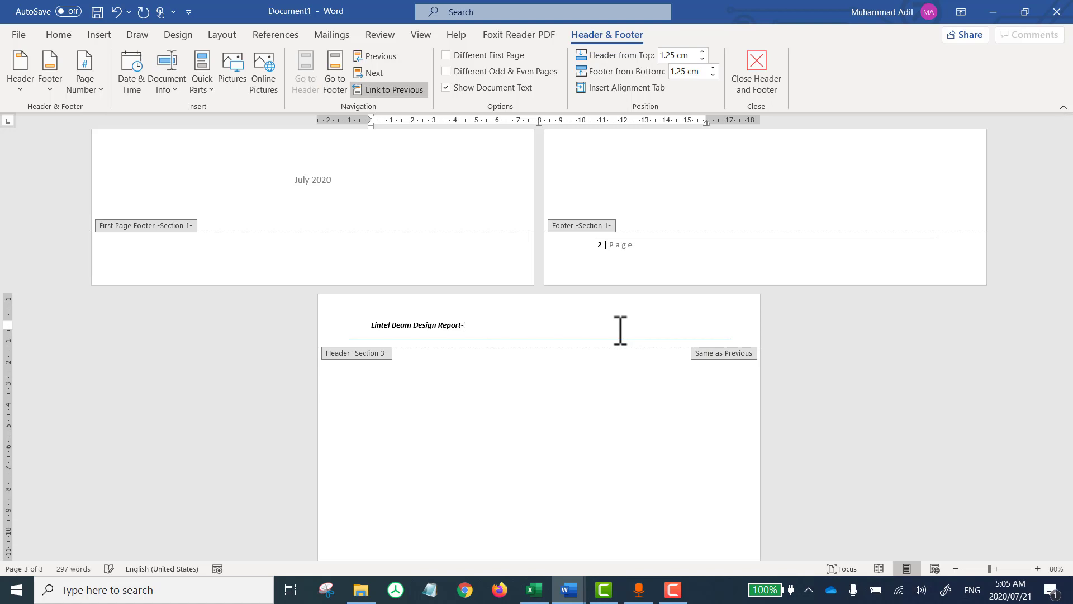
{"action": "type", "text": "Draft"}
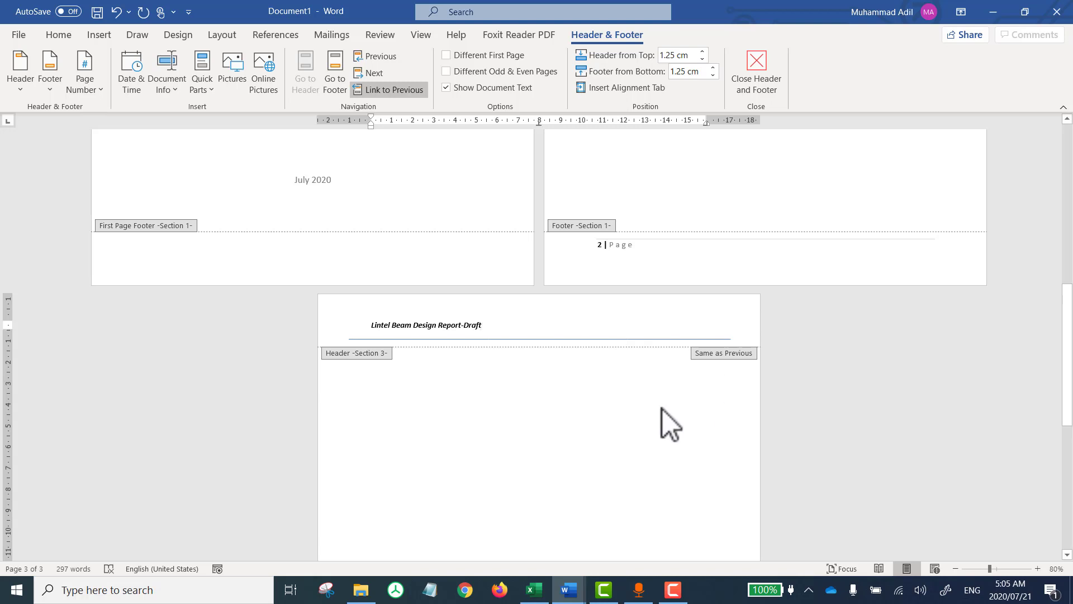
{"action": "scroll", "coordinate": [662, 409], "scroll_direction": "up", "scroll_amount": 3}
{"action": "scroll", "coordinate": [663, 410], "scroll_direction": "up", "scroll_amount": 5}
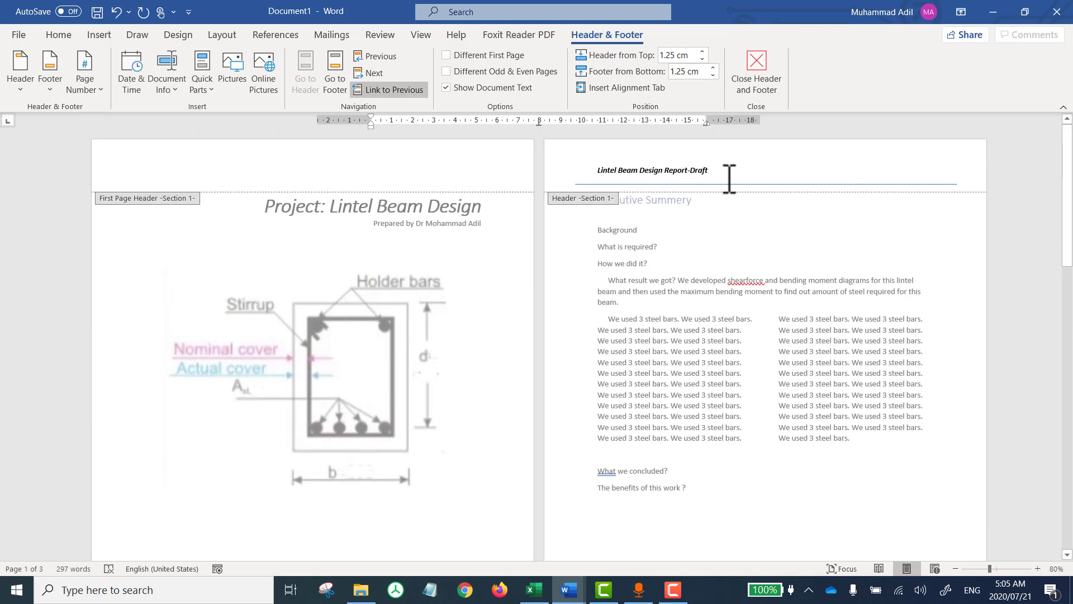
Step: Link the Section 3 footer to the previous section, replacing its own footer content
{"action": "scroll", "coordinate": [722, 343], "scroll_direction": "down", "scroll_amount": 8}
{"action": "left_click", "coordinate": [721, 341]}
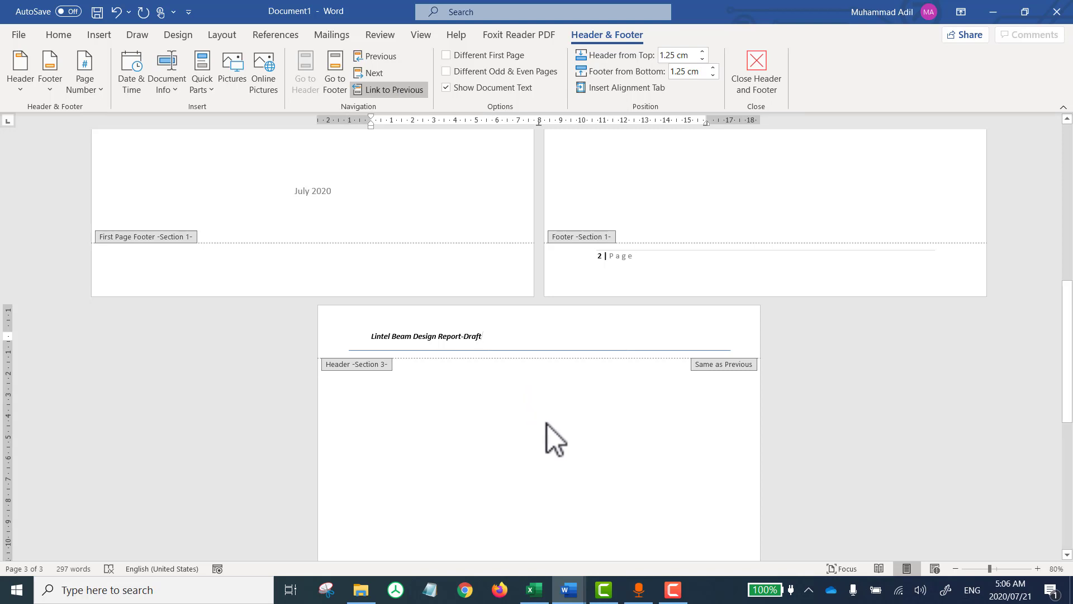
{"action": "scroll", "coordinate": [547, 425], "scroll_direction": "down", "scroll_amount": 6}
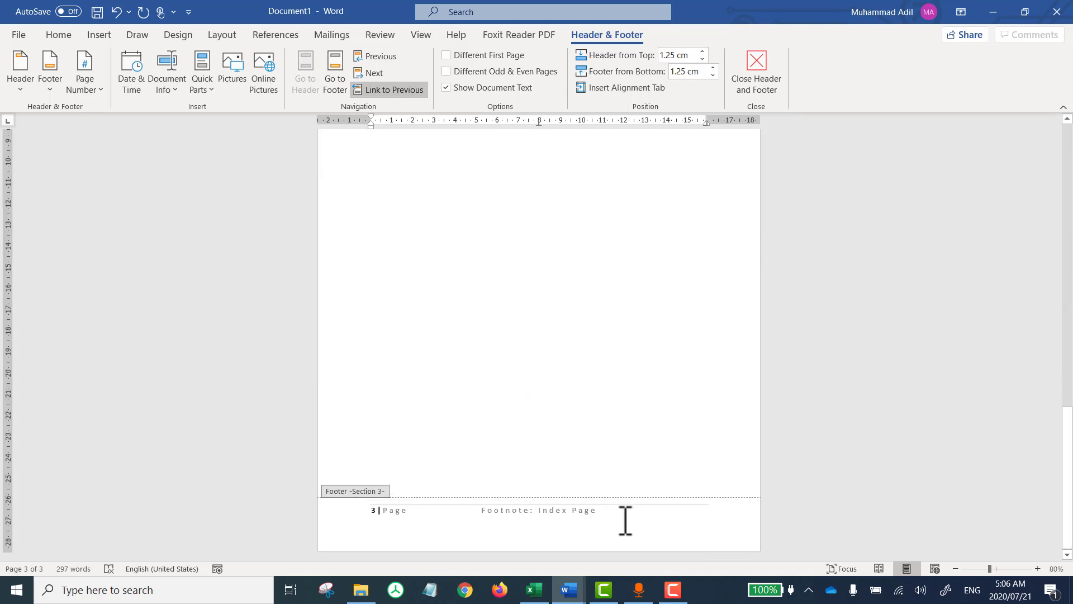
{"action": "left_click", "coordinate": [383, 91]}
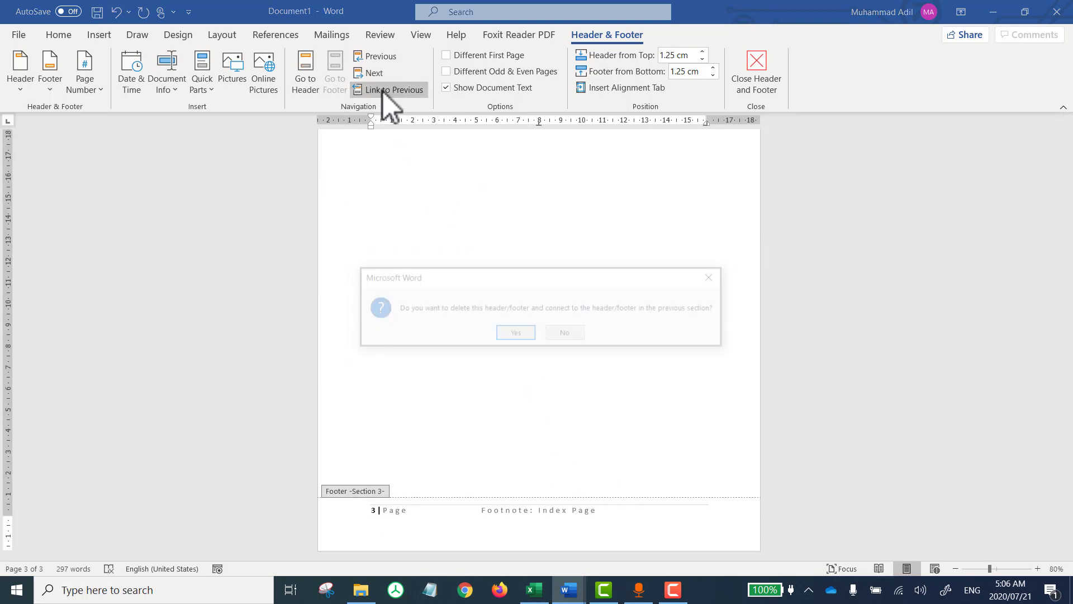
{"action": "left_click", "coordinate": [515, 334]}
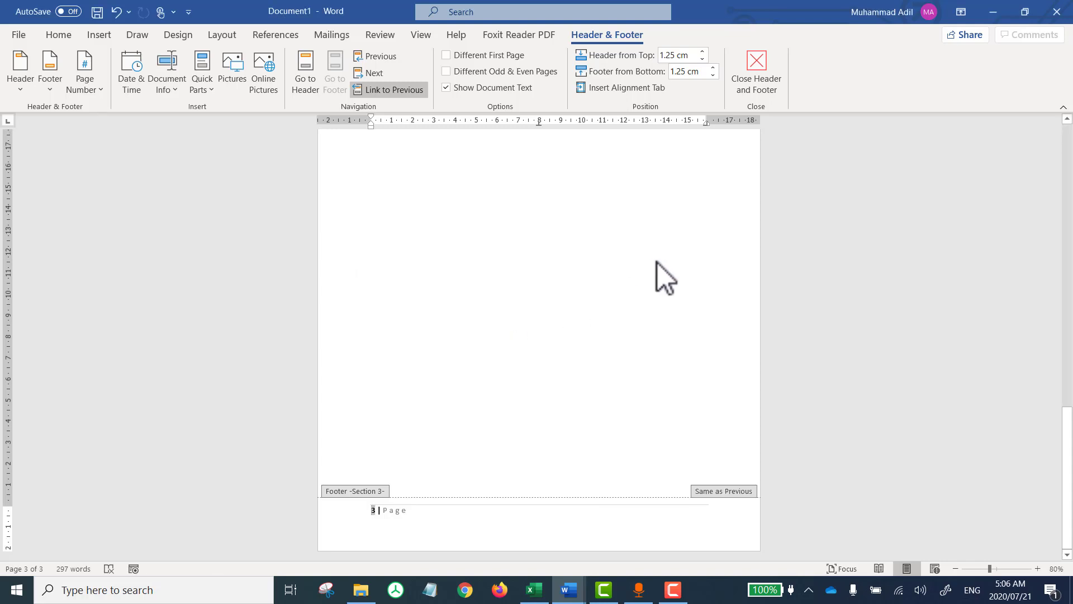
{"action": "scroll", "coordinate": [658, 262], "scroll_direction": "up", "scroll_amount": 10}
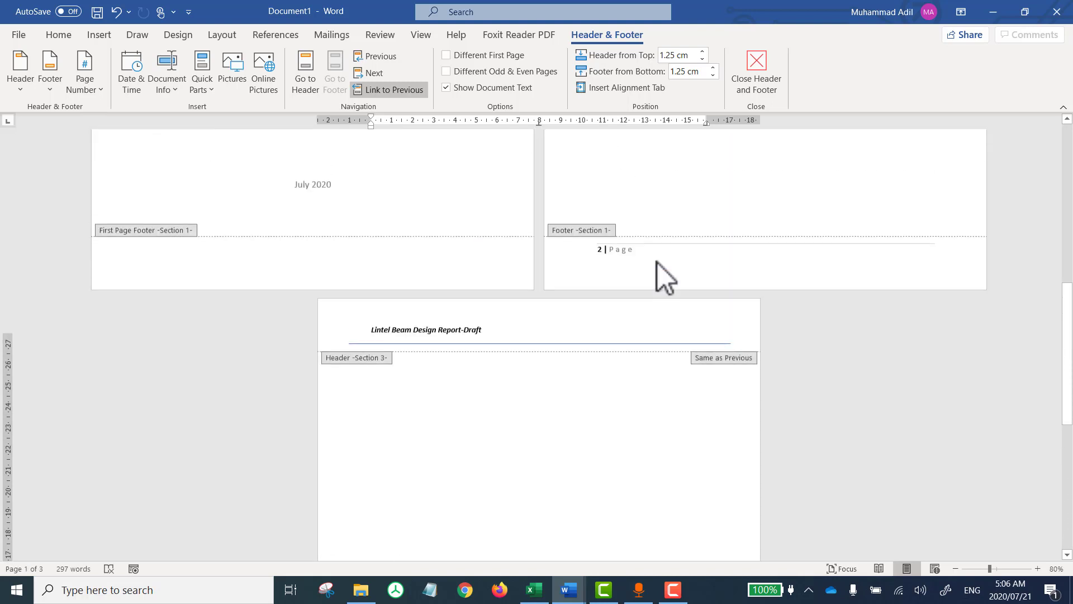
{"action": "scroll", "coordinate": [657, 262], "scroll_direction": "up", "scroll_amount": 1}
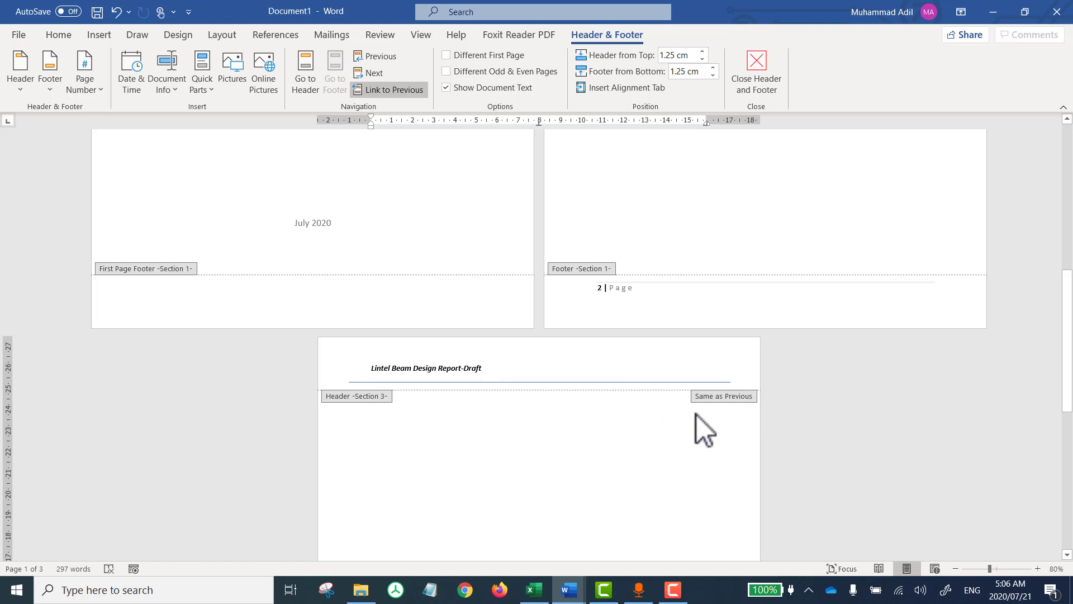
Step: Leave header and footer editing, add the title "Table of Contents" on page 3 and format it as Heading 1
{"action": "scroll", "coordinate": [628, 468], "scroll_direction": "down", "scroll_amount": 4}
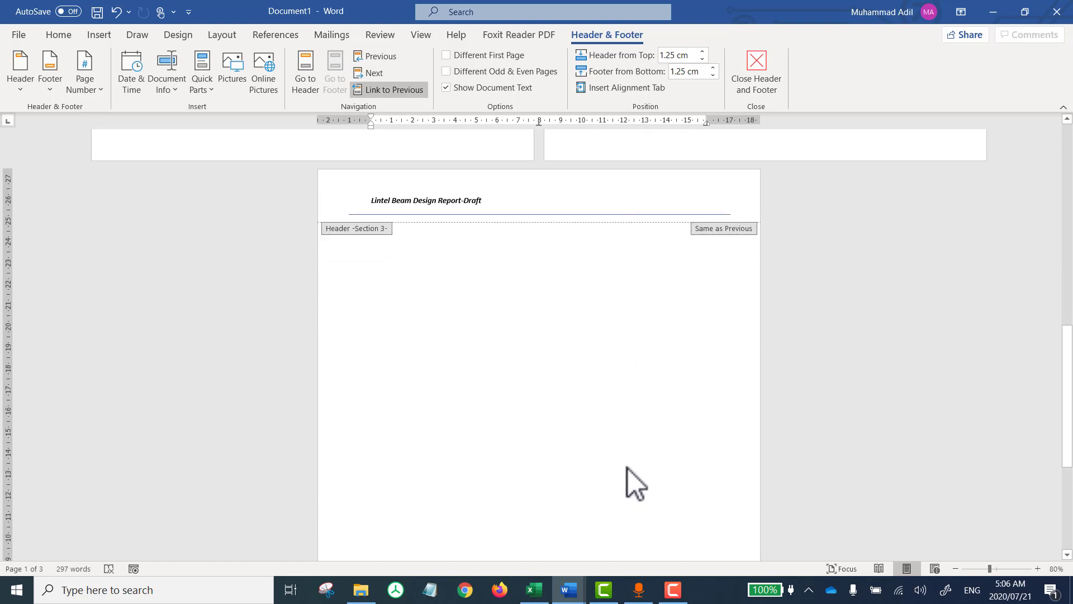
{"action": "double_click", "coordinate": [421, 277]}
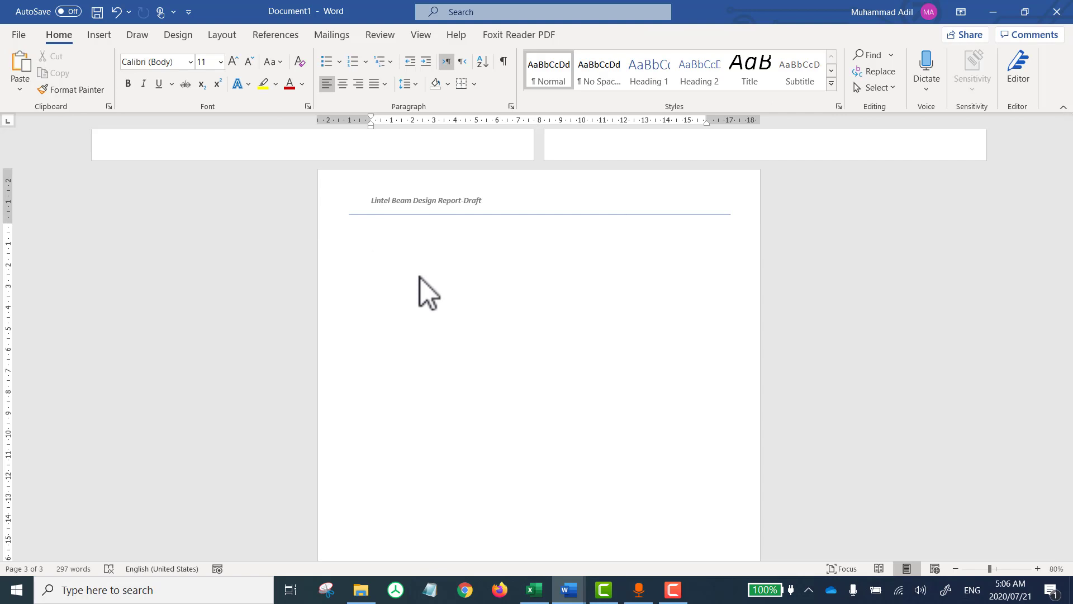
{"action": "type", "text": "Table of Contents"}
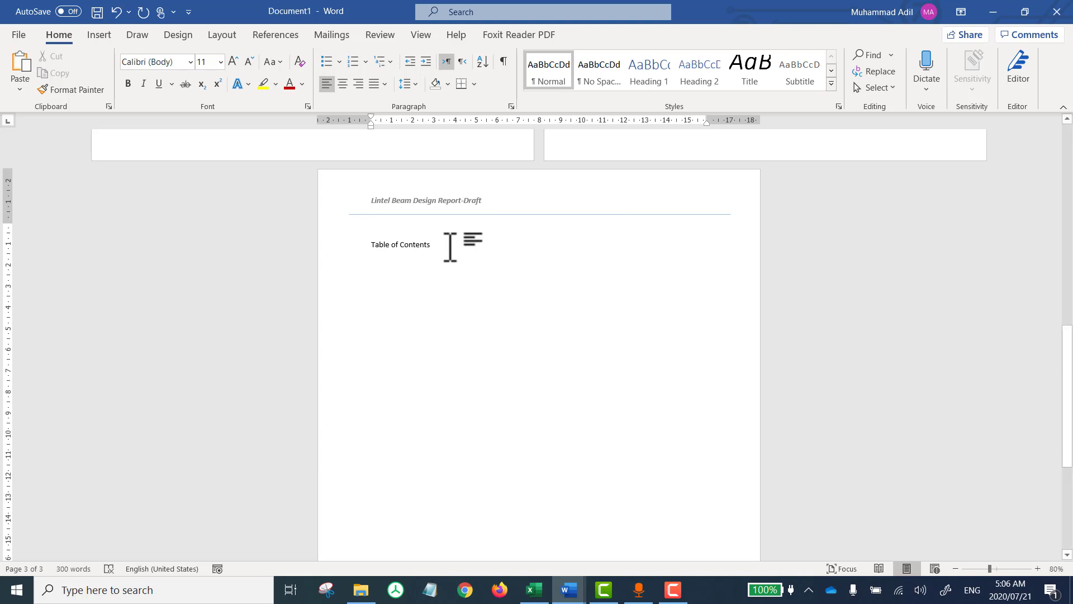
{"action": "left_click_drag", "start_coordinate": [448, 247], "coordinate": [369, 247]}
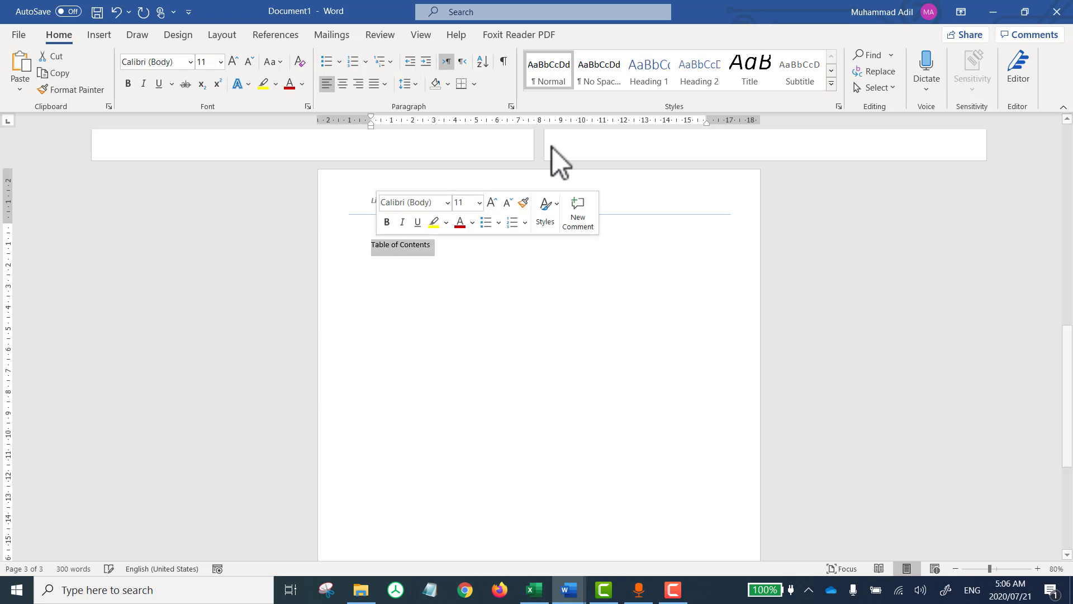
{"action": "left_click", "coordinate": [666, 77]}
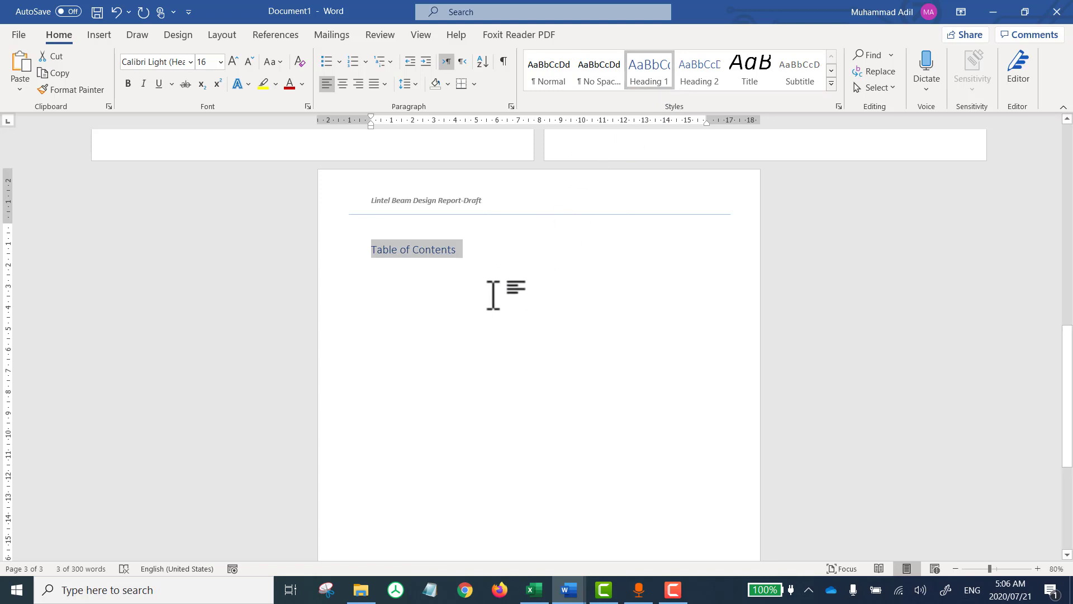
{"action": "left_click", "coordinate": [404, 256]}
{"action": "left_click", "coordinate": [476, 299]}
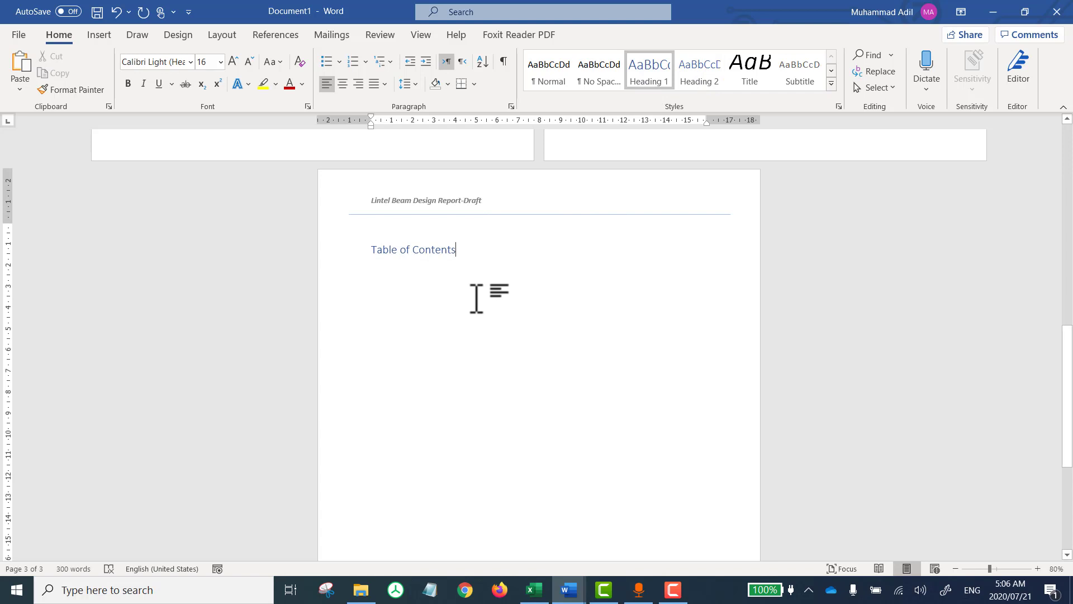
Step: Leave blank lines below the "Table of Contents" heading and insert a page break to start page 4
{"action": "key", "text": "Return"}
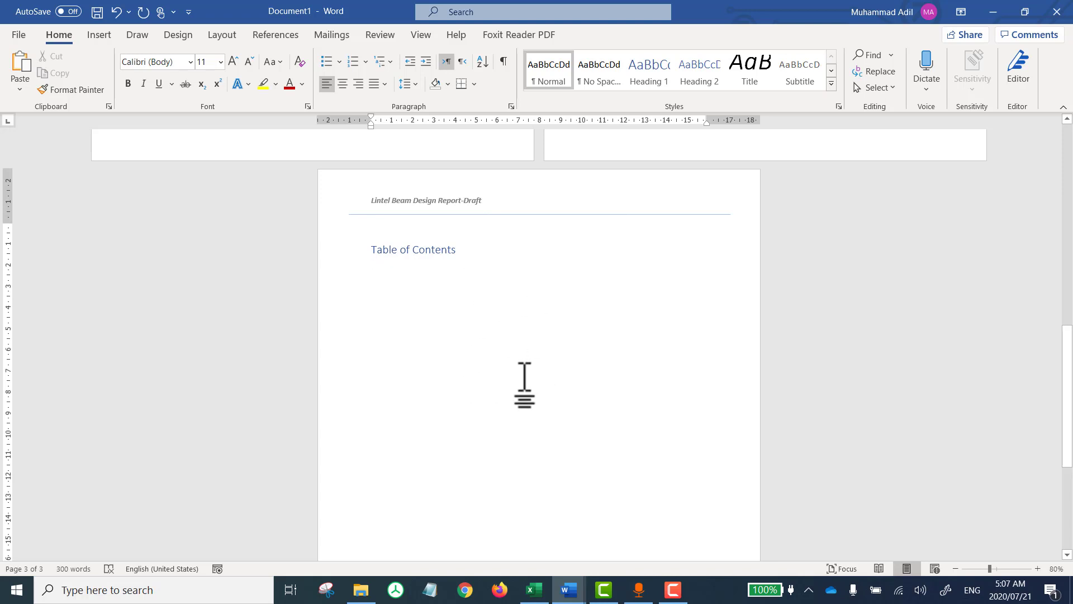
{"action": "key", "text": "Return"}
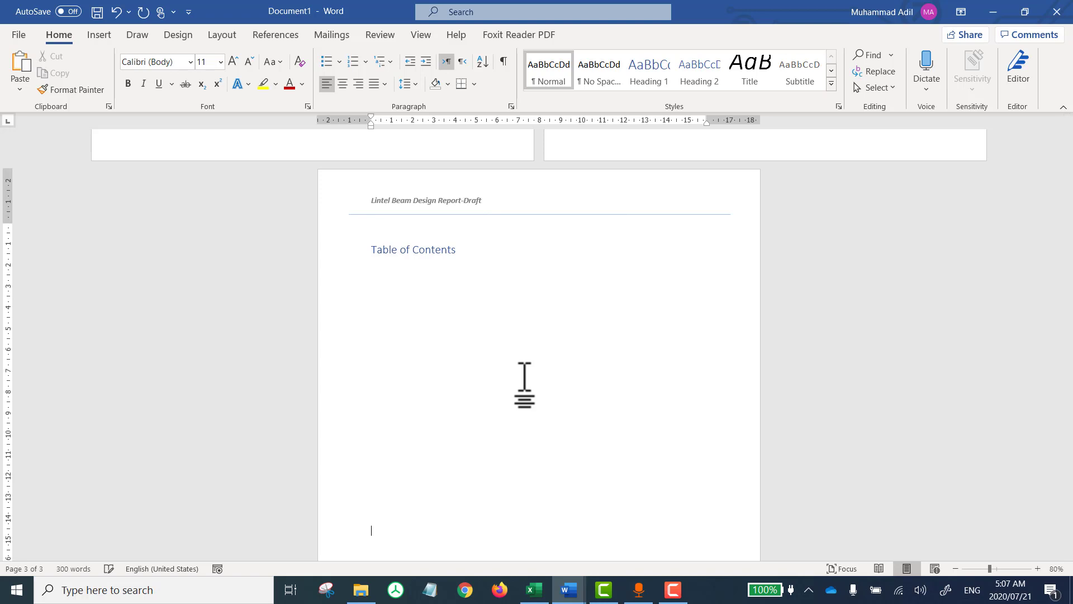
{"action": "scroll", "coordinate": [524, 385], "scroll_direction": "down", "scroll_amount": 3}
{"action": "key", "text": "ctrl+Return"}
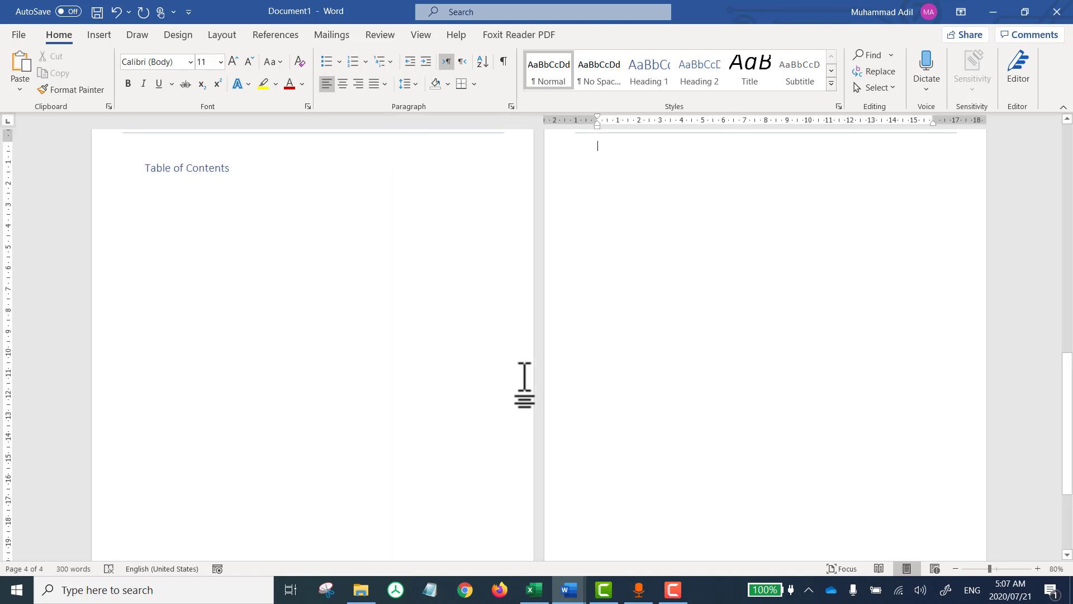
Step: Add the title "Chapter 1 Introduction" on the new page and format it as Heading 1
{"action": "scroll", "coordinate": [524, 380], "scroll_direction": "down", "scroll_amount": 6, "text": "ctrl"}
{"action": "scroll", "coordinate": [524, 380], "scroll_direction": "up", "scroll_amount": 3, "text": "ctrl"}
{"action": "scroll", "coordinate": [524, 380], "scroll_direction": "down", "scroll_amount": 2, "text": "ctrl"}
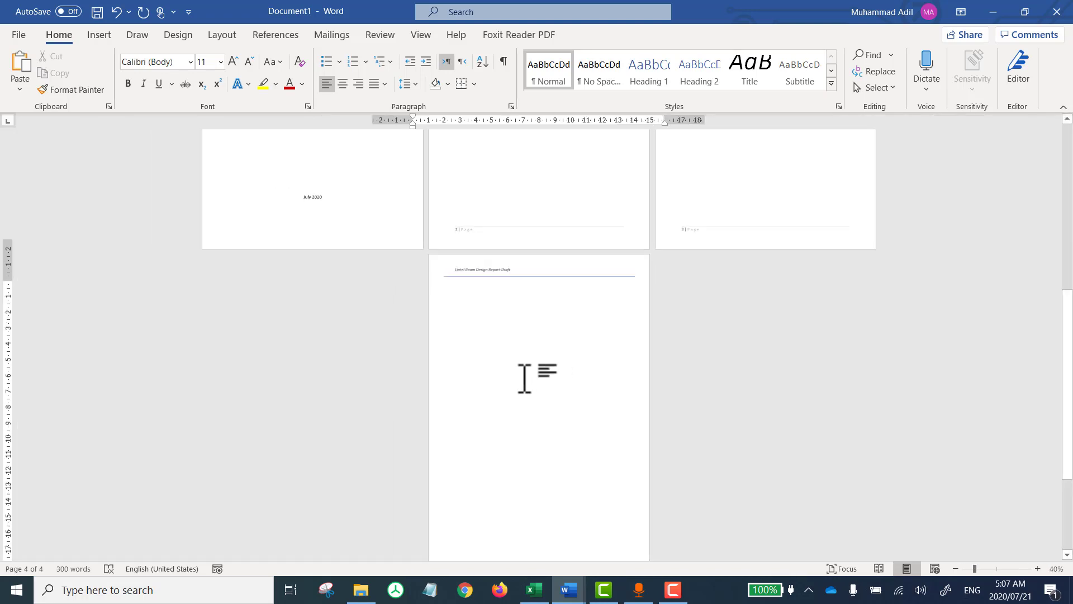
{"action": "scroll", "coordinate": [524, 379], "scroll_direction": "up", "scroll_amount": 3, "text": "ctrl"}
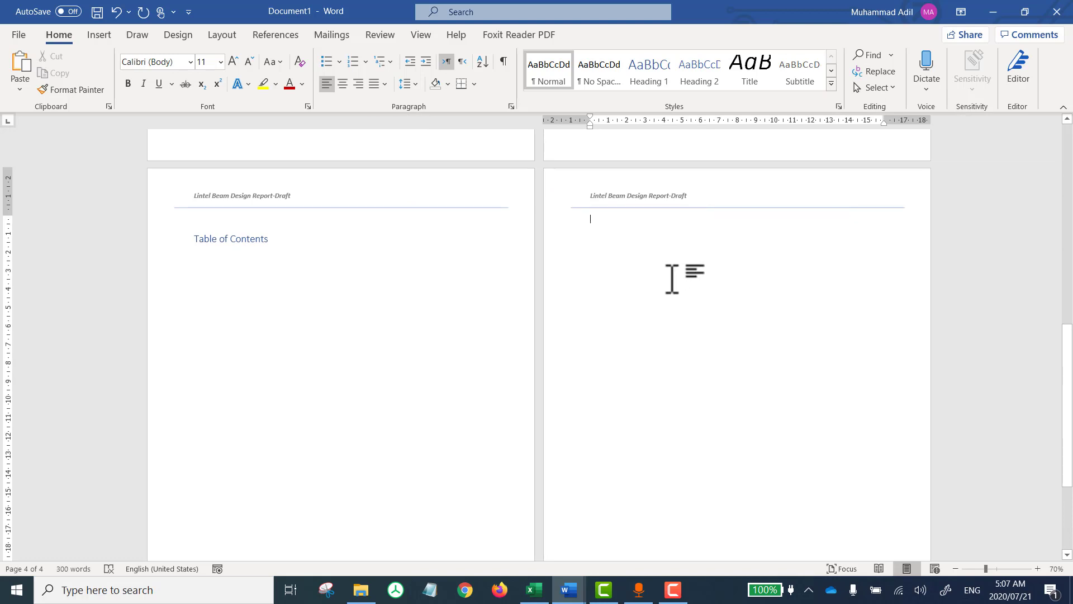
{"action": "type", "text": "Chapter 1"}
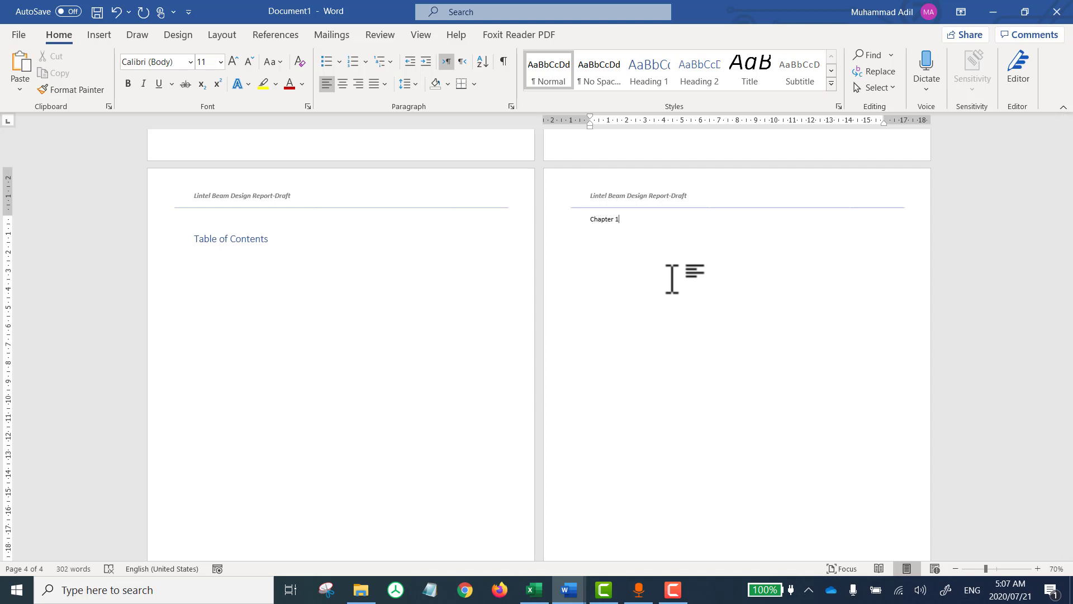
{"action": "type", "text": " Introduction"}
{"action": "left_click", "coordinate": [643, 220]}
{"action": "left_click", "coordinate": [649, 79]}
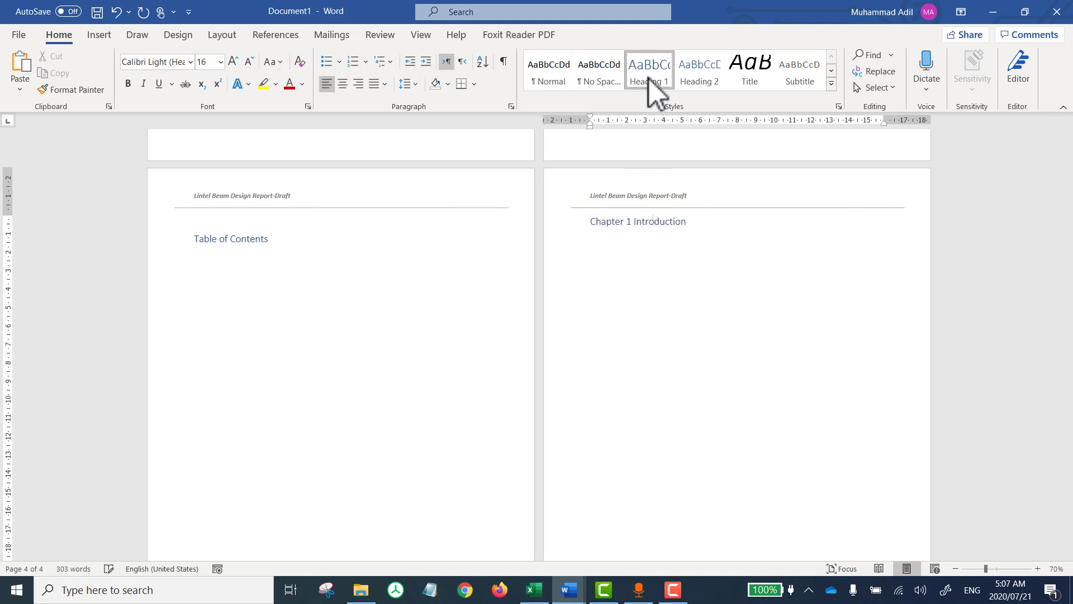
Step: Add the numbered item "1.1 Introduction" below the chapter heading and start the following list item
{"action": "left_click", "coordinate": [618, 239]}
{"action": "key", "text": "Return"}
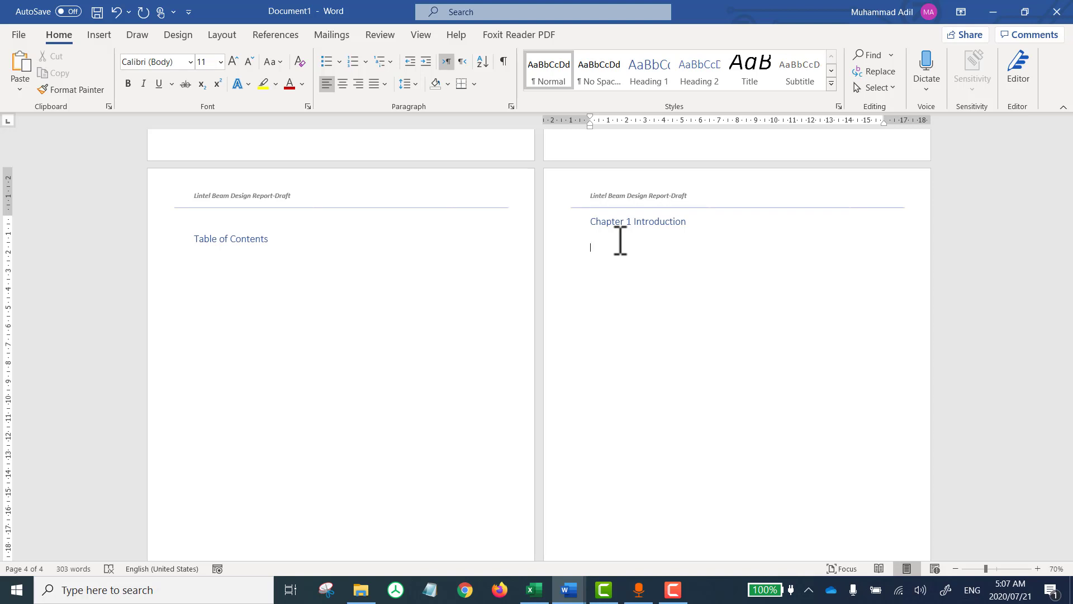
{"action": "type", "text": "1"}
{"action": "type", "text": "Introduction"}
{"action": "key", "text": "BackSpace"}
{"action": "key", "text": "BackSpace"}
{"action": "key", "text": "BackSpace"}
{"action": "key", "text": "BackSpace"}
{"action": "key", "text": "BackSpace"}
{"action": "key", "text": "BackSpace"}
{"action": "type", "text": "duction"}
{"action": "key", "text": "Return"}
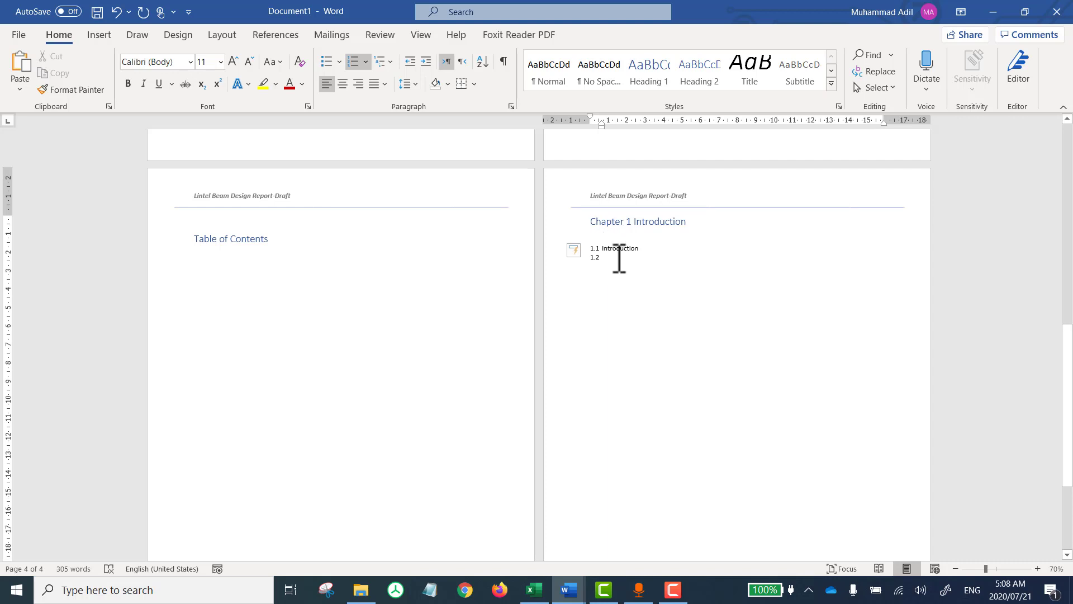
Step: Apply the Heading 2 style to the "Introduction" item under the chapter heading
{"action": "scroll", "coordinate": [619, 259], "scroll_direction": "up", "scroll_amount": 9, "text": "ctrl"}
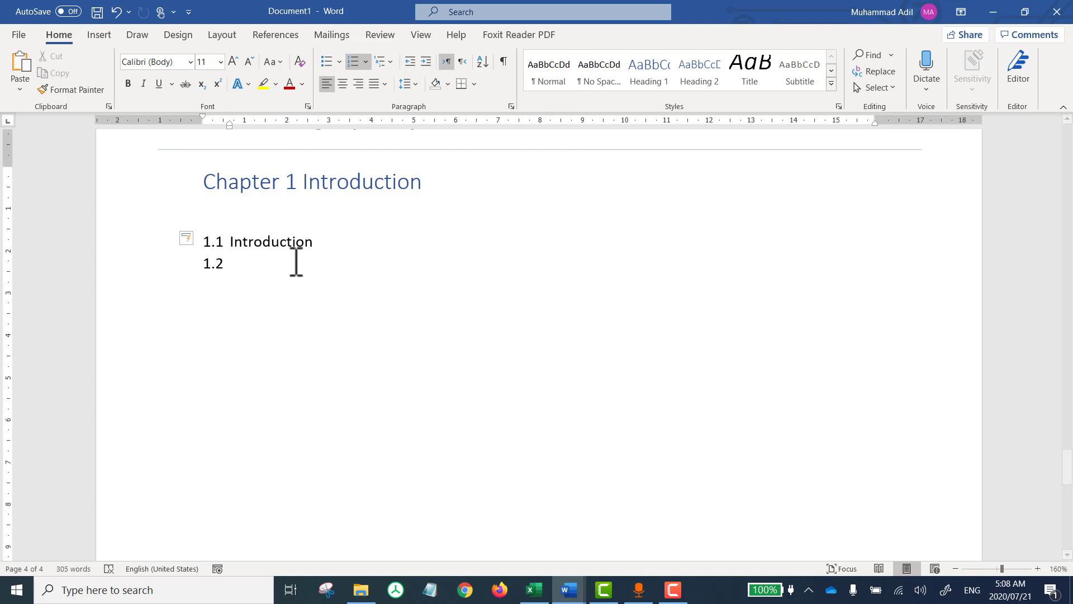
{"action": "left_click", "coordinate": [281, 241]}
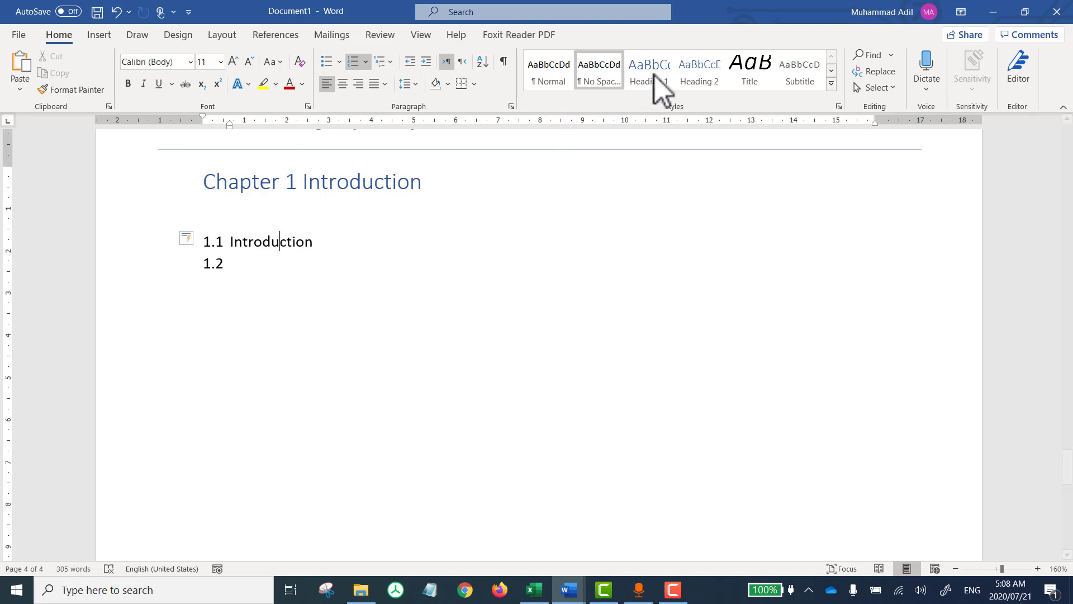
{"action": "left_click", "coordinate": [695, 66]}
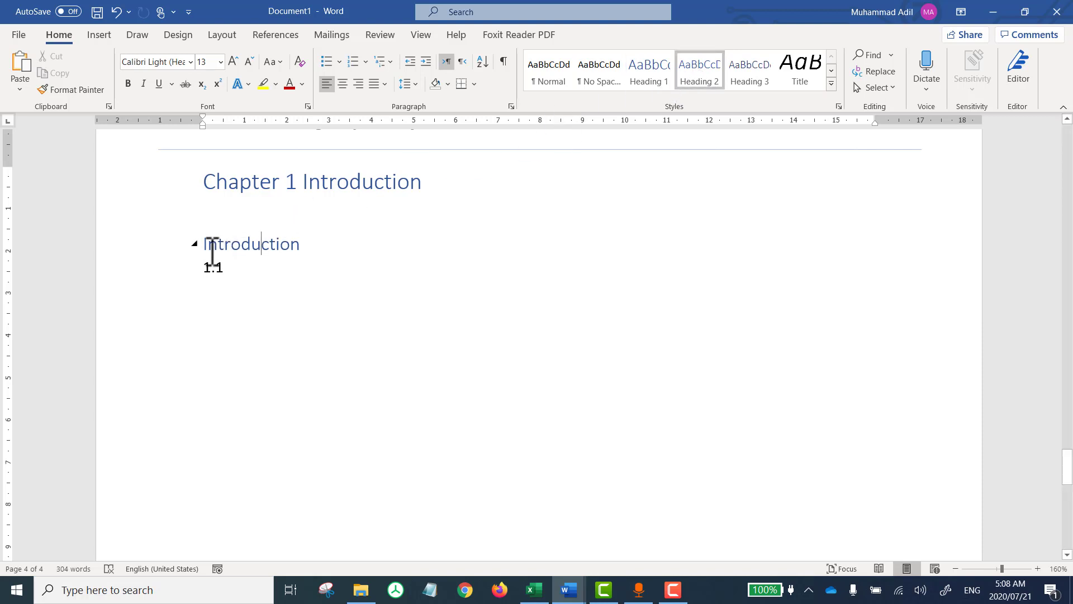
Step: Modify the Heading 2 style's font color, trying standard red and green before choosing the darker green Accent 6 theme shade
{"action": "right_click", "coordinate": [698, 72]}
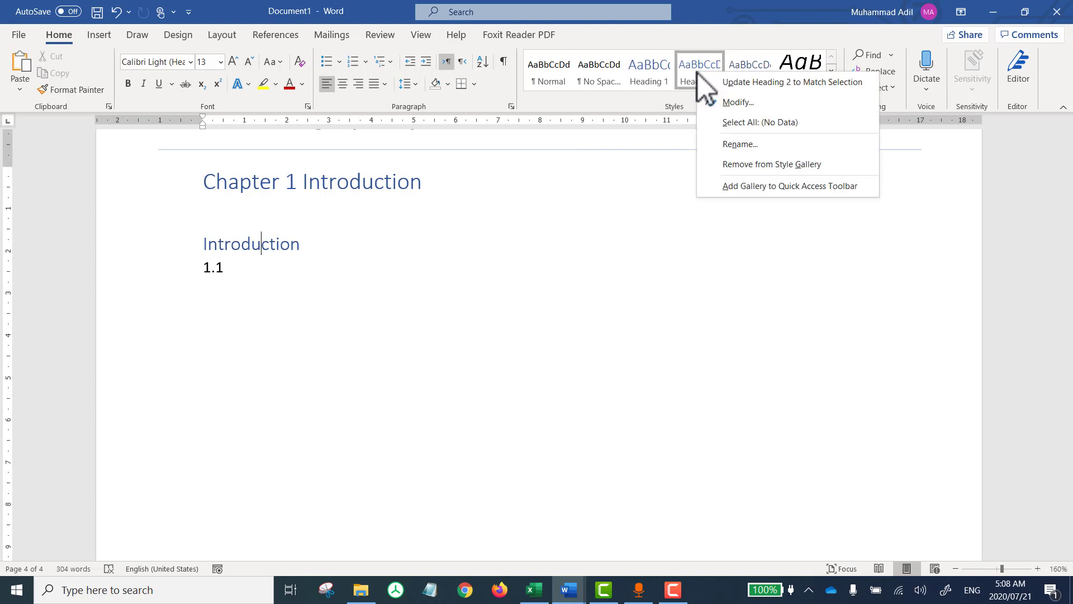
{"action": "left_click", "coordinate": [729, 103]}
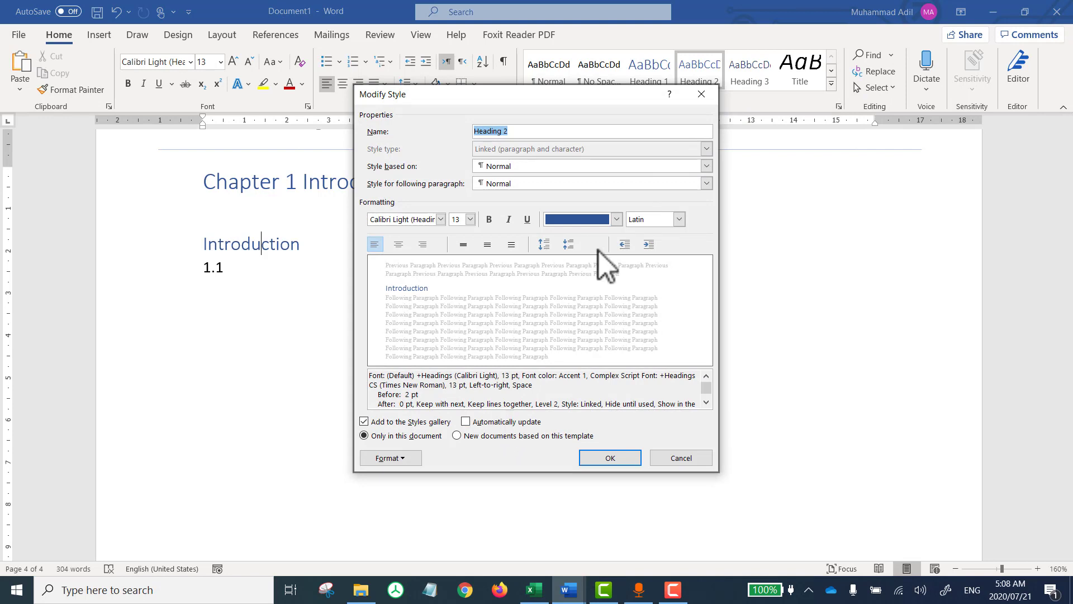
{"action": "left_click", "coordinate": [616, 220]}
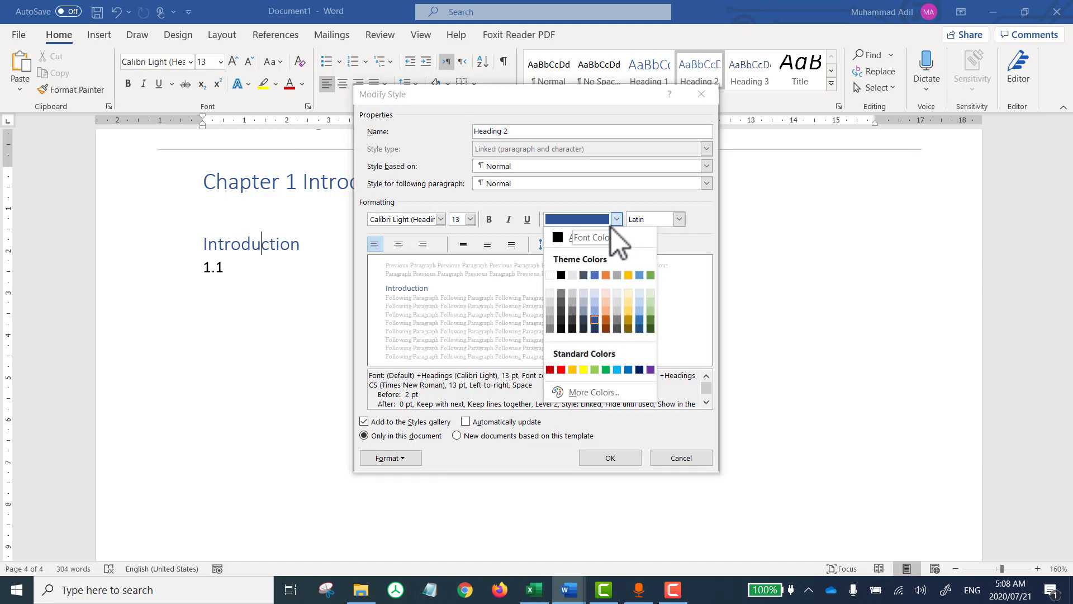
{"action": "left_click", "coordinate": [562, 369]}
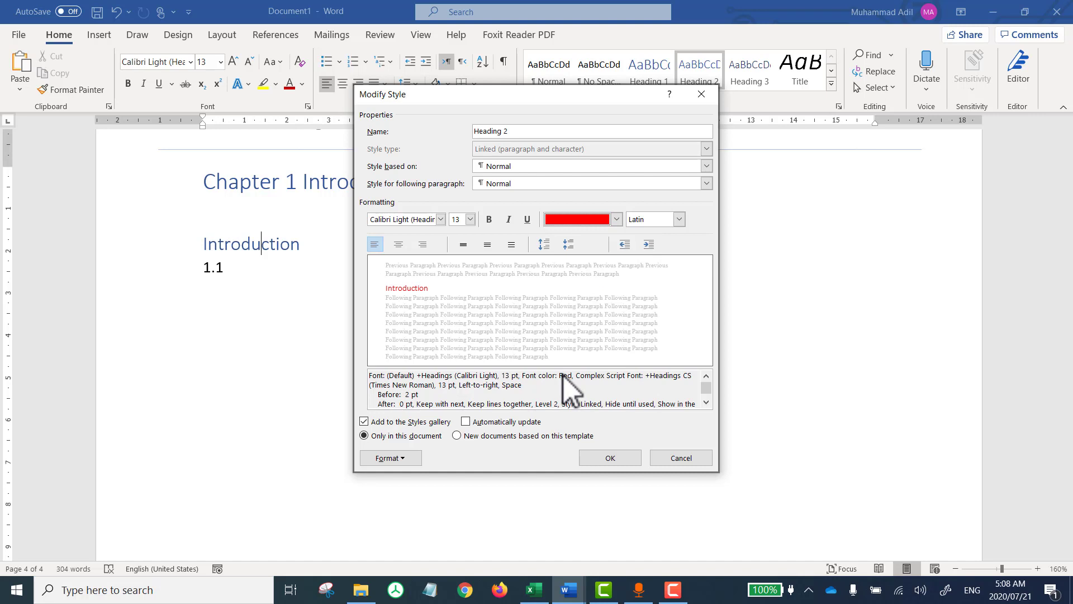
{"action": "left_click", "coordinate": [616, 219]}
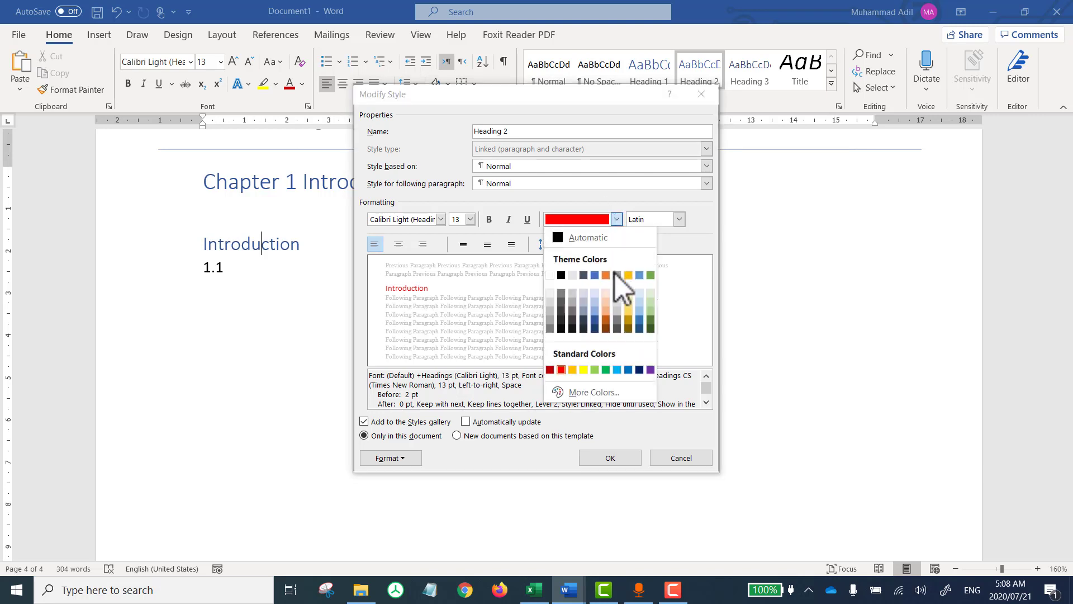
{"action": "left_click", "coordinate": [606, 369]}
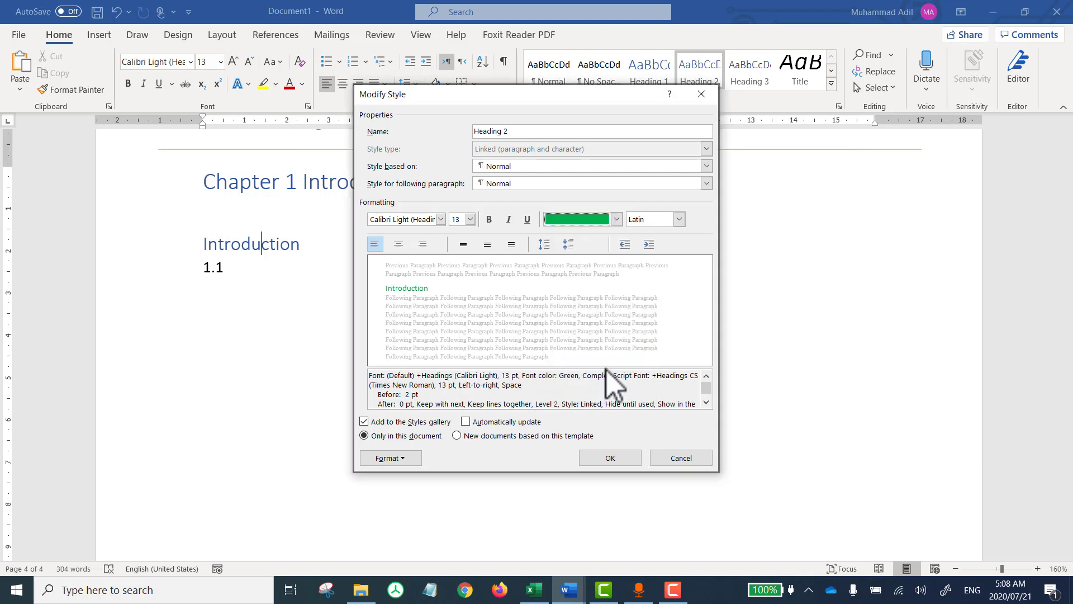
{"action": "left_click", "coordinate": [618, 219]}
{"action": "left_click", "coordinate": [651, 320]}
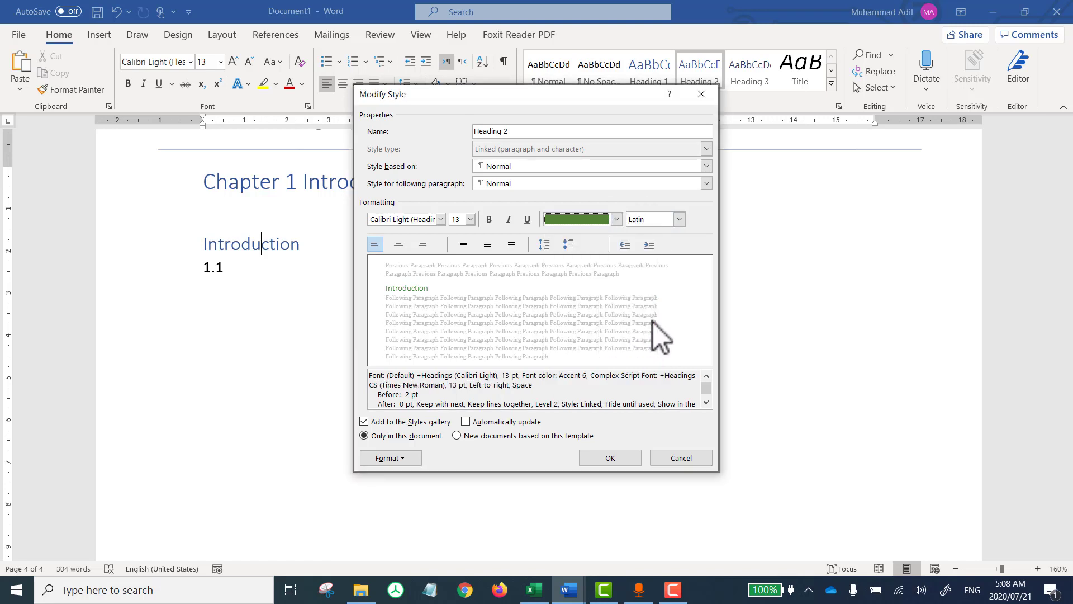
Step: Set the Heading 2 style's font size to 14 and apply the style changes
{"action": "left_click", "coordinate": [470, 219]}
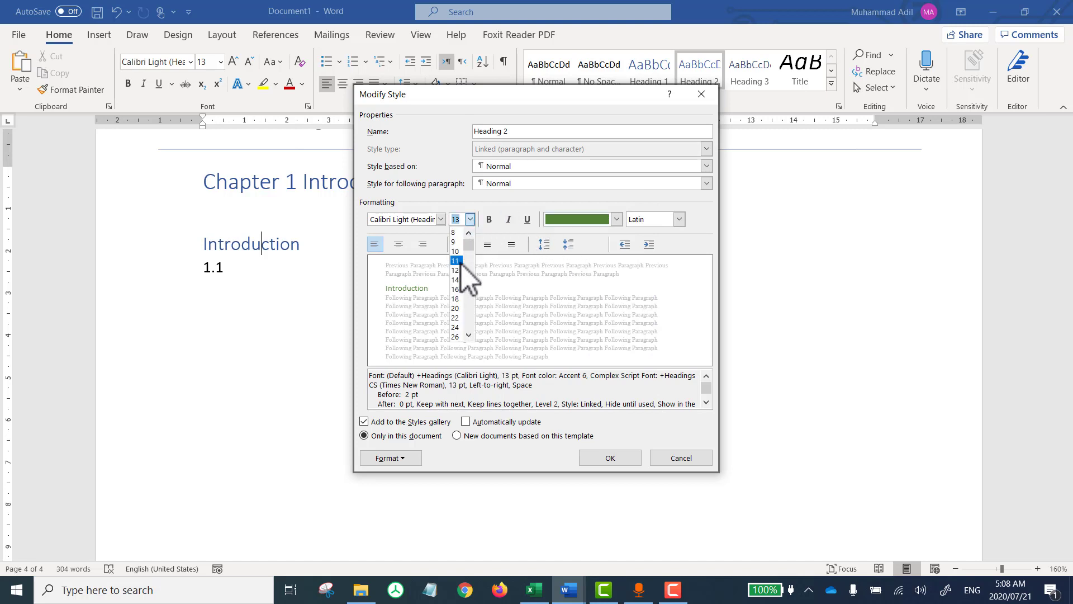
{"action": "left_click", "coordinate": [460, 281]}
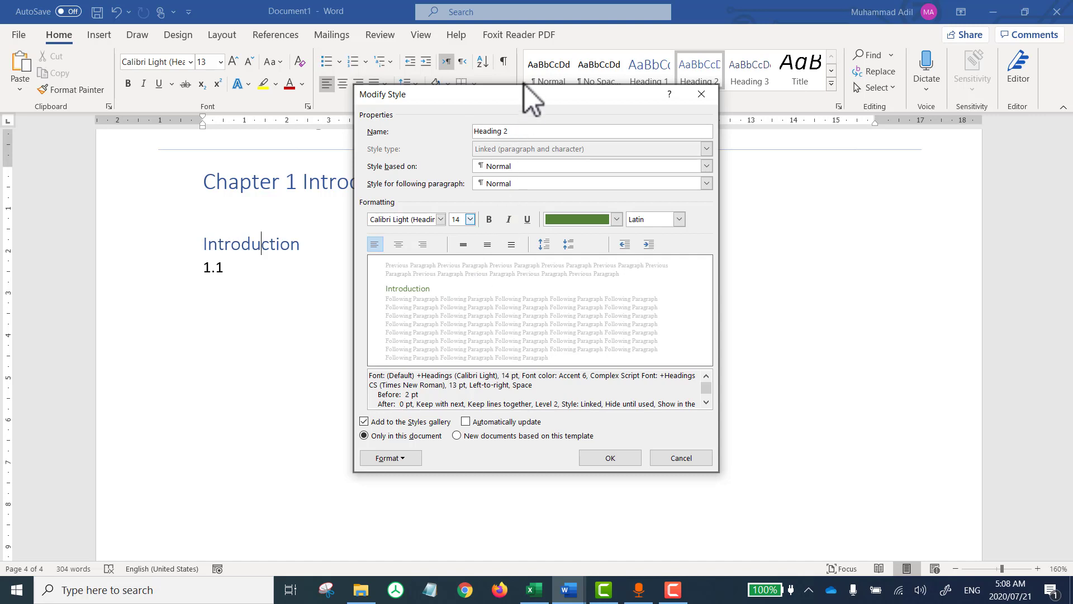
{"action": "left_click_drag", "start_coordinate": [525, 92], "coordinate": [616, 150]}
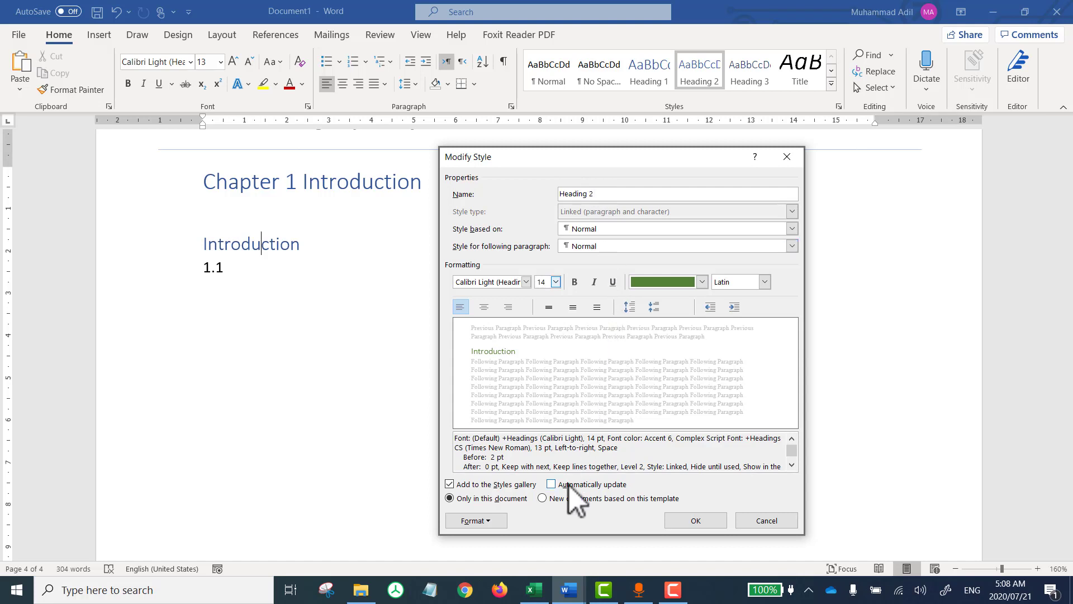
{"action": "left_click", "coordinate": [682, 524]}
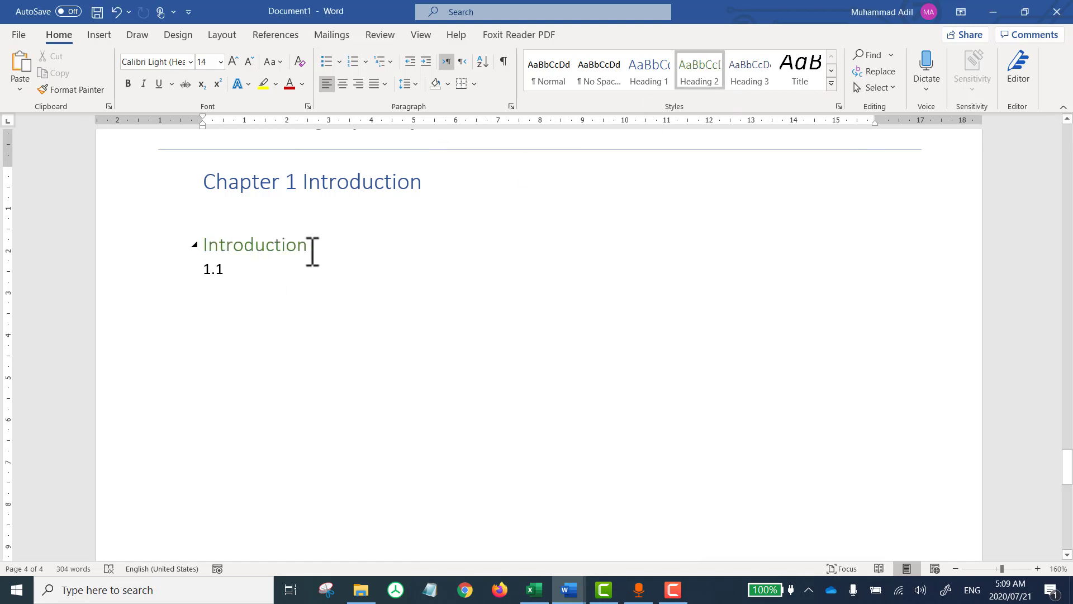
Step: Add the number "1.1" in front of the "Introduction" subheading
{"action": "left_click", "coordinate": [249, 272]}
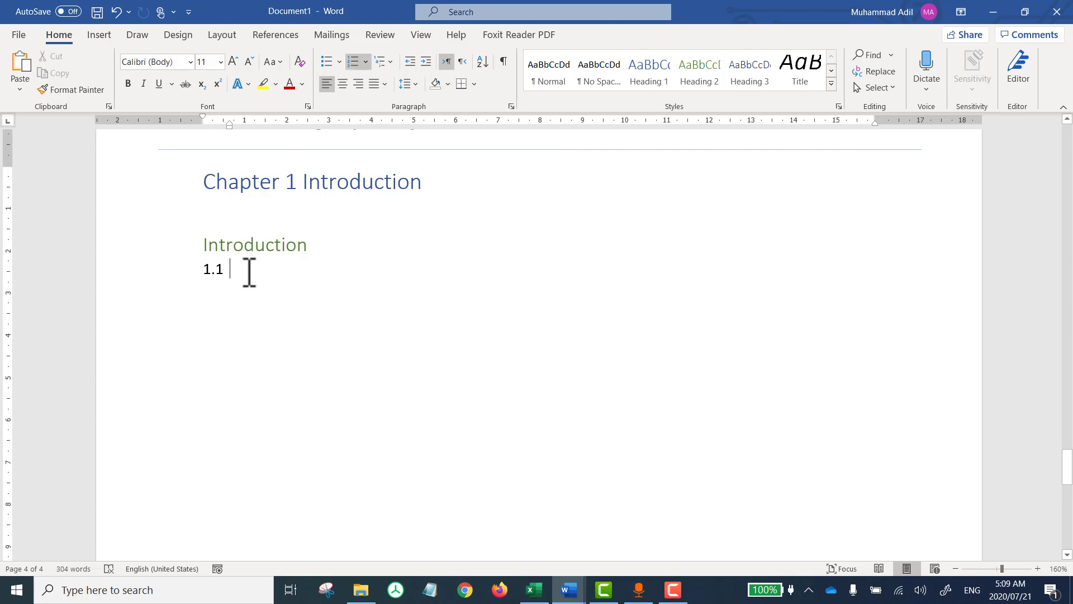
{"action": "left_click", "coordinate": [206, 246]}
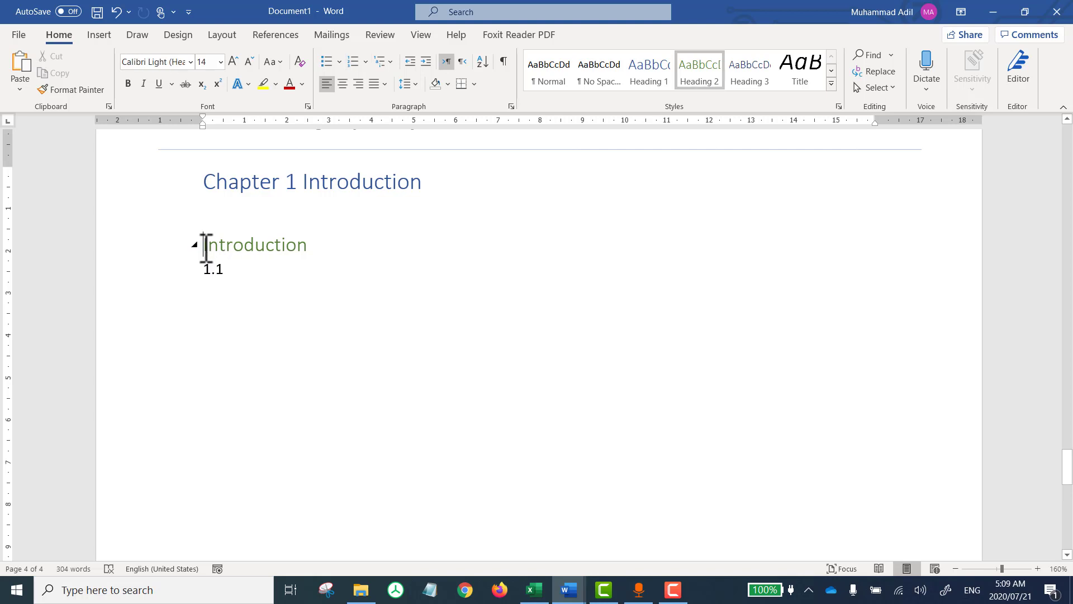
{"action": "type", "text": "1.1"}
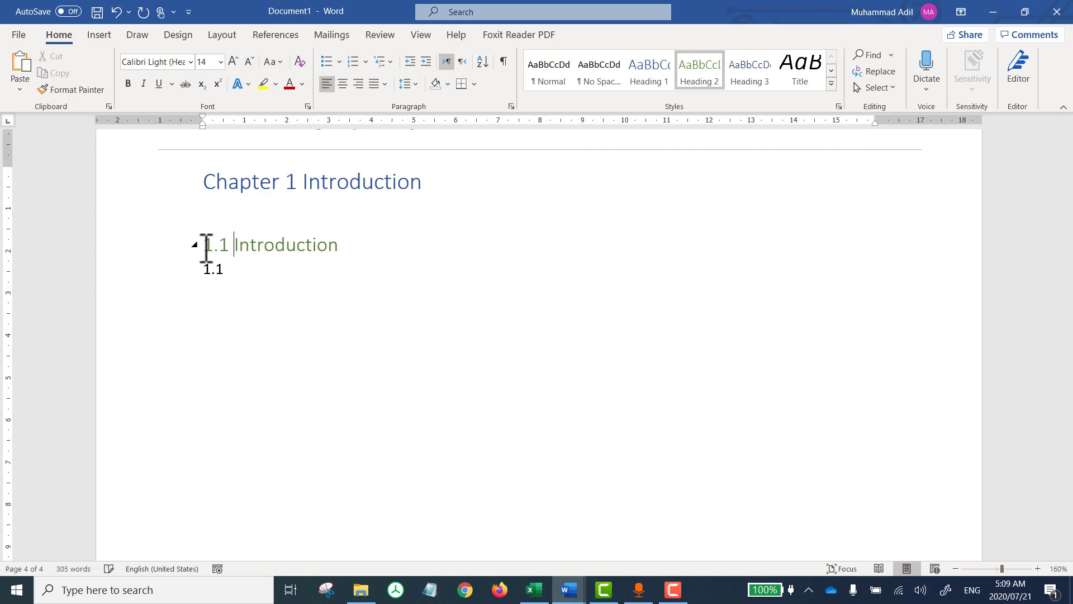
Step: Insert unnumbered blank lines in Normal style between the 1.1 Introduction subheading and the numbered item below it
{"action": "left_click", "coordinate": [340, 244]}
{"action": "key", "text": "Return"}
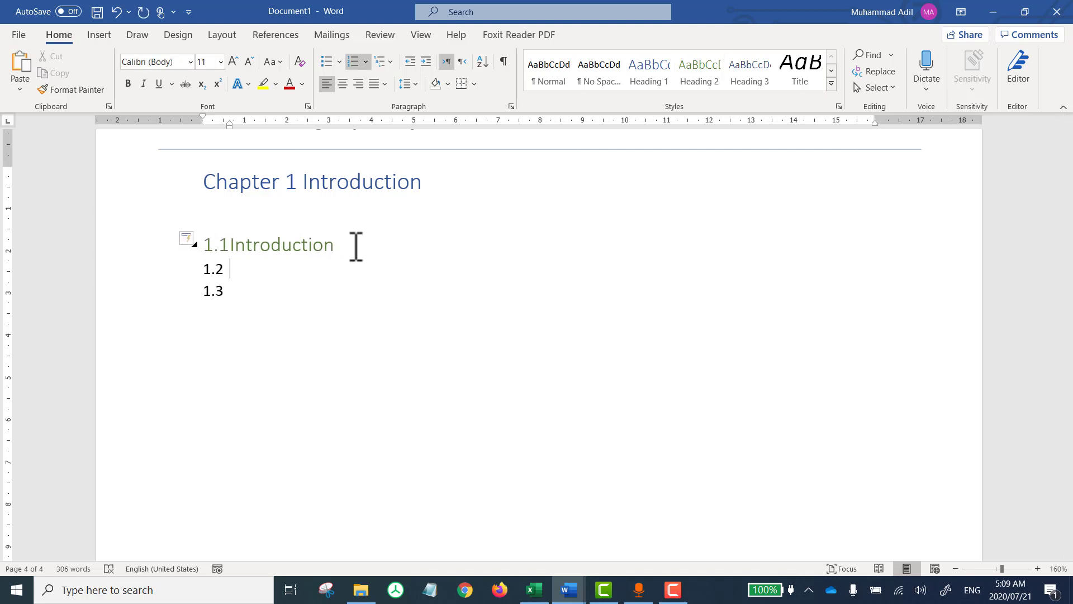
{"action": "key", "text": "shift+Tab"}
{"action": "key", "text": "BackSpace"}
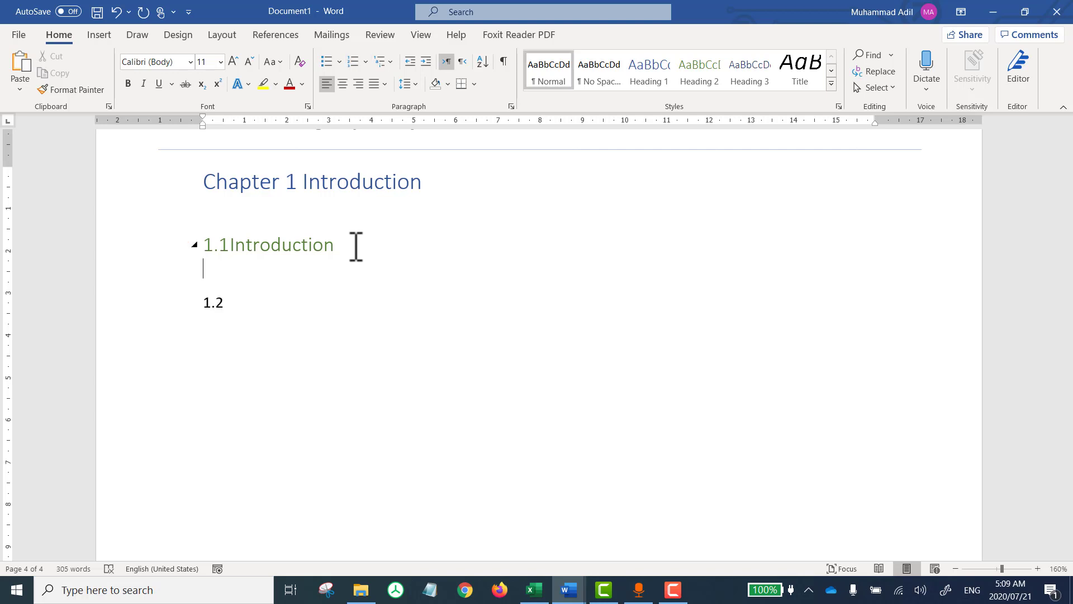
{"action": "key", "text": "Return"}
{"action": "key", "text": "Up"}
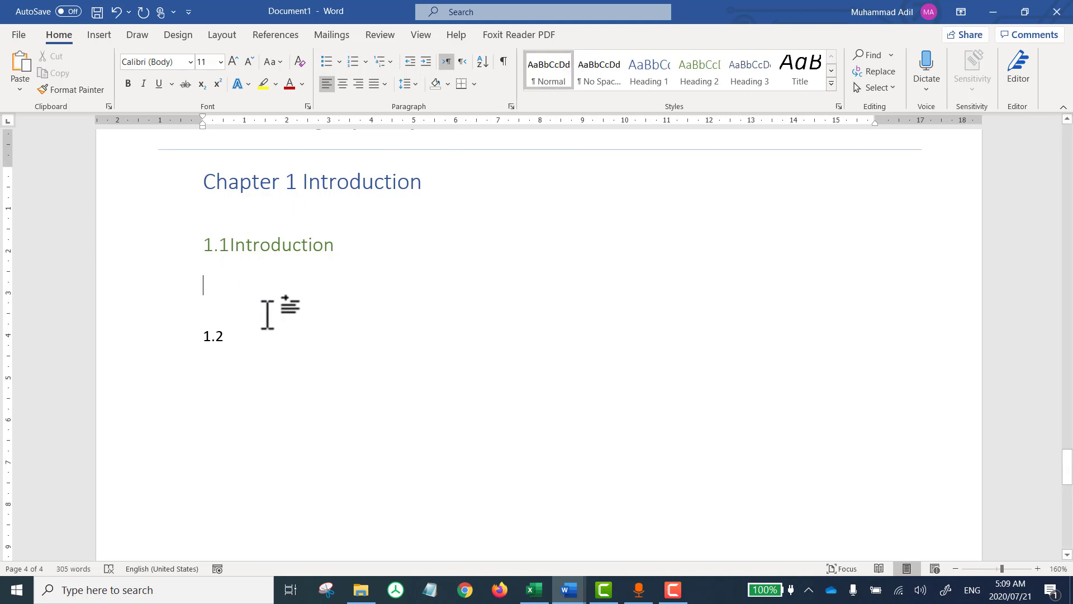
Step: Write the body text "The introduction of this chapter...." directly below the 1.1 Introduction subheading
{"action": "type", "text": "The in"}
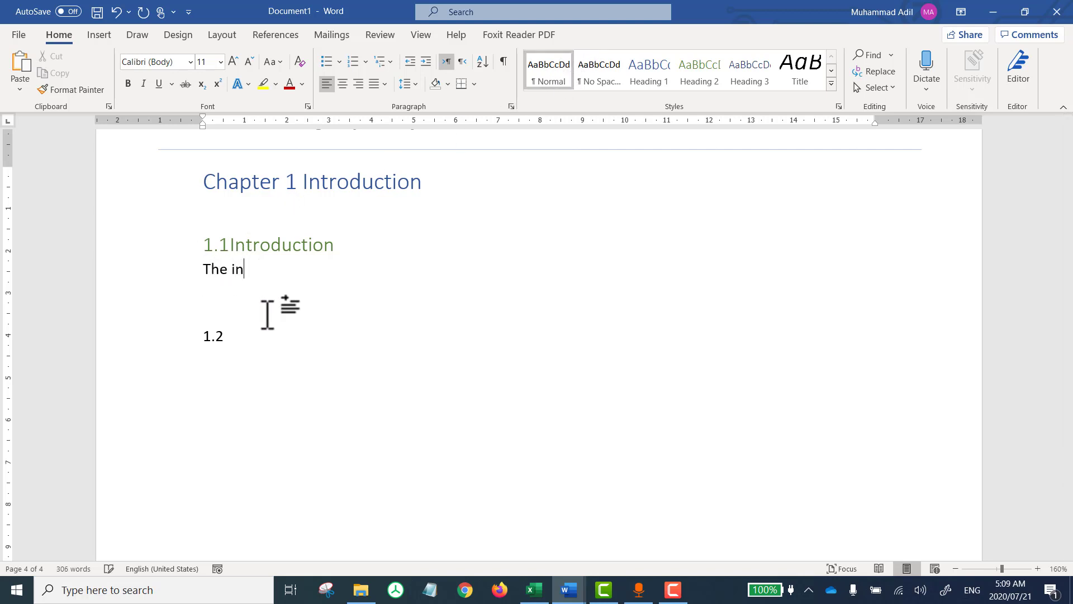
{"action": "type", "text": "troduction of this chap"}
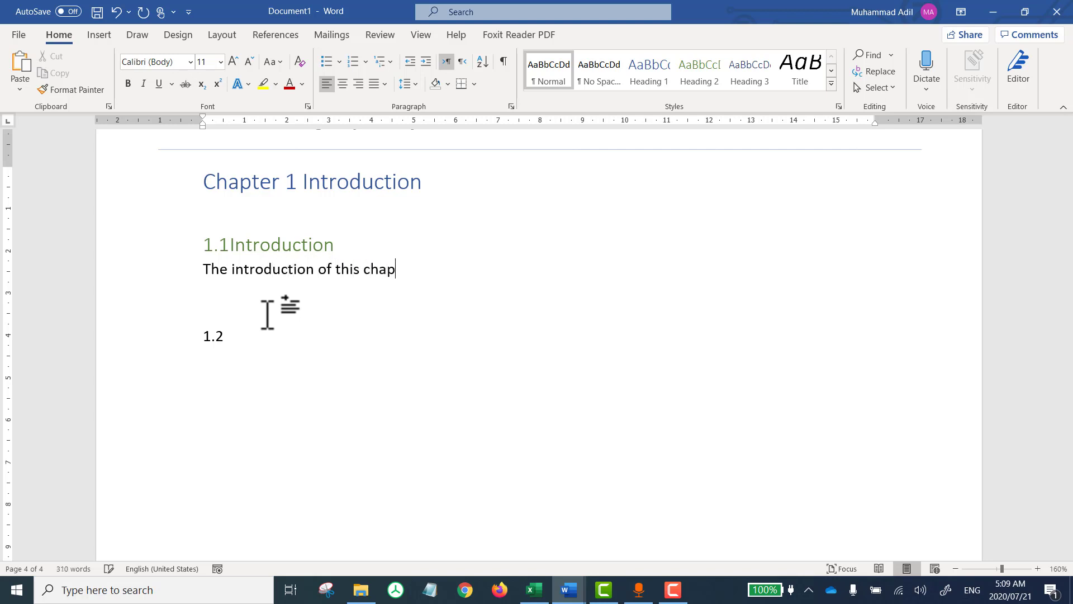
{"action": "type", "text": "ter...."}
Step: Add the subheading "1.2 Background" below the introduction text and apply the Heading 2 style to it
{"action": "key", "text": "Return"}
{"action": "key", "text": "Return"}
{"action": "type", "text": "1.2 Backgr"}
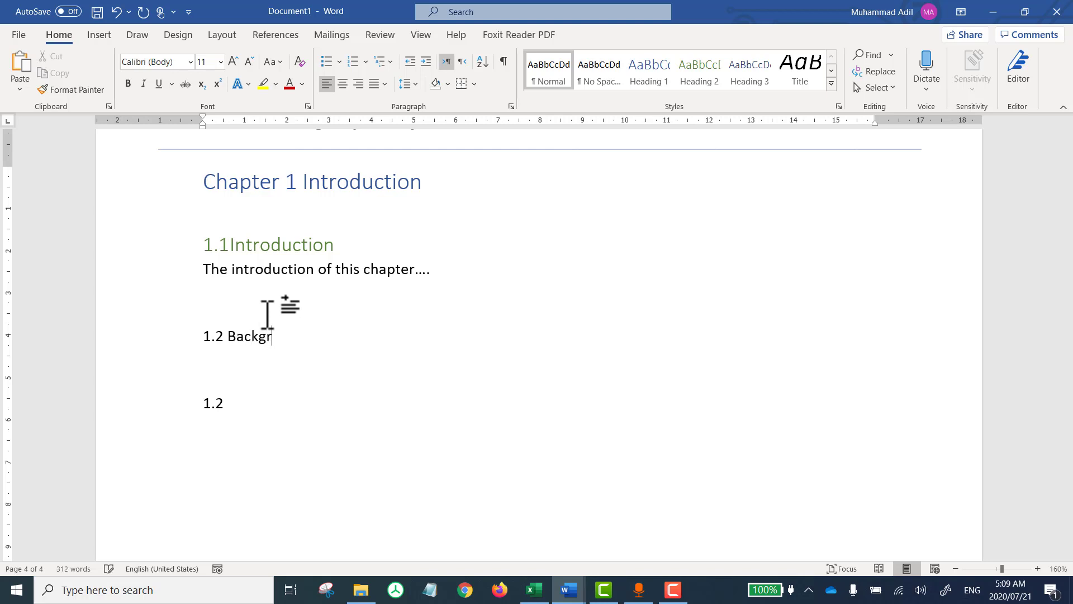
{"action": "type", "text": "ound"}
{"action": "left_click", "coordinate": [690, 78]}
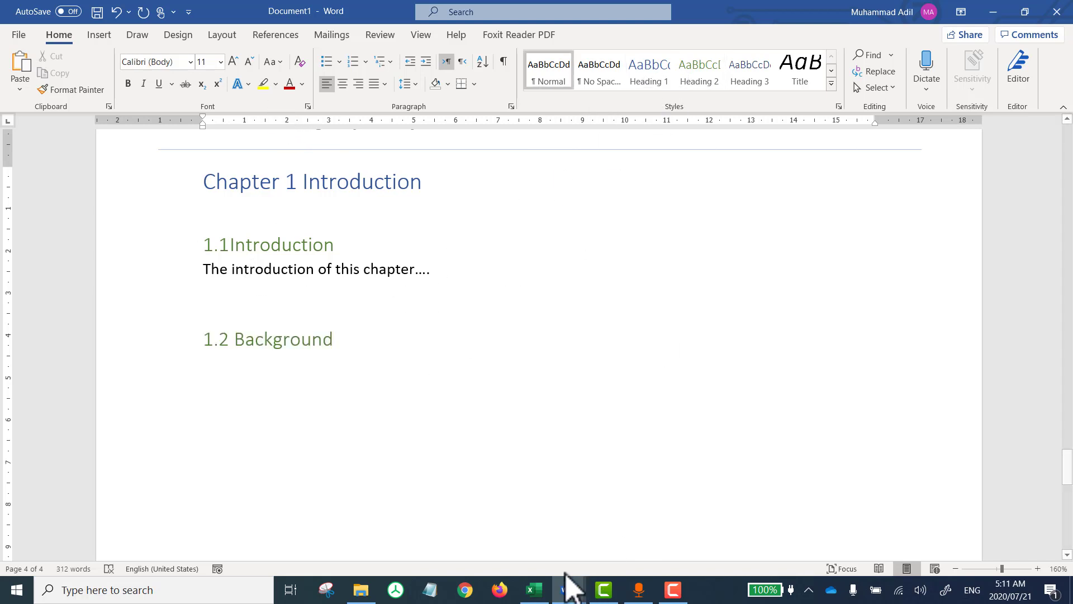
Step: Switch to the Excel workbook Lecture 9.xlsx and copy the x and M table in A1:B10 of the BMD sheet
{"action": "left_click", "coordinate": [534, 589]}
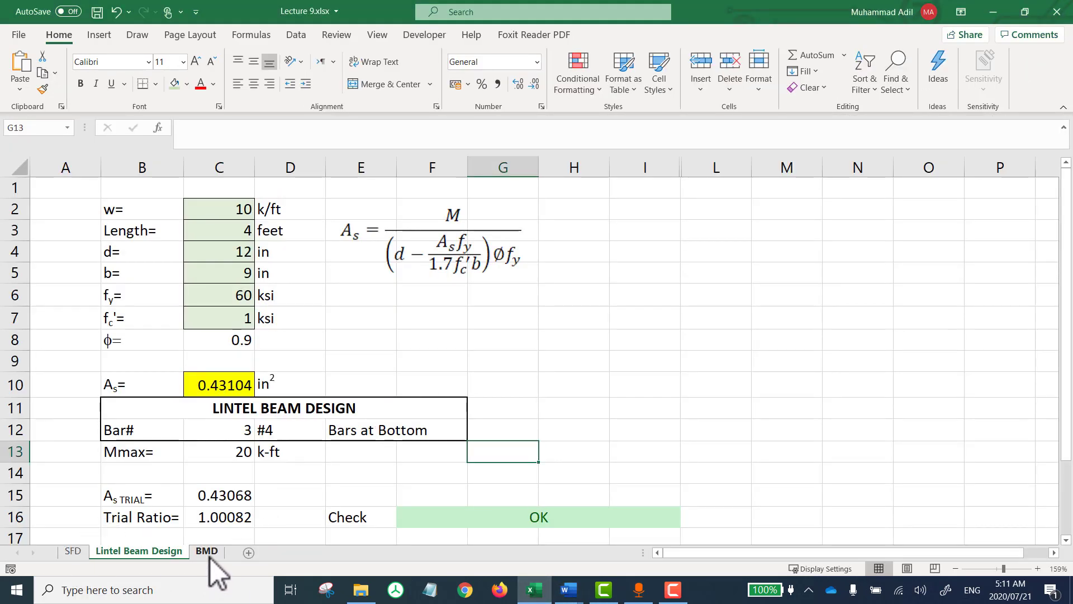
{"action": "left_click", "coordinate": [206, 551]}
{"action": "left_click", "coordinate": [80, 194]}
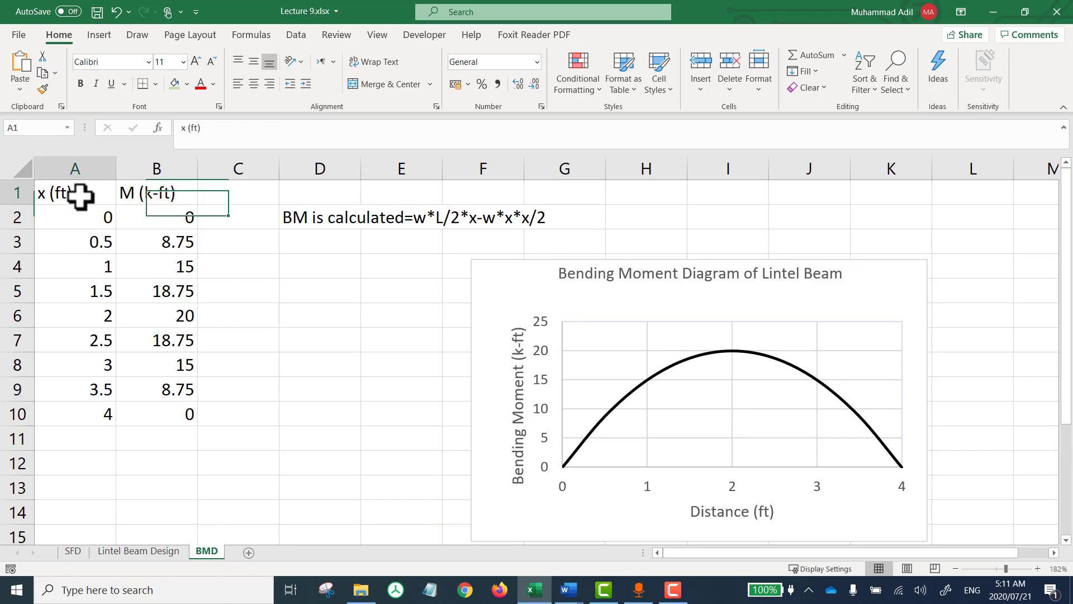
{"action": "left_click_drag", "start_coordinate": [80, 195], "coordinate": [162, 412]}
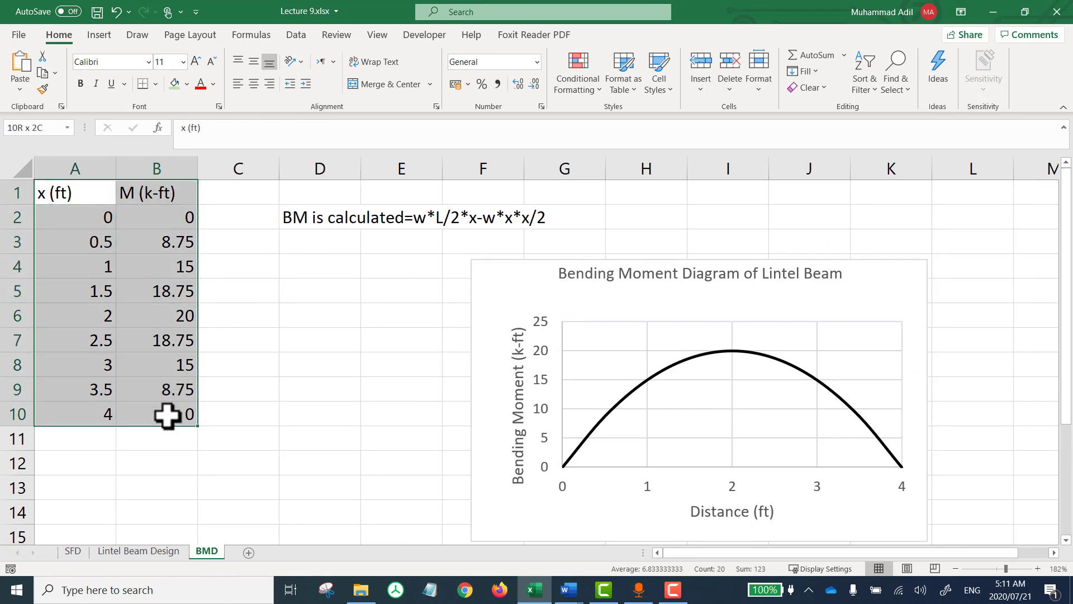
{"action": "right_click", "coordinate": [180, 355]}
{"action": "left_click", "coordinate": [252, 184]}
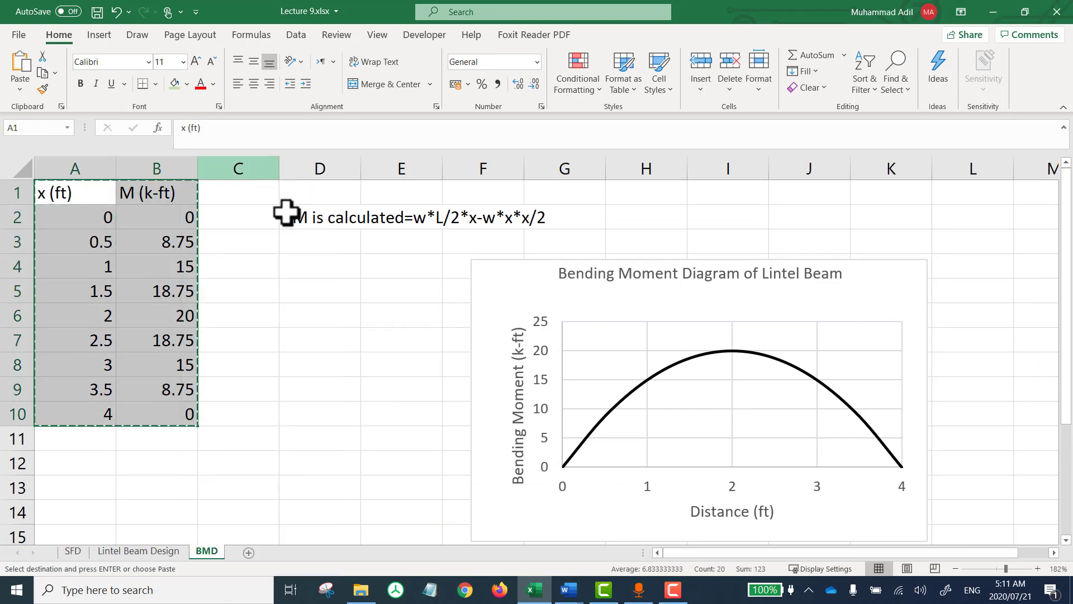
Step: Return to Document1 in Word and paste the copied data below the 1.2 Background heading as an editable table in the document's styles
{"action": "left_click", "coordinate": [568, 590]}
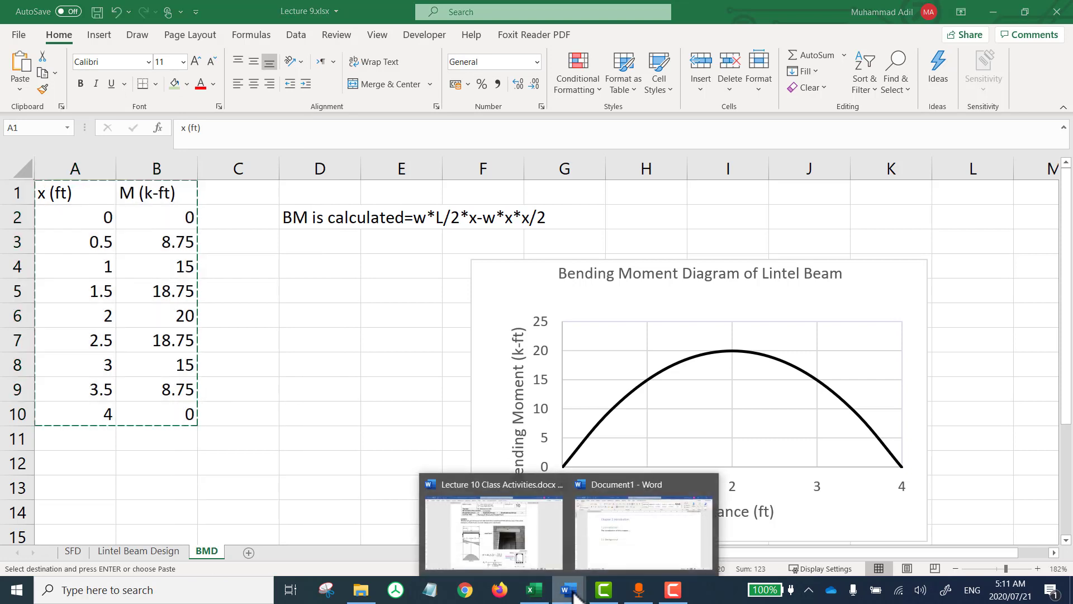
{"action": "left_click", "coordinate": [648, 534]}
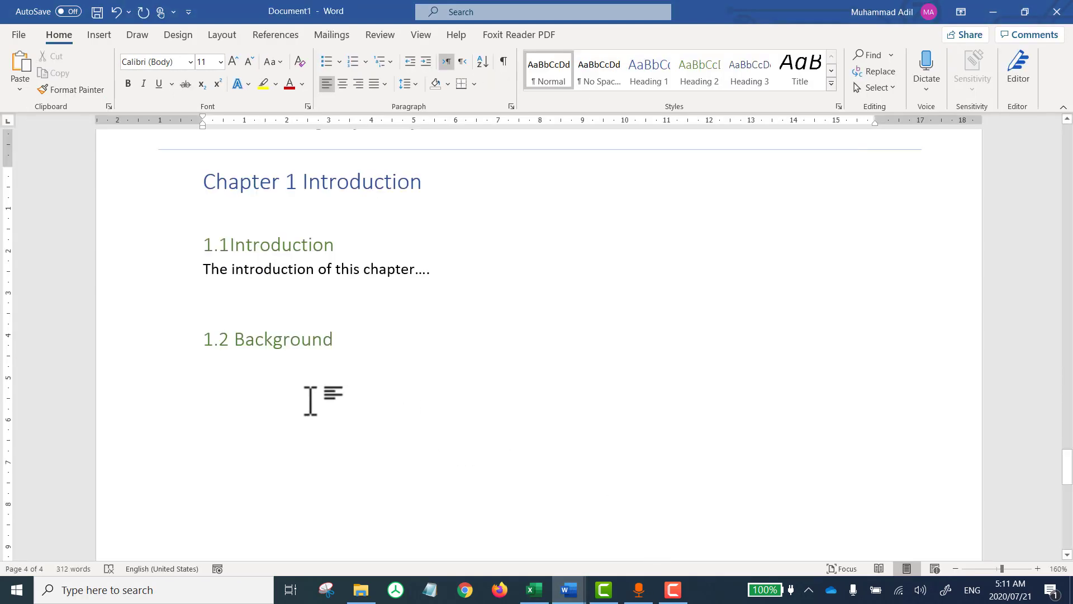
{"action": "left_click", "coordinate": [21, 89]}
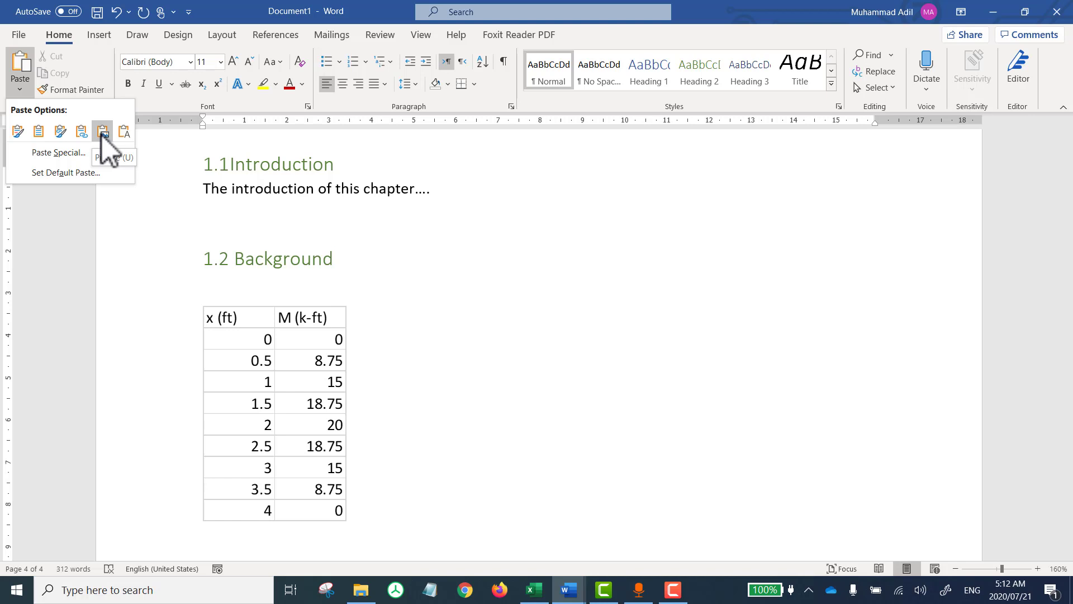
{"action": "left_click", "coordinate": [18, 132]}
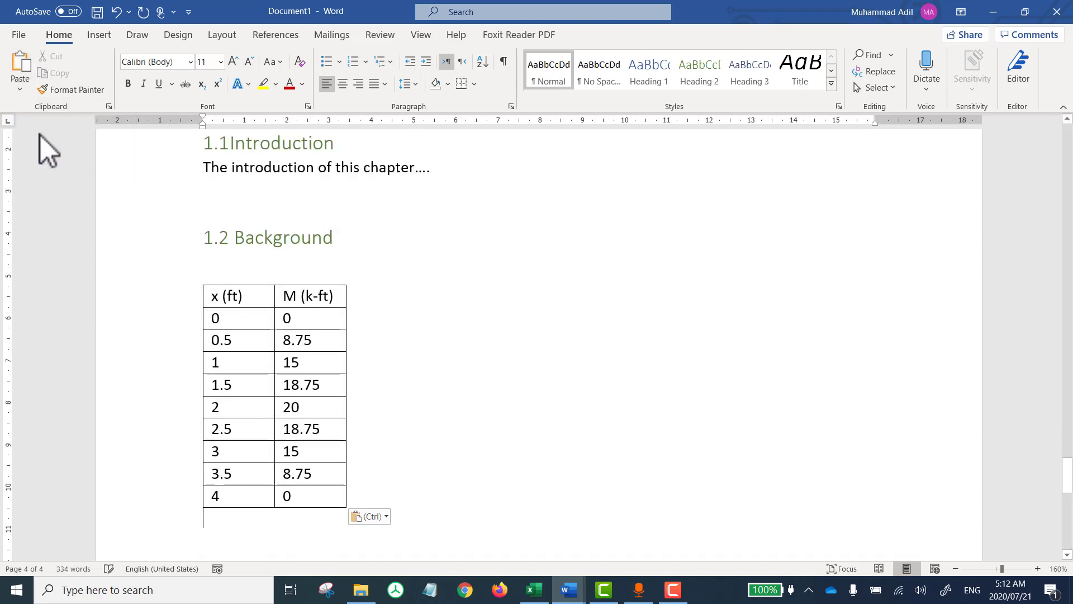
Step: Widen the pasted table to the full text width and narrow its x (ft) column to fit the short values
{"action": "left_click", "coordinate": [321, 380]}
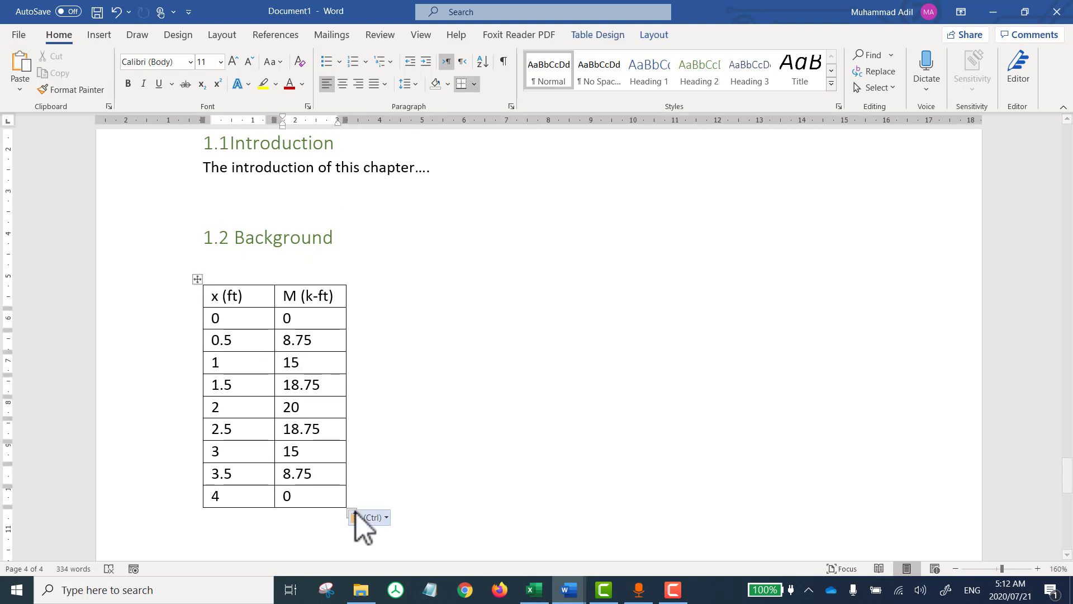
{"action": "left_click_drag", "start_coordinate": [346, 507], "coordinate": [866, 491]}
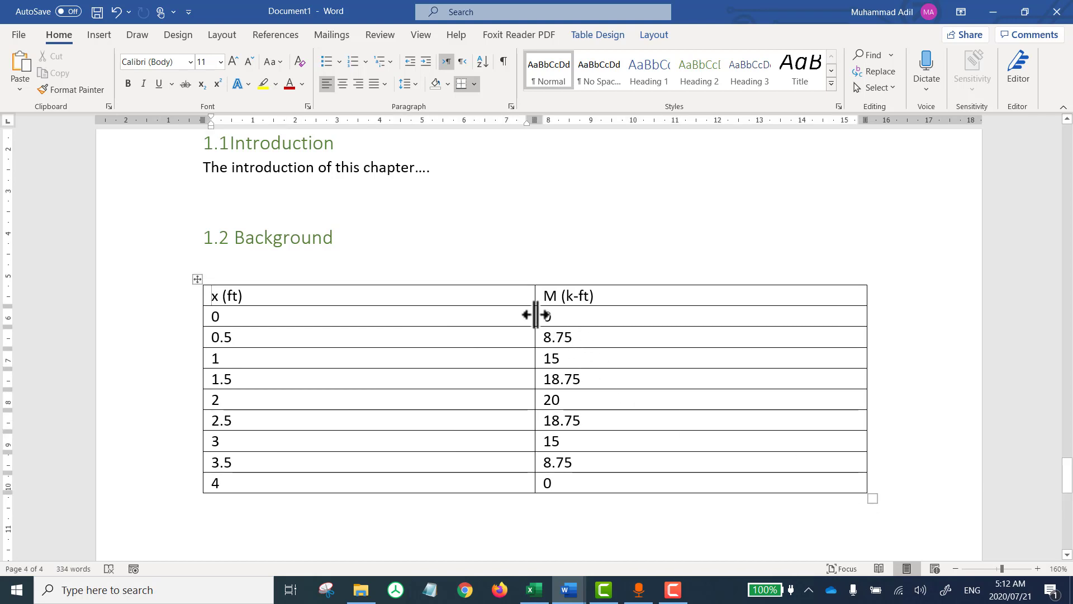
{"action": "left_click_drag", "start_coordinate": [535, 314], "coordinate": [276, 318]}
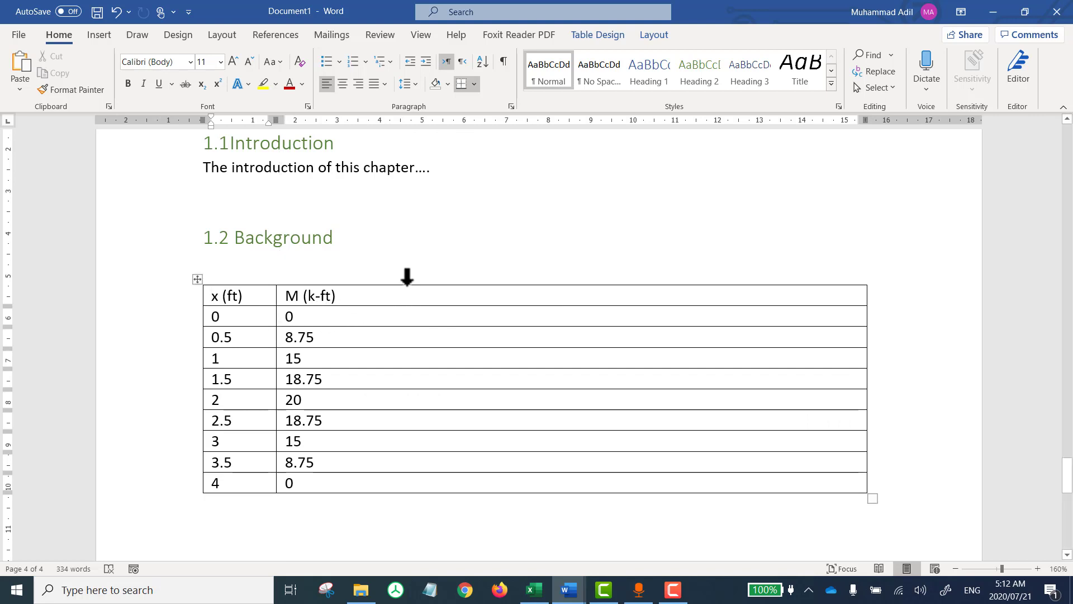
Step: Insert a new column to the right of the M (k-ft) column in the table
{"action": "right_click", "coordinate": [407, 276]}
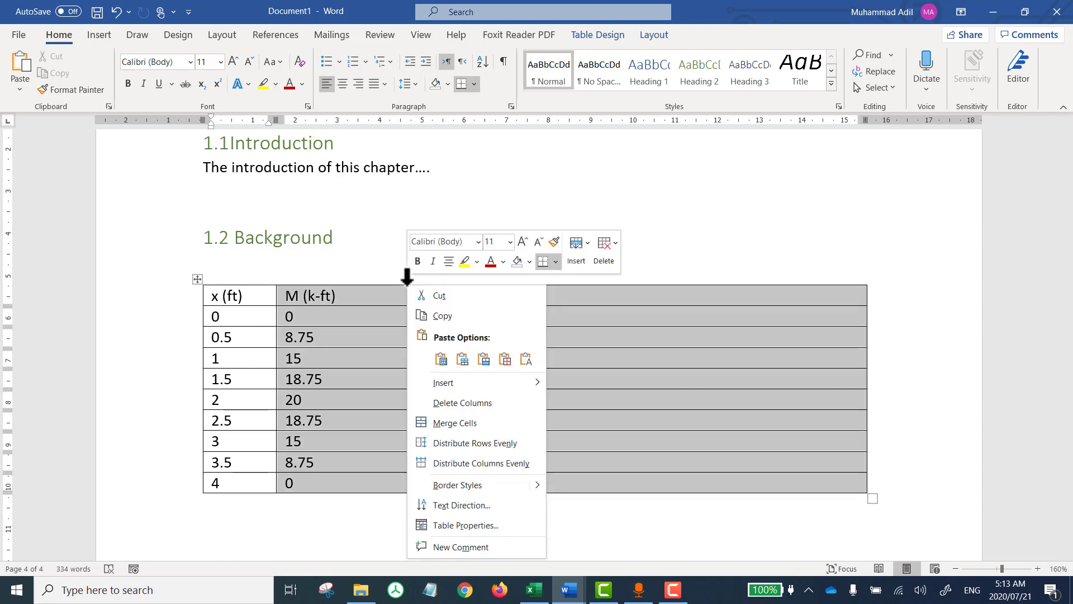
{"action": "mouse_move", "coordinate": [472, 381]}
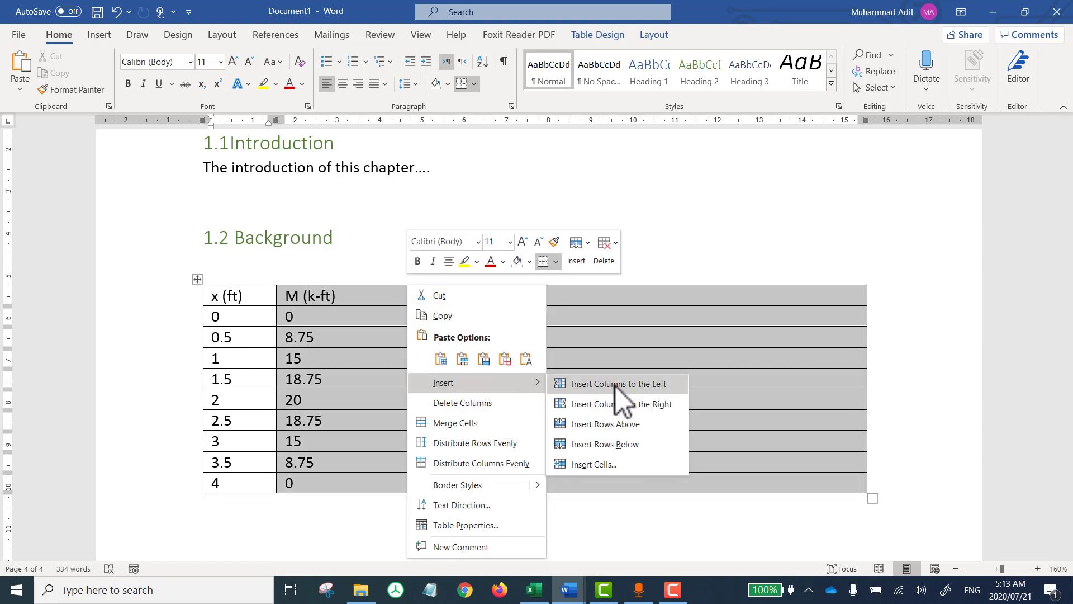
{"action": "left_click", "coordinate": [618, 404]}
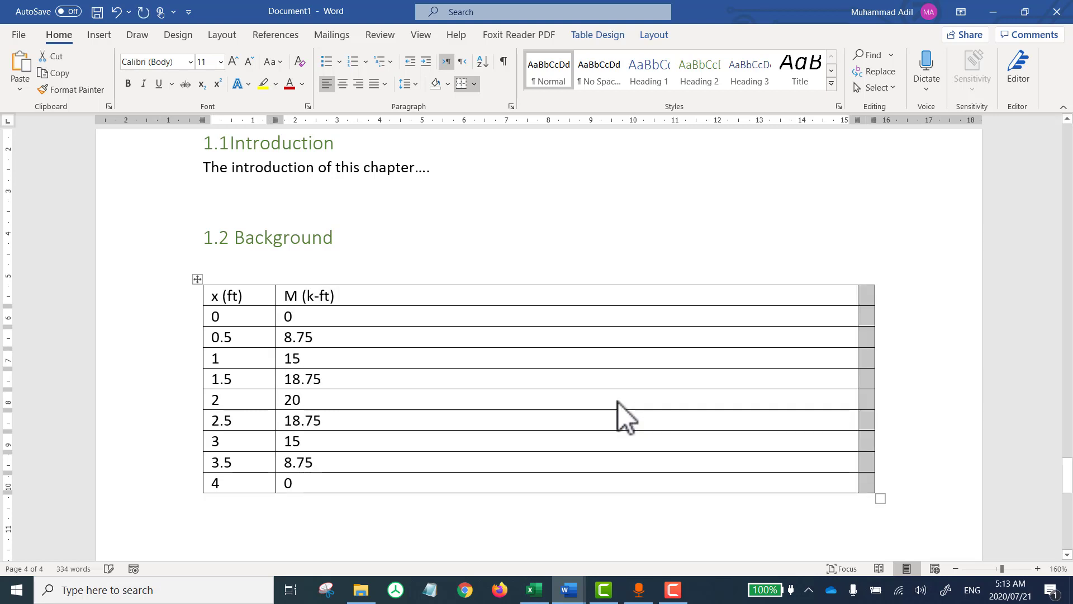
Step: Widen the new empty column to roughly the M (k-ft) column's width and merge its four cells beside x values 0 to 1.5
{"action": "left_click_drag", "start_coordinate": [859, 317], "coordinate": [559, 329]}
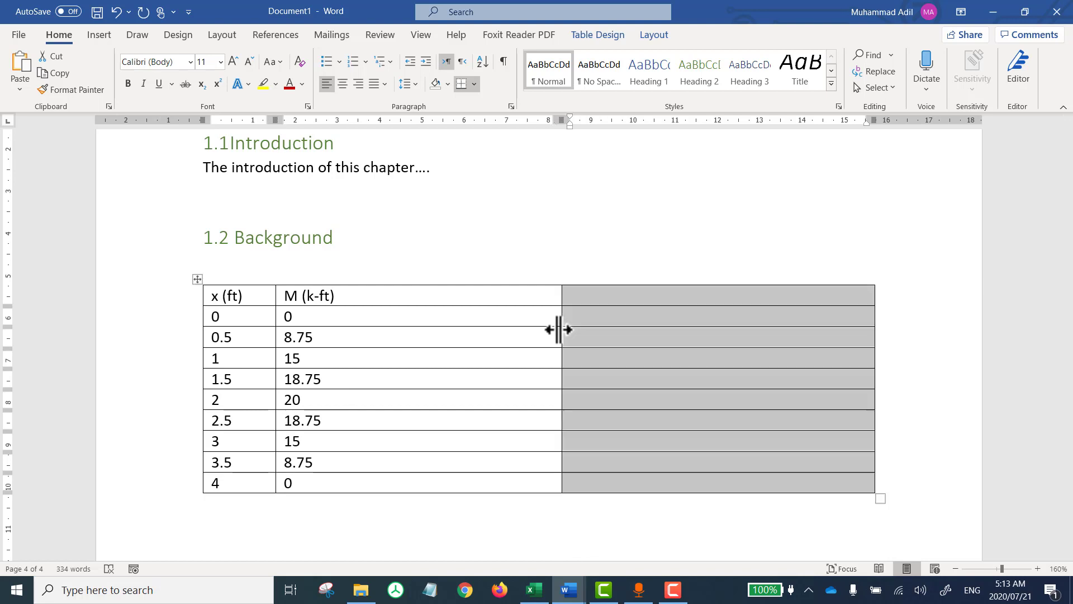
{"action": "left_click", "coordinate": [686, 320]}
{"action": "left_click_drag", "start_coordinate": [685, 320], "coordinate": [682, 374]}
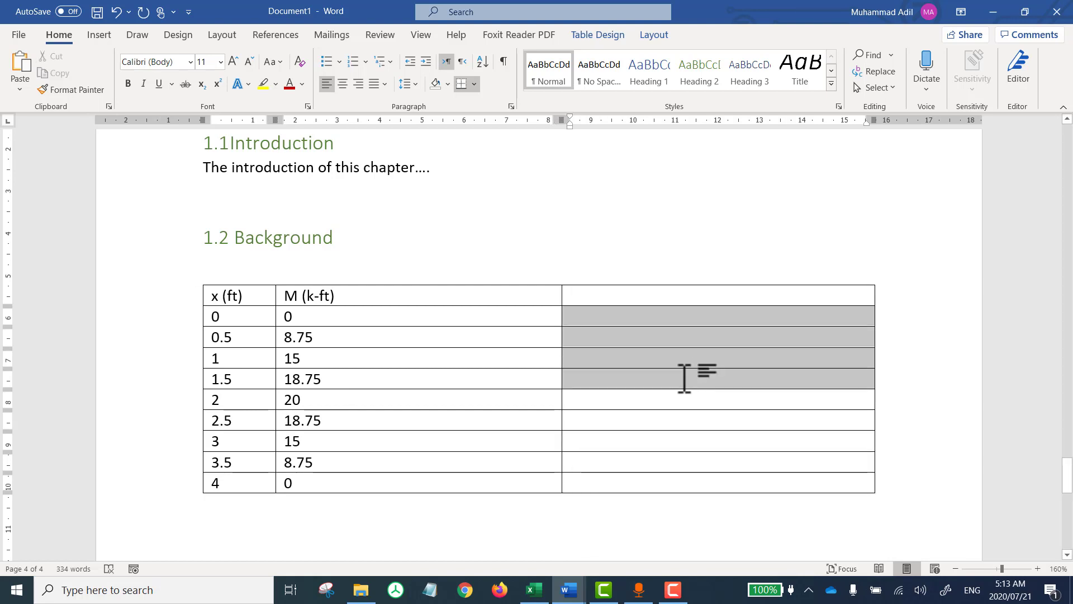
{"action": "right_click", "coordinate": [682, 381]}
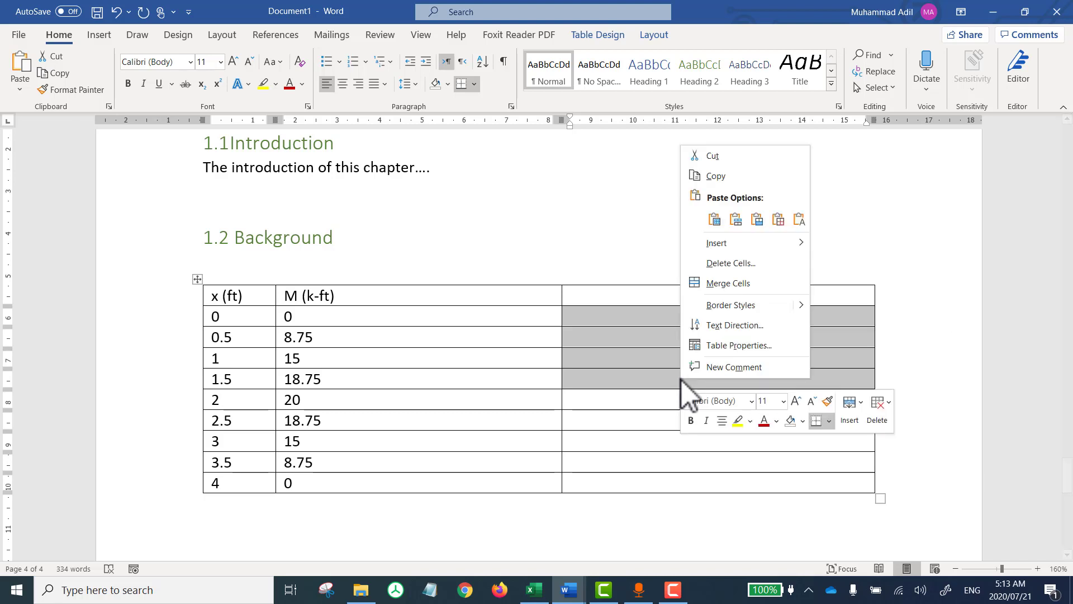
{"action": "left_click", "coordinate": [735, 279]}
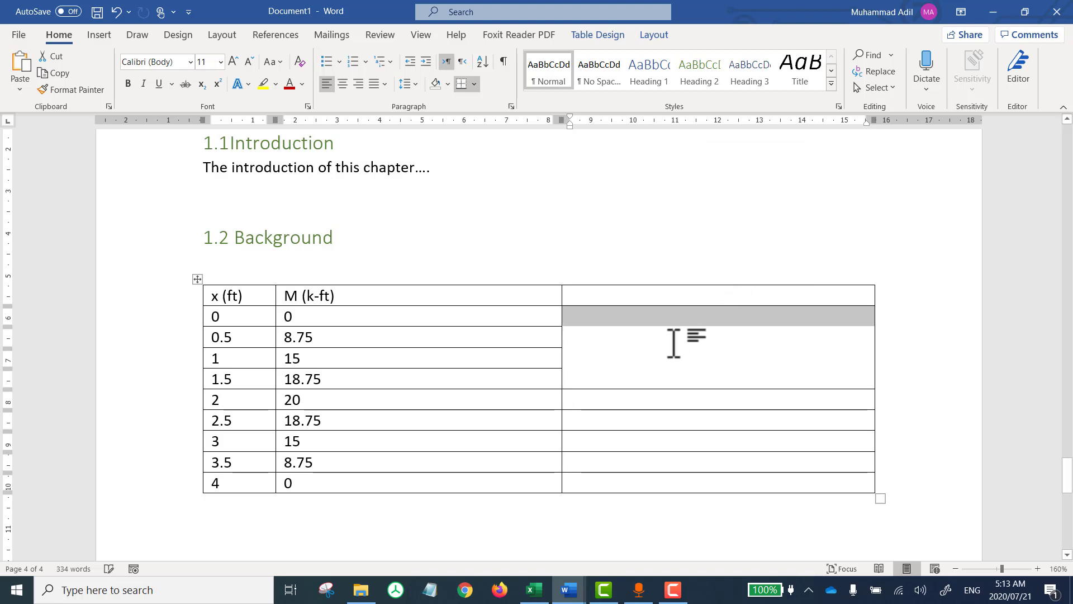
{"action": "left_click", "coordinate": [662, 351]}
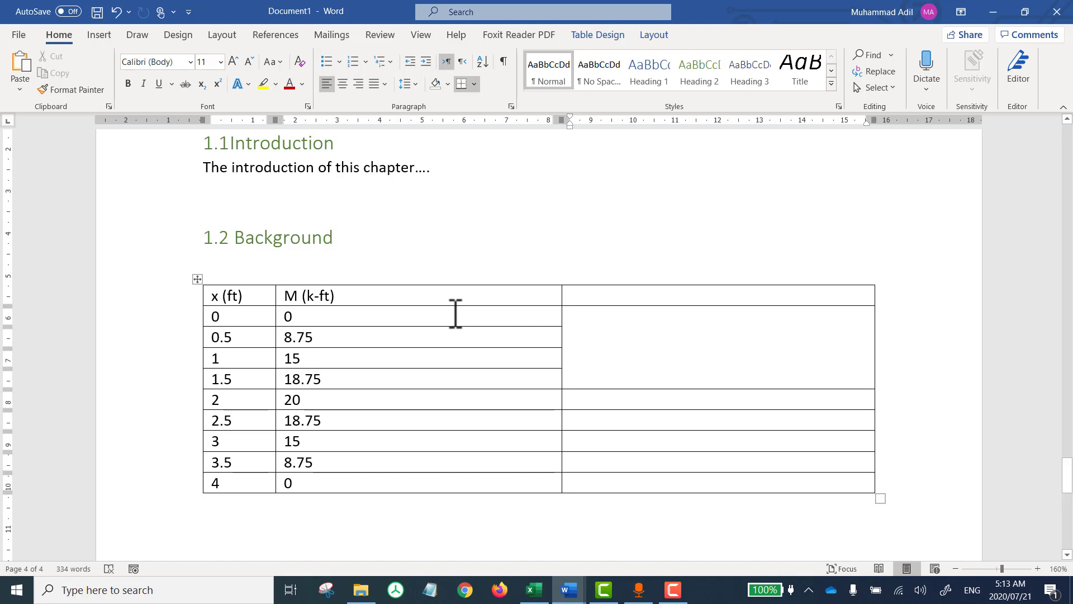
{"action": "left_click_drag", "start_coordinate": [456, 315], "coordinate": [485, 378]}
{"action": "left_click", "coordinate": [631, 380]}
{"action": "right_click", "coordinate": [631, 381]}
{"action": "left_click", "coordinate": [581, 335]}
{"action": "right_click", "coordinate": [583, 335]}
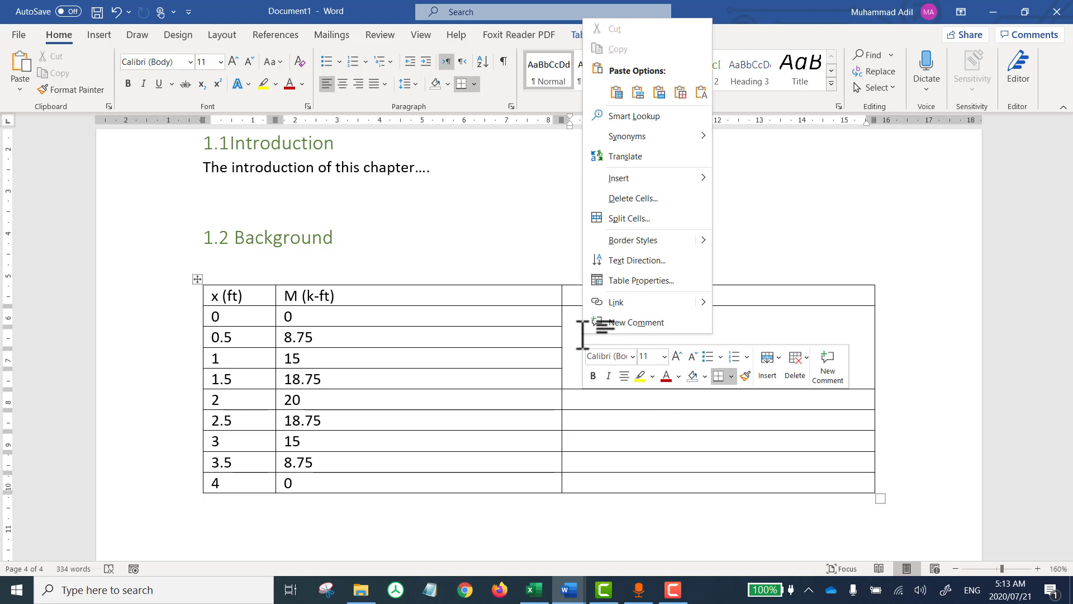
{"action": "left_click", "coordinate": [492, 432]}
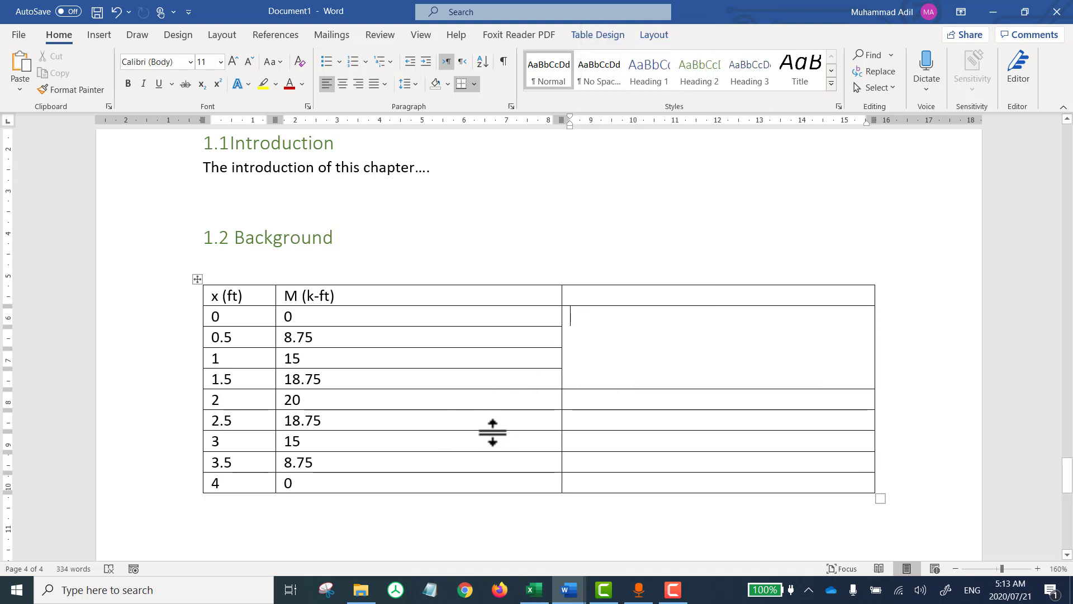
{"action": "left_click", "coordinate": [706, 428]}
{"action": "left_click_drag", "start_coordinate": [706, 429], "coordinate": [702, 447]}
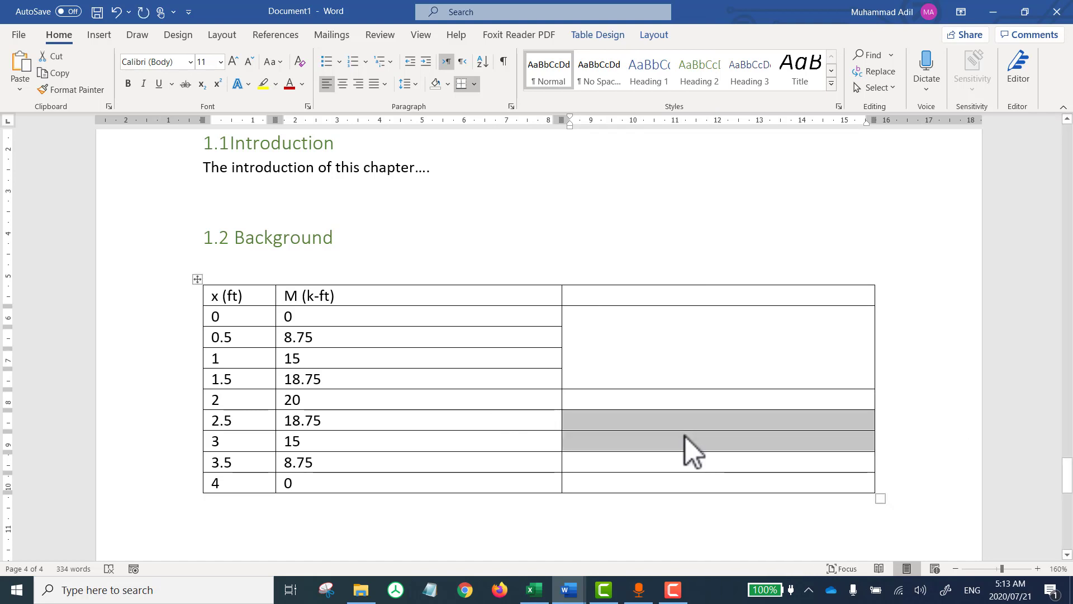
{"action": "right_click", "coordinate": [685, 437]}
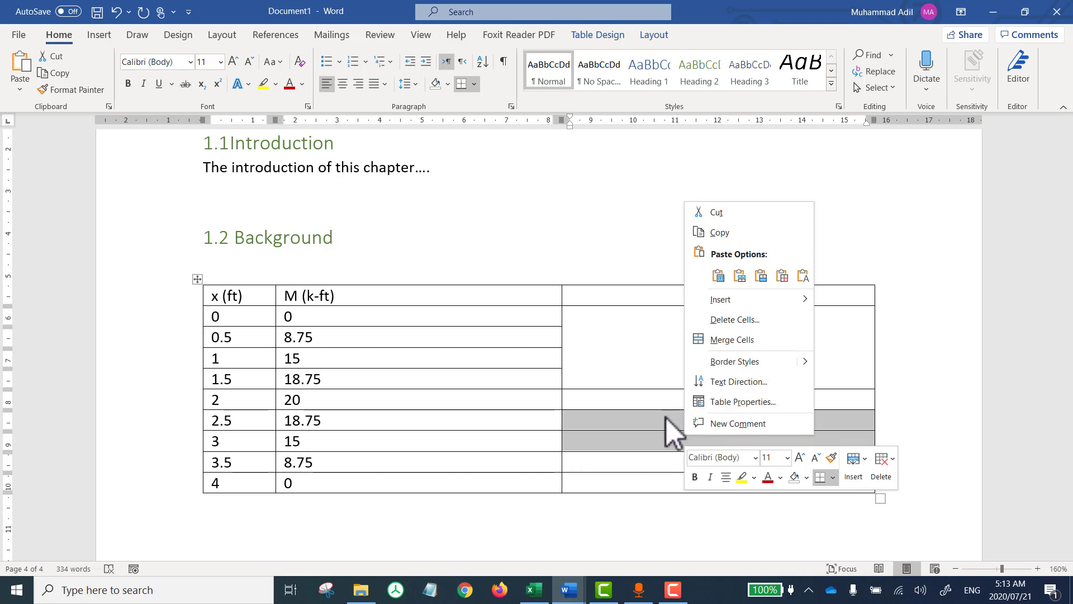
{"action": "left_click", "coordinate": [665, 435]}
Step: Split the empty third-column cell beside x value 2.5 into 2 columns and 1 row
{"action": "left_click", "coordinate": [702, 421]}
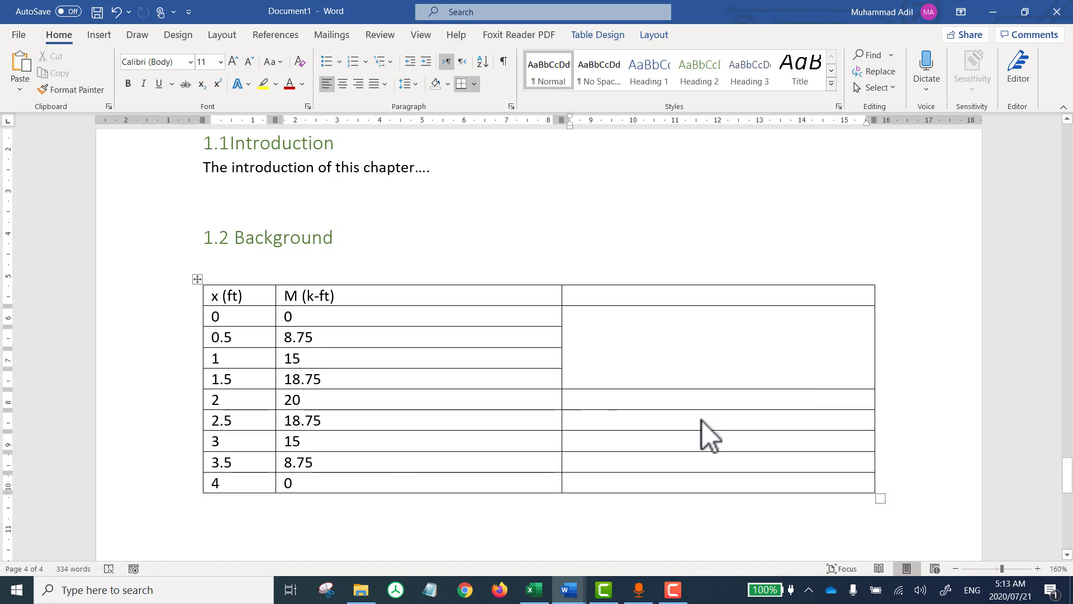
{"action": "right_click", "coordinate": [702, 421]}
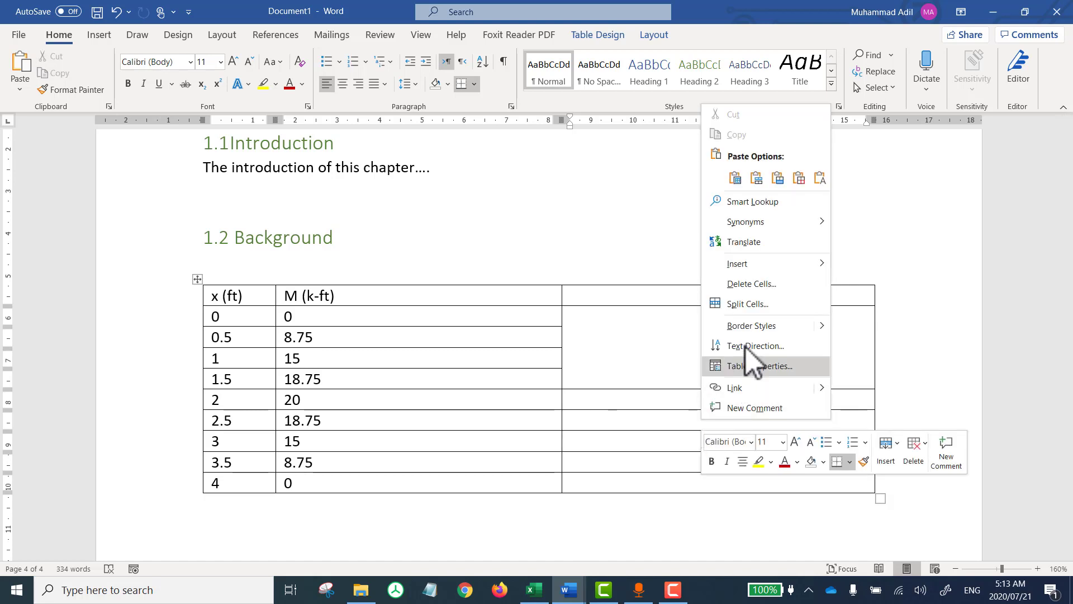
{"action": "left_click", "coordinate": [762, 306]}
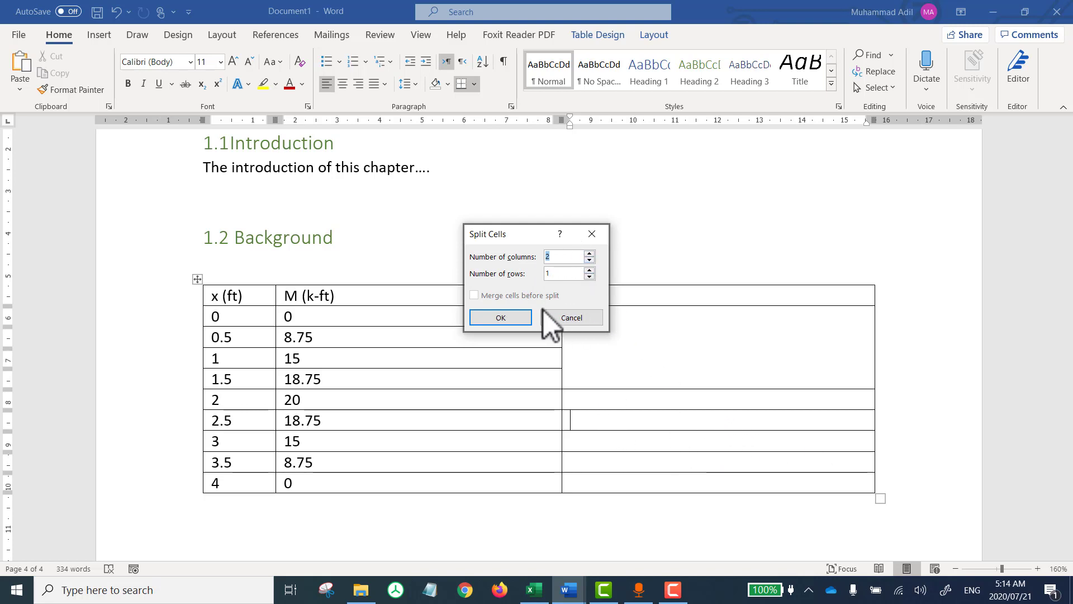
{"action": "left_click", "coordinate": [513, 316]}
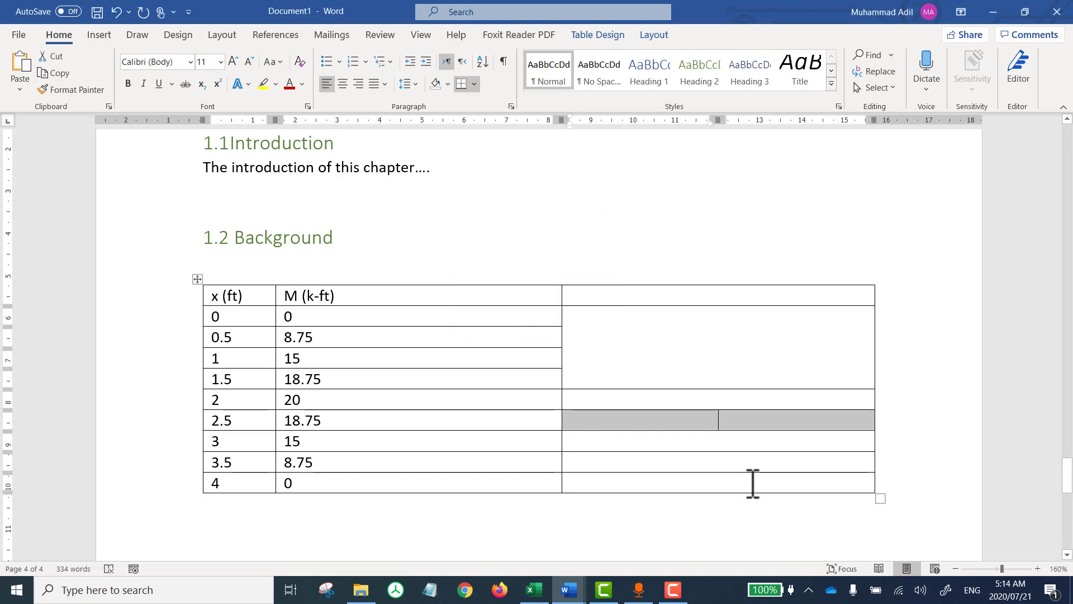
Step: Split the empty third-column cell beside x value 3.5 into 3 columns and 2 rows
{"action": "right_click", "coordinate": [726, 464]}
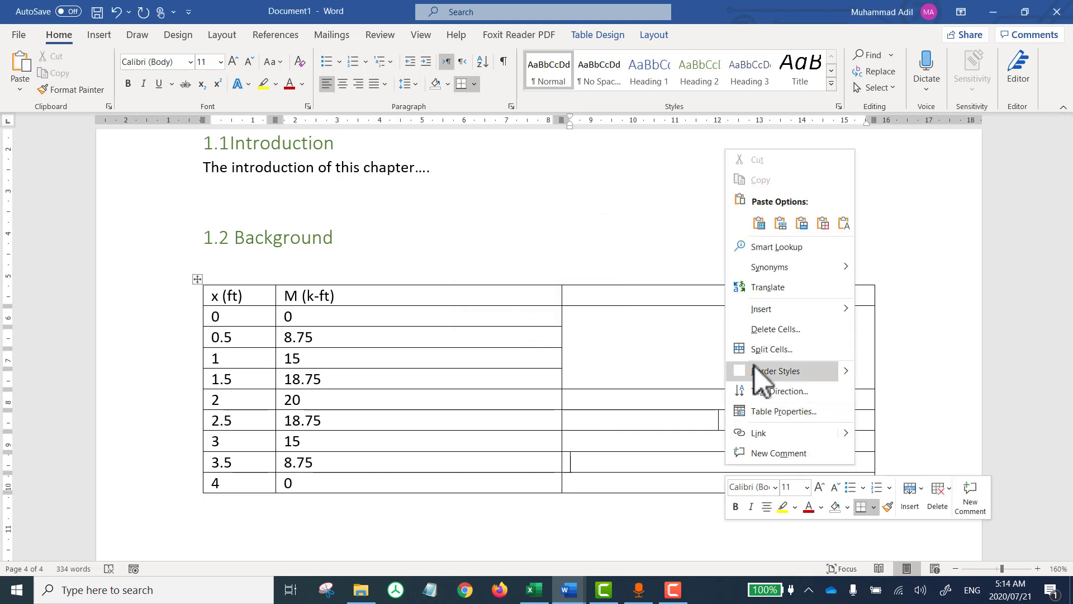
{"action": "left_click", "coordinate": [738, 349]}
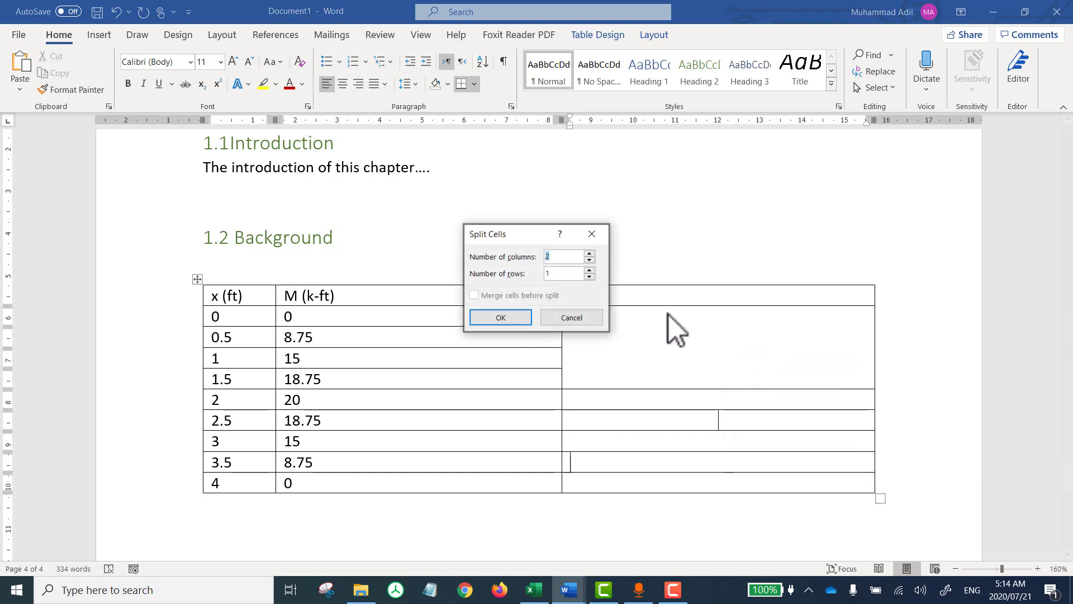
{"action": "left_click", "coordinate": [589, 253]}
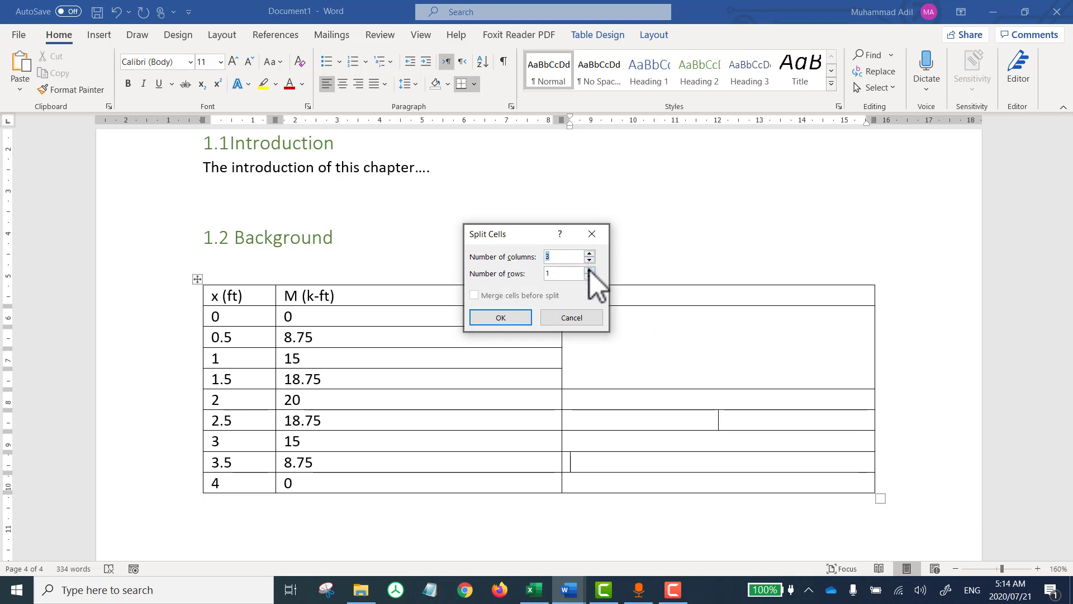
{"action": "left_click", "coordinate": [590, 270]}
{"action": "left_click", "coordinate": [522, 313]}
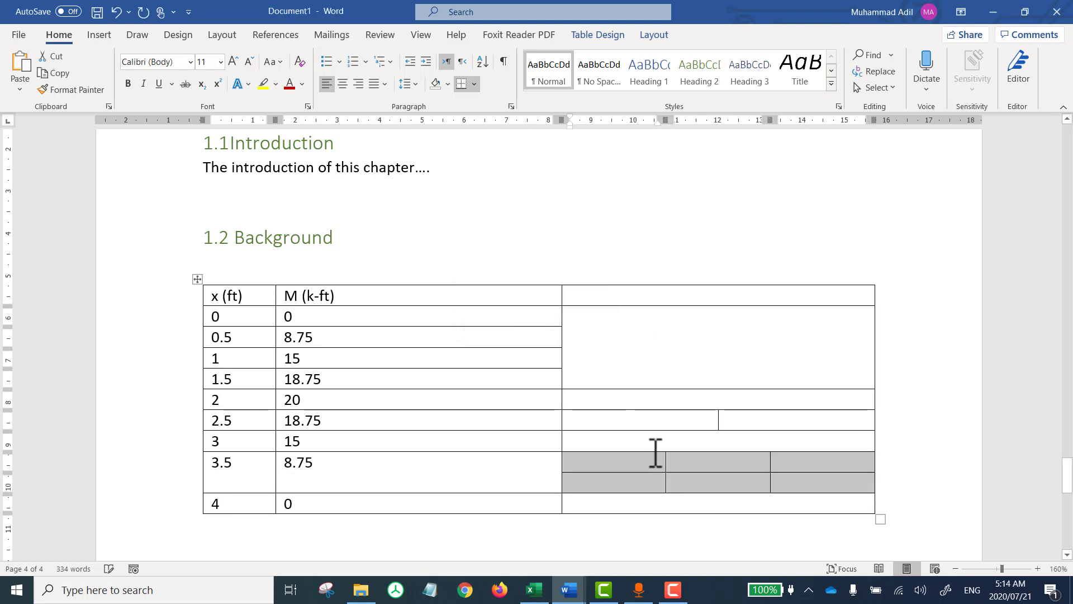
{"action": "left_click", "coordinate": [635, 480]}
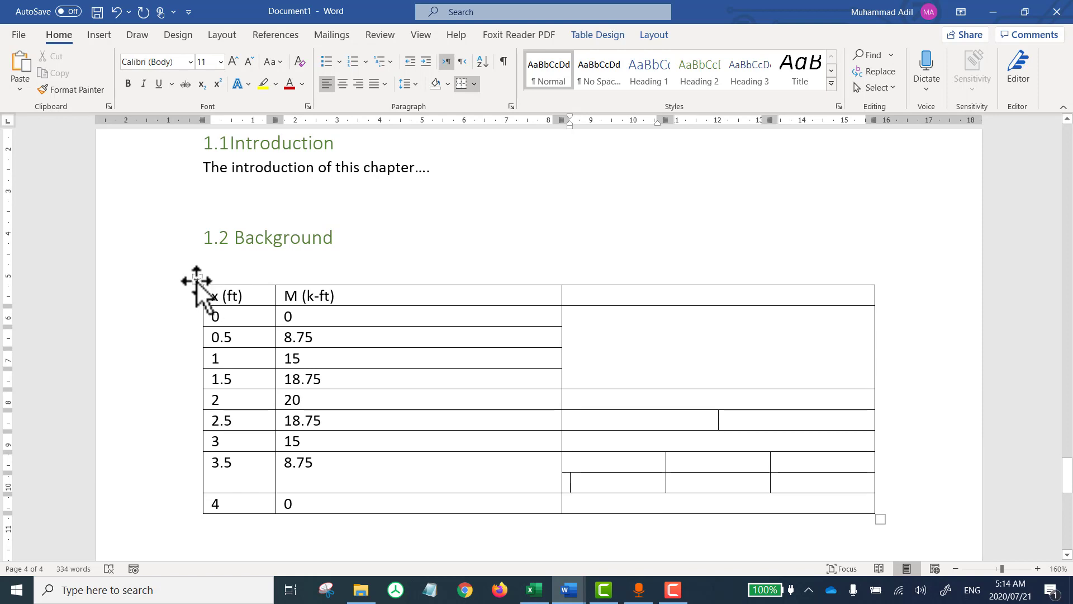
Step: Colour all text in the table dark red and apply a gray banded grid table style with a bold header row
{"action": "left_click", "coordinate": [196, 280]}
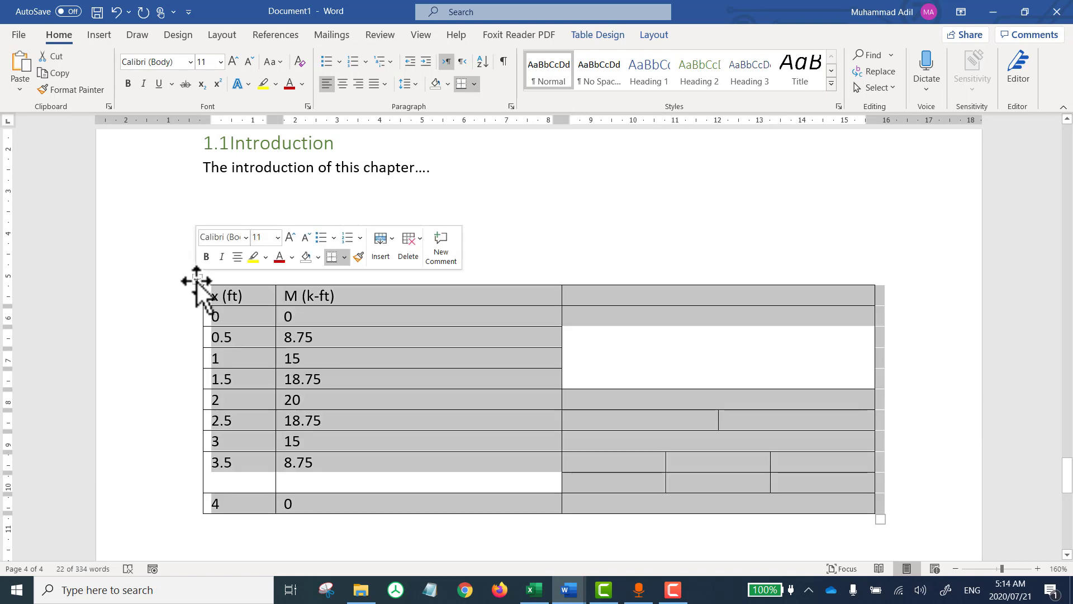
{"action": "left_click", "coordinate": [278, 257]}
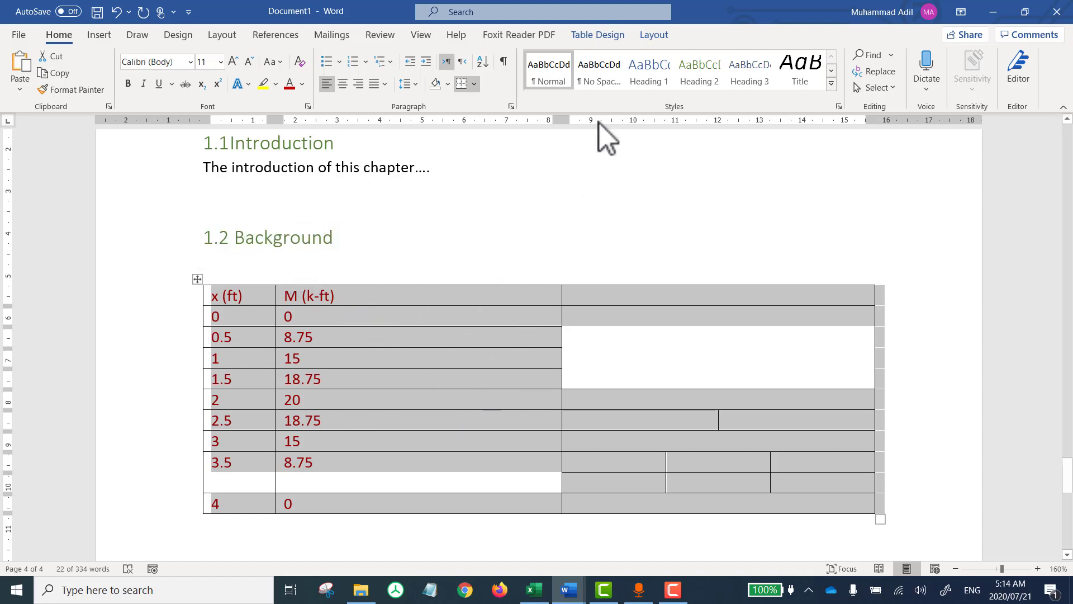
{"action": "left_click", "coordinate": [609, 38]}
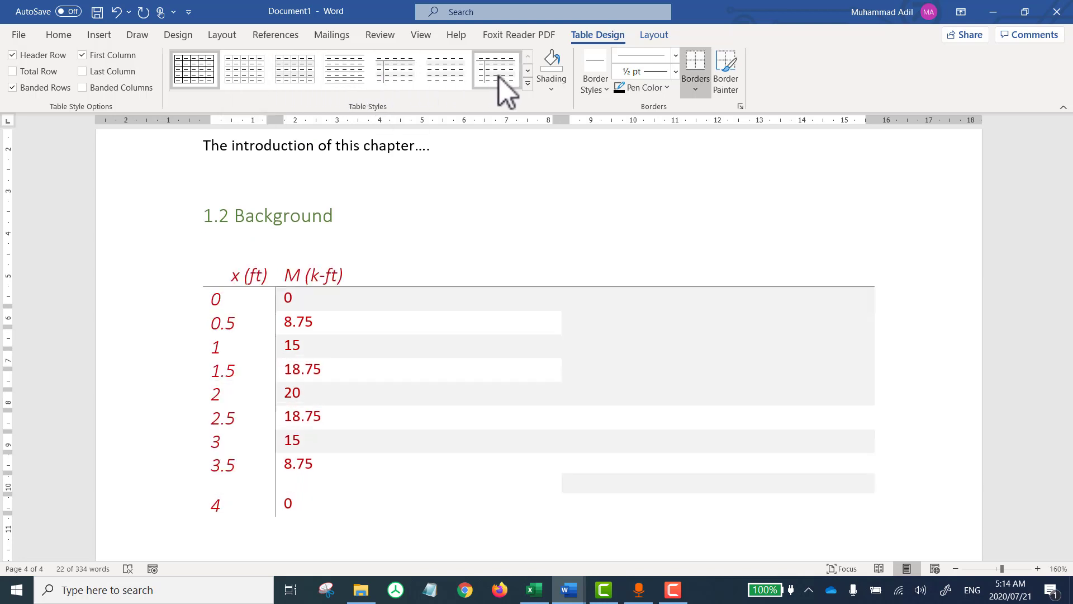
{"action": "left_click", "coordinate": [527, 83]}
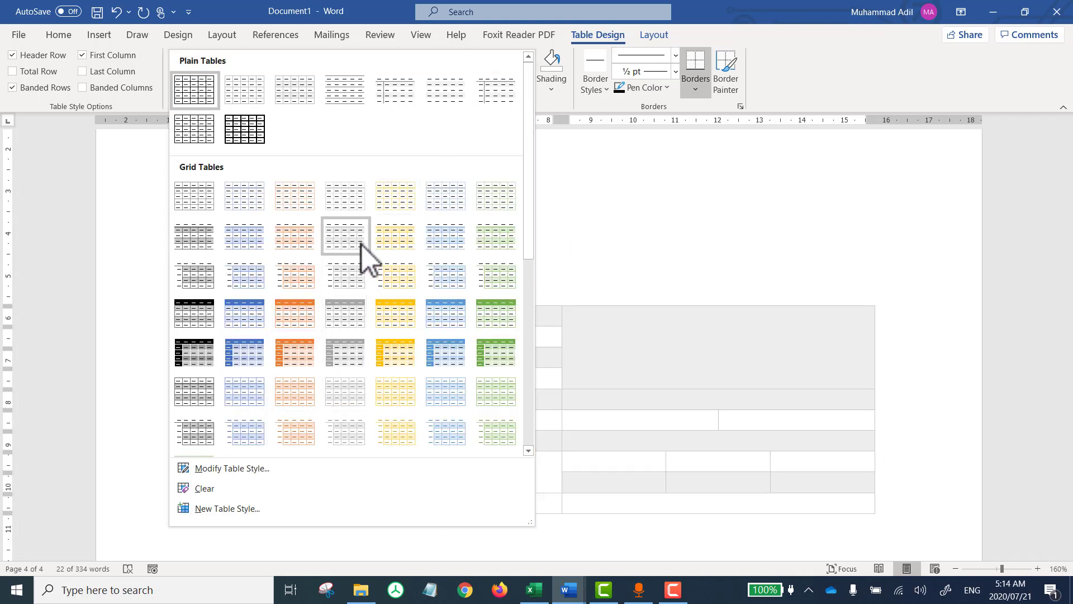
{"action": "left_click", "coordinate": [207, 239]}
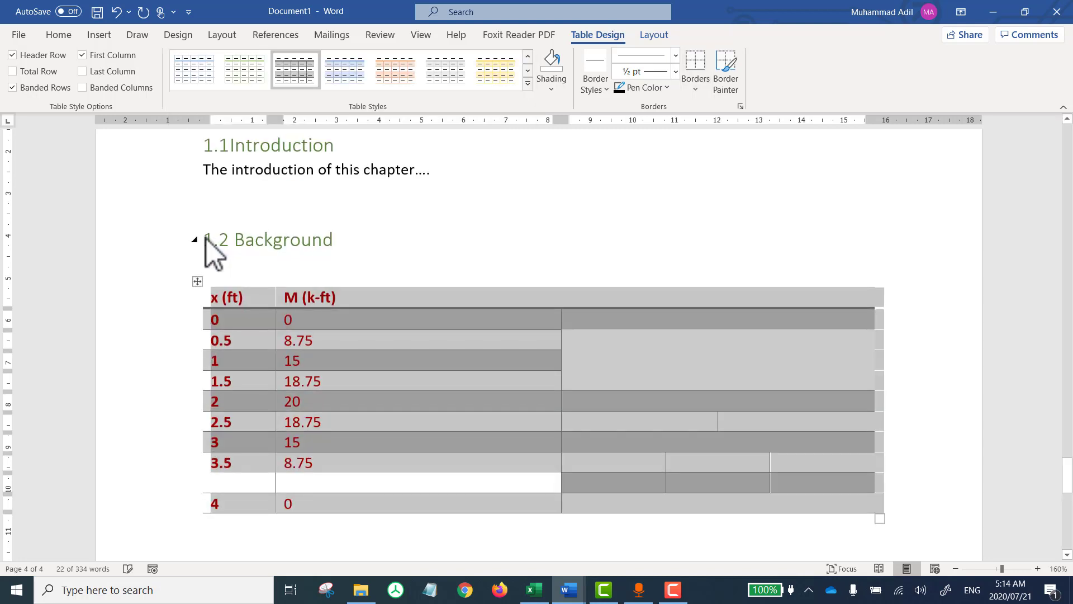
Step: Centre the text of the whole table both horizontally and vertically within its cells
{"action": "left_click", "coordinate": [649, 37]}
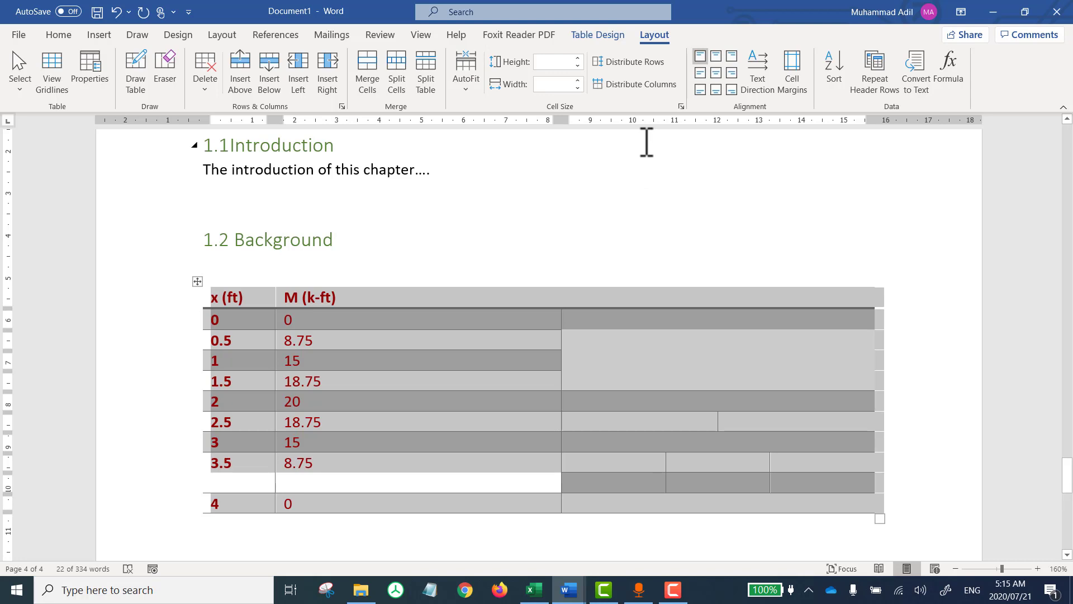
{"action": "left_click", "coordinate": [716, 73]}
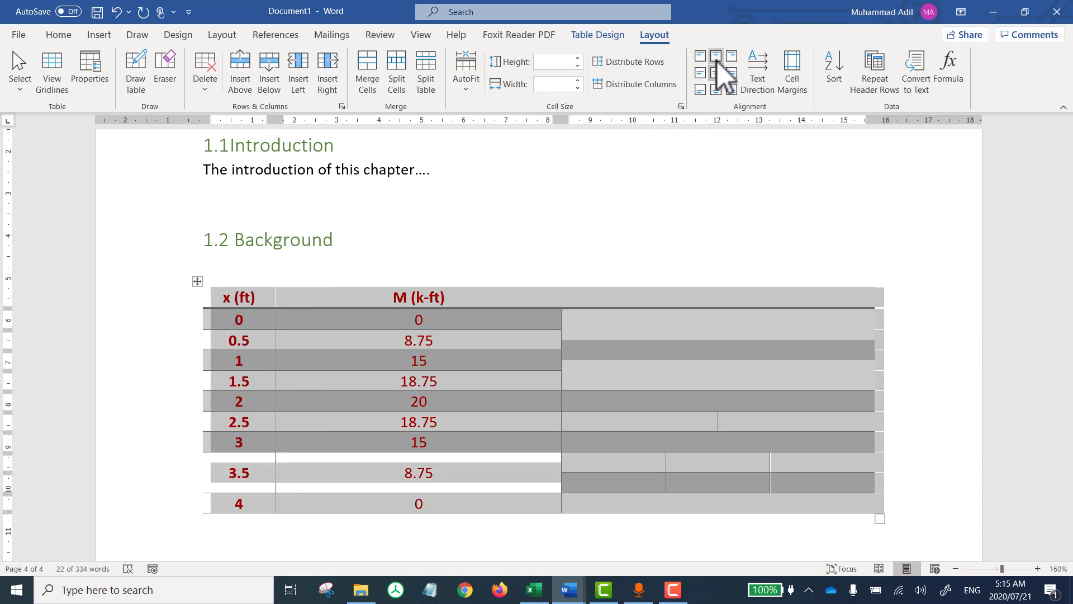
{"action": "left_click", "coordinate": [716, 55]}
{"action": "left_click", "coordinate": [717, 72]}
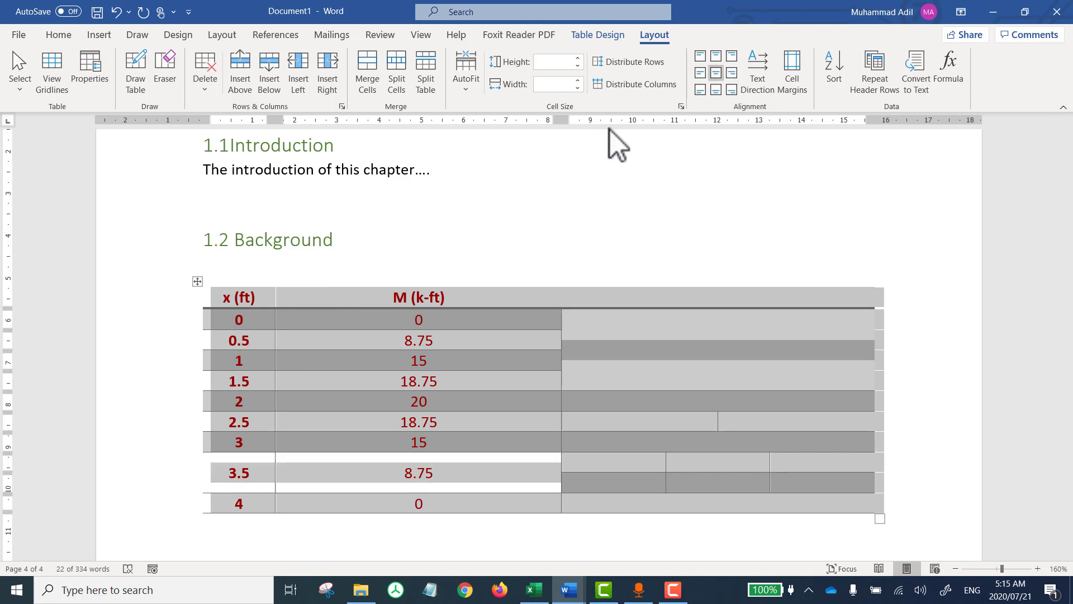
{"action": "left_click", "coordinate": [507, 395]}
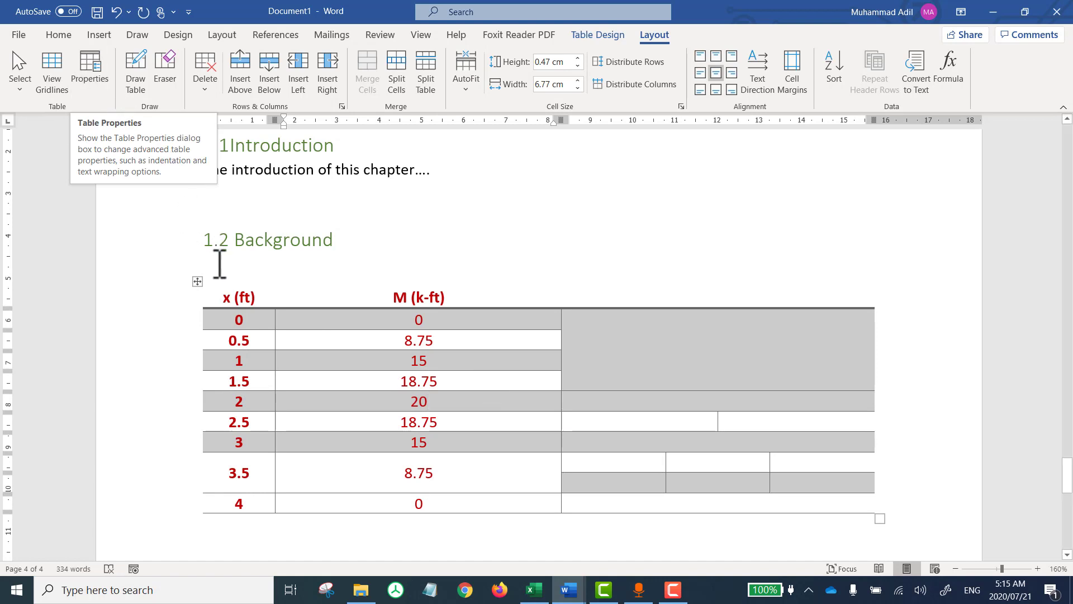
Step: Apply a borderless plain table style with light gray banded rows to the whole table
{"action": "left_click", "coordinate": [199, 281]}
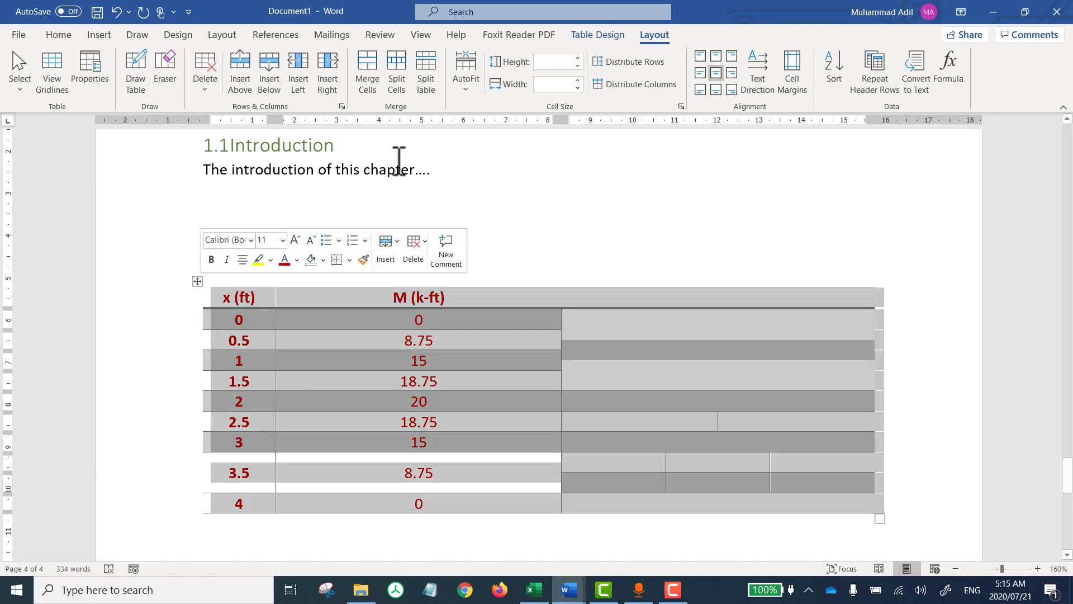
{"action": "left_click", "coordinate": [582, 36]}
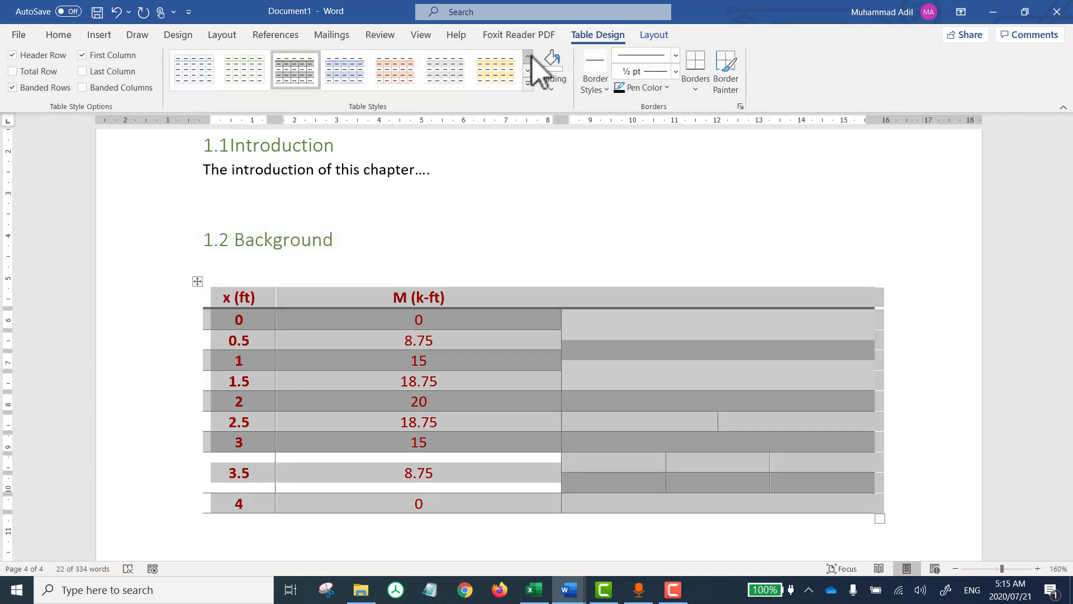
{"action": "left_click", "coordinate": [528, 56]}
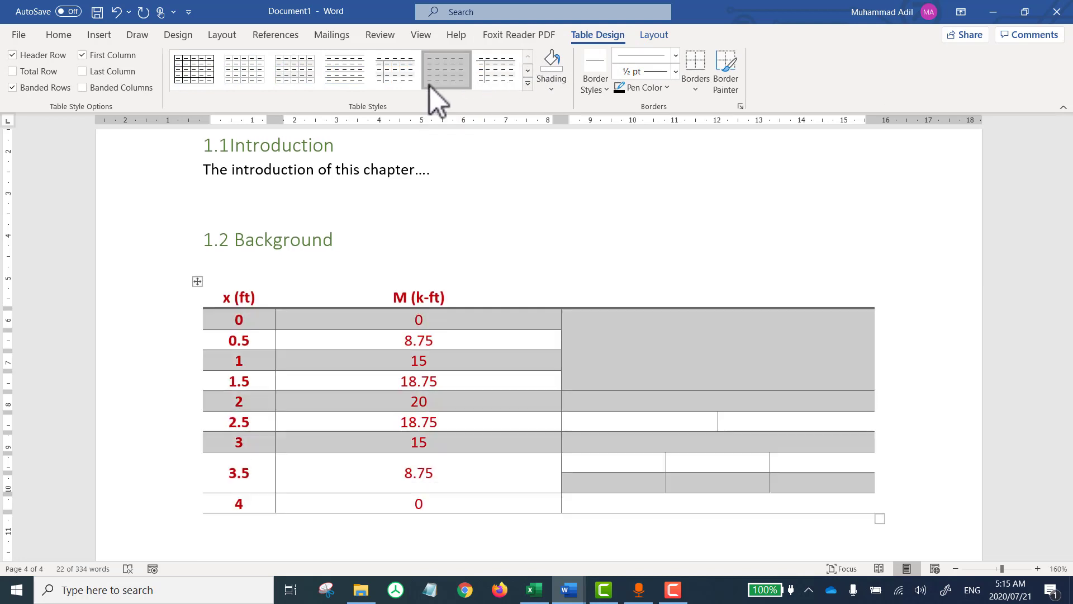
{"action": "left_click", "coordinate": [496, 384]}
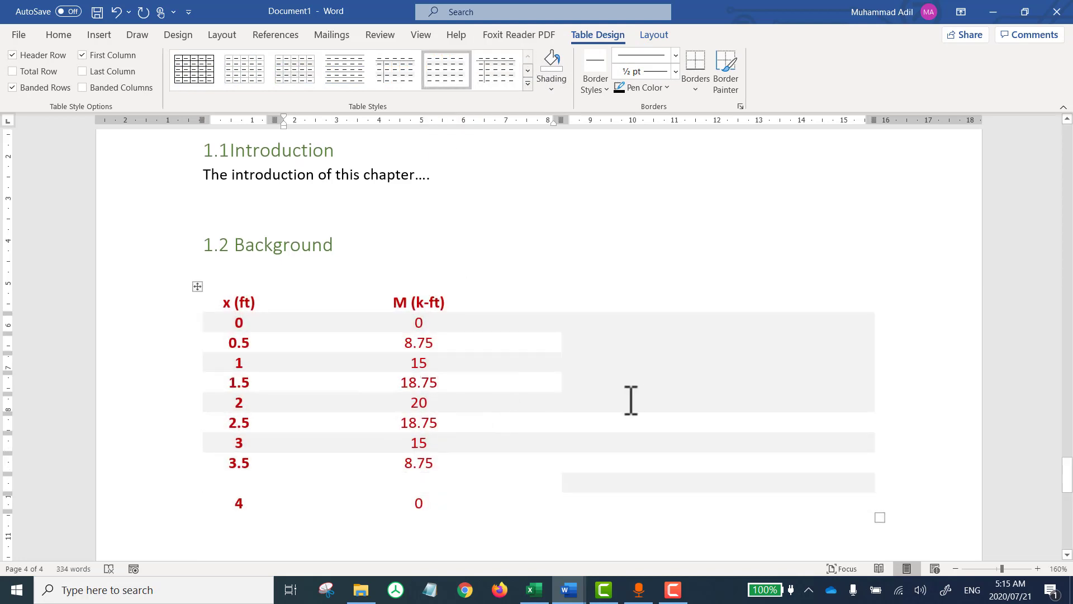
Step: Turn on the display of gridlines for the borderless table
{"action": "left_click", "coordinate": [652, 36]}
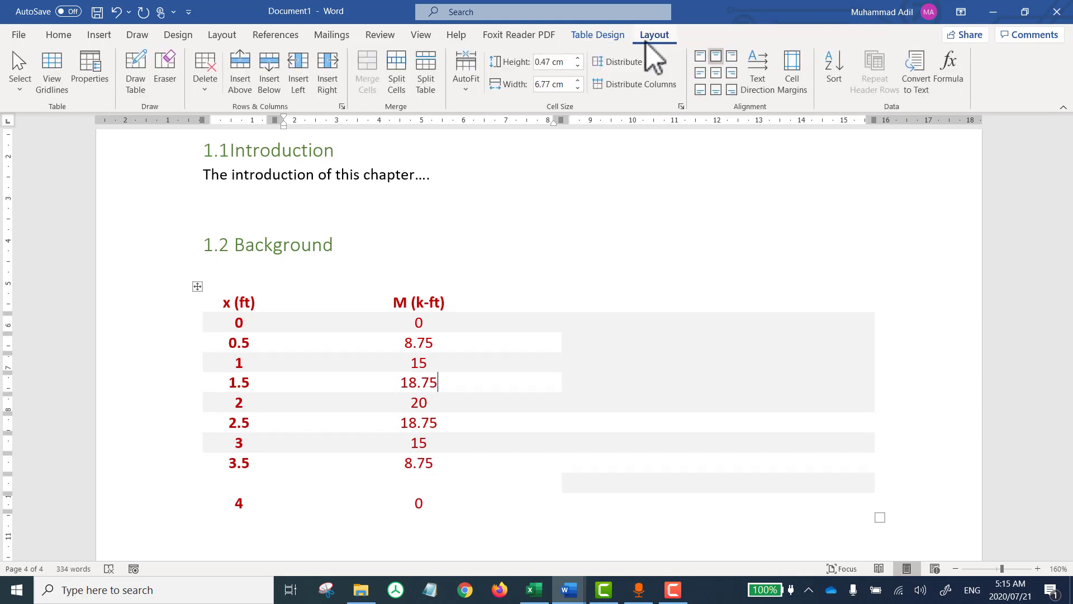
{"action": "left_click", "coordinate": [59, 75]}
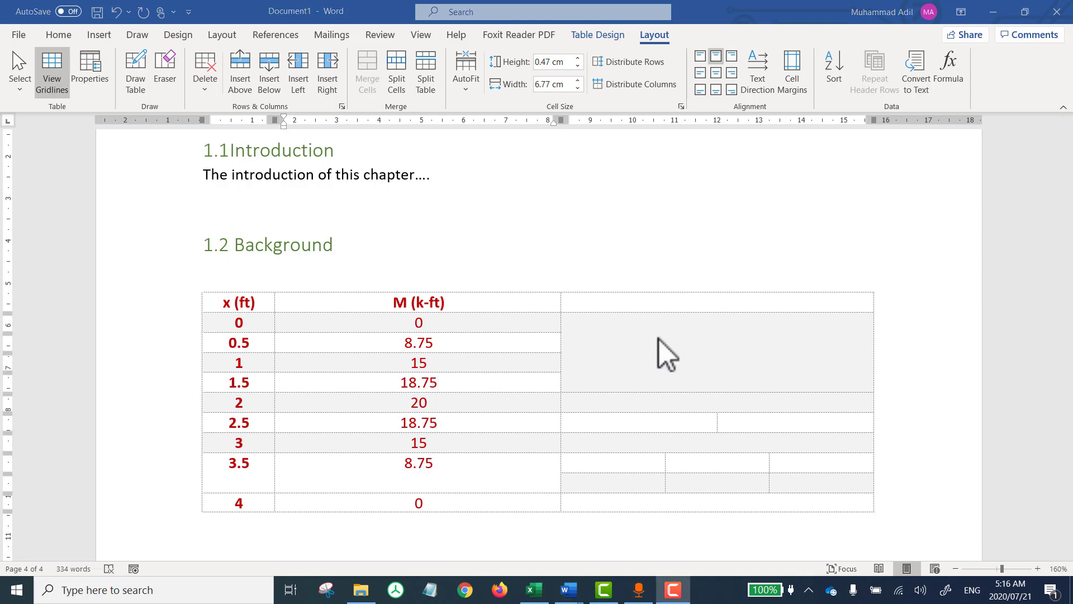
Step: Remove the empty third column and stretch the table until its two columns are about 2.8 cm and 11 cm wide
{"action": "left_click", "coordinate": [719, 306]}
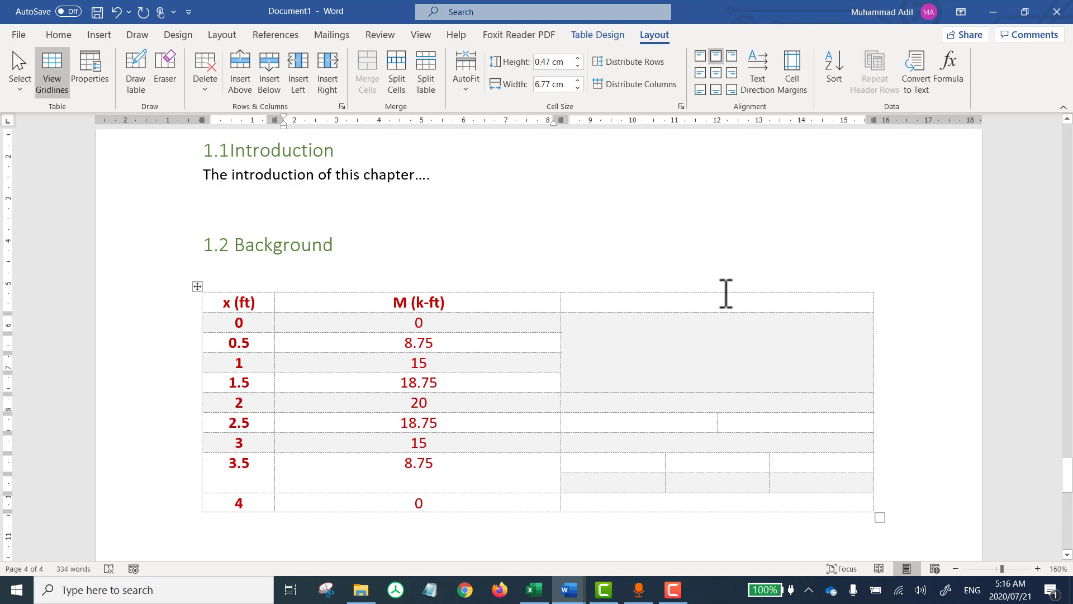
{"action": "left_click", "coordinate": [722, 286]}
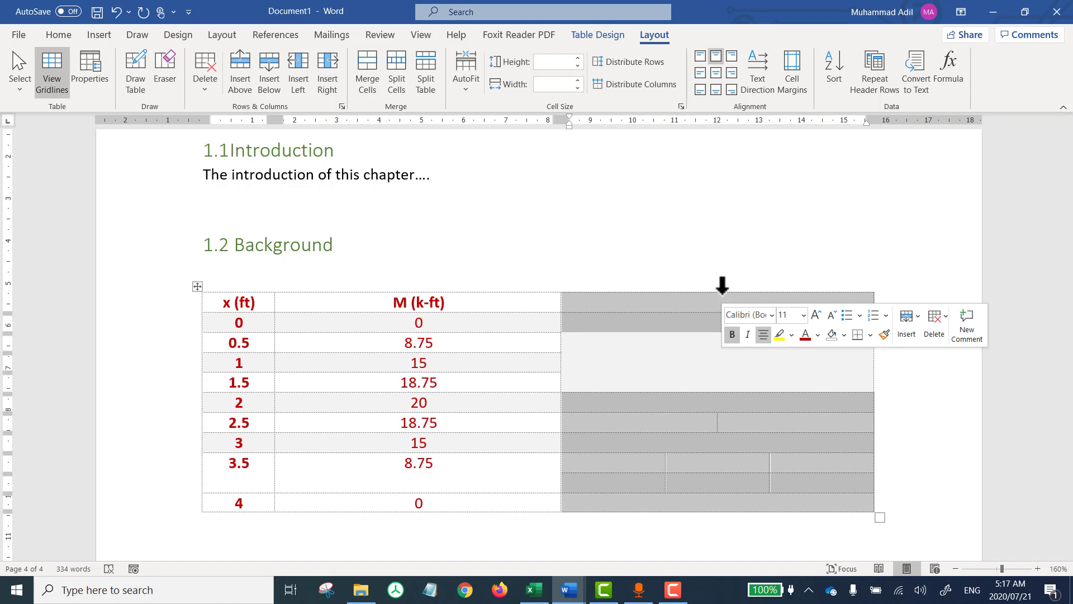
{"action": "right_click", "coordinate": [723, 285]}
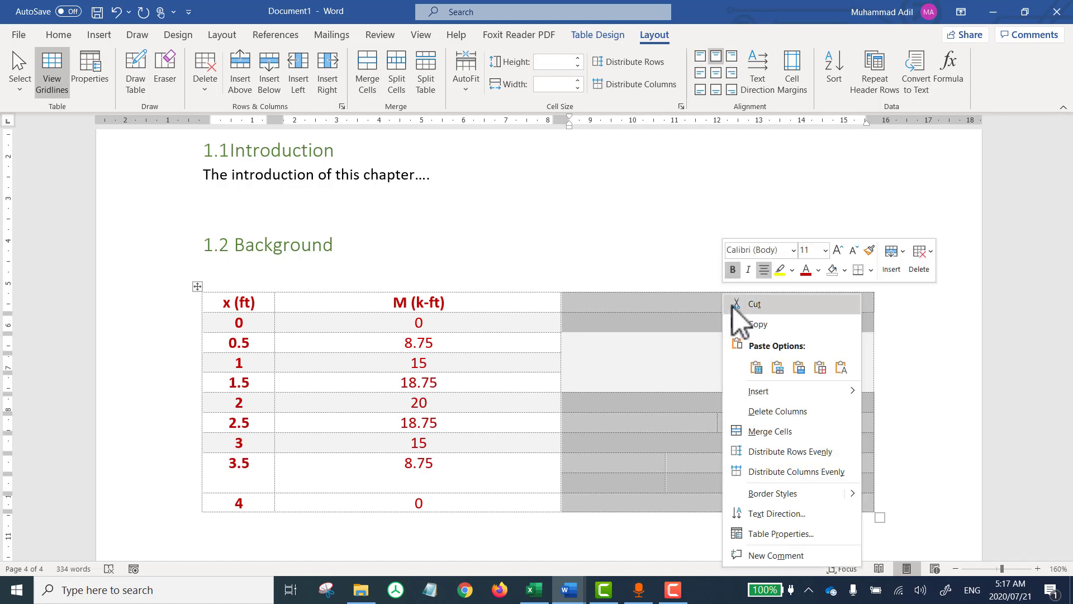
{"action": "left_click", "coordinate": [733, 307]}
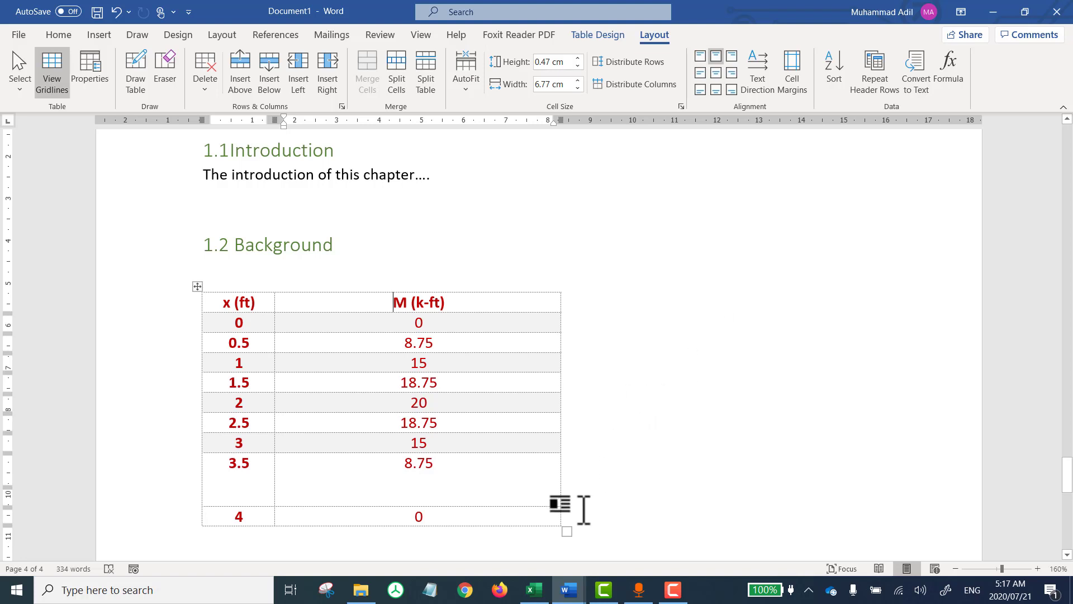
{"action": "left_click_drag", "start_coordinate": [567, 531], "coordinate": [785, 497]}
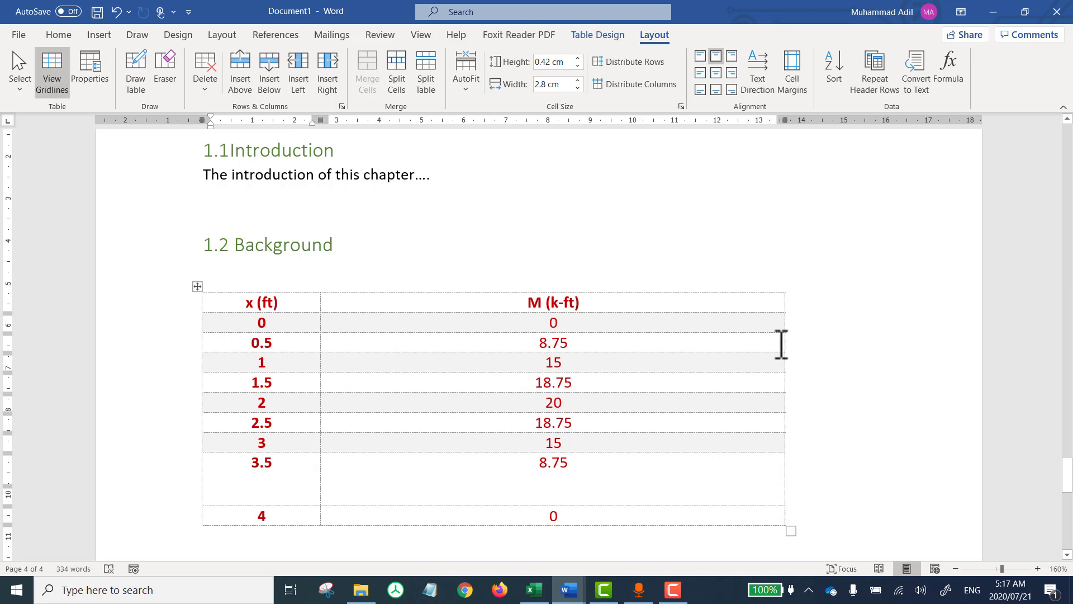
Step: Try to insert an empty row below the 0.5 ft row, and undo the insertion
{"action": "left_click", "coordinate": [807, 342]}
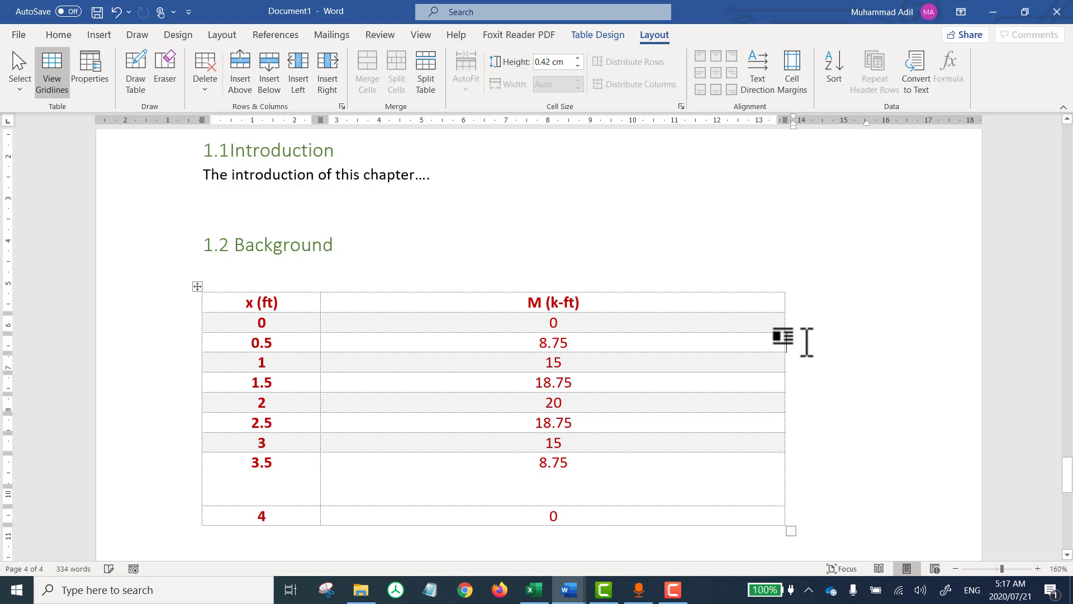
{"action": "key", "text": "Return"}
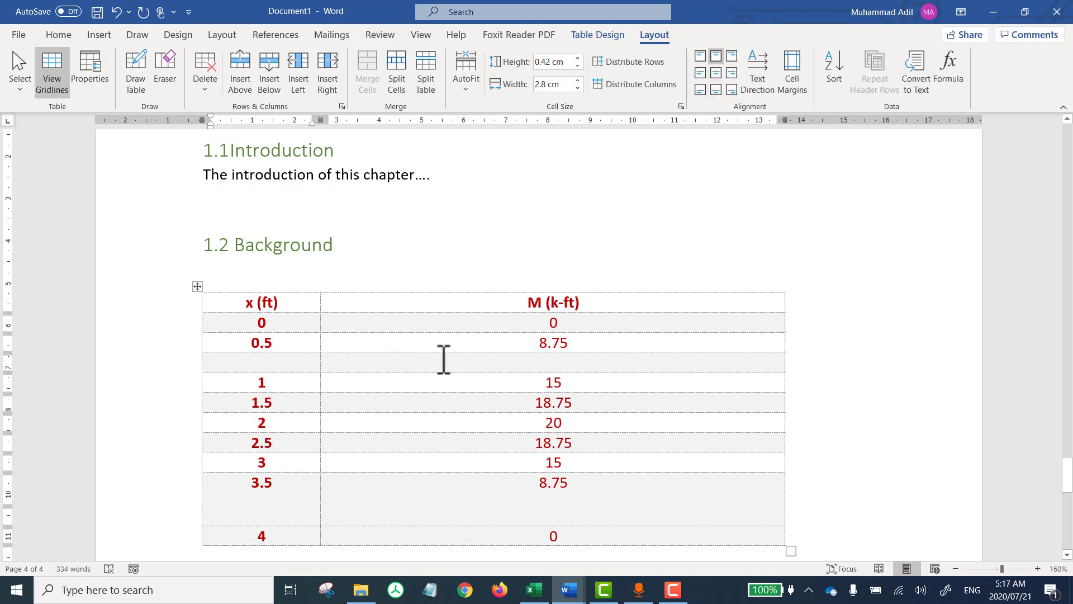
{"action": "scroll", "coordinate": [577, 356], "scroll_direction": "down", "scroll_amount": 1}
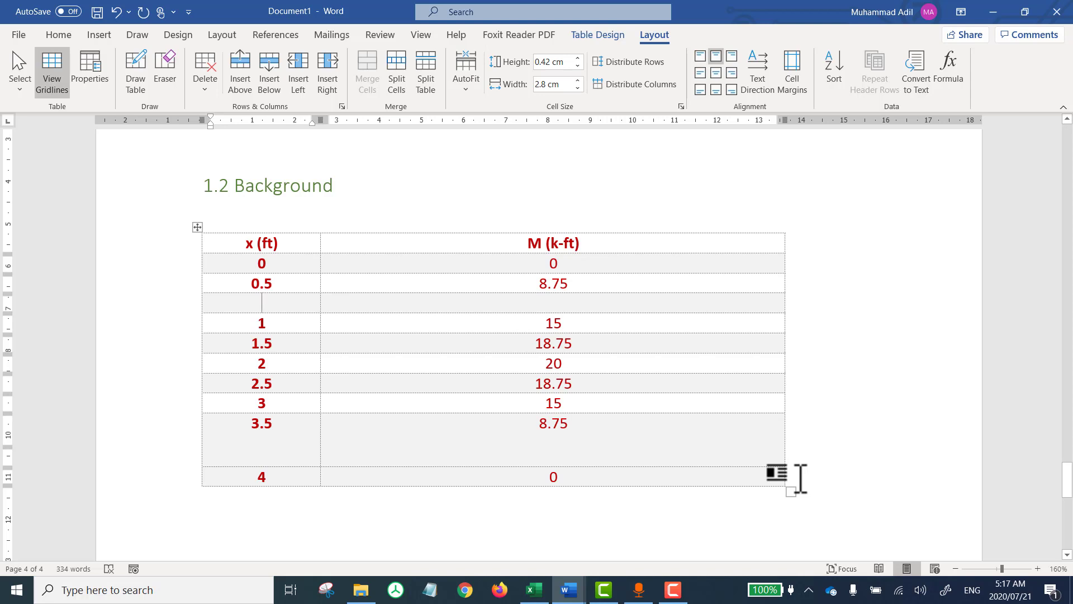
{"action": "key", "text": "ctrl+z"}
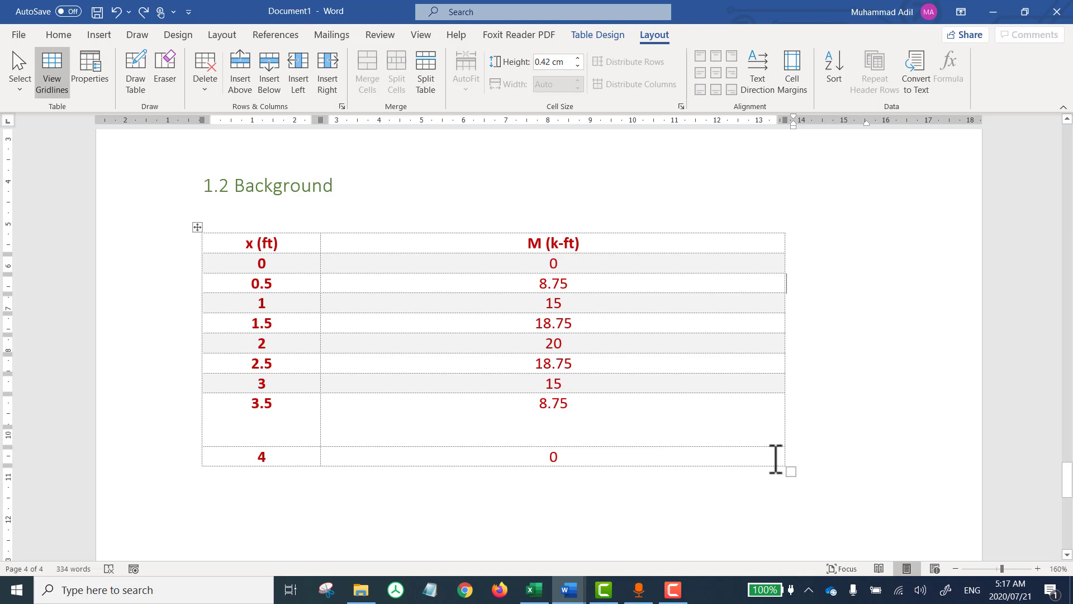
Step: Add an empty row at the end of the table and shrink the table until the M column is about 9.47 cm wide
{"action": "left_click", "coordinate": [724, 456]}
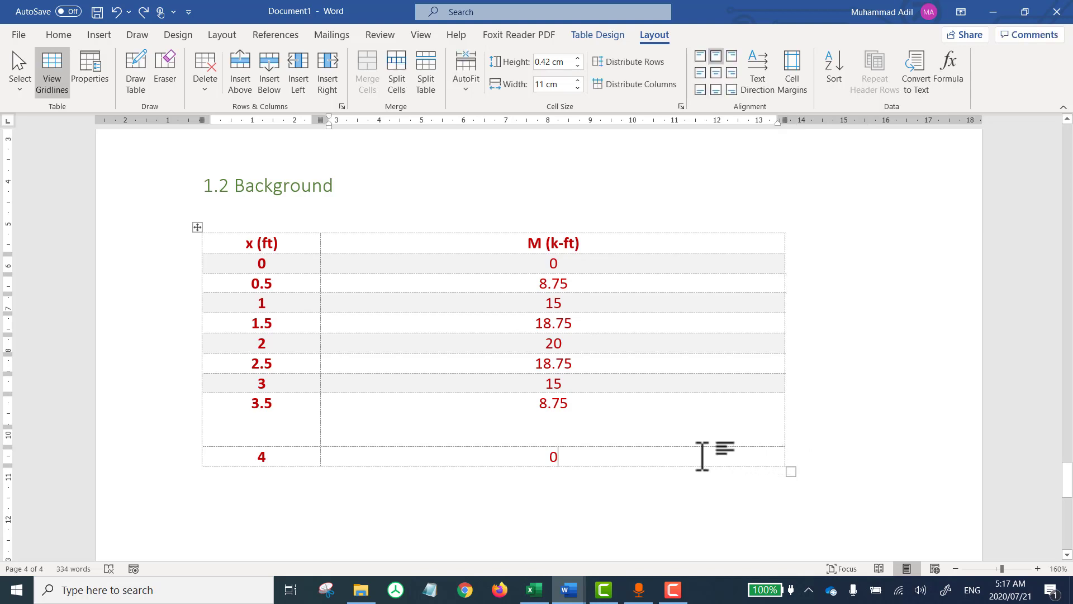
{"action": "left_click", "coordinate": [802, 456]}
{"action": "key", "text": "Return"}
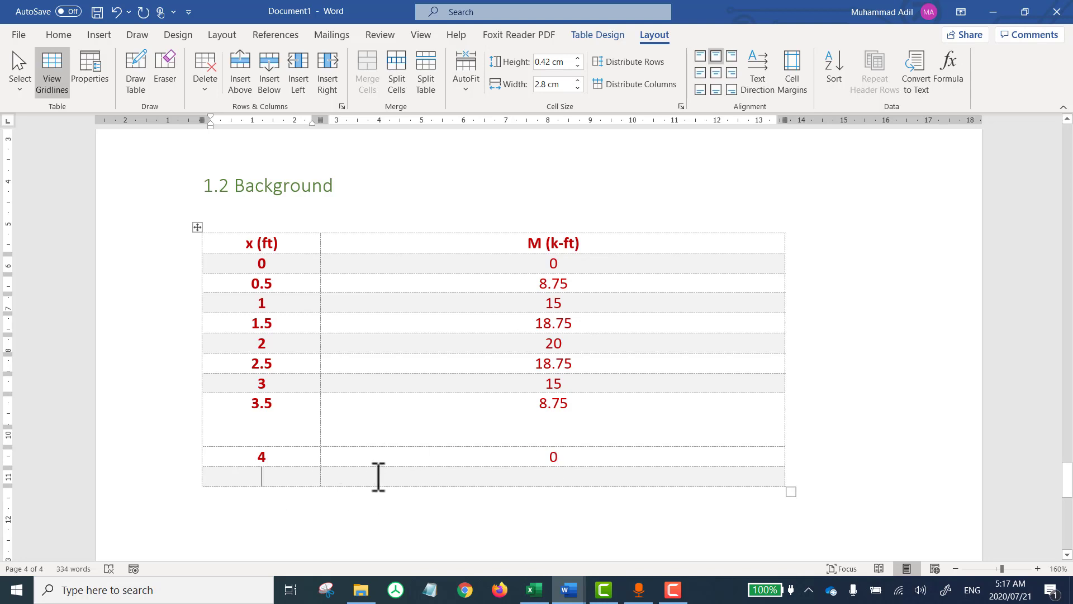
{"action": "left_click", "coordinate": [548, 481]}
{"action": "left_click_drag", "start_coordinate": [538, 447], "coordinate": [542, 425]}
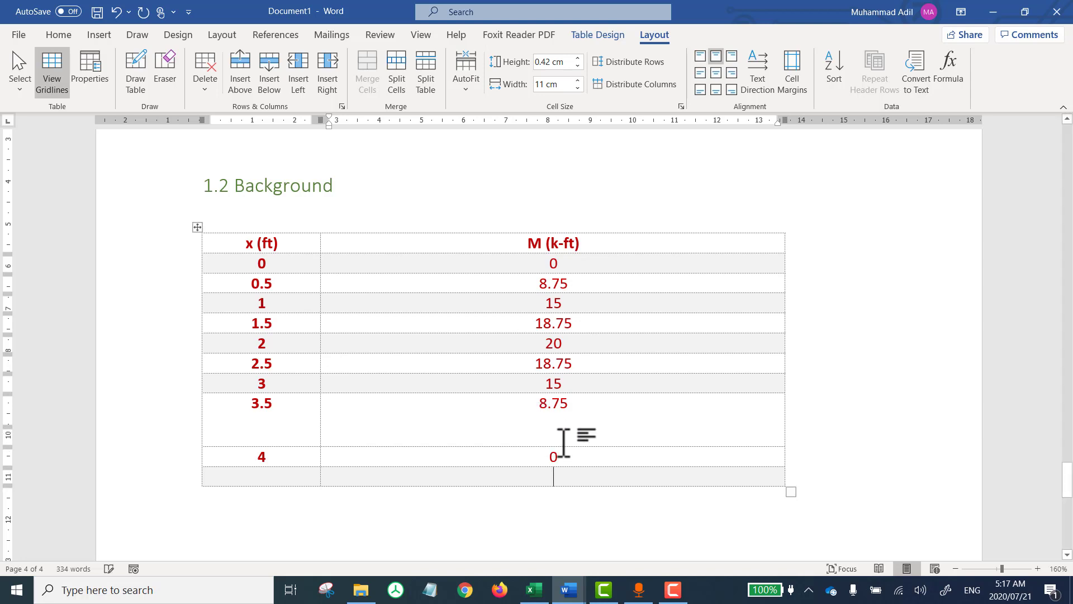
{"action": "left_click", "coordinate": [289, 421]}
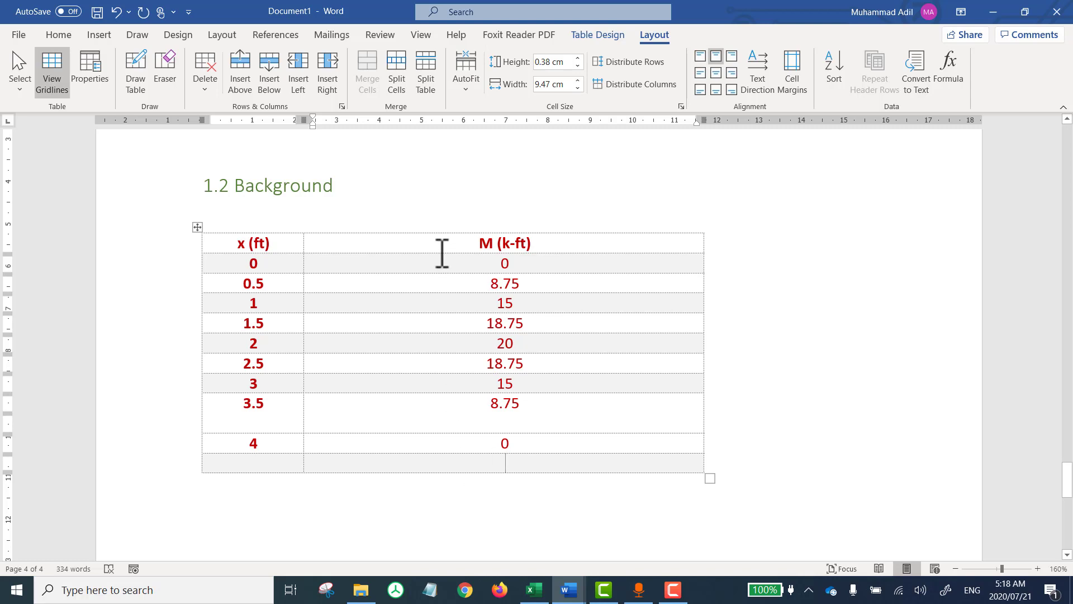
Step: Insert the formula =SUM(ABOVE) in the last cell of the M (k-ft) column
{"action": "left_click", "coordinate": [430, 198]}
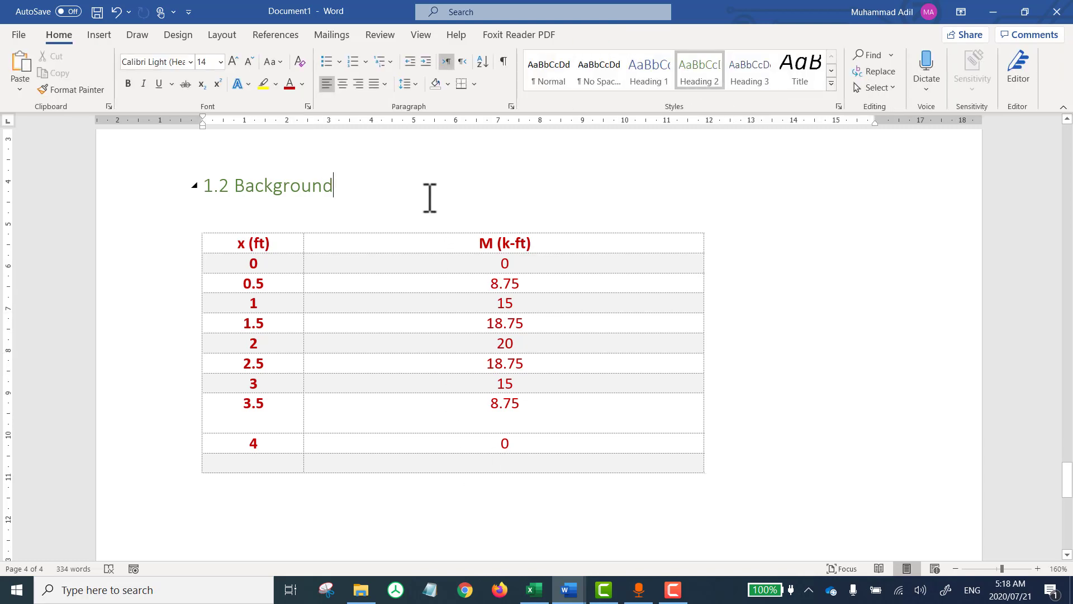
{"action": "left_click", "coordinate": [511, 471]}
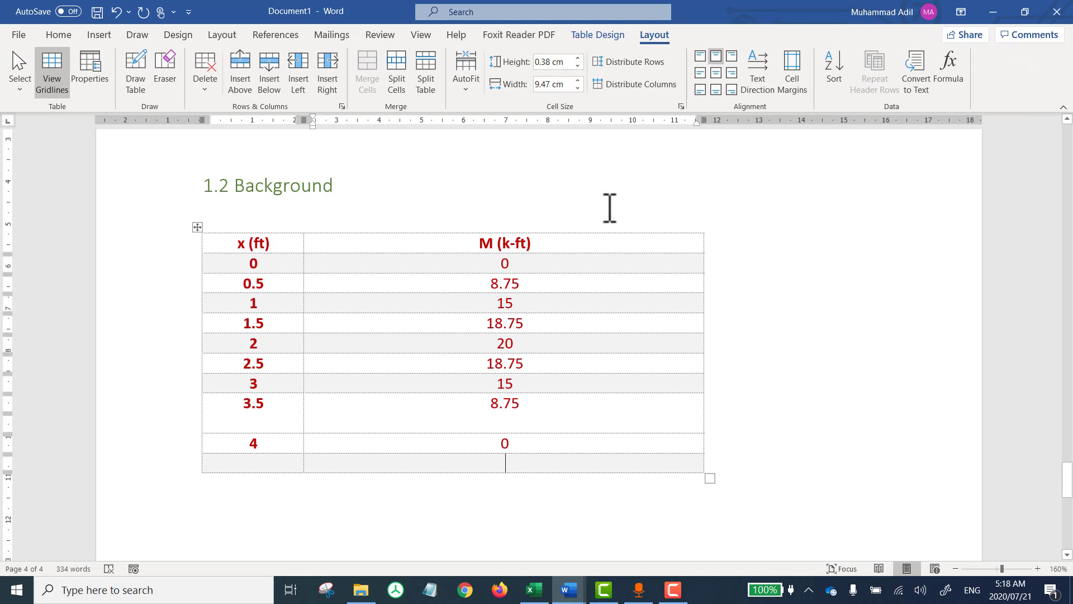
{"action": "left_click", "coordinate": [957, 72]}
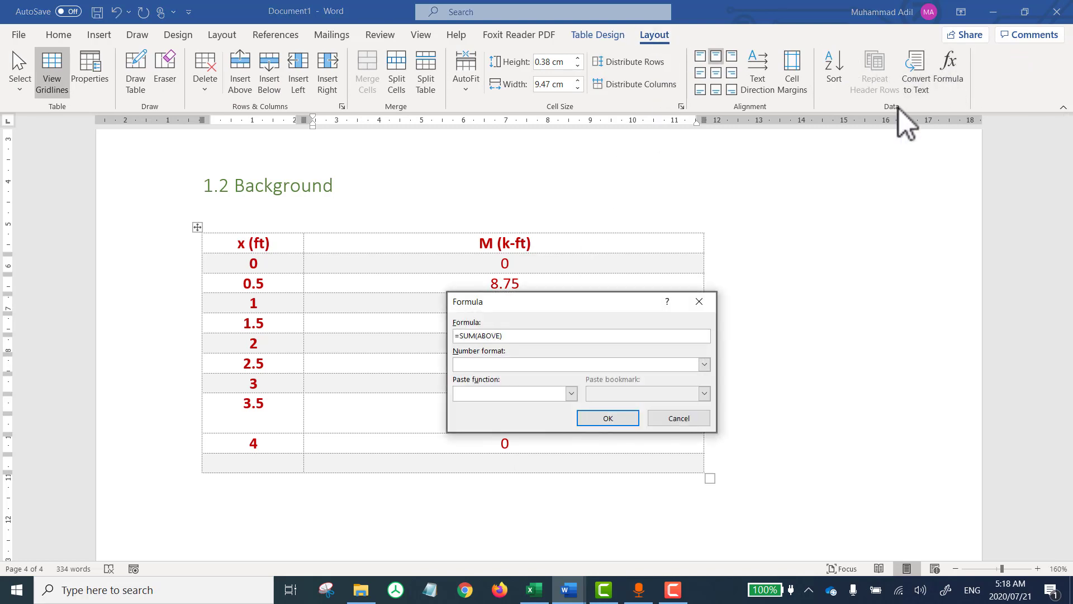
{"action": "left_click_drag", "start_coordinate": [594, 299], "coordinate": [773, 251]}
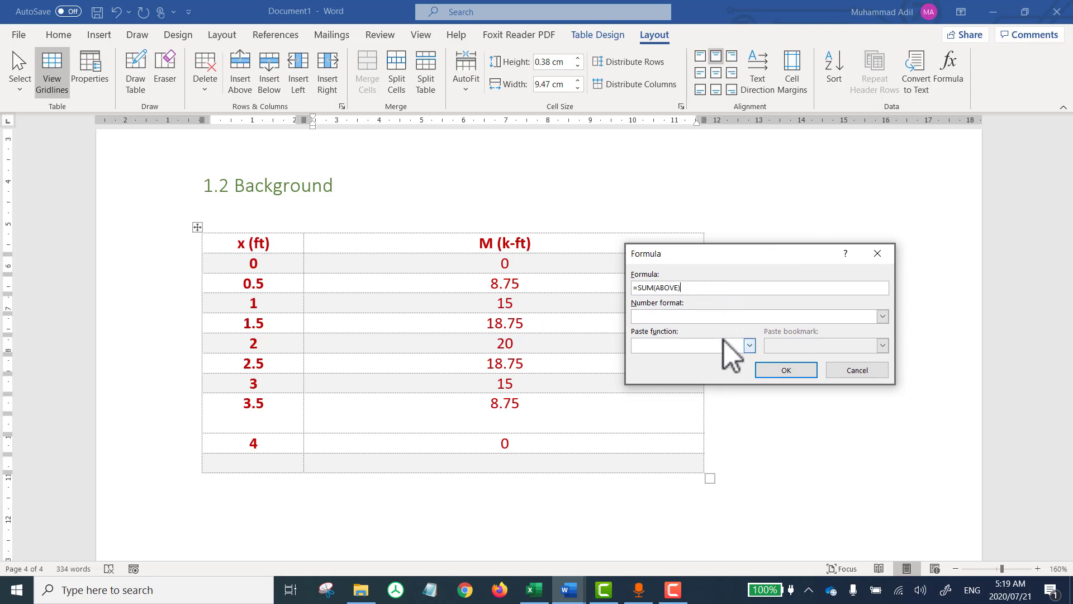
{"action": "left_click", "coordinate": [750, 346]}
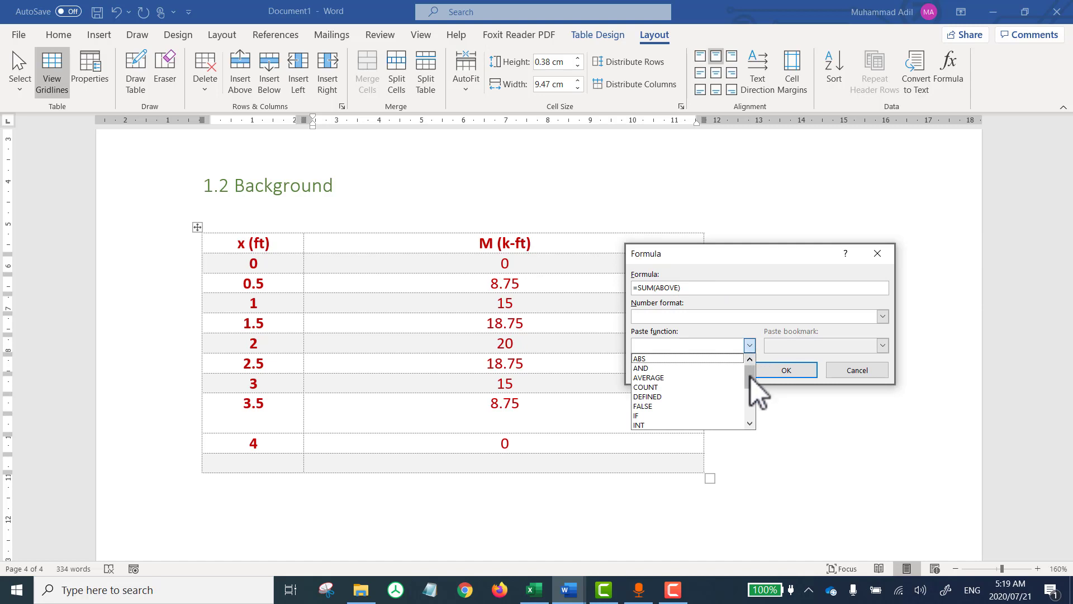
{"action": "left_click_drag", "start_coordinate": [750, 377], "coordinate": [750, 417]}
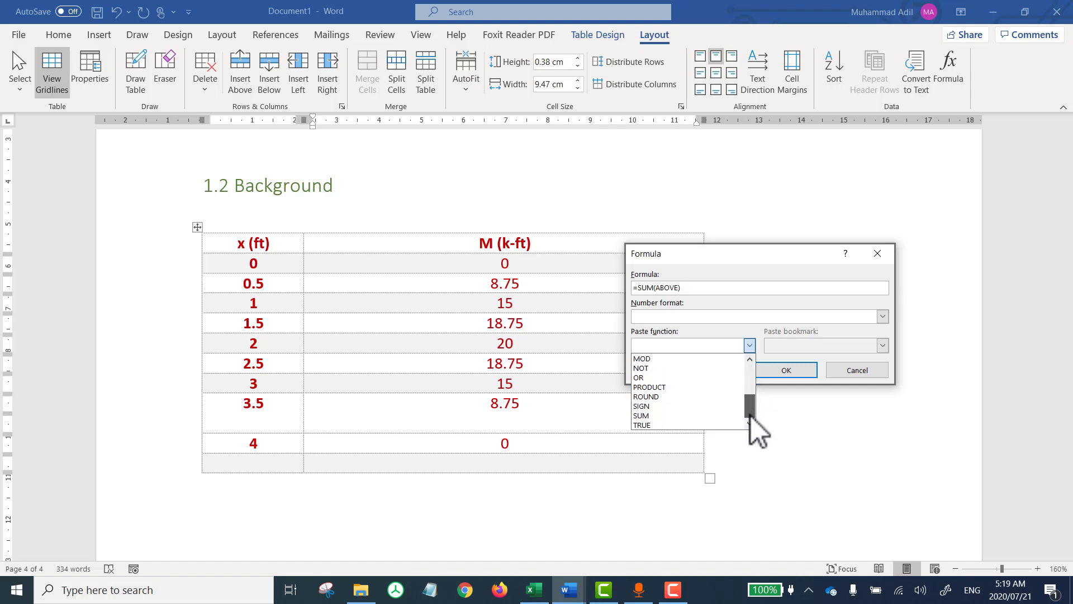
{"action": "left_click_drag", "start_coordinate": [750, 416], "coordinate": [762, 318]}
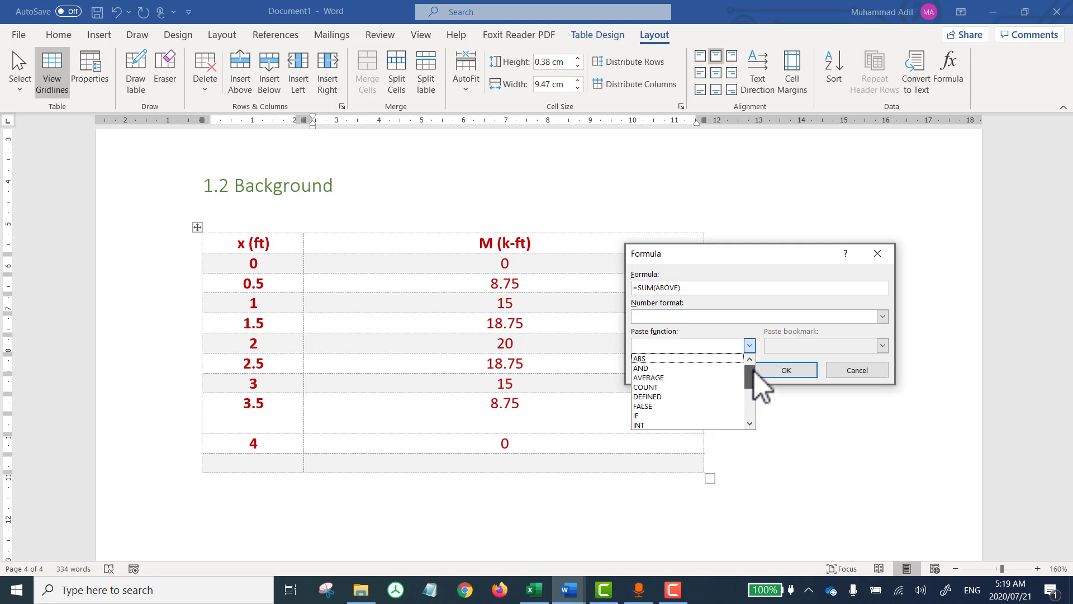
{"action": "left_click", "coordinate": [706, 287]}
{"action": "left_click", "coordinate": [785, 371]}
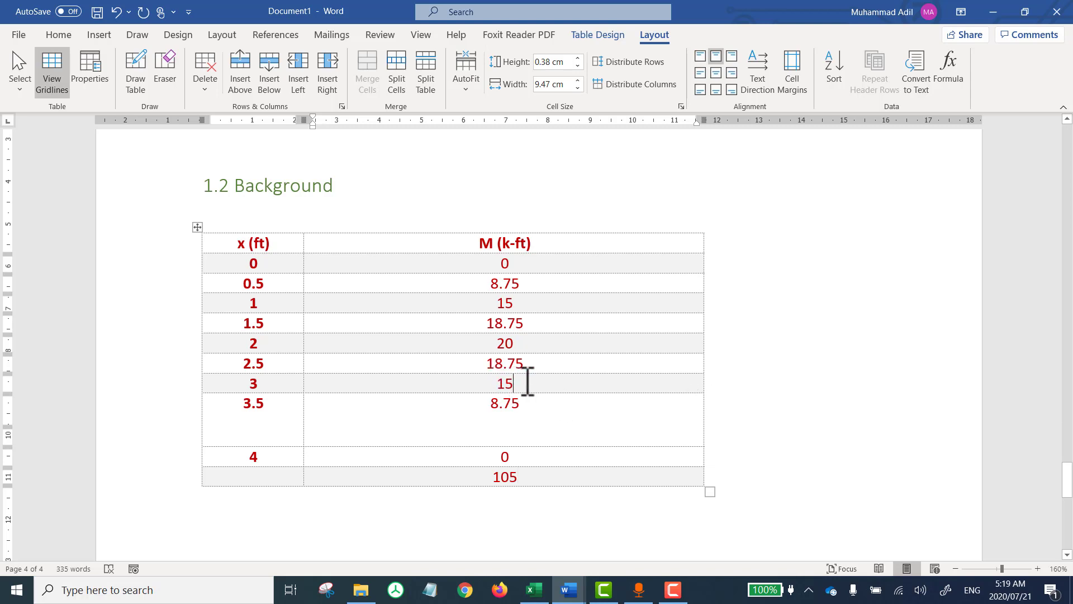
Step: Change the moment value in the 3 ft row to 150
{"action": "type", "text": "0"}
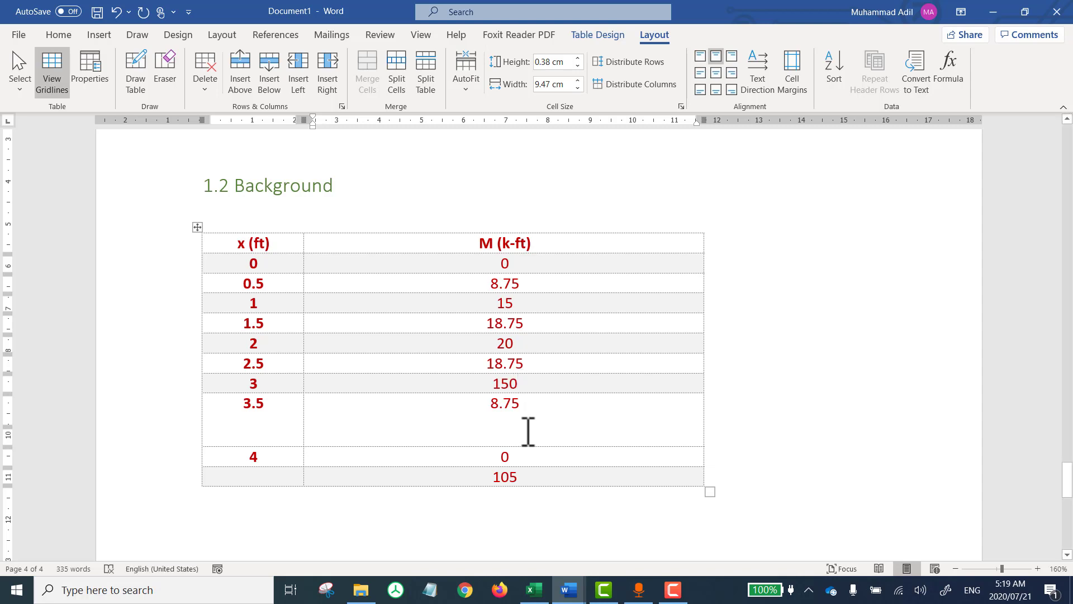
{"action": "left_click", "coordinate": [559, 432]}
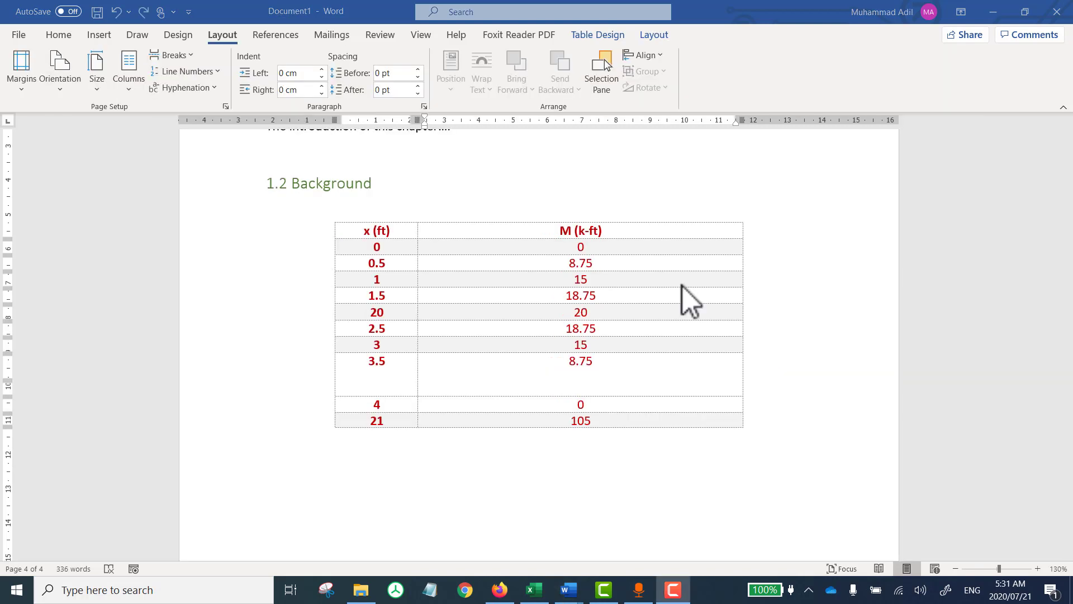
Step: Add a bottom border and a top border to the whole table
{"action": "left_click", "coordinate": [478, 293]}
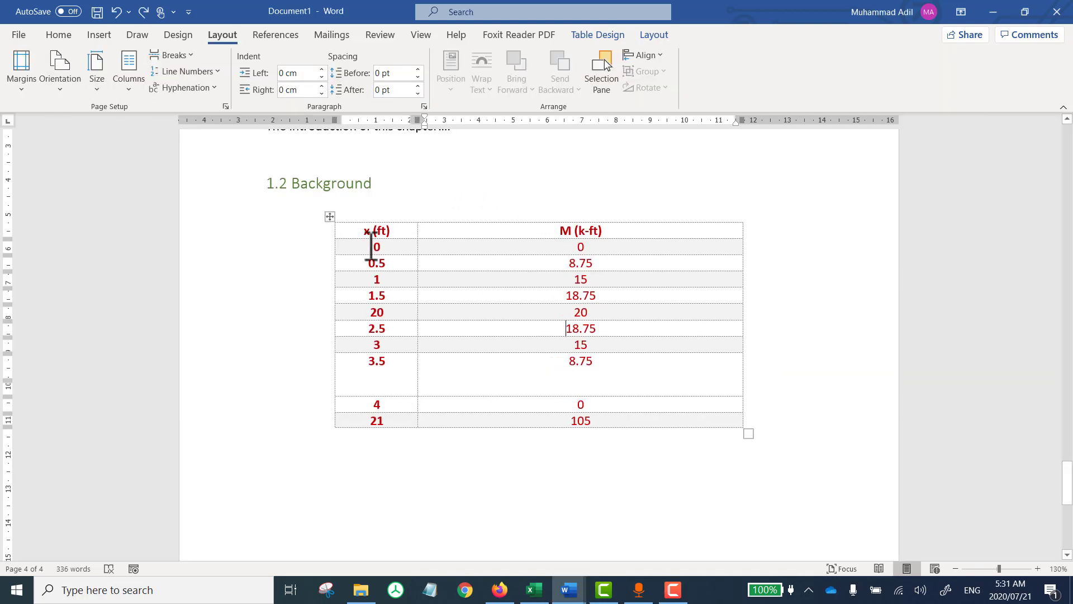
{"action": "double_click", "coordinate": [373, 422]}
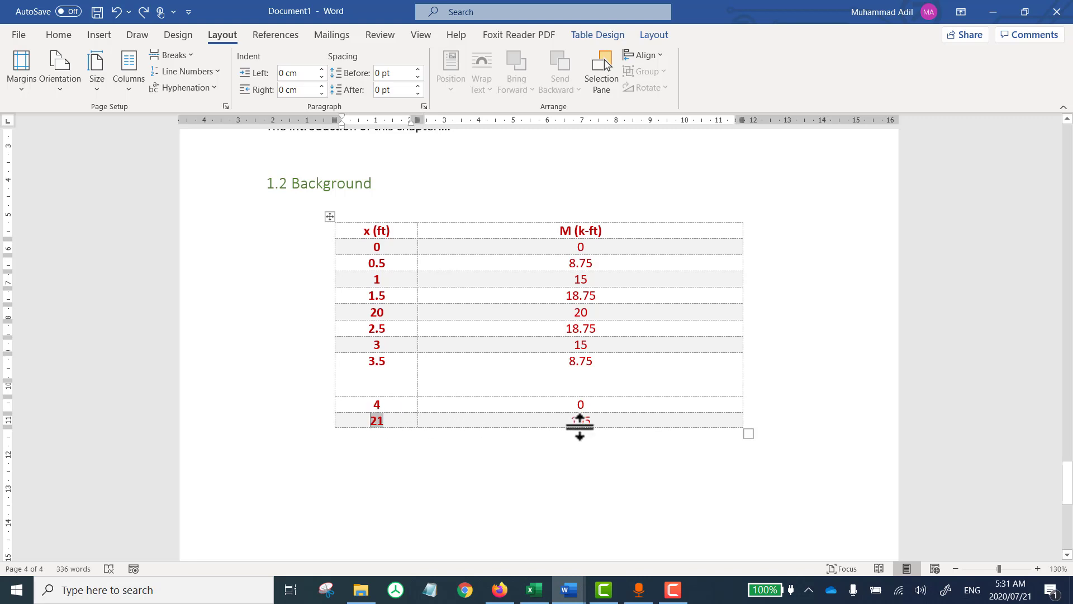
{"action": "left_click", "coordinate": [331, 218]}
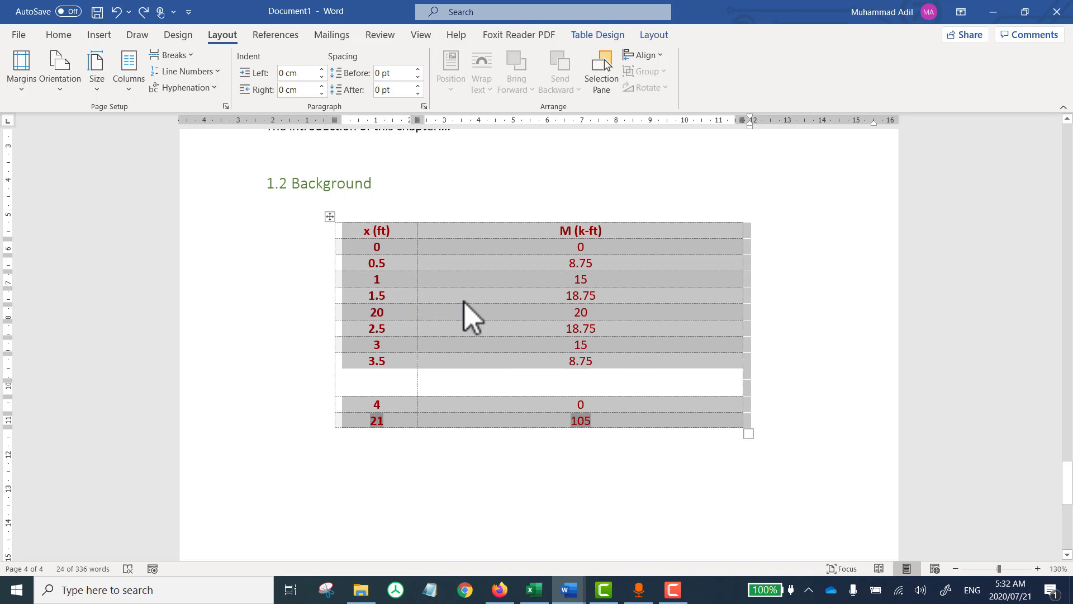
{"action": "left_click", "coordinate": [66, 36]}
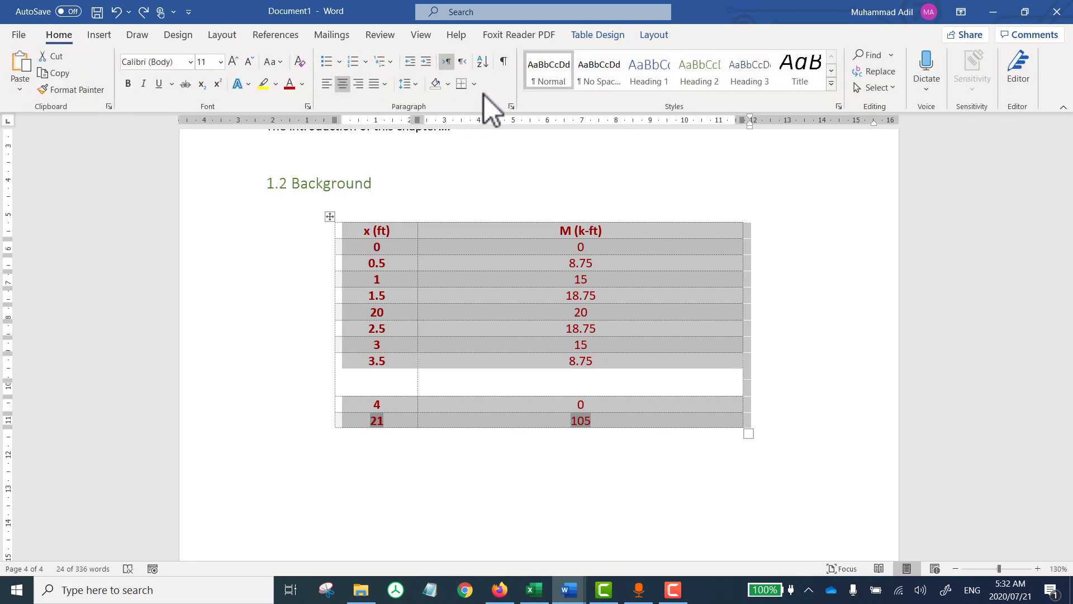
{"action": "left_click", "coordinate": [461, 84]}
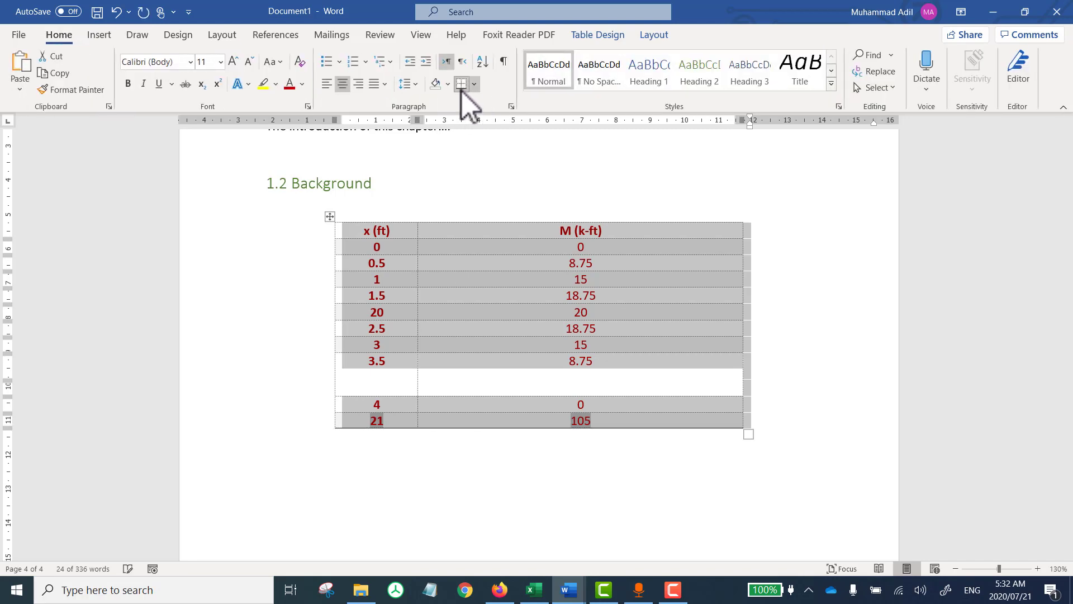
{"action": "left_click", "coordinate": [474, 85]}
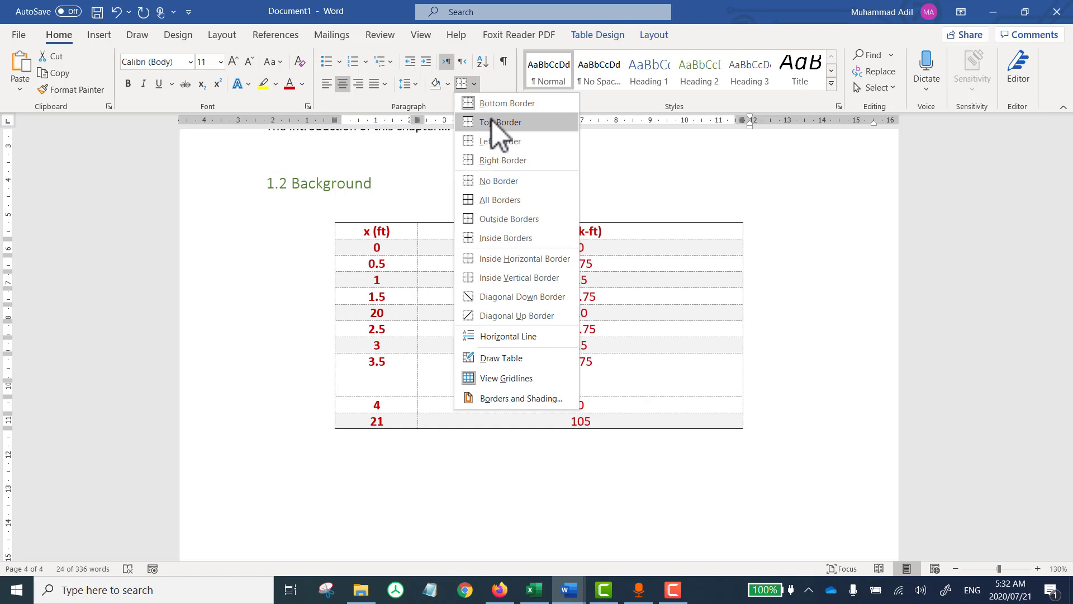
{"action": "left_click", "coordinate": [492, 120]}
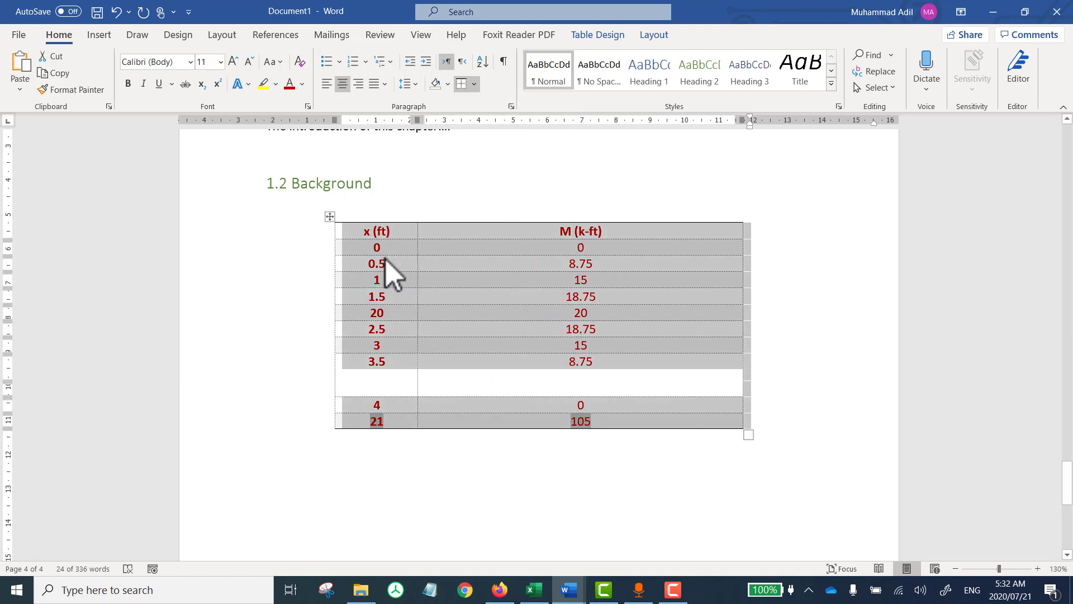
Step: Add a bottom border below the table's header row
{"action": "left_click", "coordinate": [379, 237]}
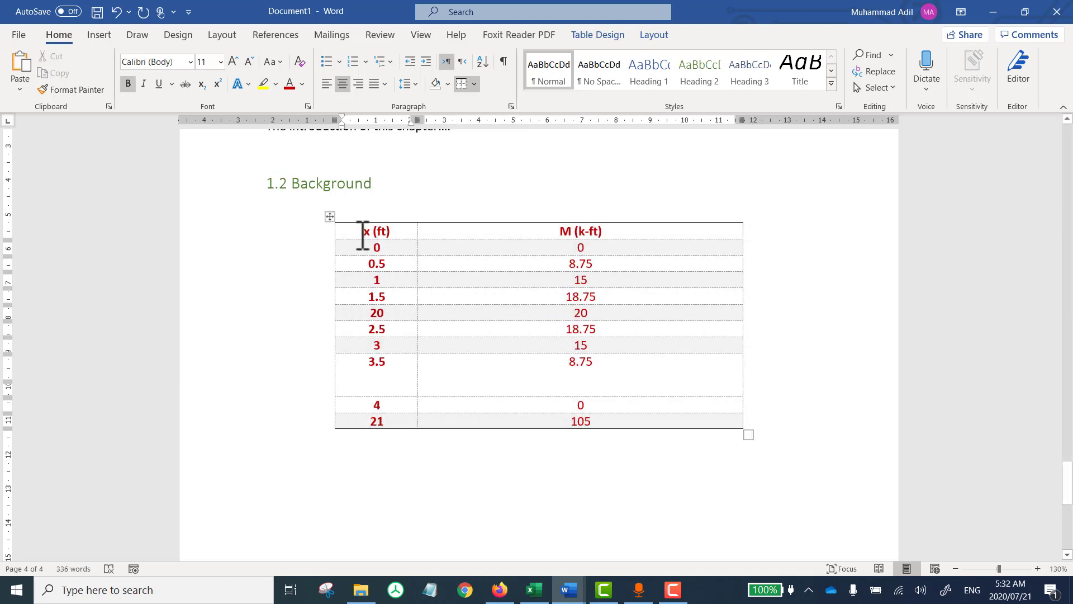
{"action": "left_click_drag", "start_coordinate": [640, 227], "coordinate": [643, 226]}
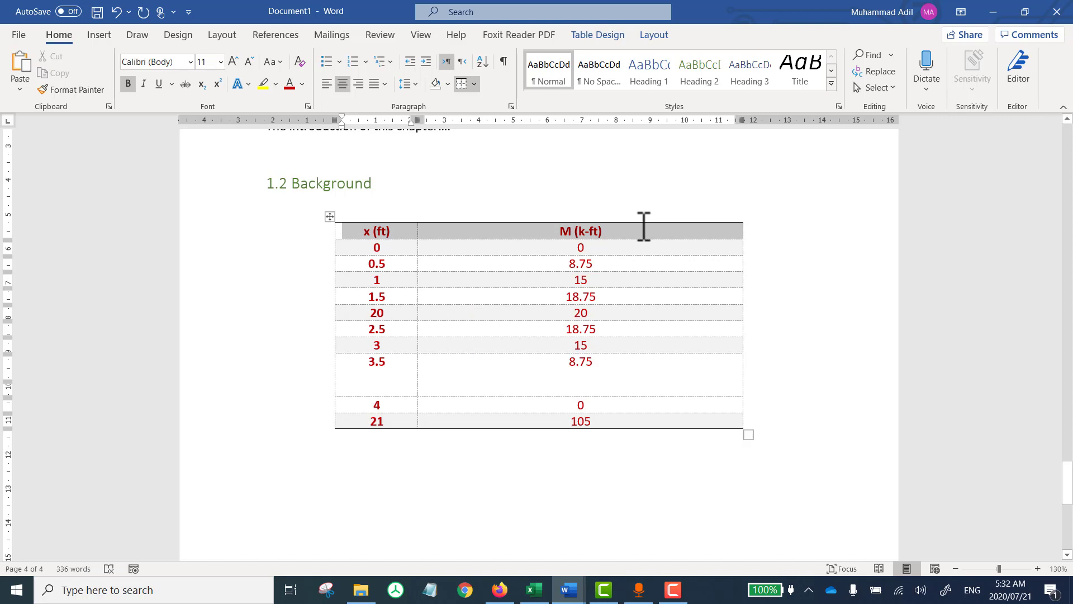
{"action": "left_click", "coordinate": [476, 85]}
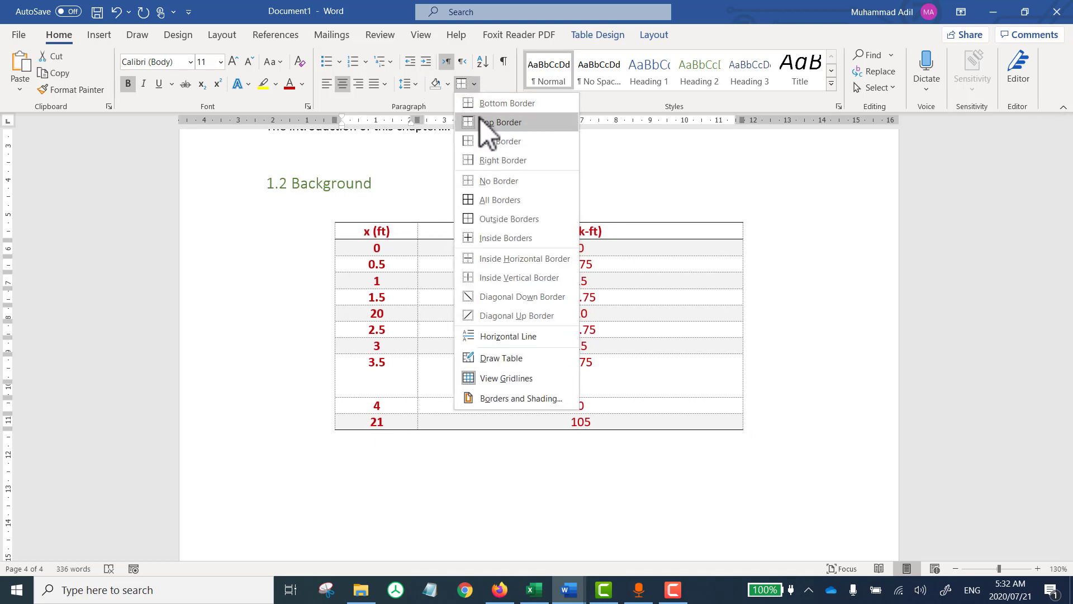
{"action": "left_click", "coordinate": [494, 104]}
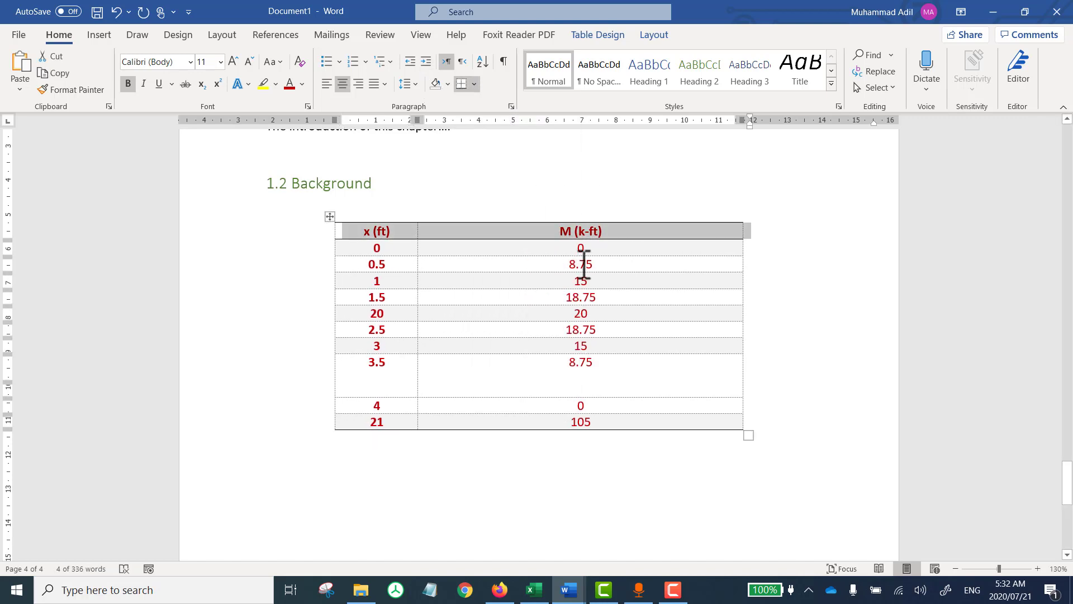
{"action": "left_click", "coordinate": [681, 233]}
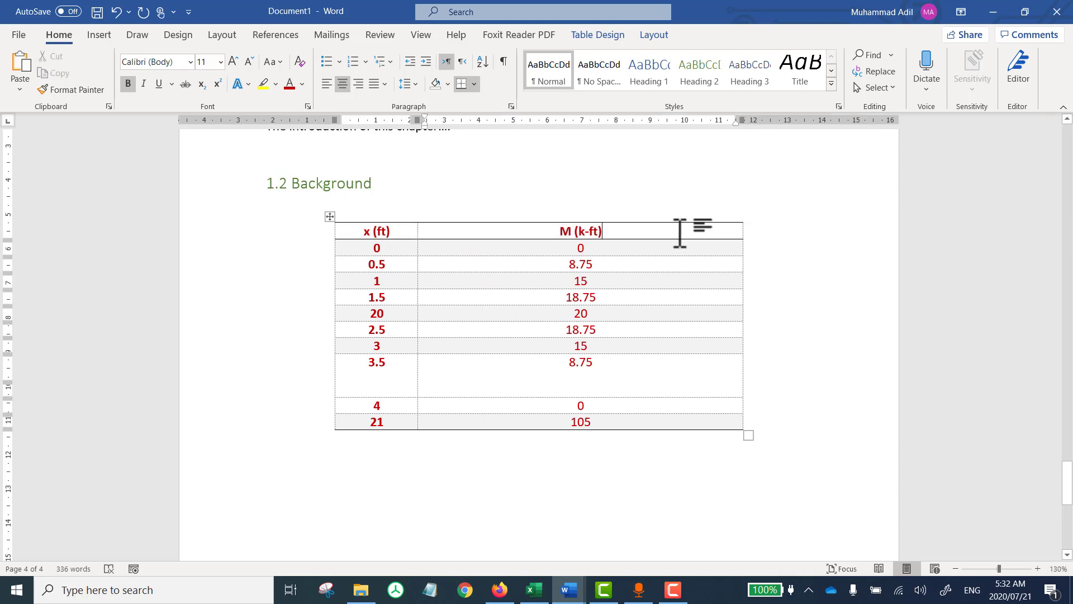
Step: Set the font size of the bending moment table's header row to 14
{"action": "left_click_drag", "start_coordinate": [681, 233], "coordinate": [367, 233]}
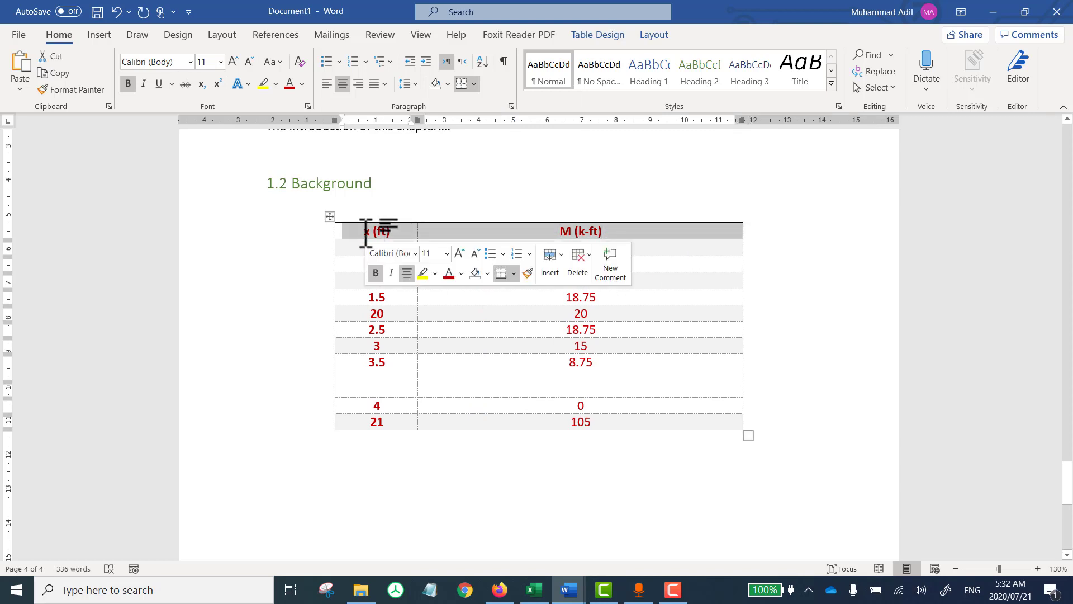
{"action": "left_click", "coordinate": [220, 62]}
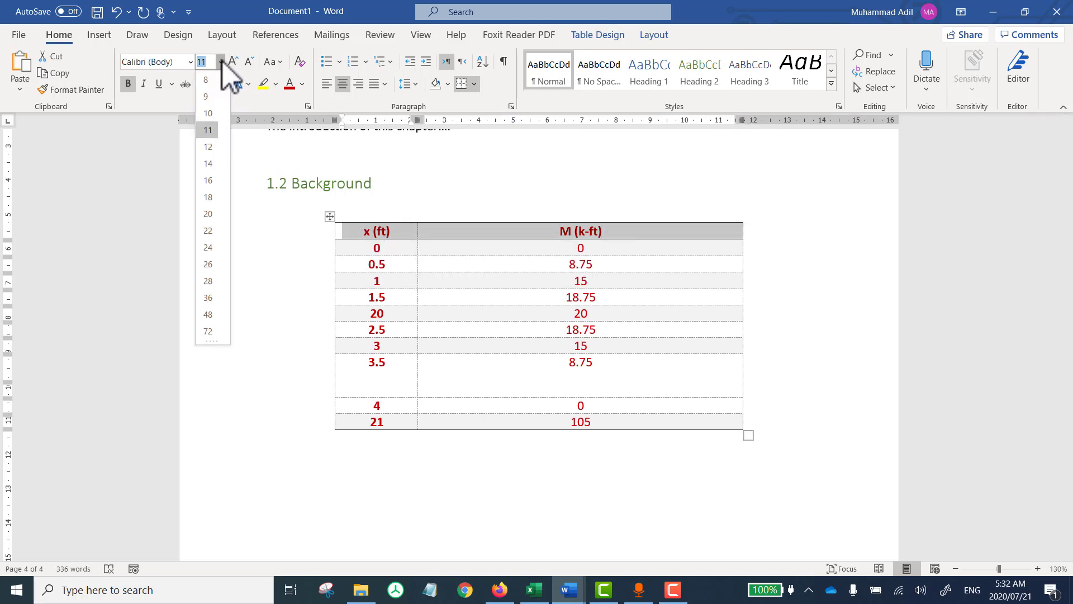
{"action": "left_click", "coordinate": [216, 166]}
Step: Add the centered caption "Table 1. Bending Moment" on a new line above the table
{"action": "left_click", "coordinate": [360, 214]}
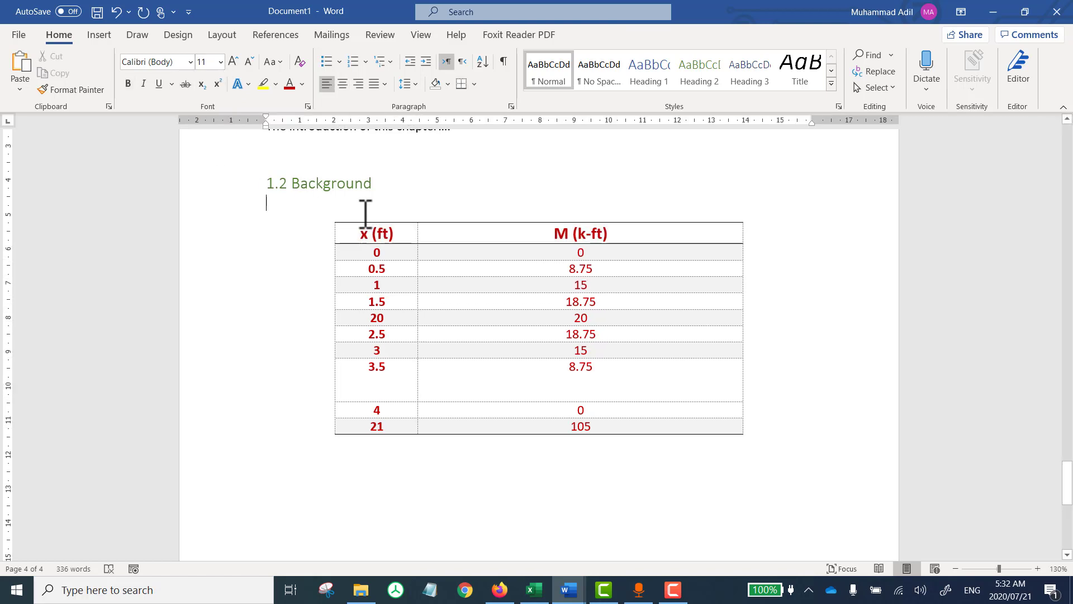
{"action": "key", "text": "Return"}
{"action": "type", "text": "Table 1"}
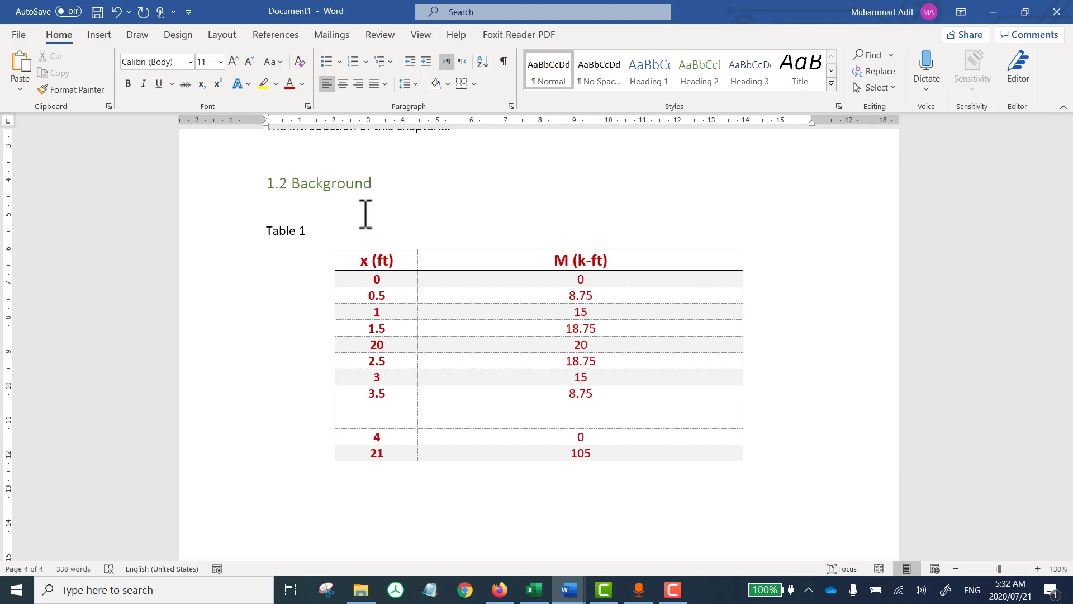
{"action": "type", "text": ". Bending Moment"}
{"action": "key", "text": "ctrl+e"}
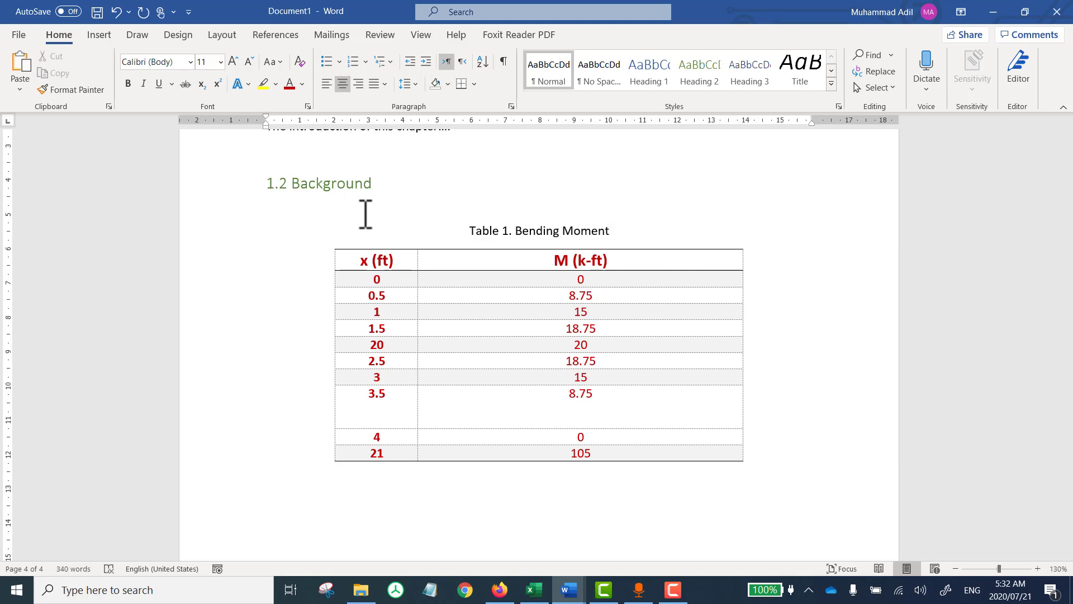
Step: Add empty lines below the bending moment table until the text runs onto a new page
{"action": "scroll", "coordinate": [632, 383], "scroll_direction": "down", "scroll_amount": 3}
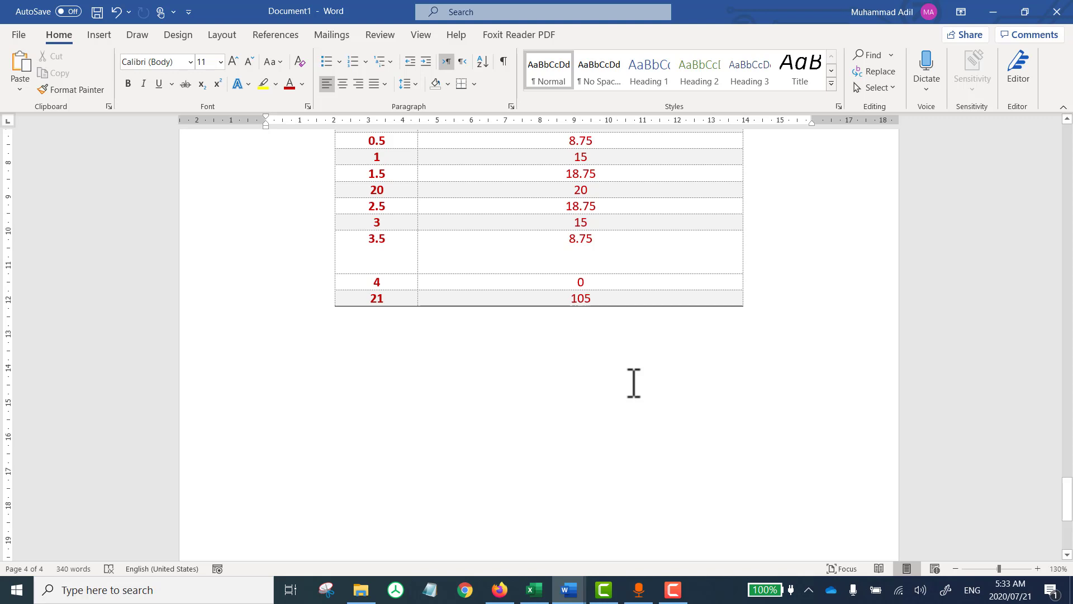
{"action": "key", "text": "Return"}
{"action": "key", "text": "Return"}
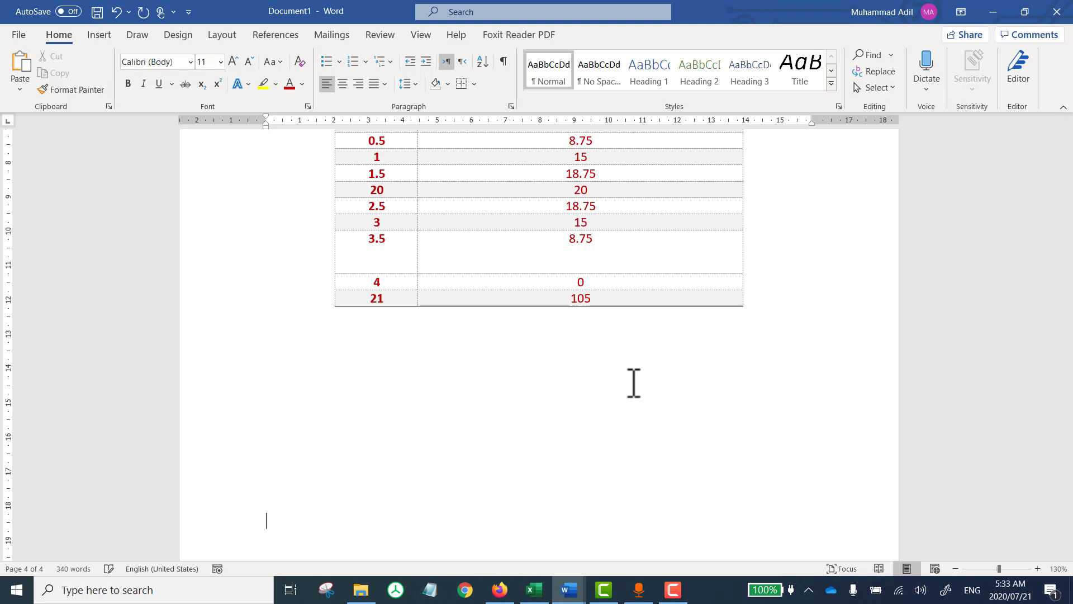
{"action": "key", "text": "Return"}
{"action": "key", "text": "Return"}
{"action": "key", "text": "Return"}
{"action": "key", "text": "Return"}
{"action": "key", "text": "Return"}
{"action": "key", "text": "Return"}
{"action": "key", "text": "Return"}
{"action": "key", "text": "Return"}
{"action": "key", "text": "Return"}
{"action": "key", "text": "Return"}
{"action": "key", "text": "Return"}
{"action": "key", "text": "Return"}
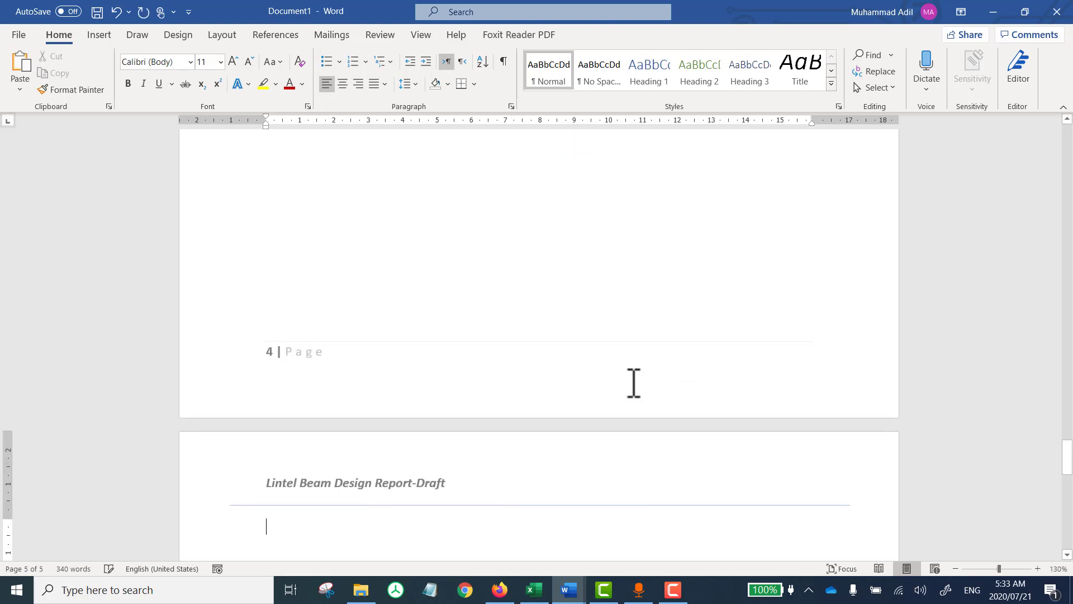
Step: Try to turn the last page to landscape by changing the page orientation there
{"action": "scroll", "coordinate": [562, 367], "scroll_direction": "down", "scroll_amount": 5}
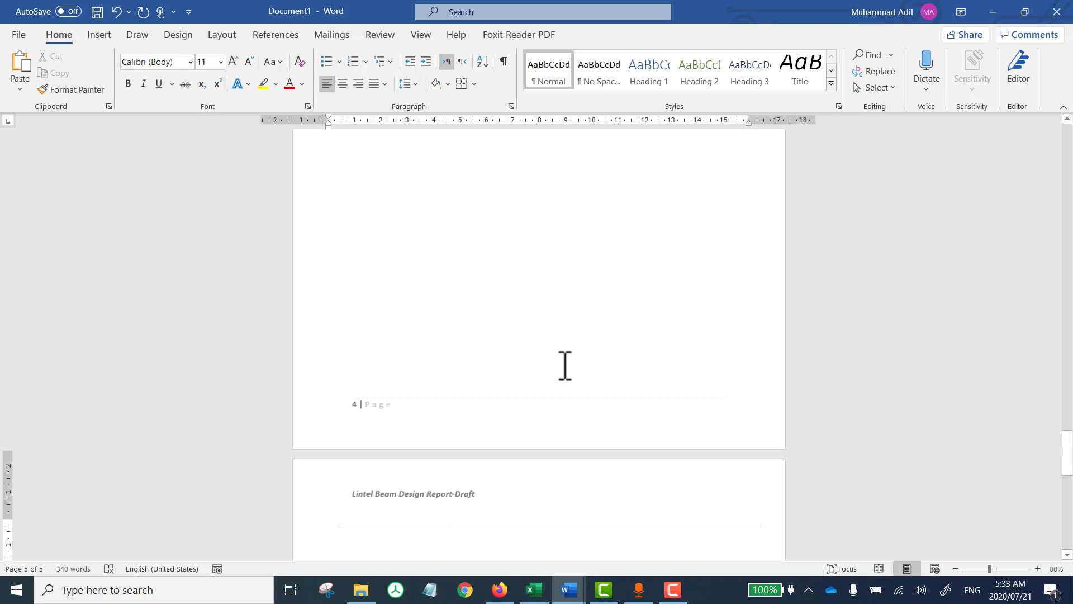
{"action": "scroll", "coordinate": [552, 382], "scroll_direction": "down", "scroll_amount": 5}
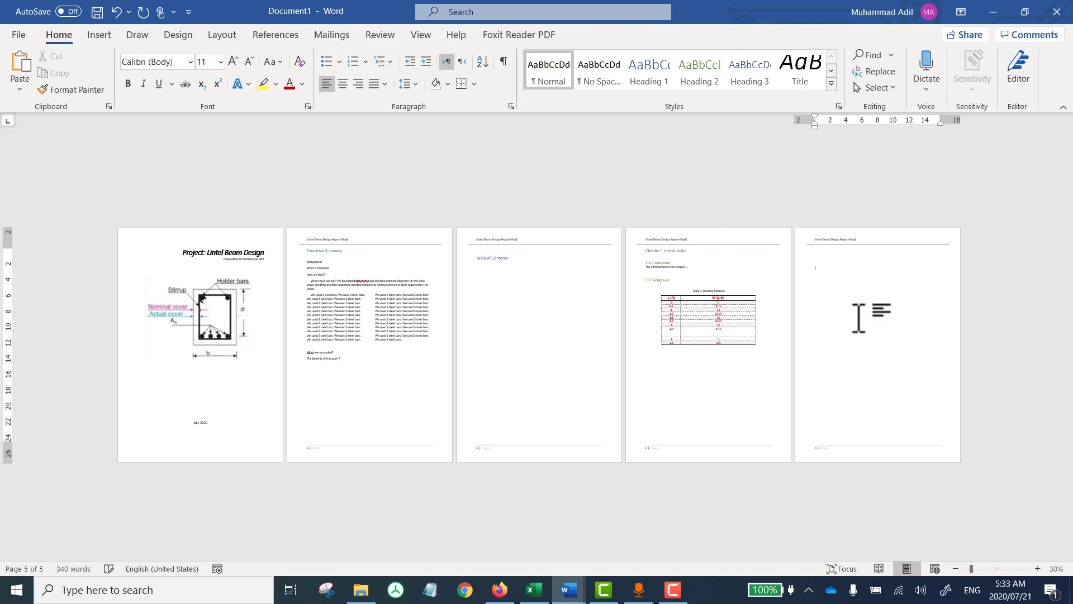
{"action": "left_click", "coordinate": [228, 36]}
{"action": "left_click", "coordinate": [64, 75]}
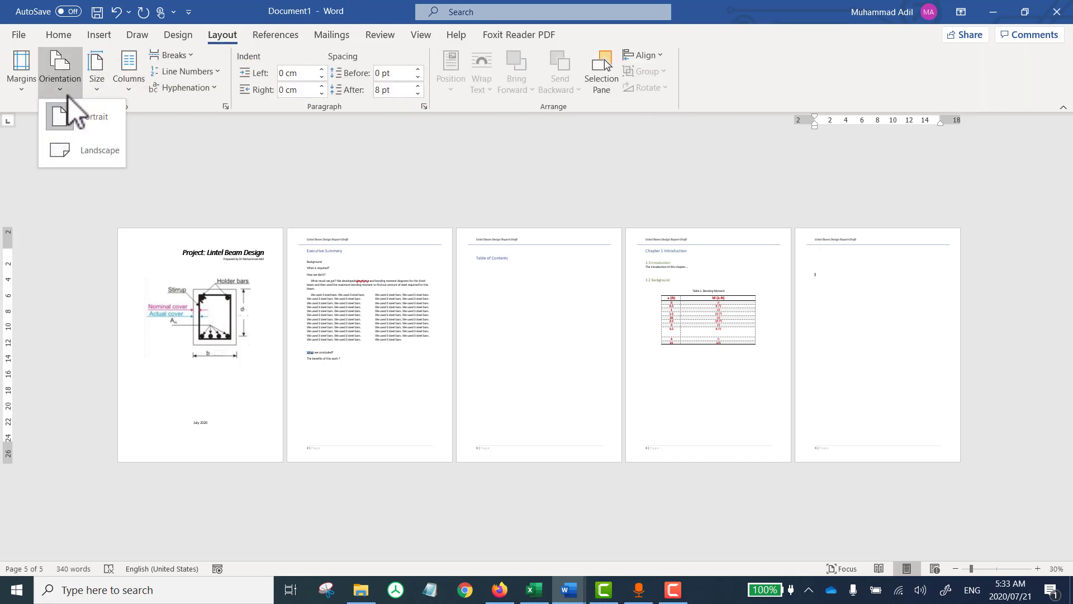
{"action": "left_click", "coordinate": [92, 149]}
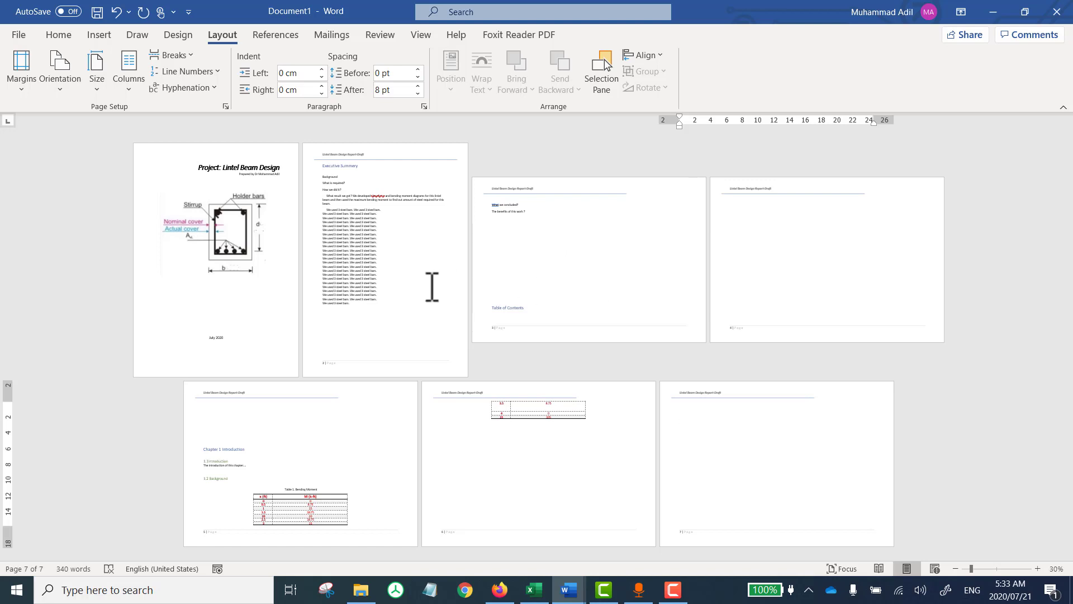
{"action": "double_click", "coordinate": [421, 323]}
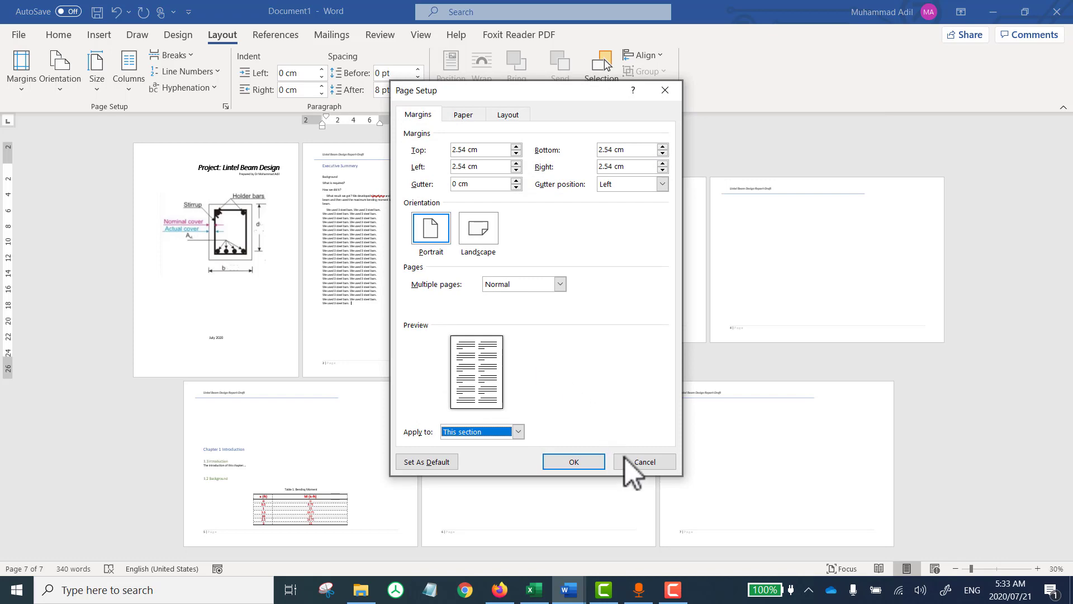
{"action": "left_click", "coordinate": [643, 462]}
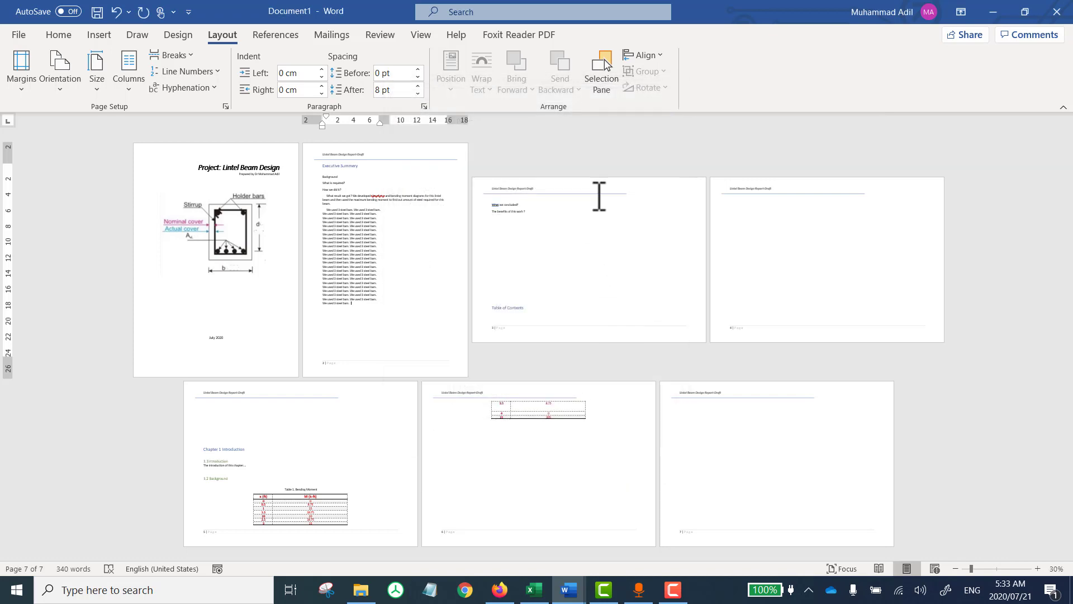
Step: Examine the header and footer section labels across all pages to see which pages belong to which section
{"action": "scroll", "coordinate": [599, 199], "scroll_direction": "up", "scroll_amount": 7}
{"action": "scroll", "coordinate": [598, 199], "scroll_direction": "up", "scroll_amount": 1}
{"action": "scroll", "coordinate": [750, 218], "scroll_direction": "up", "scroll_amount": 6}
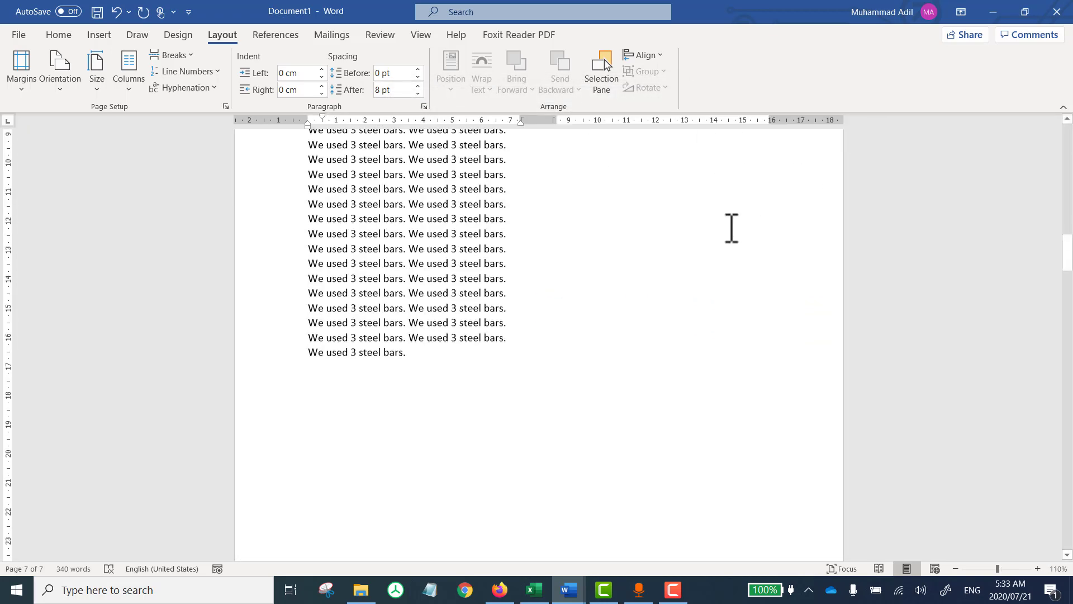
{"action": "scroll", "coordinate": [732, 227], "scroll_direction": "up", "scroll_amount": 3}
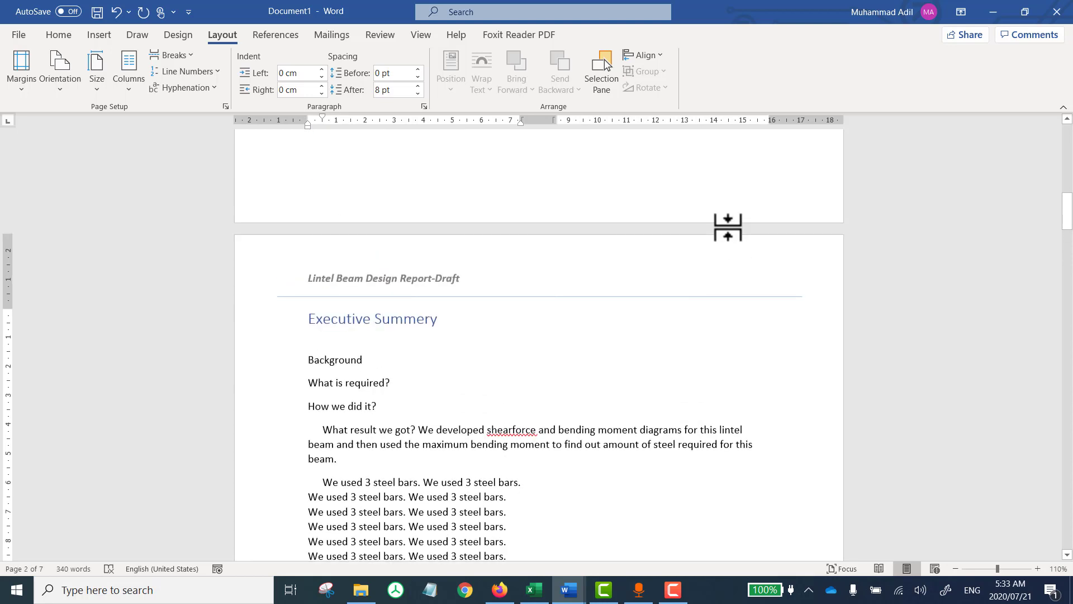
{"action": "double_click", "coordinate": [647, 272]}
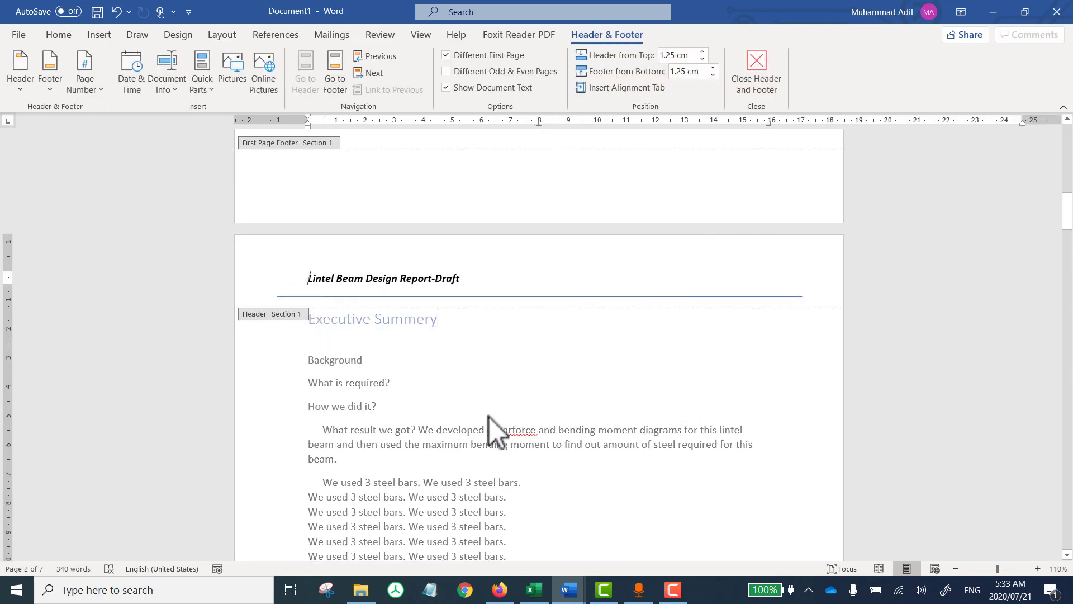
{"action": "scroll", "coordinate": [488, 417], "scroll_direction": "up", "scroll_amount": 10}
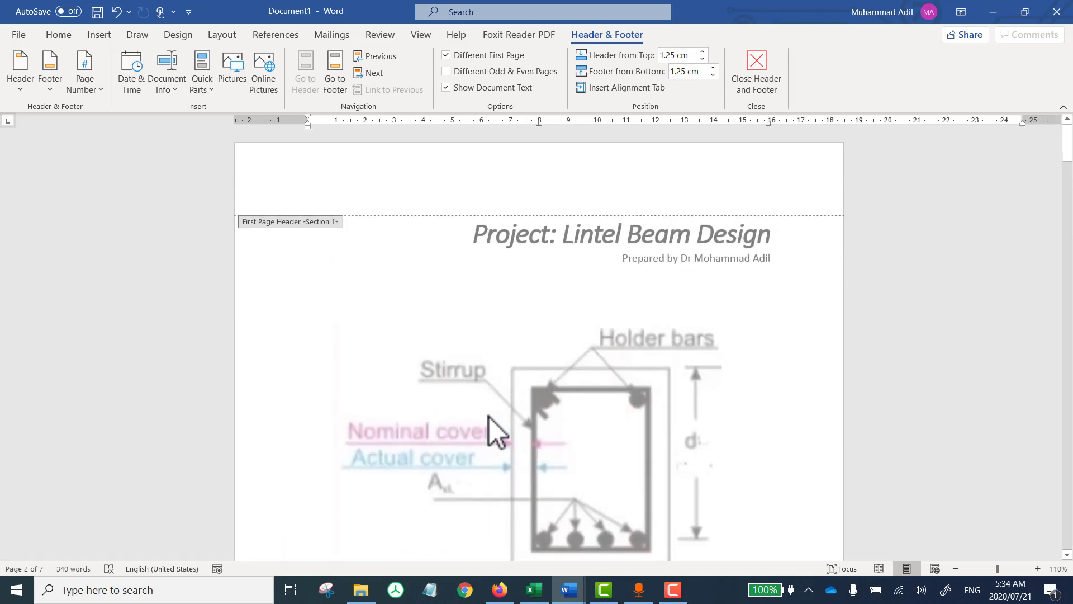
{"action": "scroll", "coordinate": [474, 361], "scroll_direction": "down", "scroll_amount": 20}
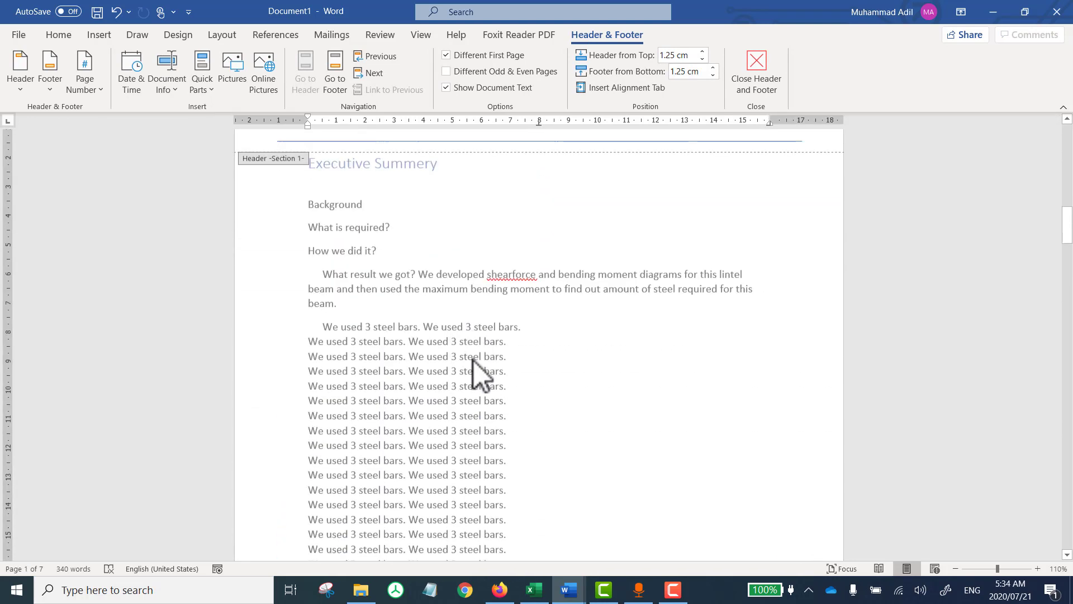
{"action": "scroll", "coordinate": [474, 360], "scroll_direction": "down", "scroll_amount": 2}
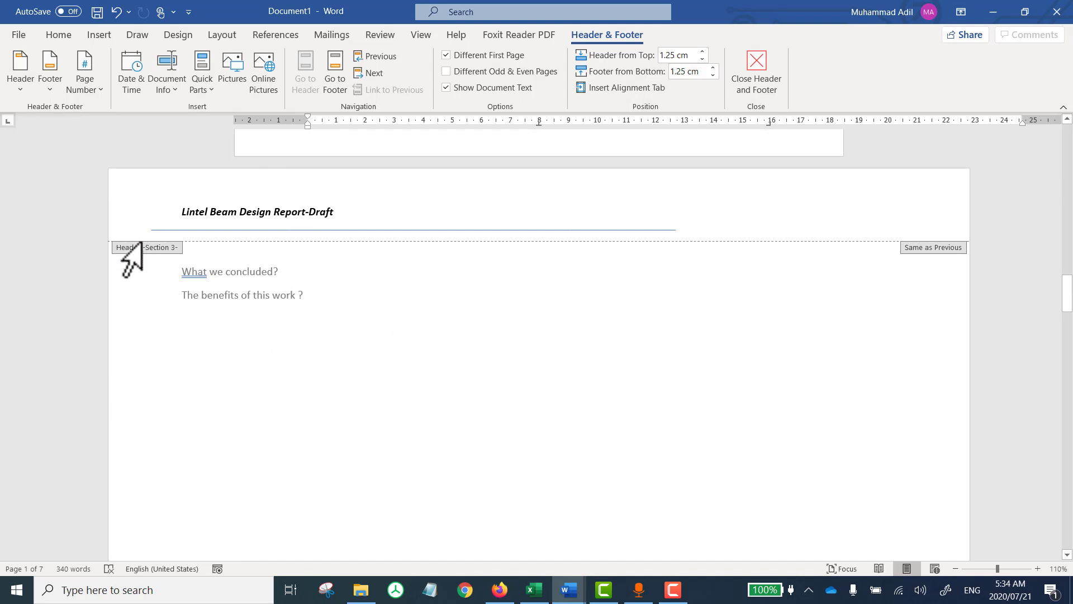
{"action": "scroll", "coordinate": [470, 385], "scroll_direction": "up", "scroll_amount": 3}
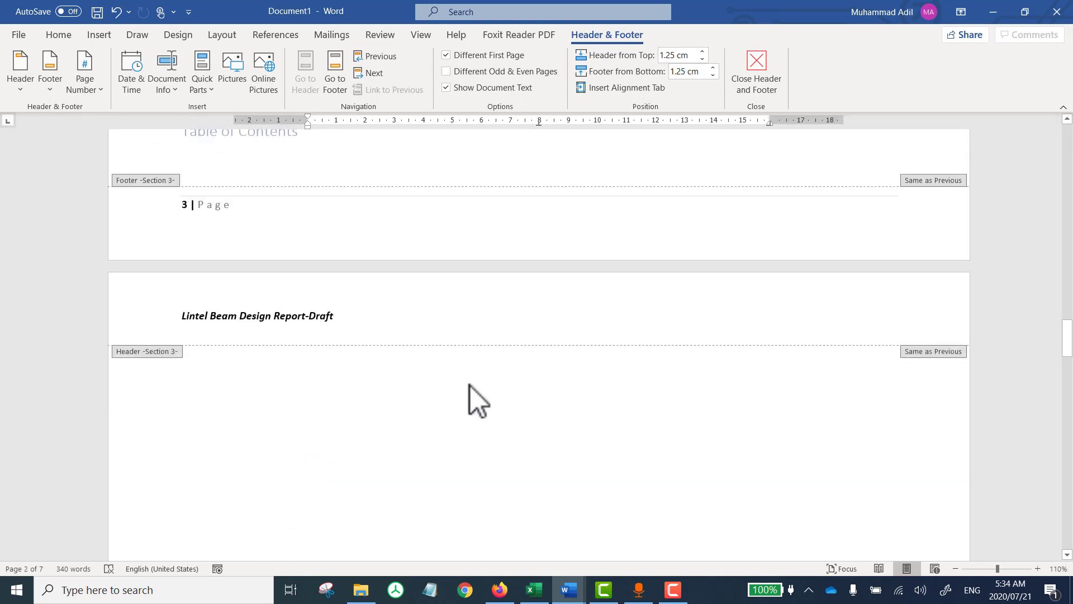
{"action": "scroll", "coordinate": [471, 391], "scroll_direction": "down", "scroll_amount": 2}
{"action": "scroll", "coordinate": [472, 395], "scroll_direction": "down", "scroll_amount": 8, "text": "ctrl"}
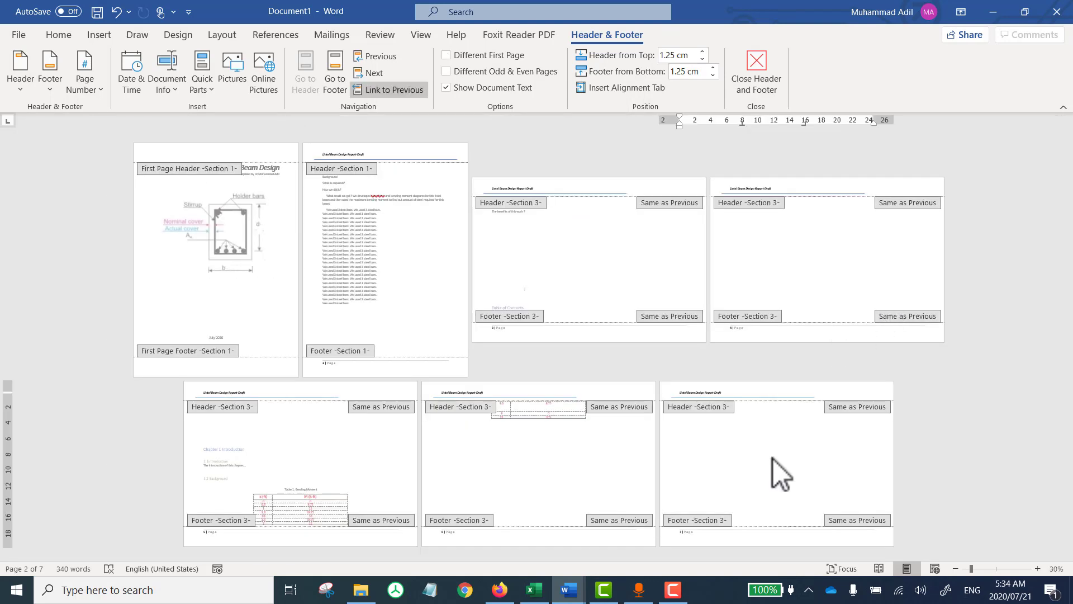
{"action": "double_click", "coordinate": [773, 458]}
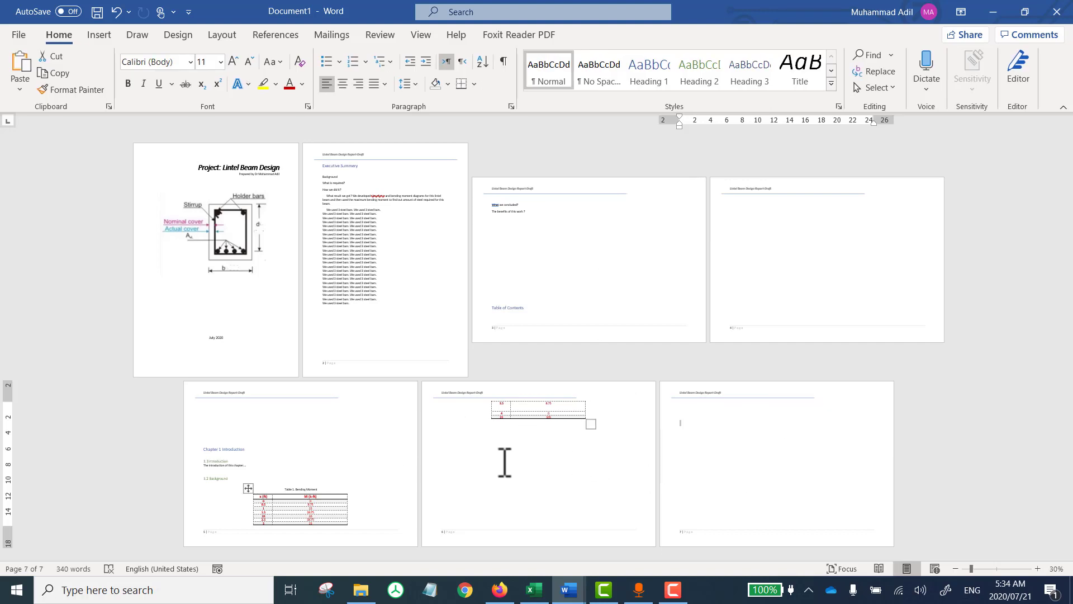
Step: Set the orientation of the last page's section back to portrait
{"action": "left_click", "coordinate": [718, 463]}
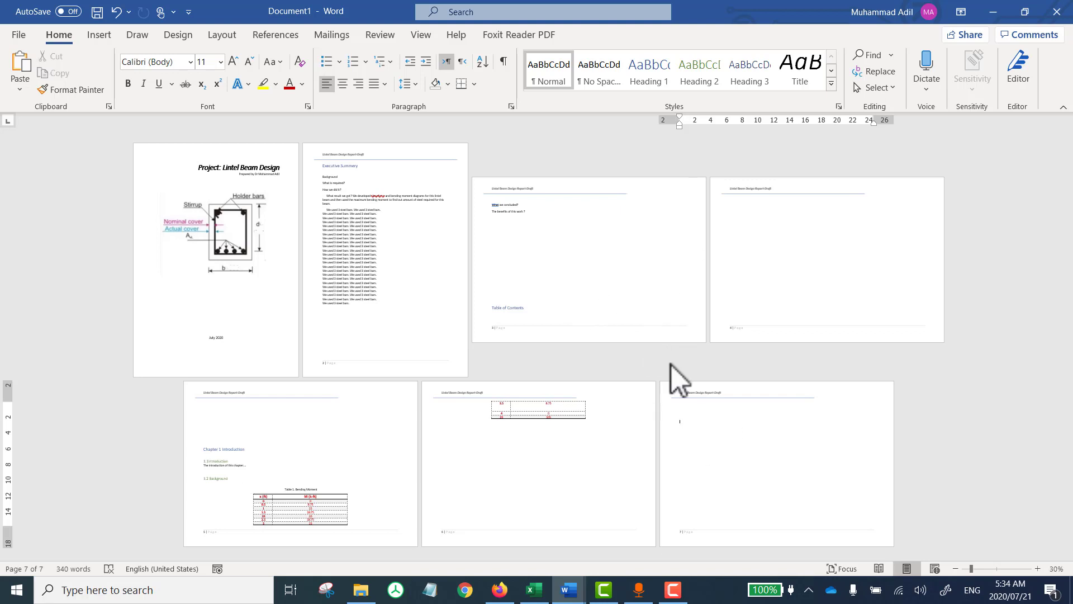
{"action": "left_click", "coordinate": [222, 35]}
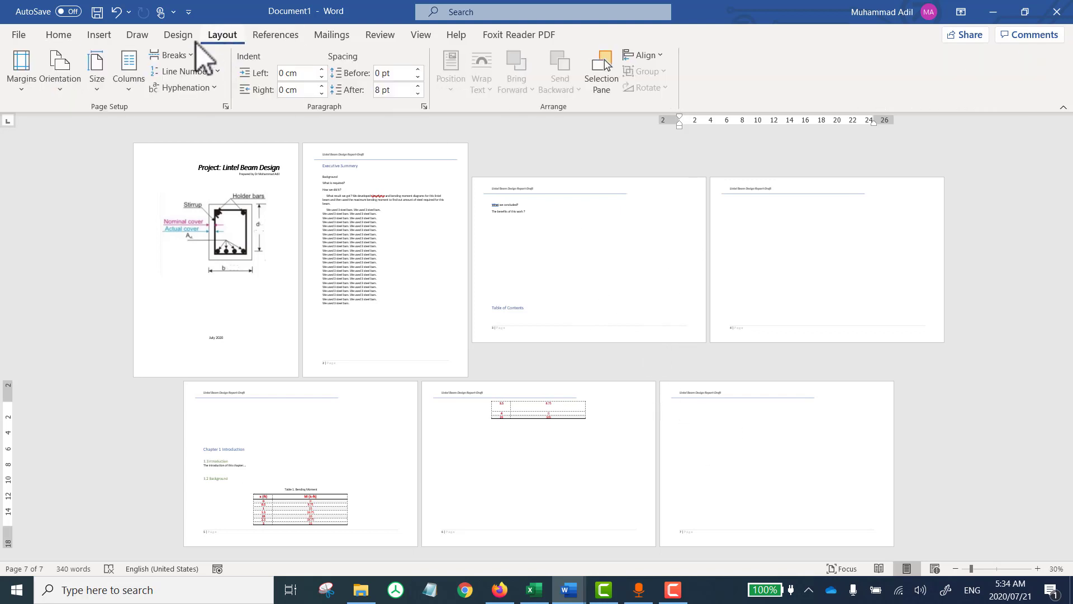
{"action": "left_click", "coordinate": [75, 76]}
{"action": "left_click", "coordinate": [93, 113]}
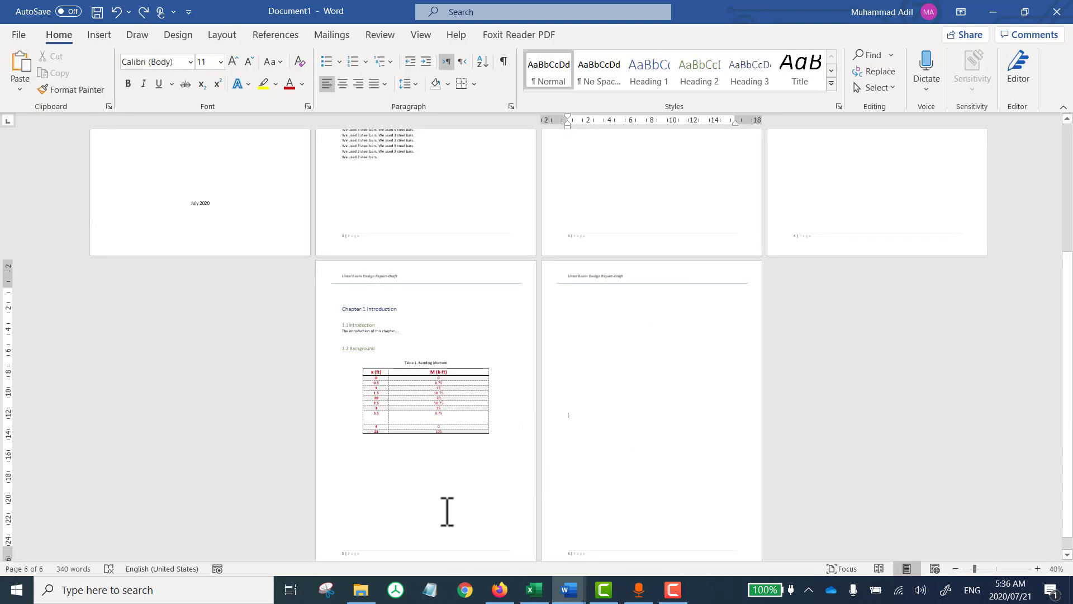
Step: Insert a continuous section break in the blank space below the bending moment table, followed by two empty lines
{"action": "left_click", "coordinate": [418, 520]}
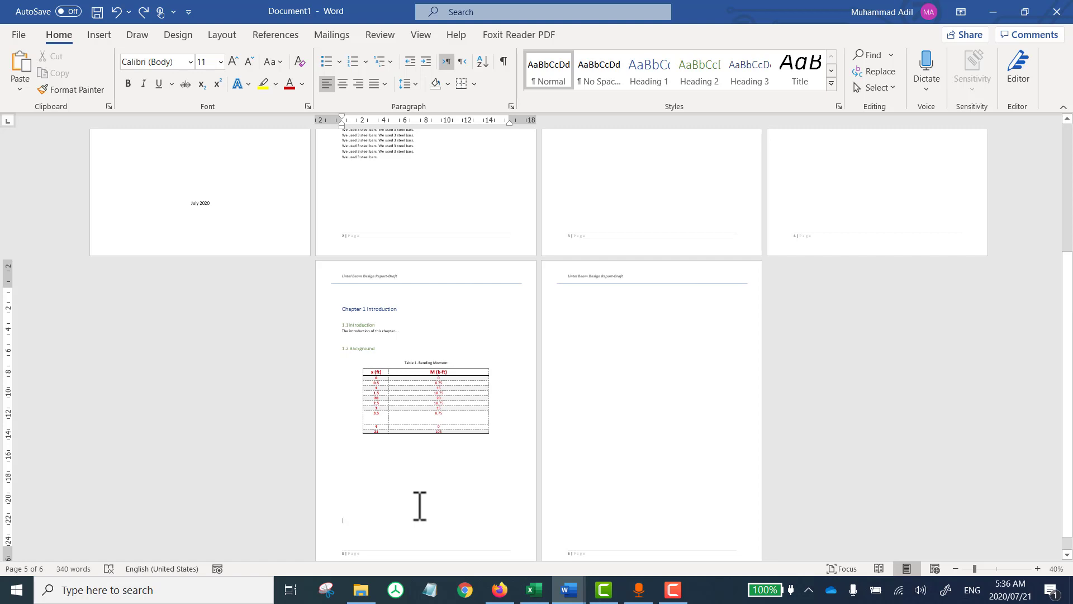
{"action": "left_click", "coordinate": [215, 31]}
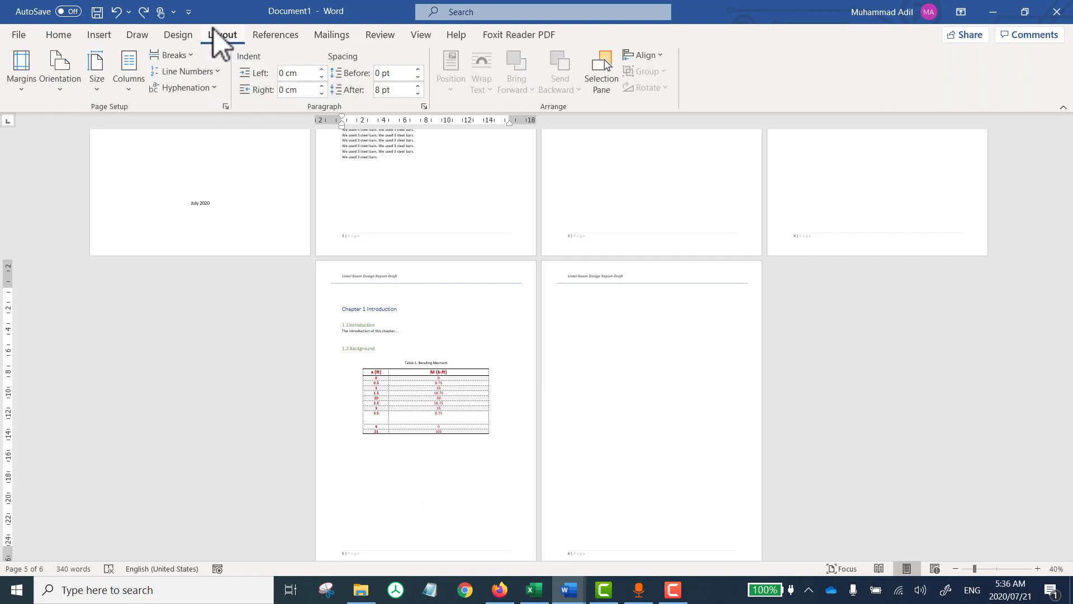
{"action": "left_click", "coordinate": [171, 56]}
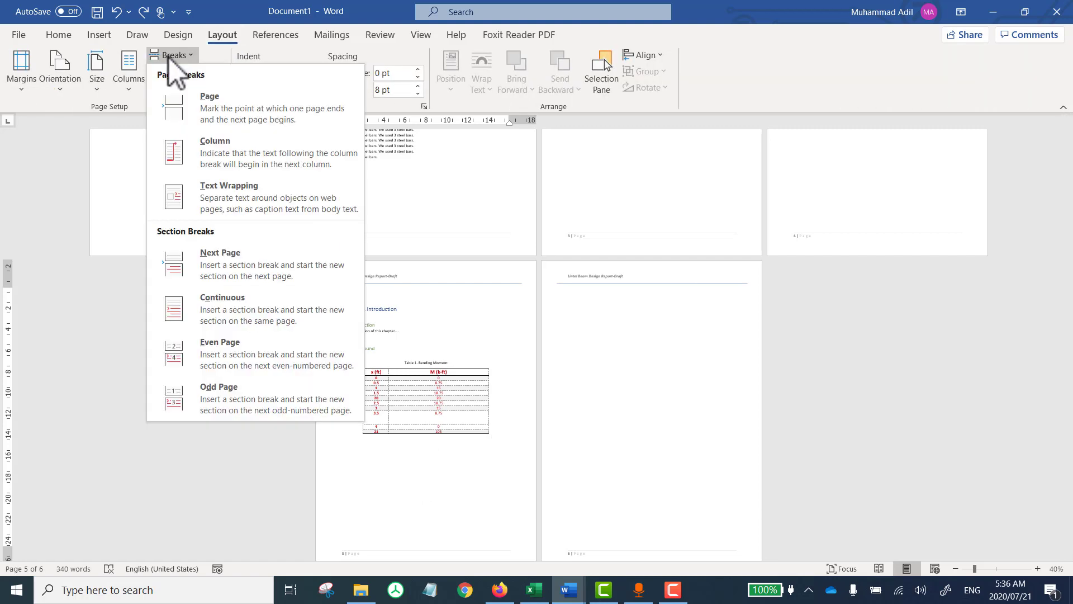
{"action": "left_click", "coordinate": [243, 300]}
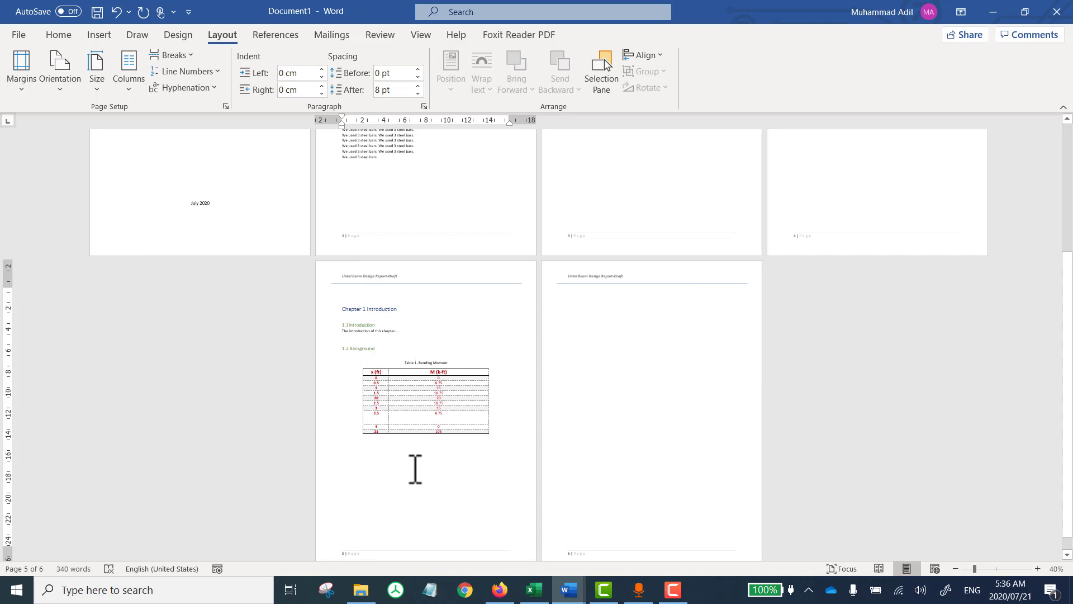
{"action": "key", "text": "Return"}
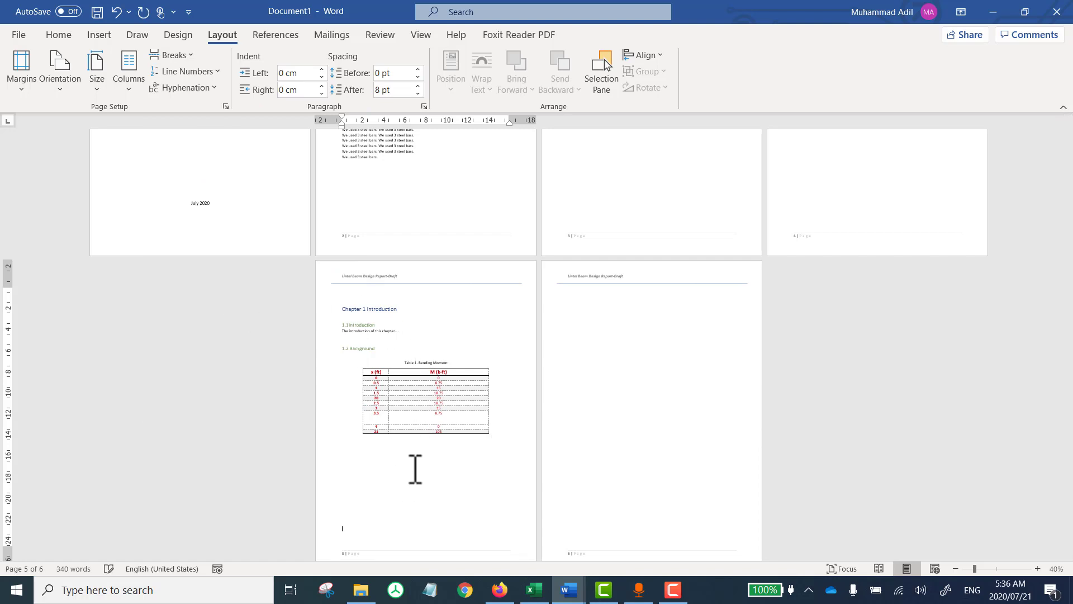
{"action": "key", "text": "Return"}
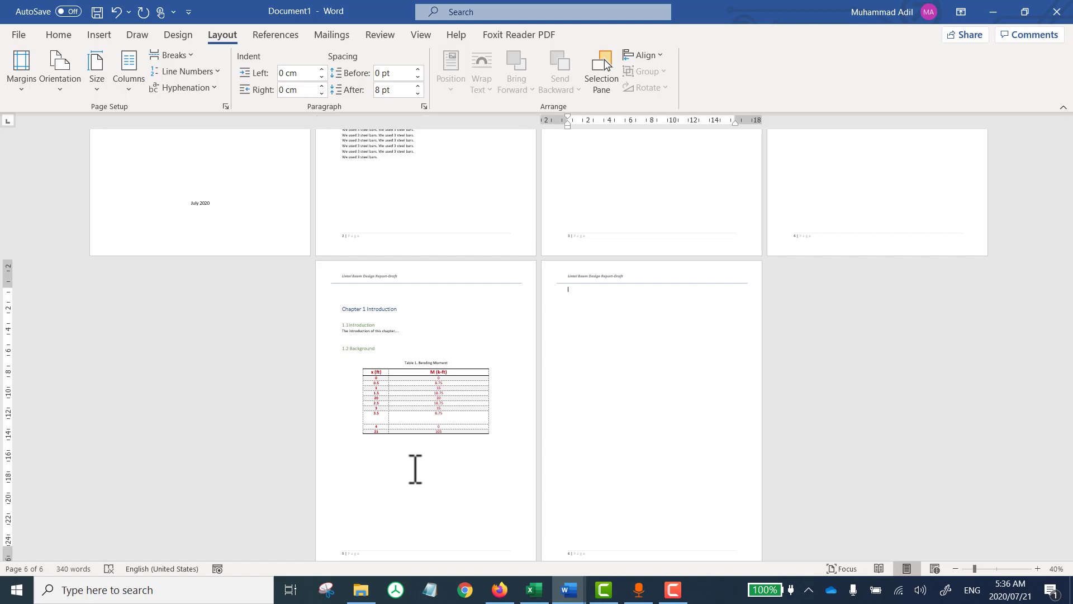
Step: Open the last page's header to check its section number against the preceding page
{"action": "double_click", "coordinate": [638, 275]}
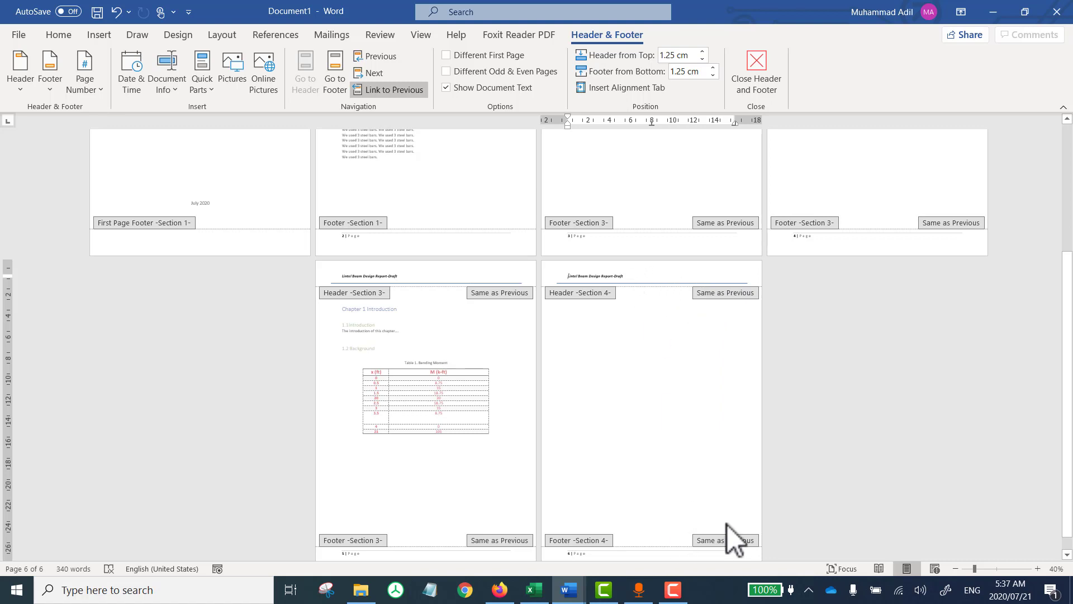
{"action": "double_click", "coordinate": [666, 397]}
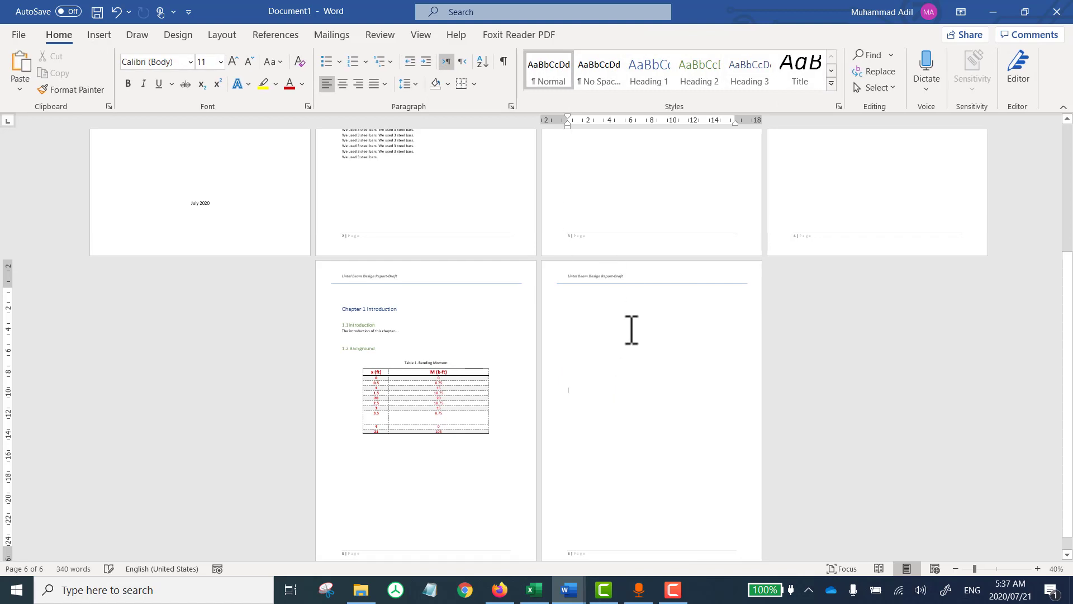
{"action": "double_click", "coordinate": [623, 286]}
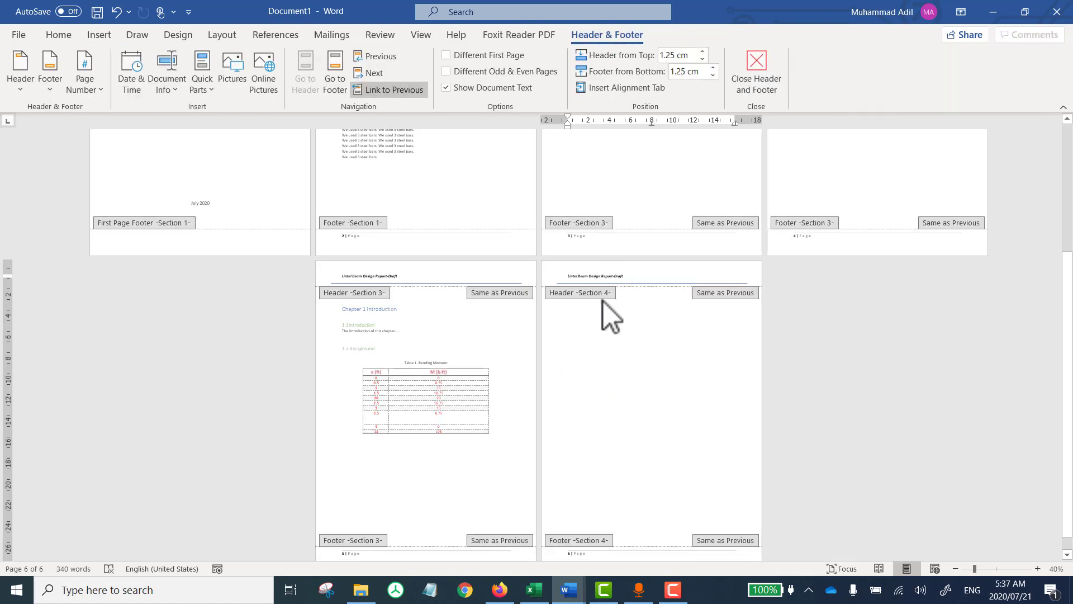
Step: Set the orientation of the last page's section to landscape and check its header's section number
{"action": "double_click", "coordinate": [681, 391]}
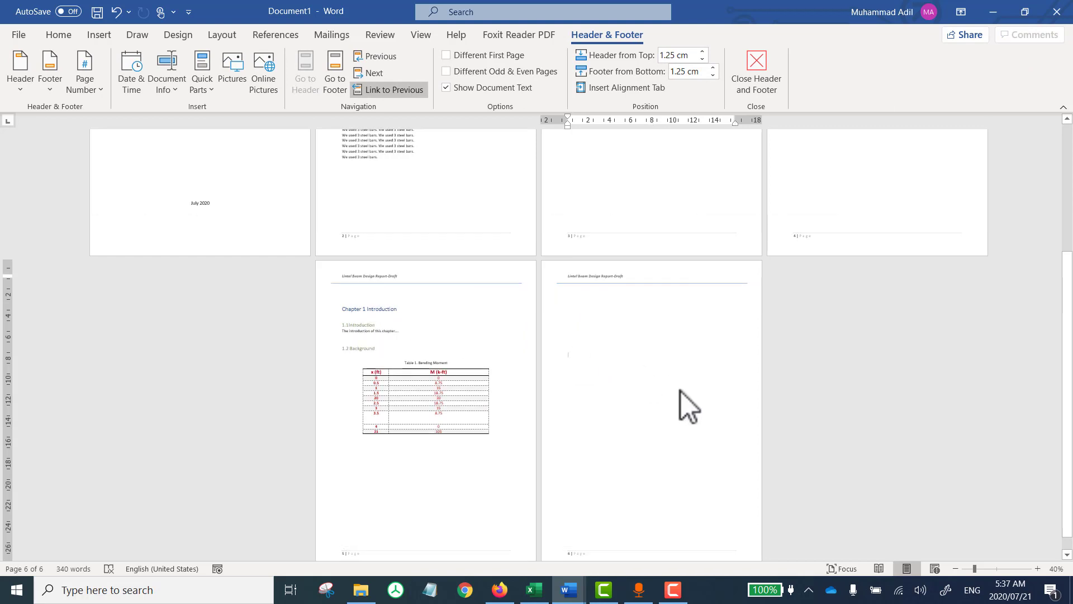
{"action": "left_click", "coordinate": [226, 37]}
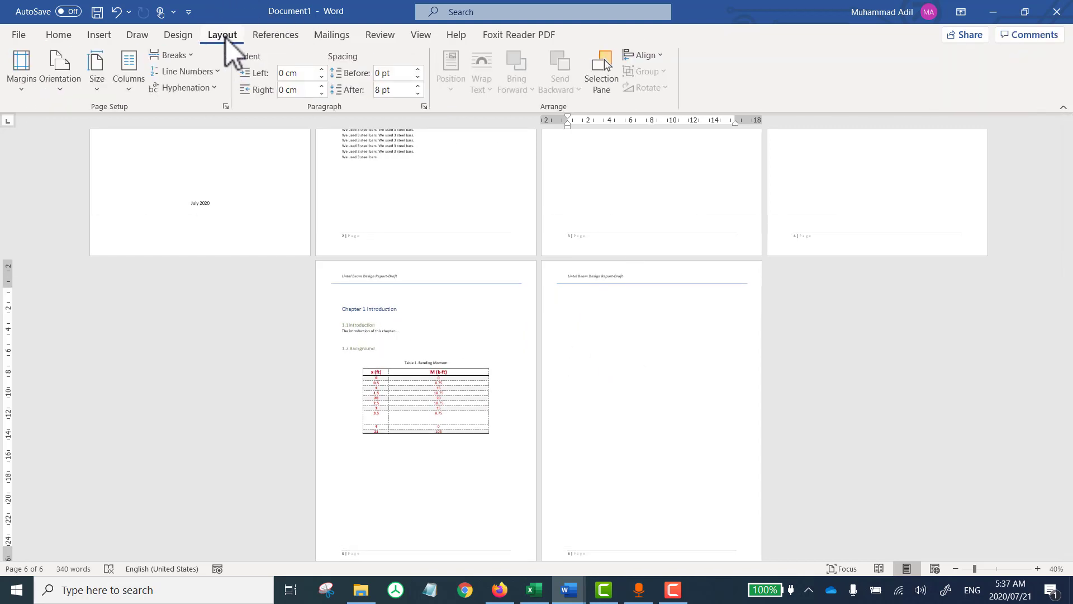
{"action": "left_click", "coordinate": [58, 73]}
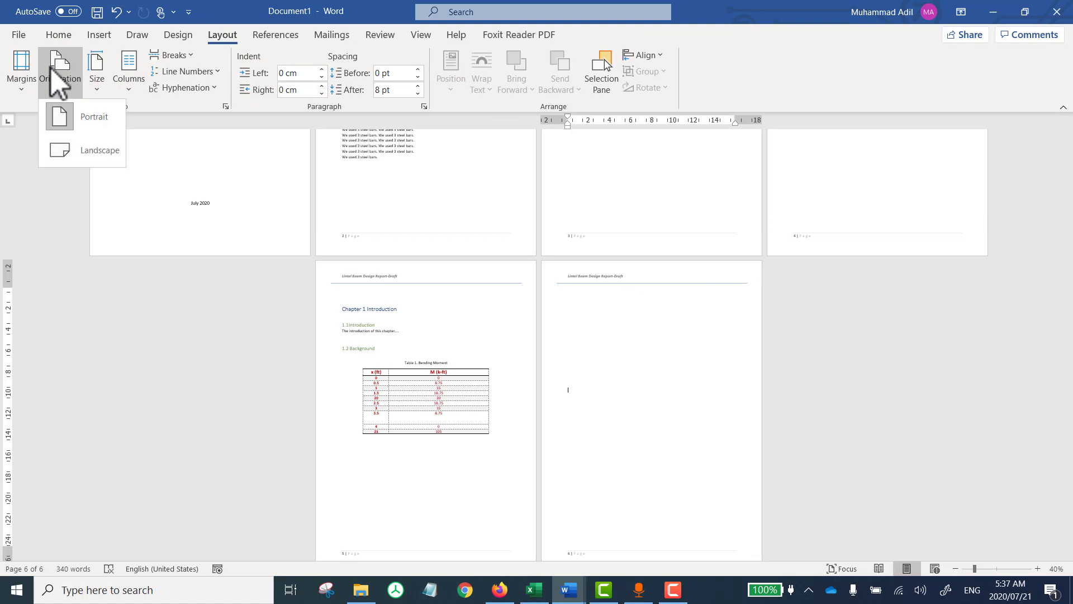
{"action": "left_click", "coordinate": [85, 148]}
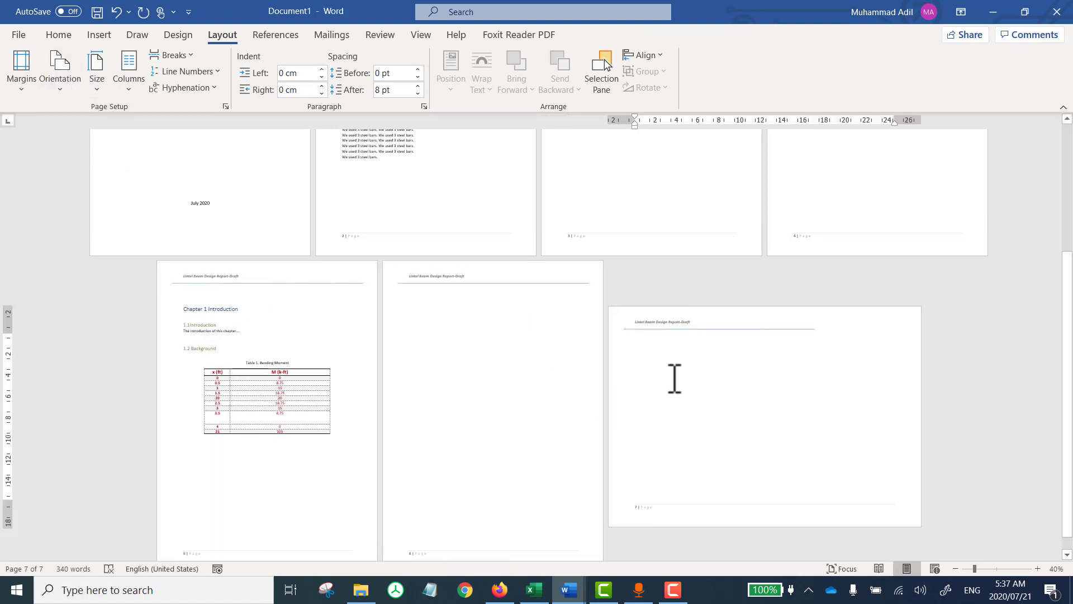
{"action": "double_click", "coordinate": [759, 325]}
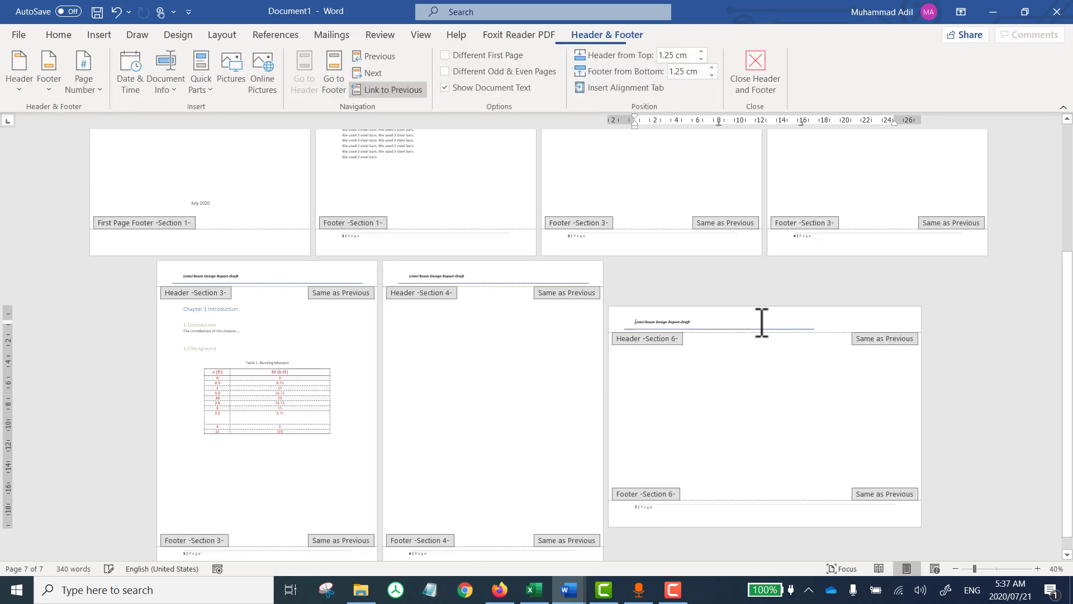
{"action": "double_click", "coordinate": [456, 311]}
Step: Copy the Bending Moment Diagram chart from the BMD sheet in Excel and paste it onto the landscape page in Word
{"action": "left_click", "coordinate": [765, 330]}
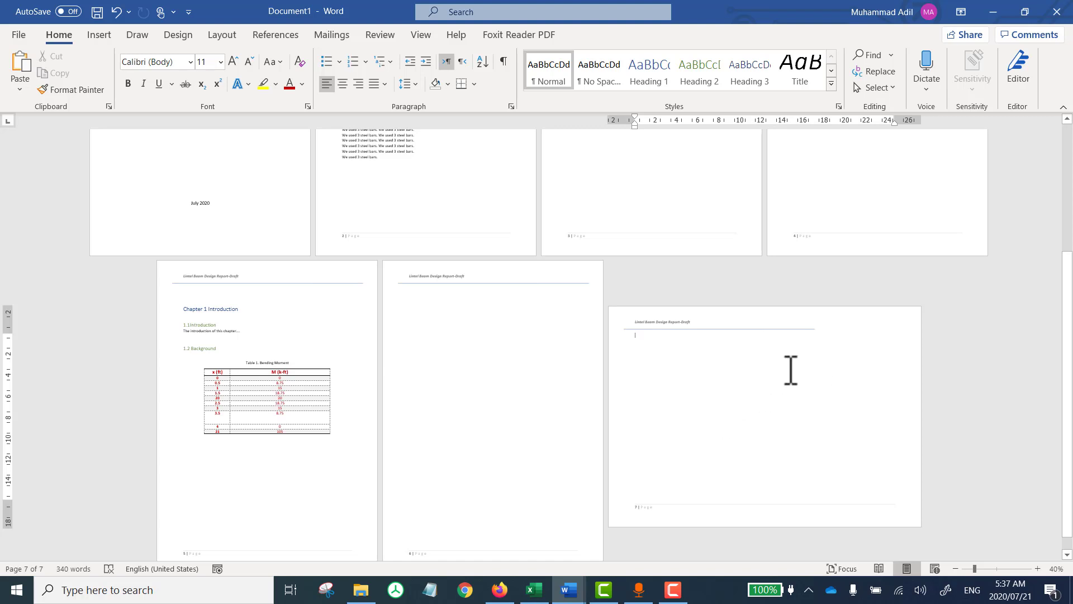
{"action": "left_click", "coordinate": [540, 594]}
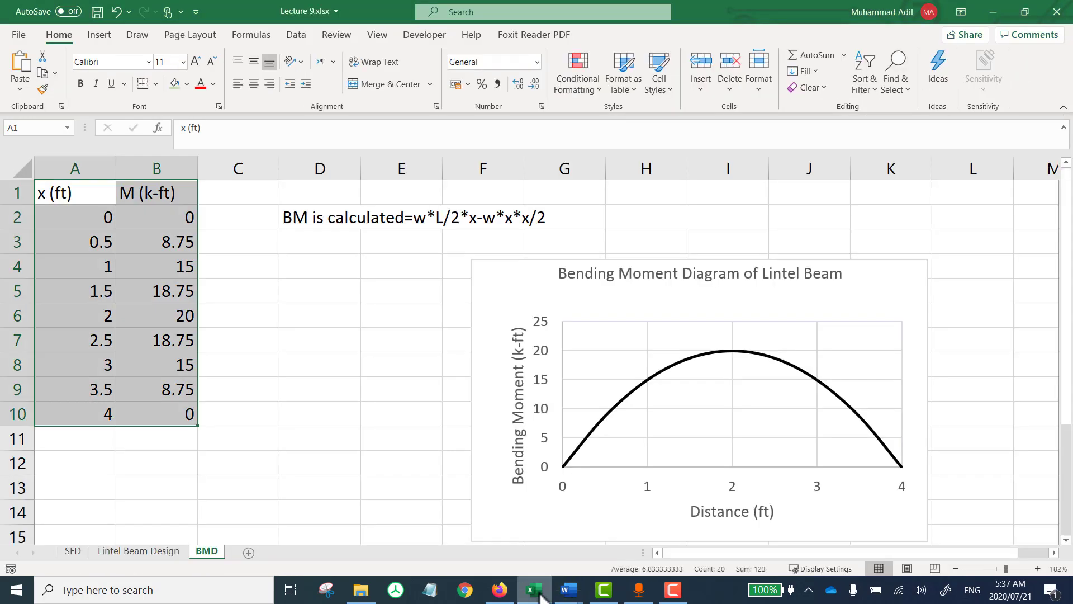
{"action": "left_click", "coordinate": [501, 299]}
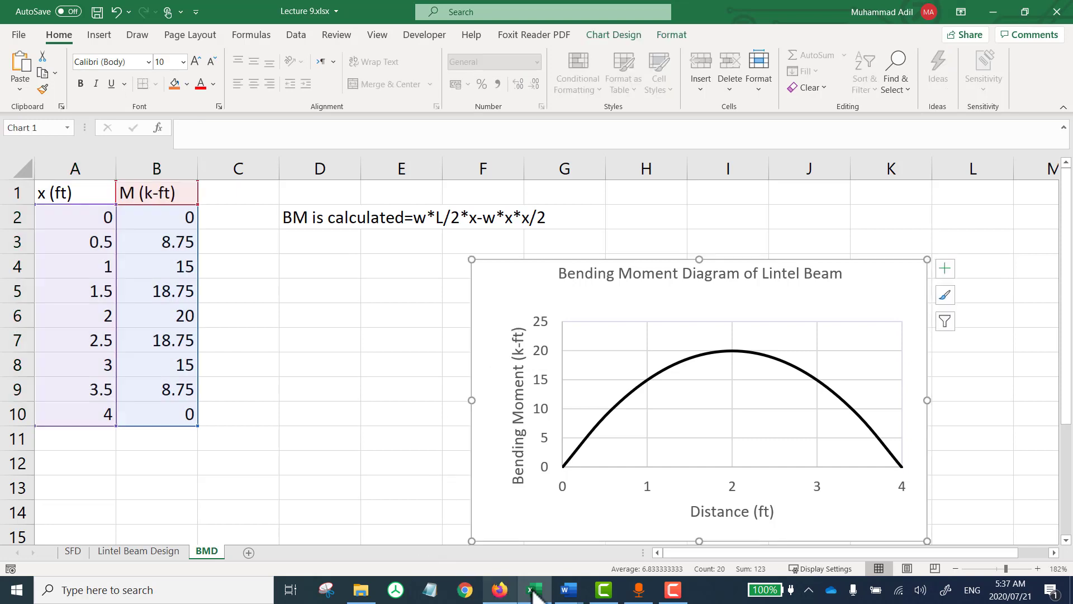
{"action": "mouse_move", "coordinate": [564, 595]}
{"action": "left_click", "coordinate": [609, 556]}
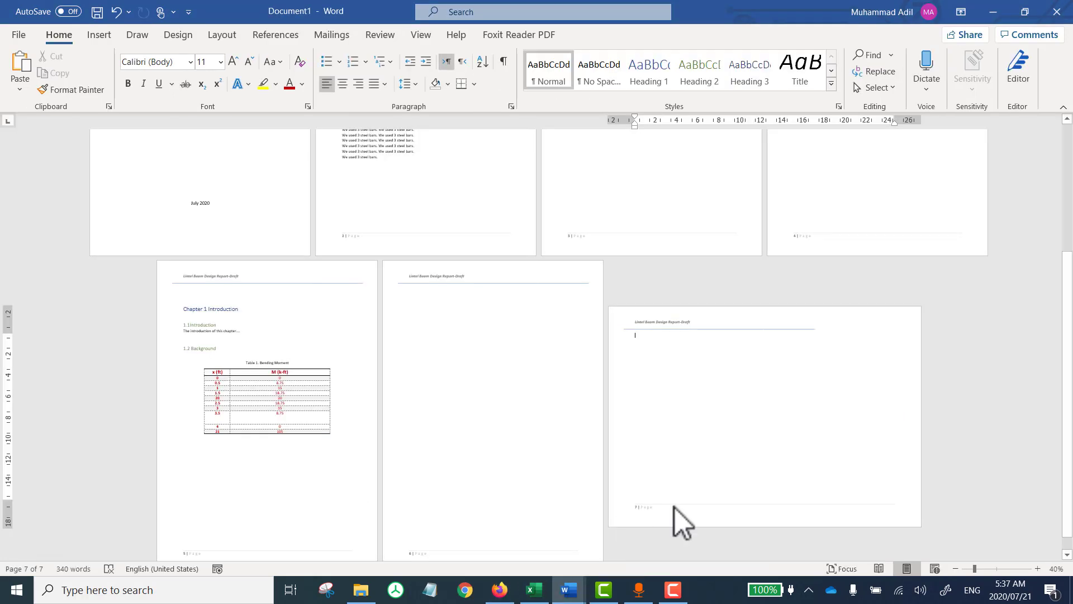
{"action": "key", "text": "ctrl+v"}
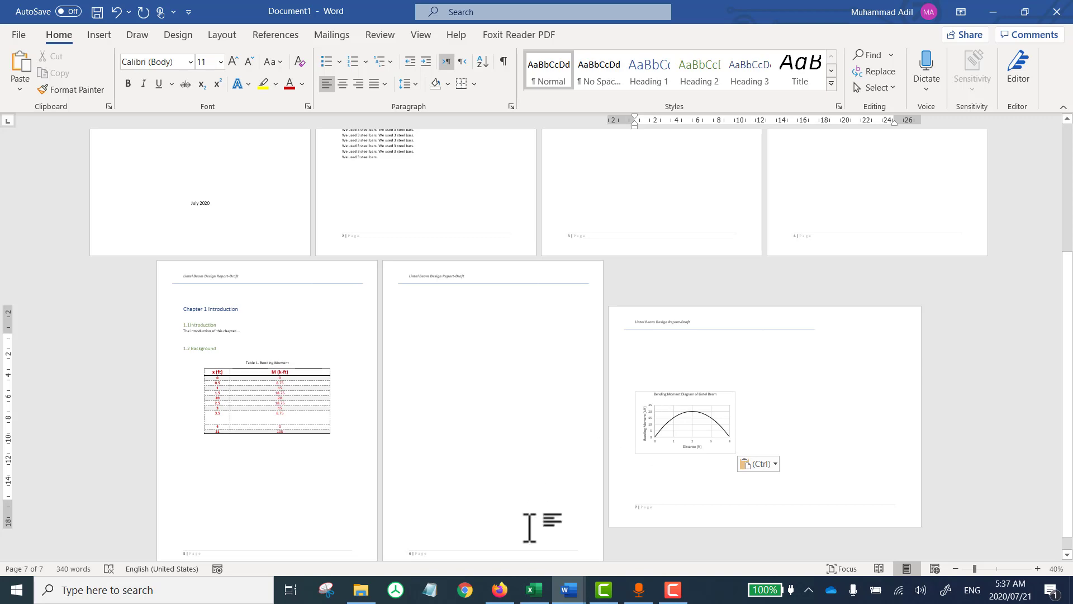
Step: Copy the Shear Force Diagram chart from Excel's SFD sheet and paste it beside the bending moment chart in Word
{"action": "left_click", "coordinate": [500, 589]}
{"action": "left_click", "coordinate": [500, 590]}
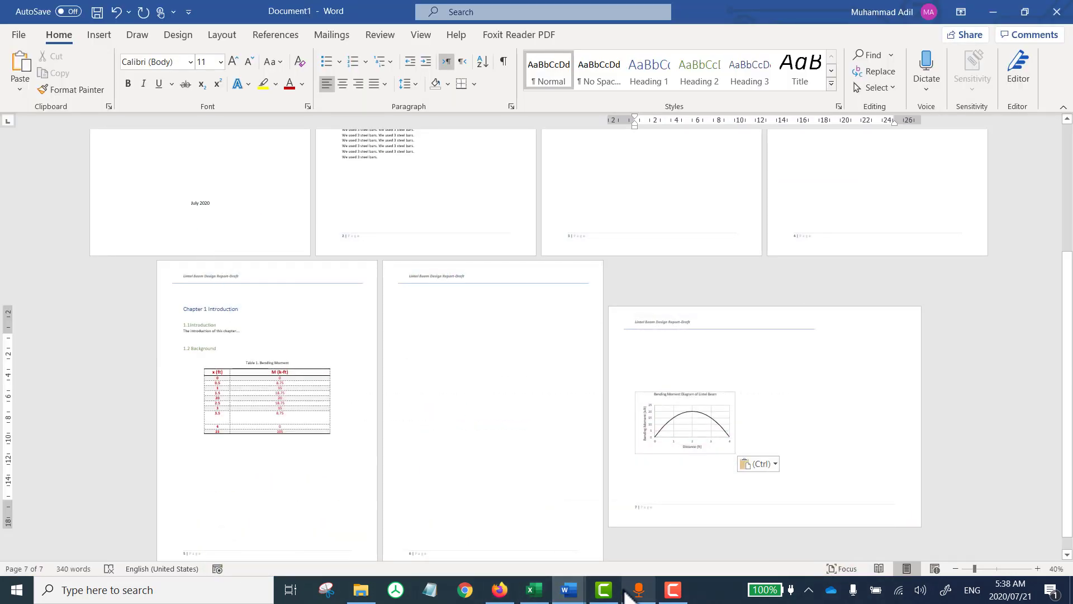
{"action": "mouse_move", "coordinate": [625, 592]}
{"action": "mouse_move", "coordinate": [573, 593]}
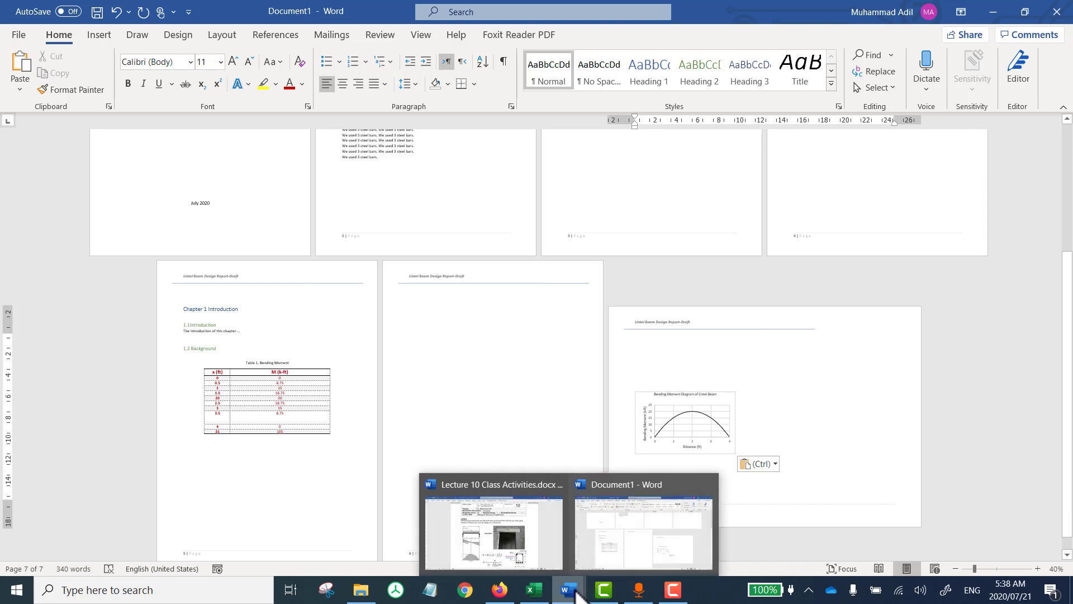
{"action": "left_click", "coordinate": [534, 589]}
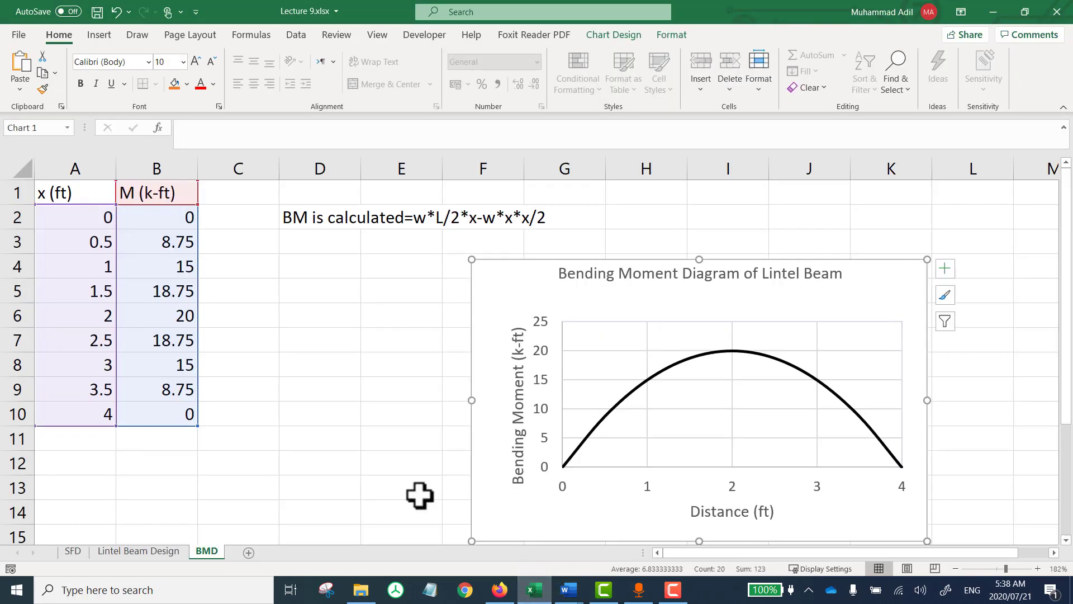
{"action": "left_click", "coordinate": [73, 552]}
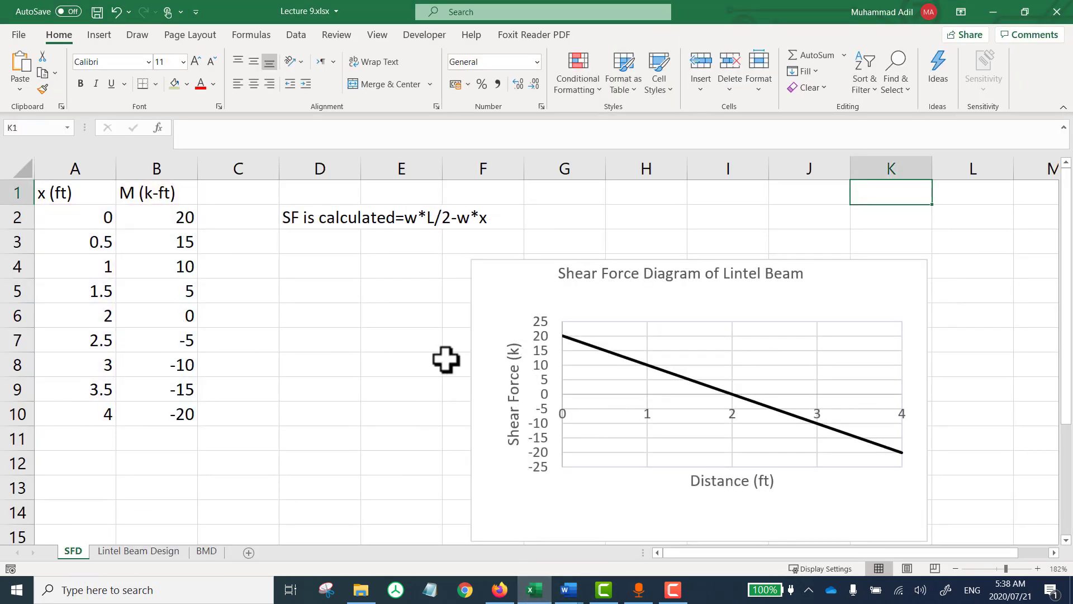
{"action": "left_click", "coordinate": [483, 316]}
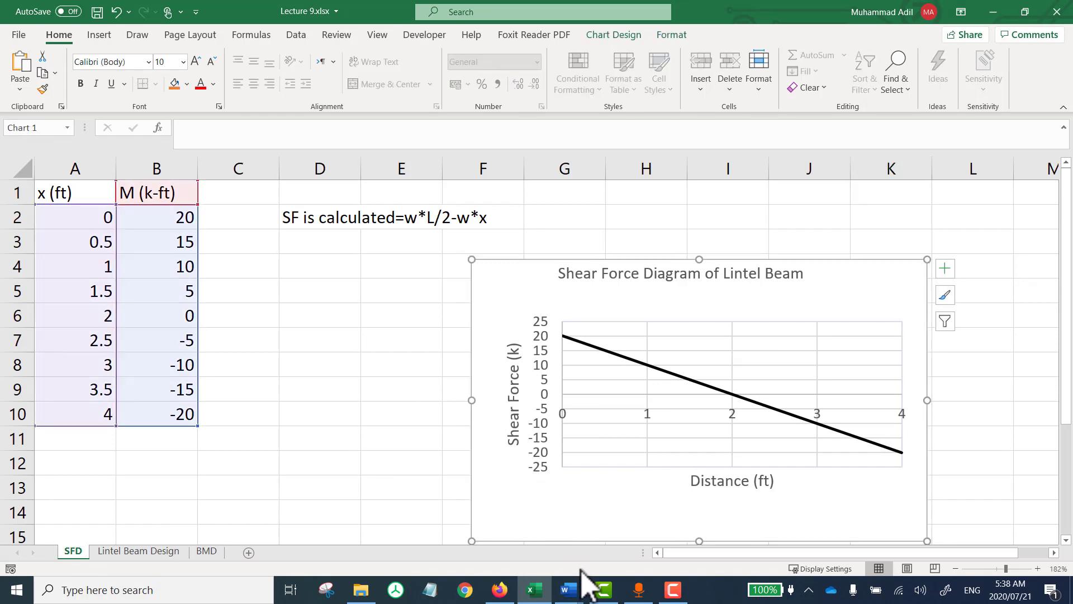
{"action": "mouse_move", "coordinate": [575, 593]}
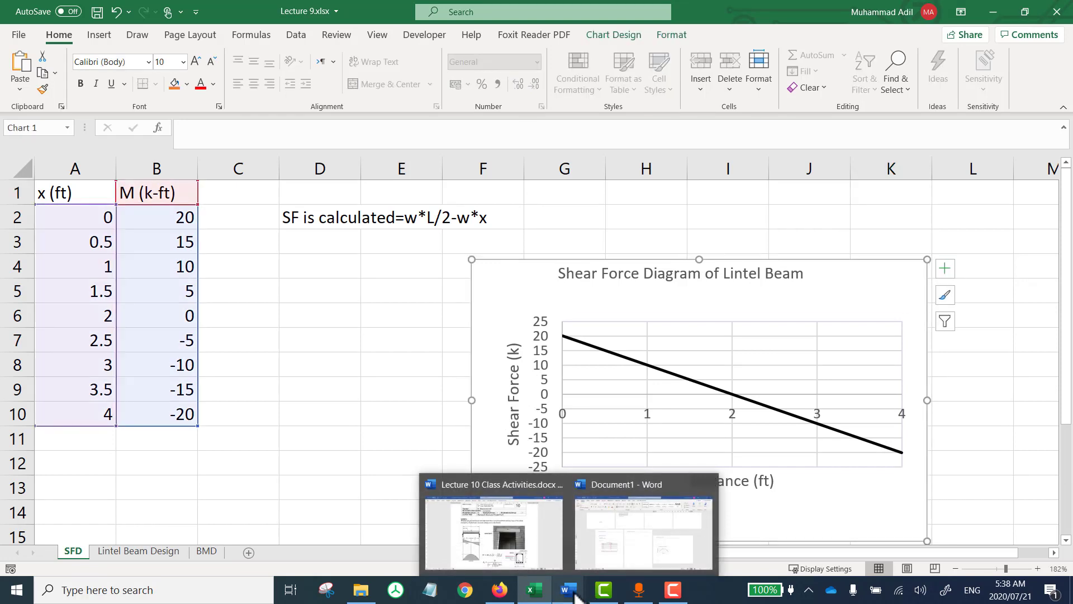
{"action": "left_click", "coordinate": [652, 564]}
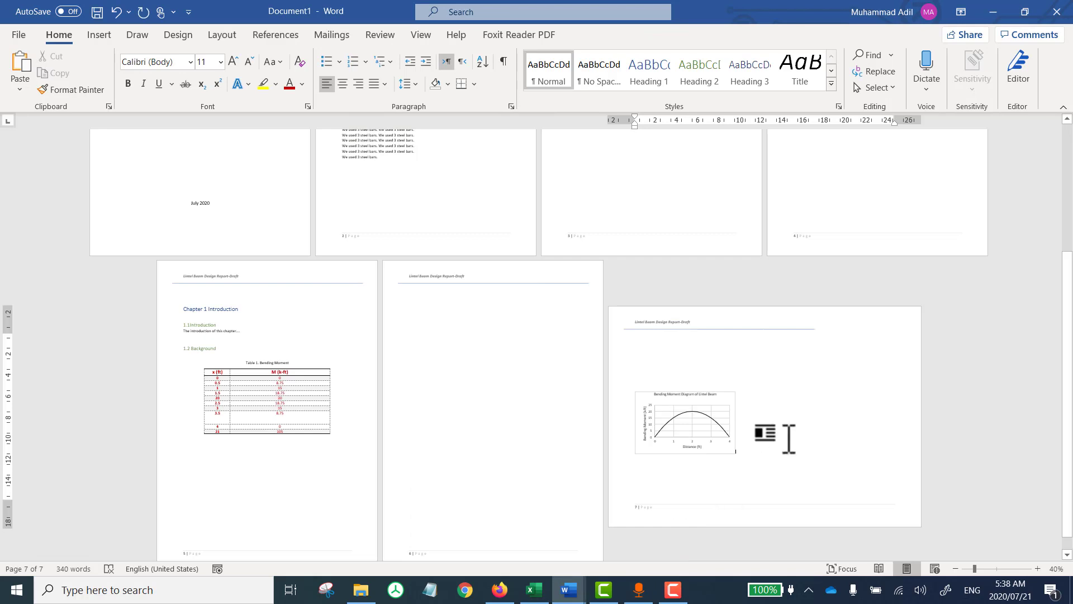
{"action": "key", "text": "ctrl+v"}
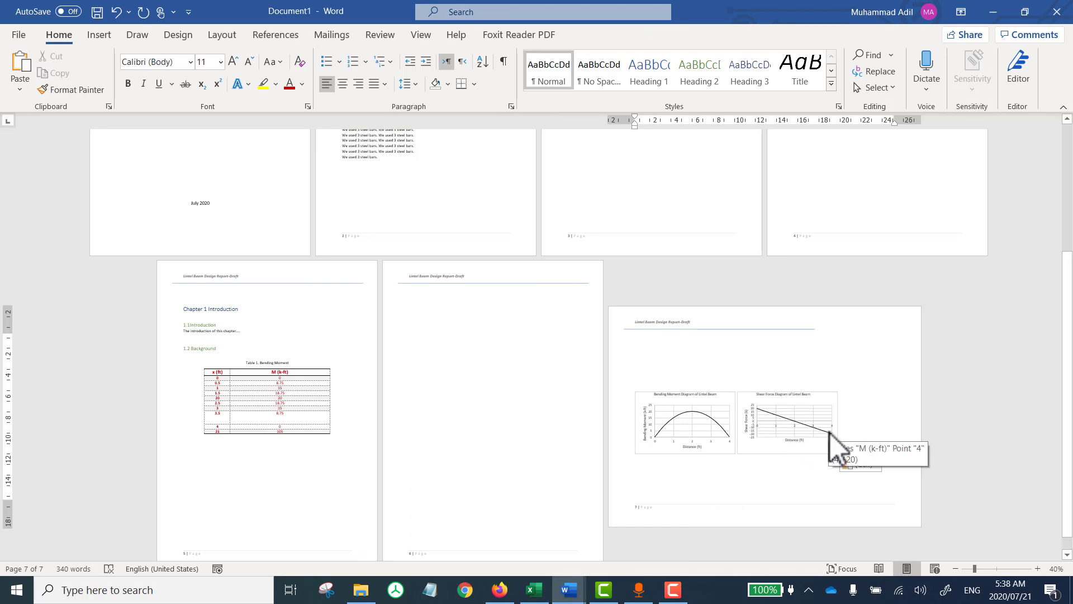
Step: Add the caption "Figure 2 SFD" below the shear force chart and center both figure captions
{"action": "scroll", "coordinate": [830, 434], "scroll_direction": "up", "scroll_amount": 8, "text": "ctrl"}
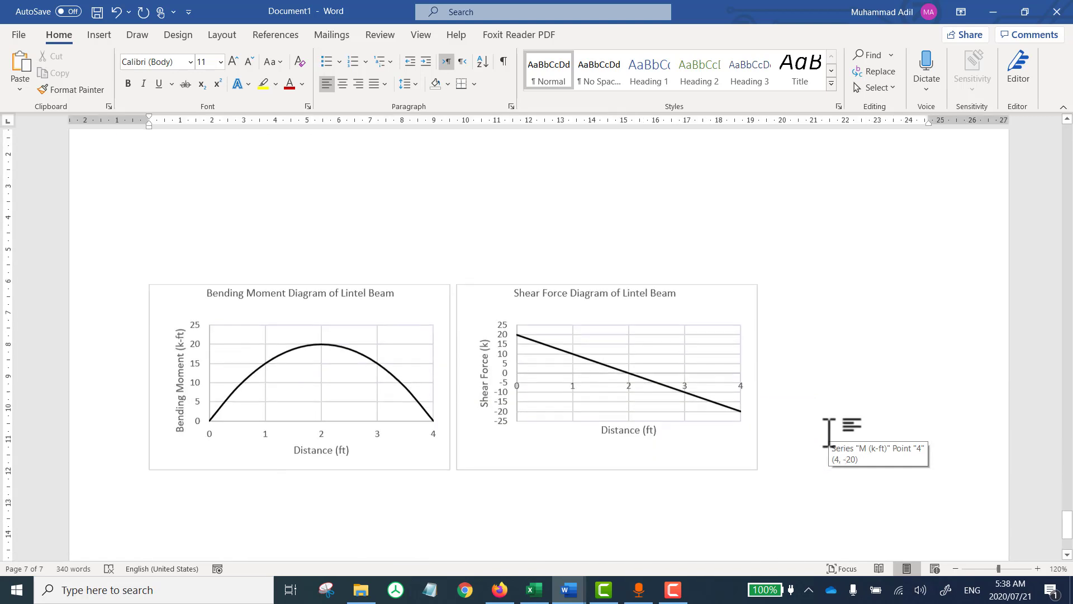
{"action": "scroll", "coordinate": [830, 433], "scroll_direction": "down", "scroll_amount": 2}
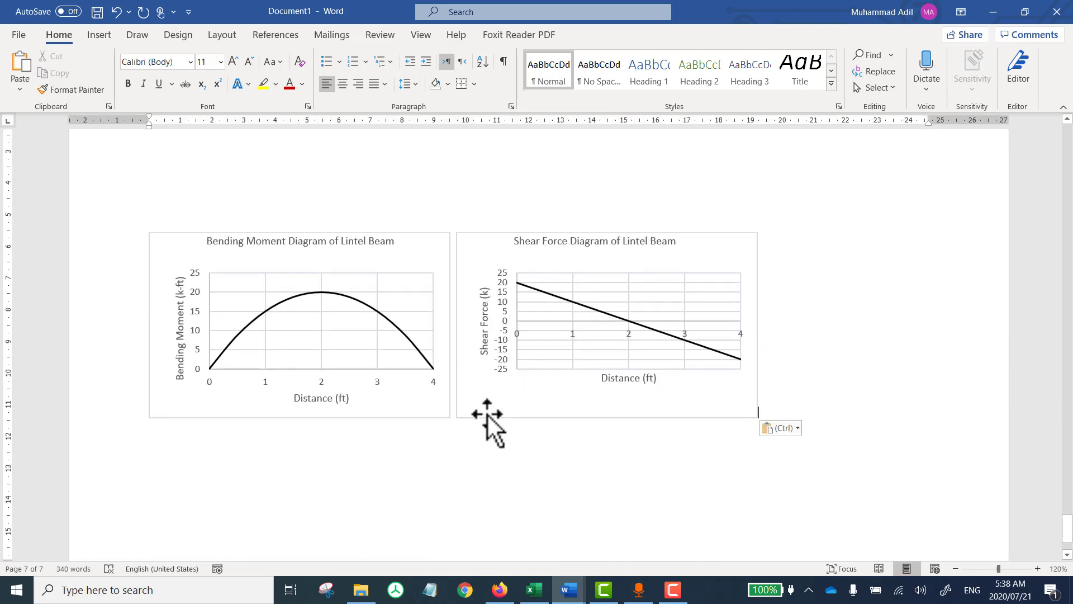
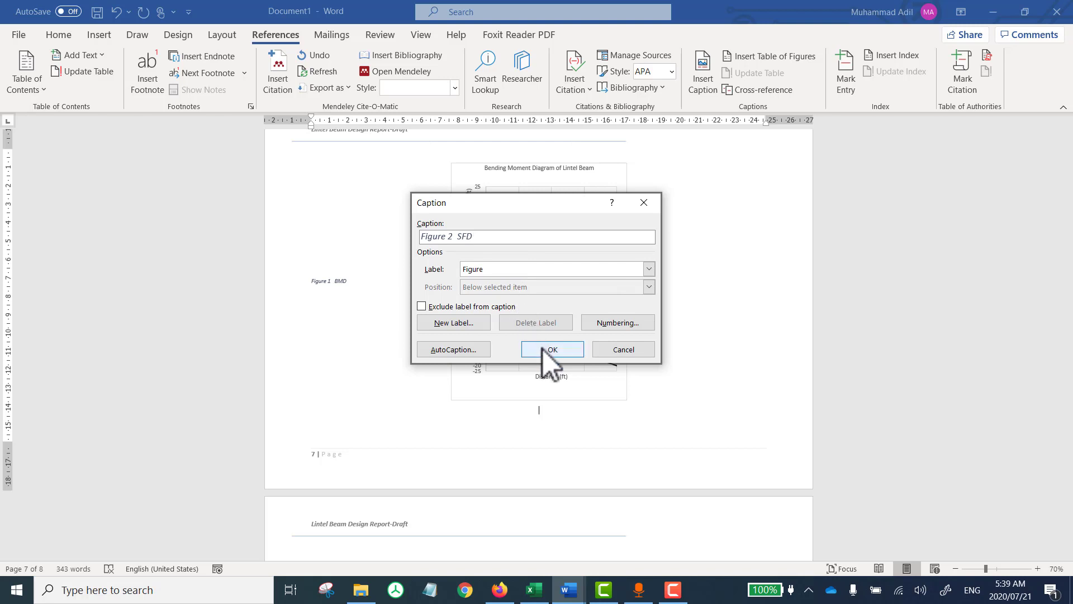
{"action": "left_click", "coordinate": [542, 350]}
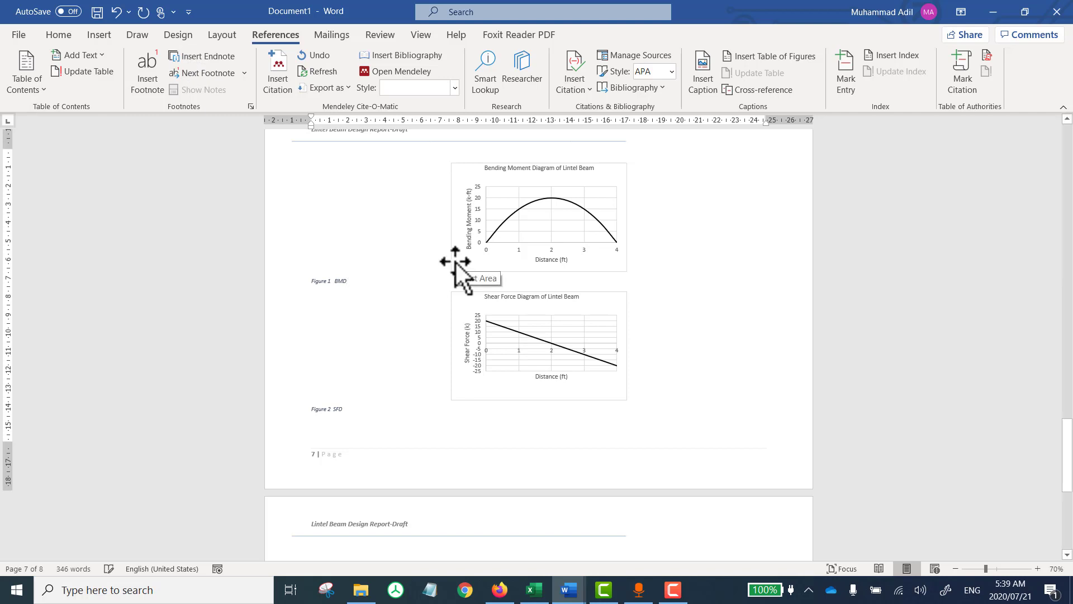
{"action": "key", "text": "ctrl+e"}
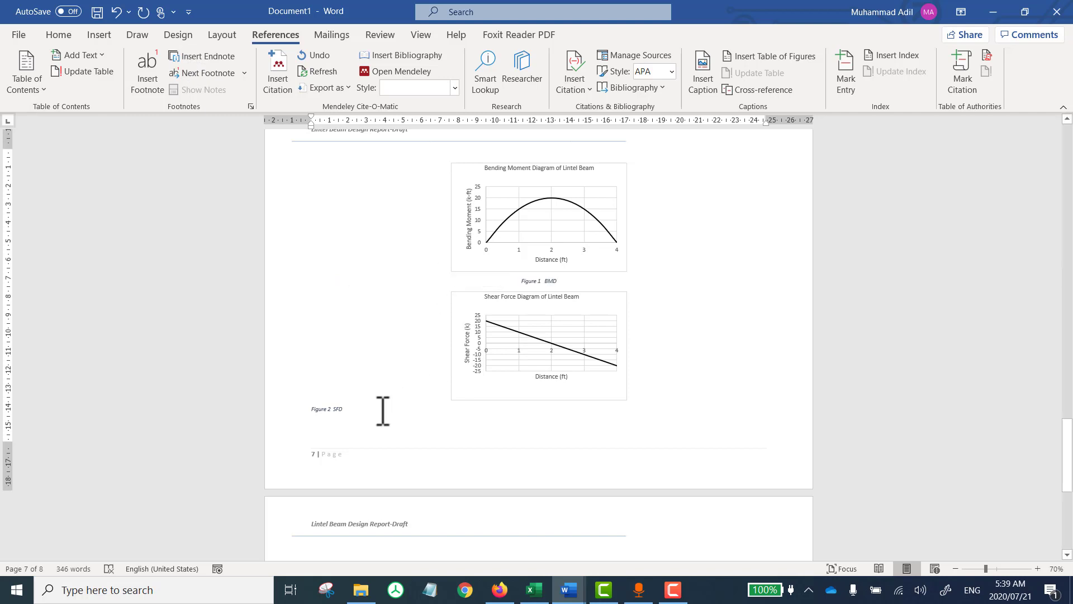
Step: Insert an Automatic Table 2 table of contents below the Table of Contents heading on page 4
{"action": "scroll", "coordinate": [383, 411], "scroll_direction": "down", "scroll_amount": 4}
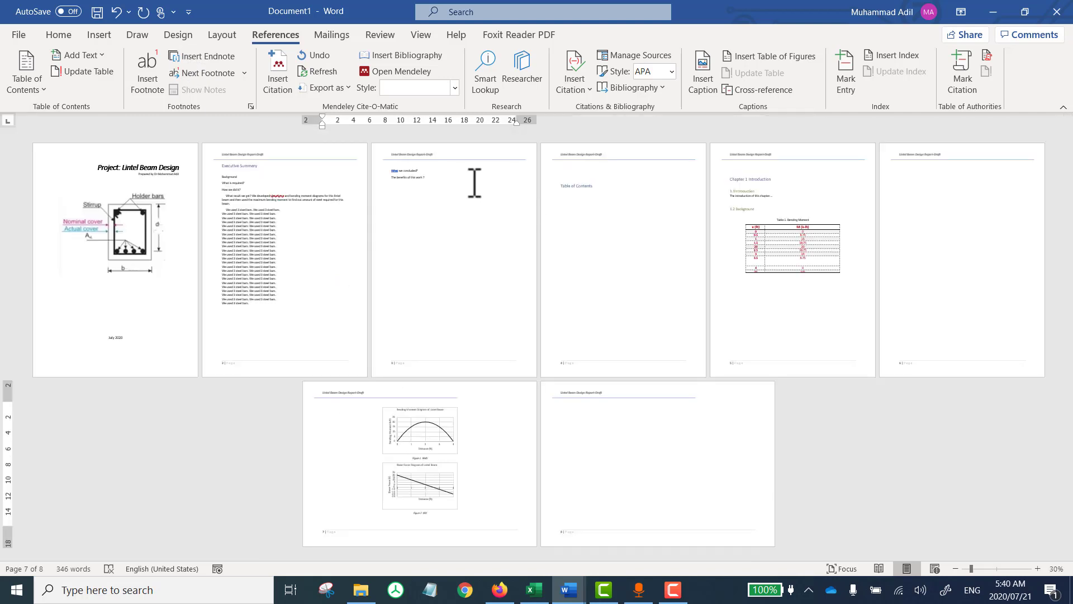
{"action": "left_click", "coordinate": [618, 217]}
{"action": "scroll", "coordinate": [619, 217], "scroll_direction": "up", "scroll_amount": 7}
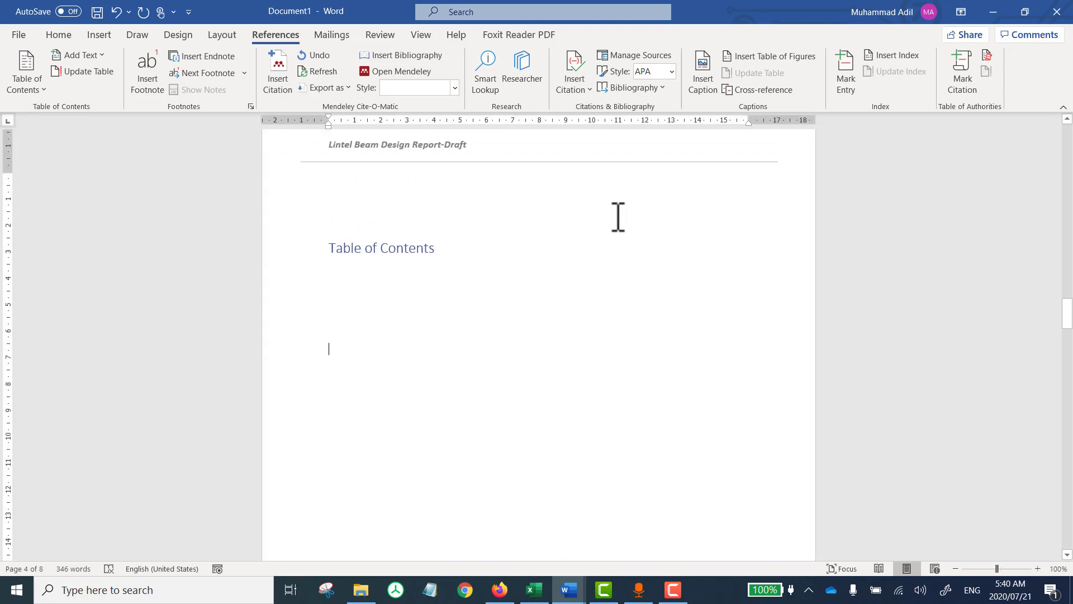
{"action": "left_click", "coordinate": [354, 285]}
{"action": "left_click", "coordinate": [37, 85]}
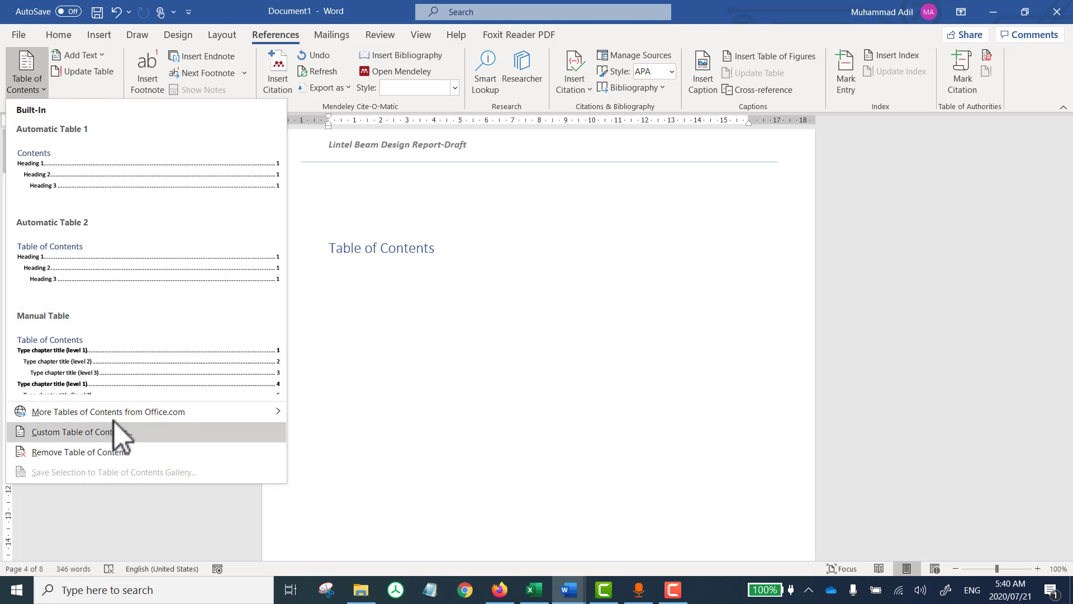
{"action": "left_click", "coordinate": [157, 259]}
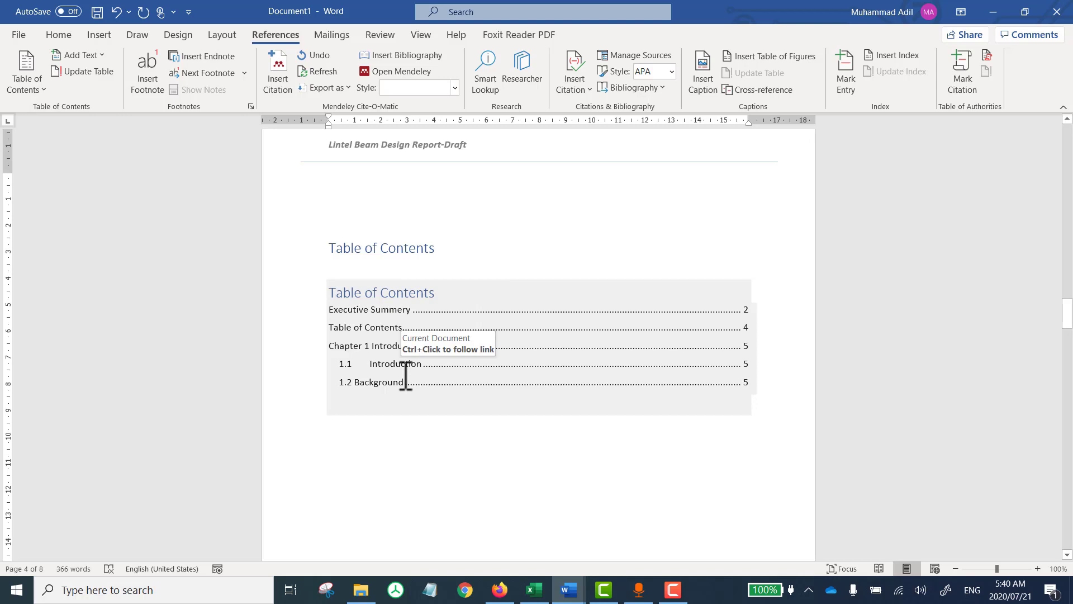
Step: Replace the heading text above the inserted table of contents with "Acknowledgment"
{"action": "left_click", "coordinate": [69, 36]}
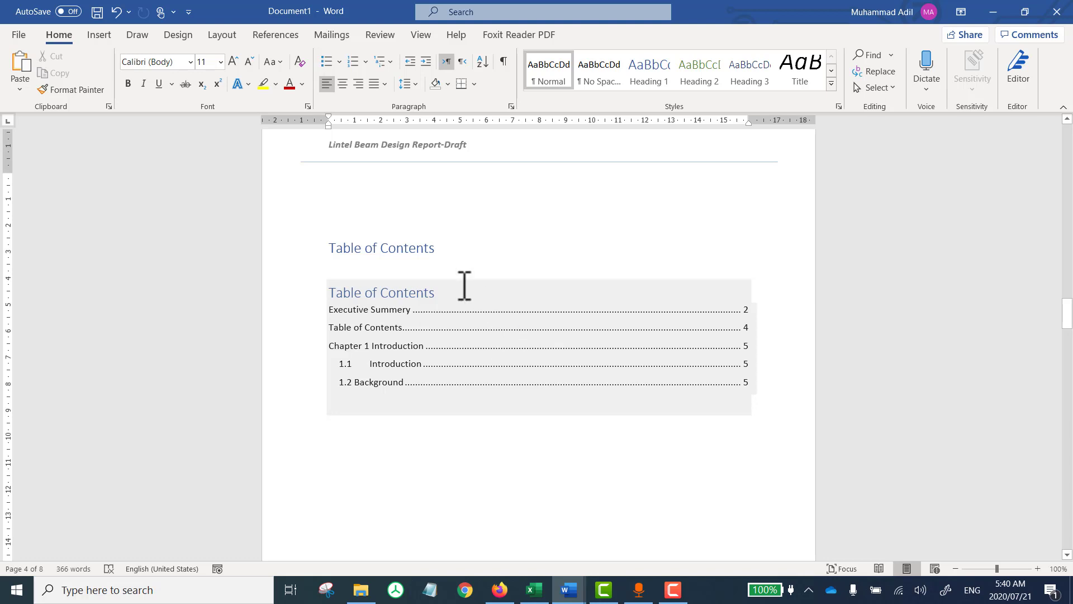
{"action": "left_click", "coordinate": [453, 252]}
{"action": "left_click_drag", "start_coordinate": [407, 245], "coordinate": [325, 239]}
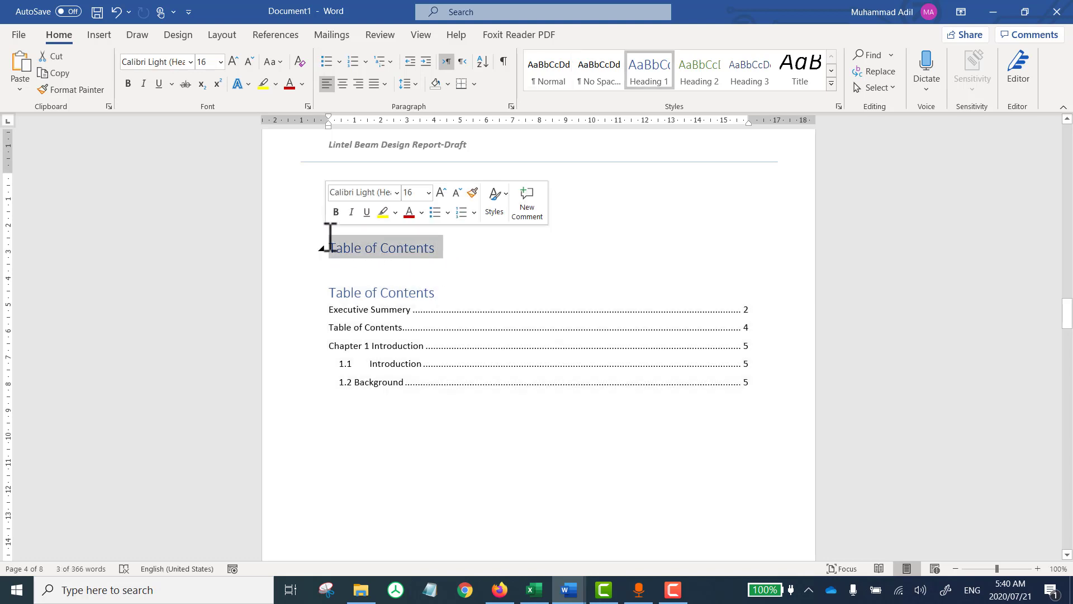
{"action": "type", "text": "Acknowledgment"}
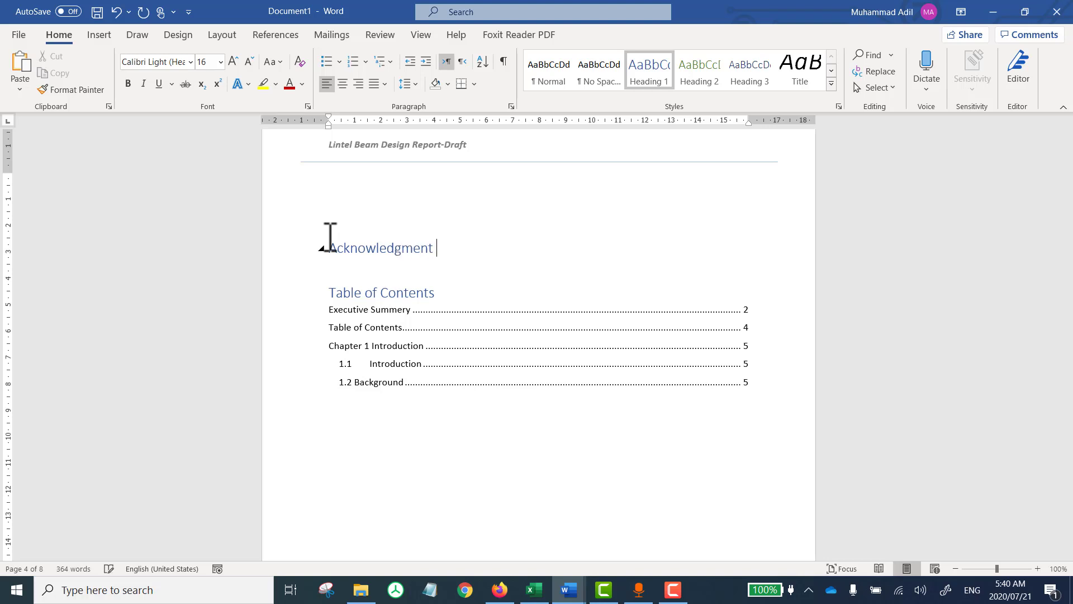
Step: Update the table of contents to reflect the renamed heading
{"action": "left_click", "coordinate": [427, 343]}
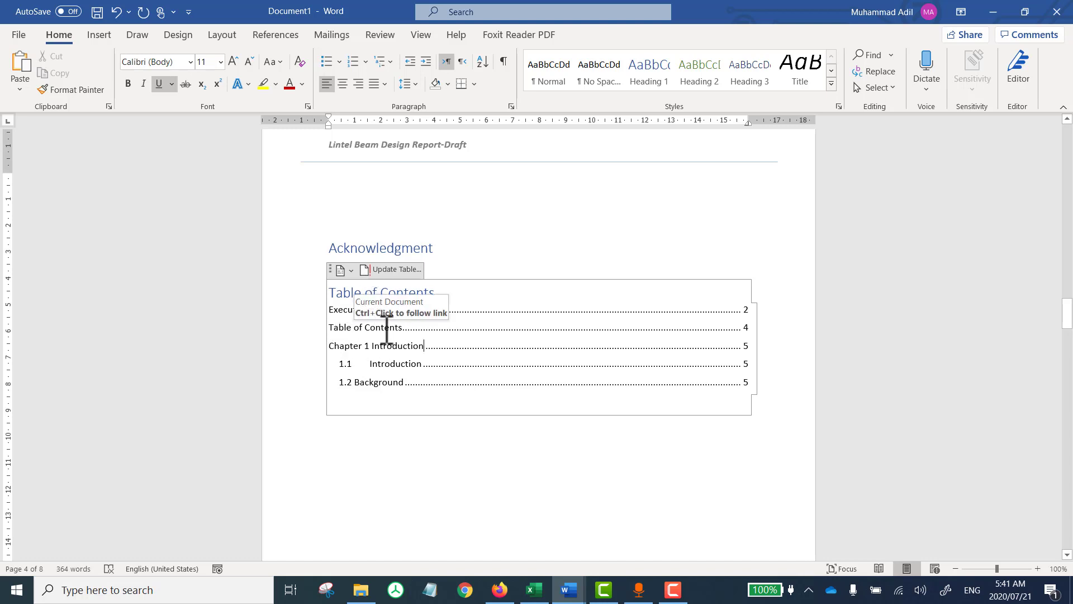
{"action": "left_click", "coordinate": [394, 270]}
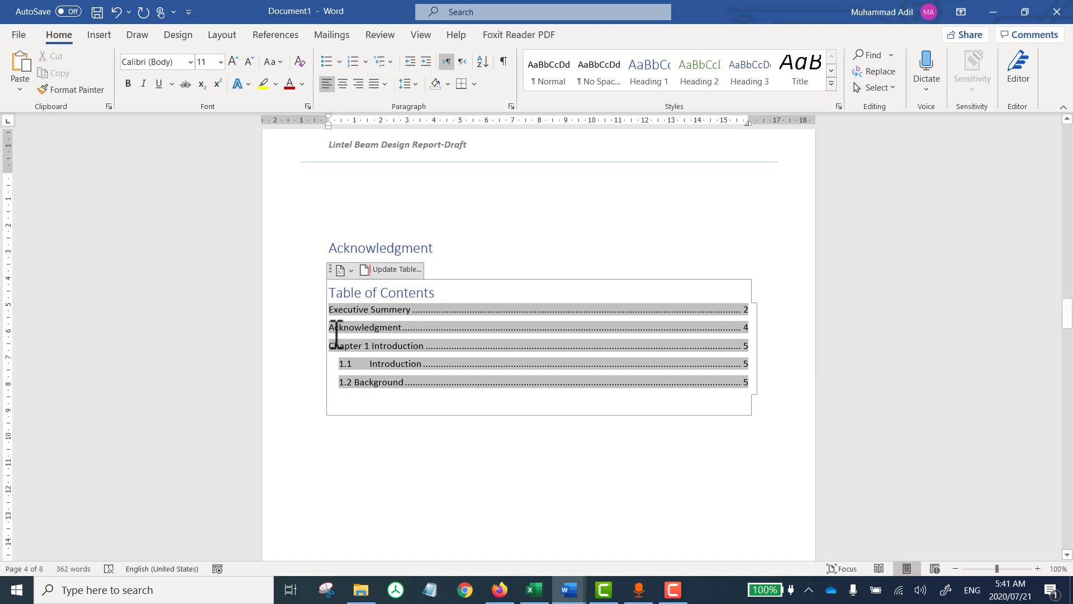
{"action": "left_click", "coordinate": [458, 429]}
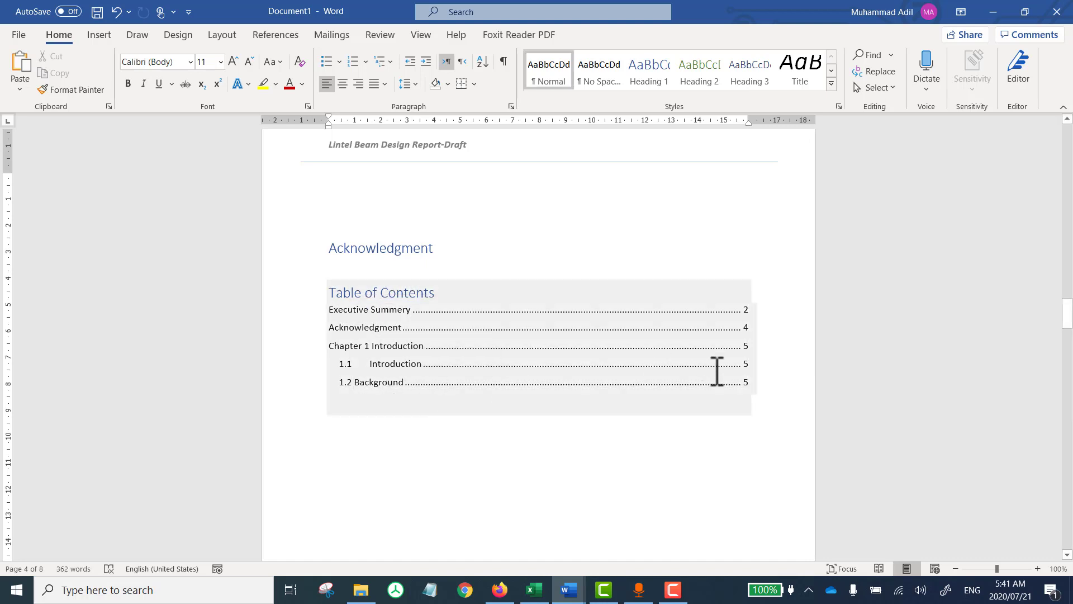
Step: Check the Chapter 1 headings and their page number against the table of contents entries
{"action": "scroll", "coordinate": [711, 367], "scroll_direction": "down", "scroll_amount": 10}
{"action": "scroll", "coordinate": [726, 385], "scroll_direction": "down", "scroll_amount": 10}
{"action": "scroll", "coordinate": [726, 385], "scroll_direction": "up", "scroll_amount": 5}
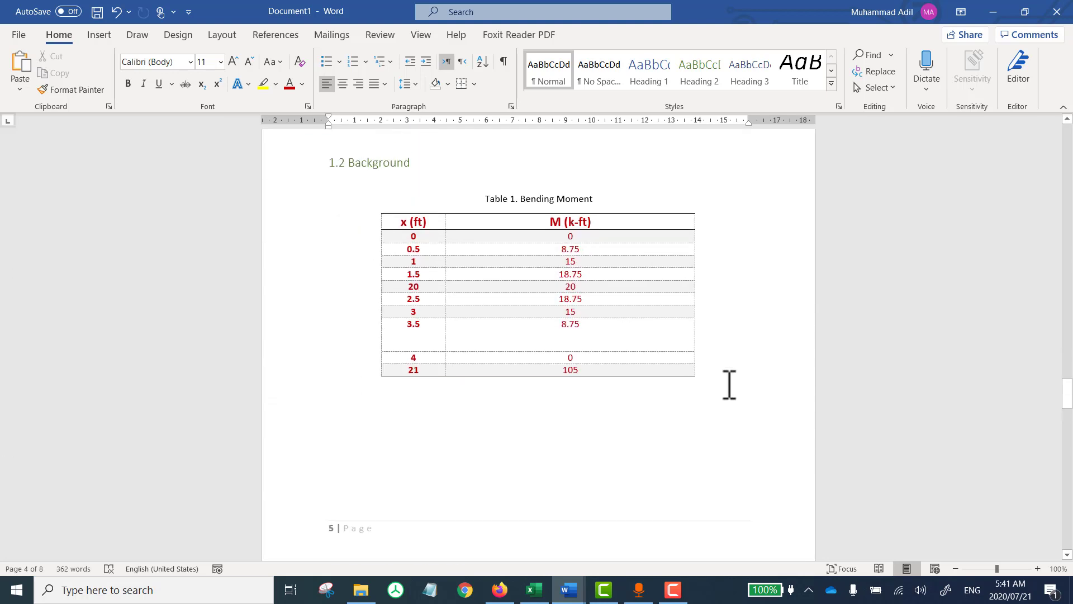
{"action": "scroll", "coordinate": [727, 384], "scroll_direction": "up", "scroll_amount": 4}
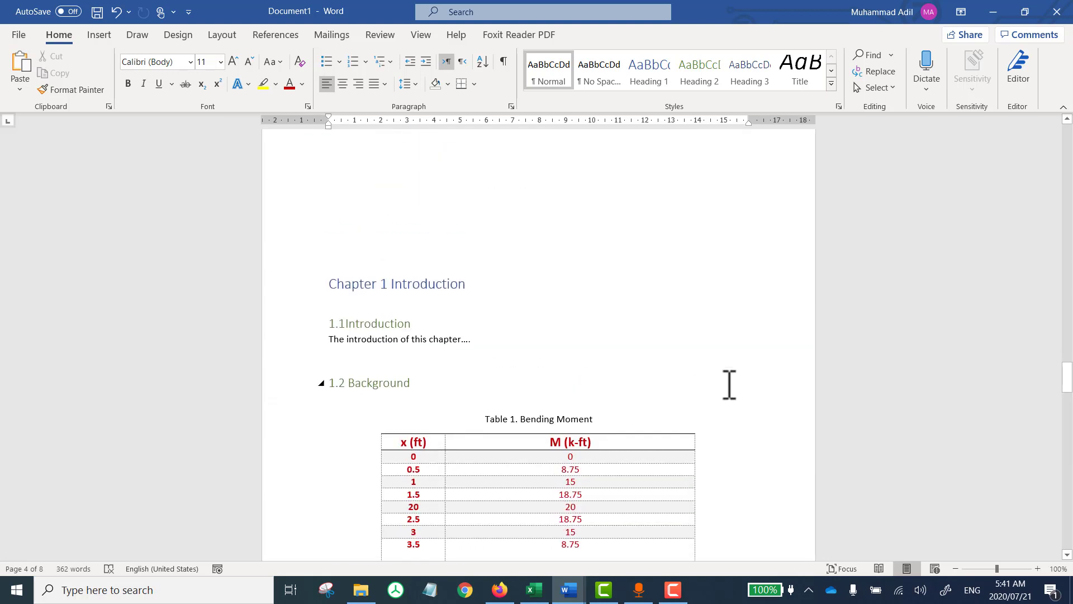
Step: Insert blank lines above the 1.2 Background heading to push it and Table 1 onto page 6
{"action": "left_click", "coordinate": [412, 365]}
{"action": "key", "text": "Return"}
{"action": "key", "text": "Return"}
{"action": "key", "text": "Return"}
{"action": "key", "text": "Return"}
{"action": "key", "text": "Return"}
{"action": "key", "text": "Return"}
{"action": "key", "text": "Return"}
{"action": "key", "text": "Return"}
{"action": "key", "text": "Return"}
{"action": "key", "text": "Return"}
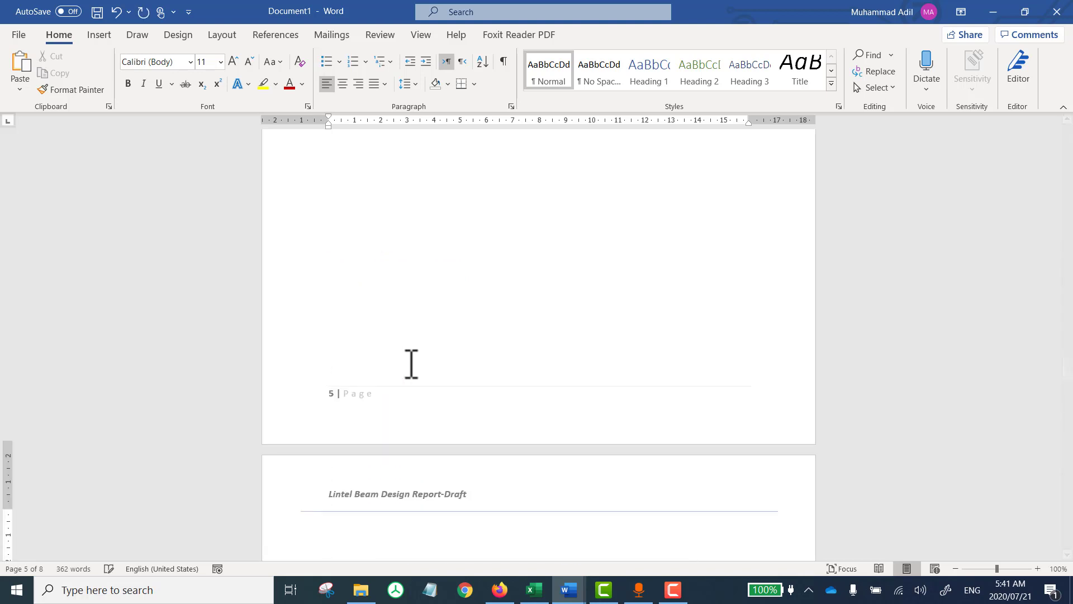
{"action": "scroll", "coordinate": [427, 382], "scroll_direction": "down", "scroll_amount": 7}
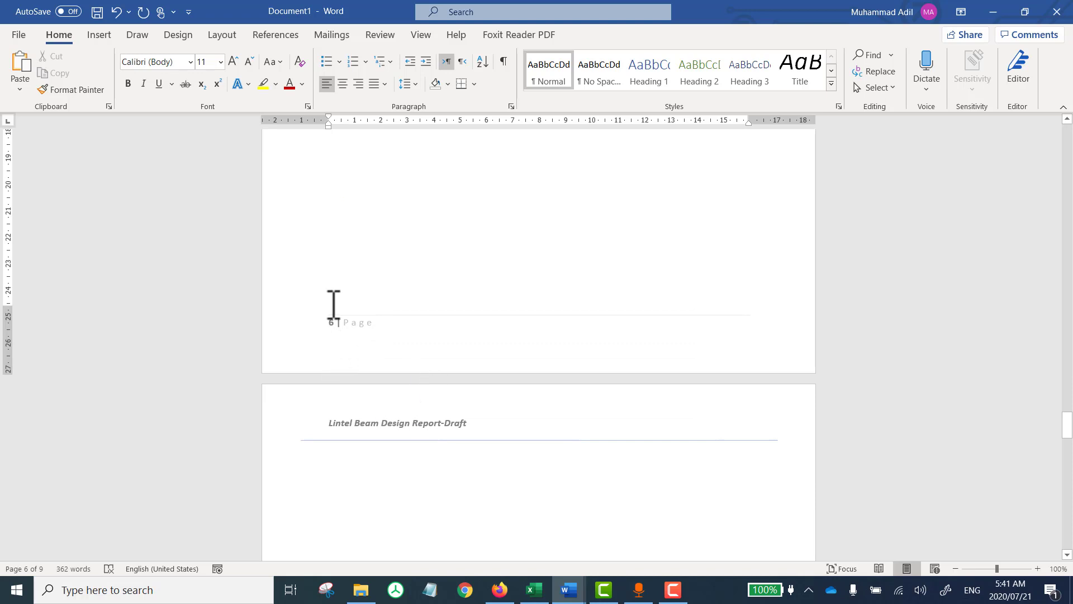
Step: Update the entire table of contents to reflect the moved 1.2 Background heading
{"action": "scroll", "coordinate": [492, 235], "scroll_direction": "up", "scroll_amount": 20}
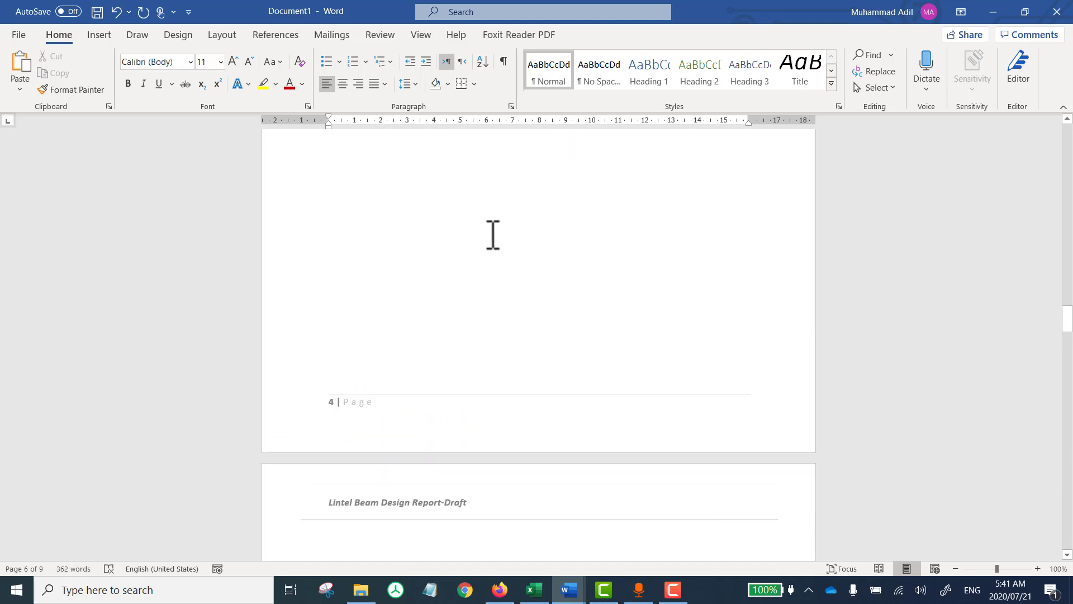
{"action": "scroll", "coordinate": [491, 240], "scroll_direction": "up", "scroll_amount": 3}
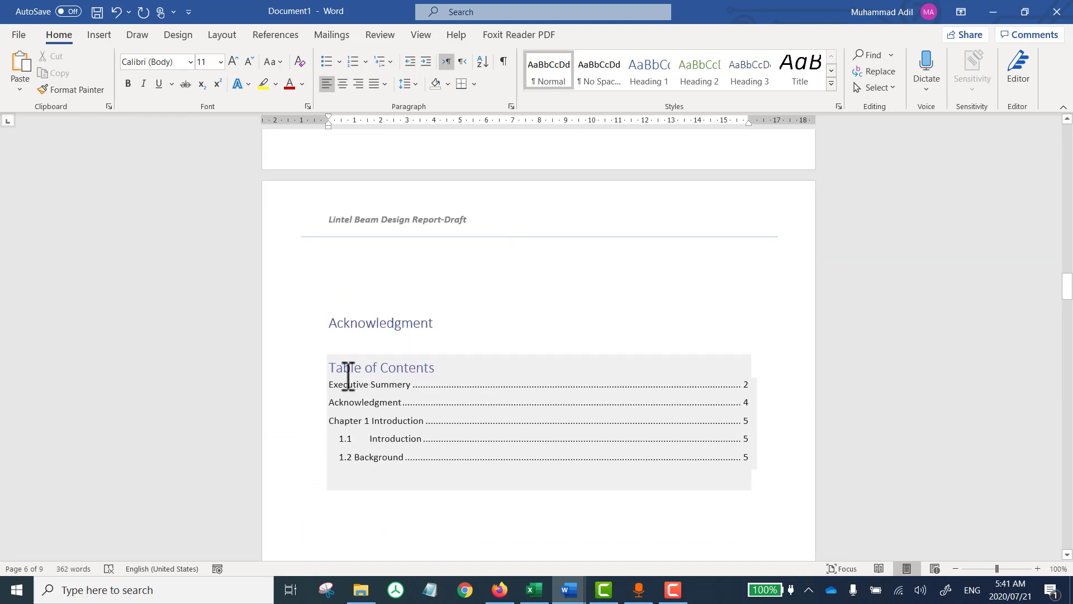
{"action": "left_click", "coordinate": [347, 376]}
{"action": "right_click", "coordinate": [372, 384]}
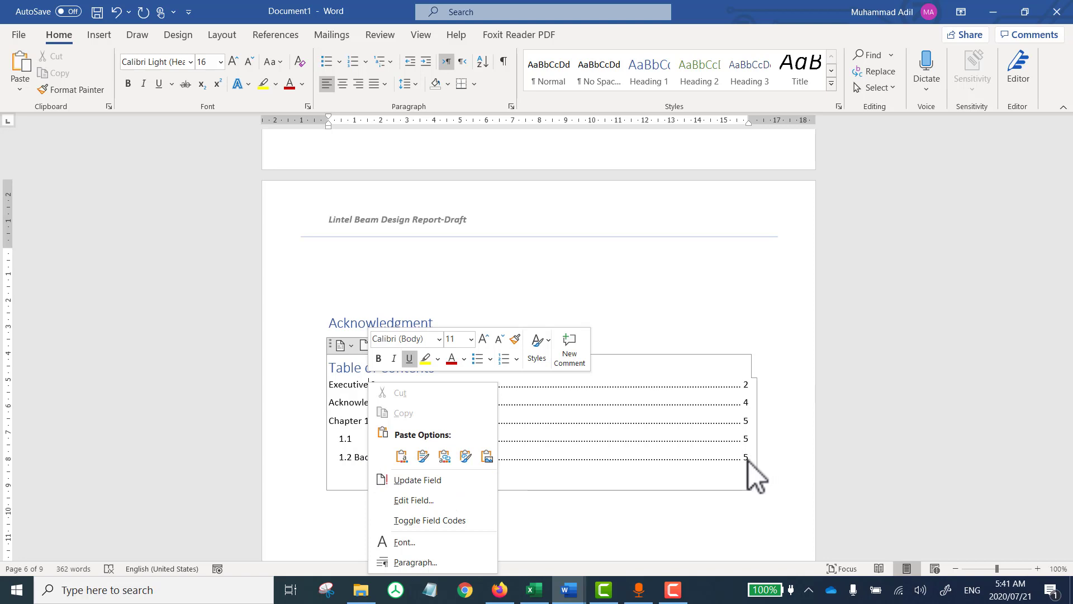
{"action": "left_click", "coordinate": [414, 483]}
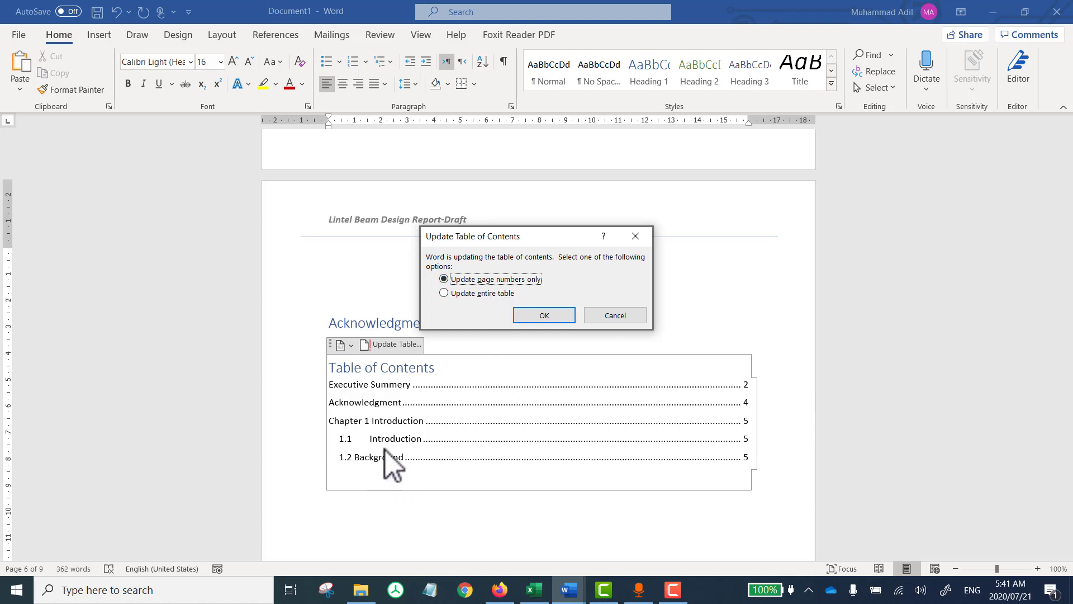
{"action": "left_click", "coordinate": [469, 295]}
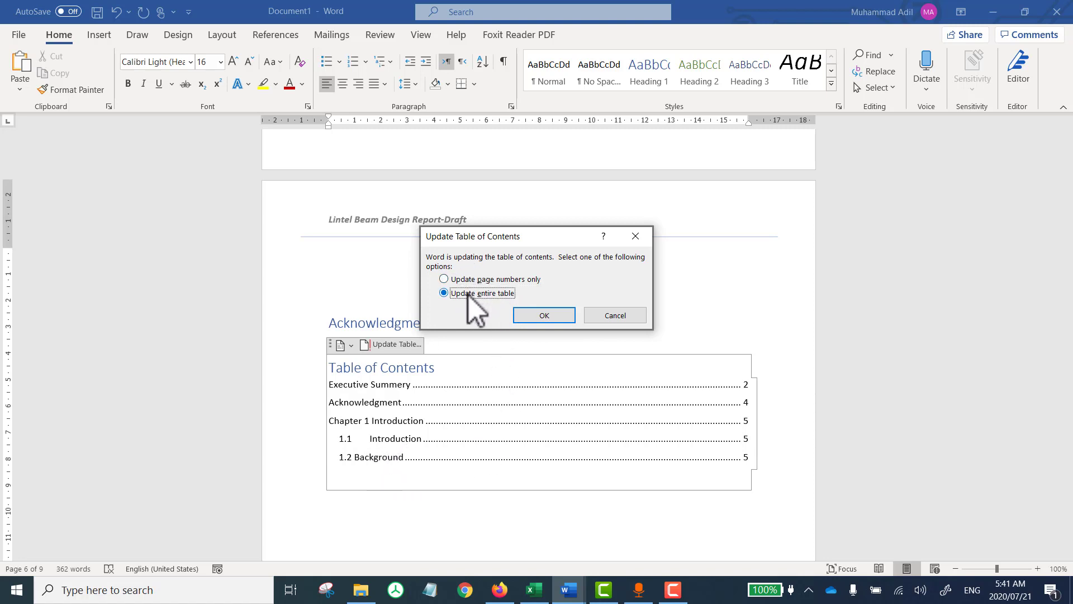
{"action": "left_click", "coordinate": [560, 322]}
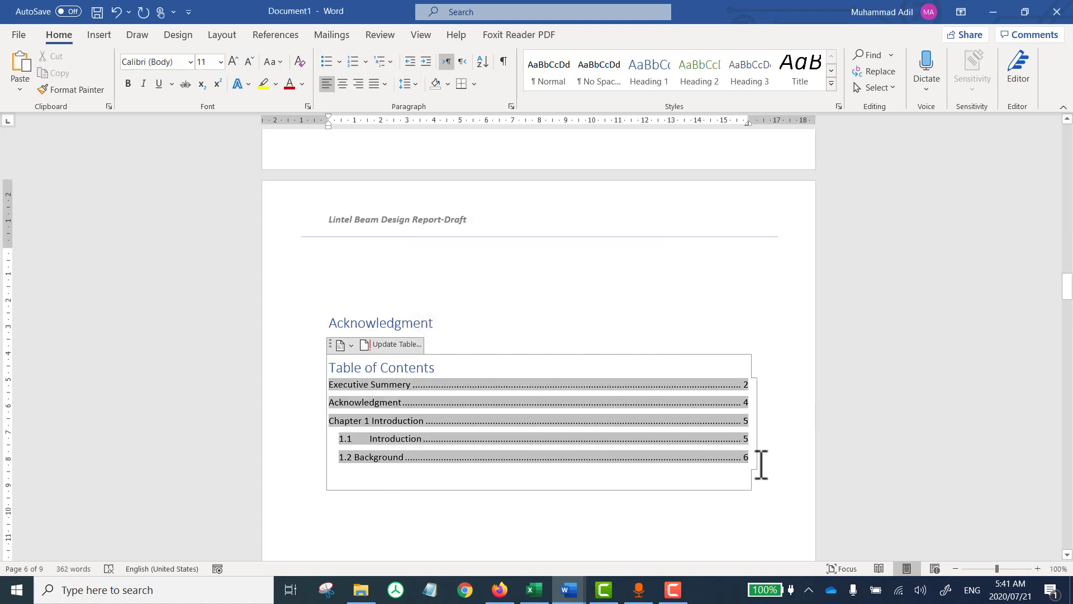
{"action": "left_click", "coordinate": [740, 495]}
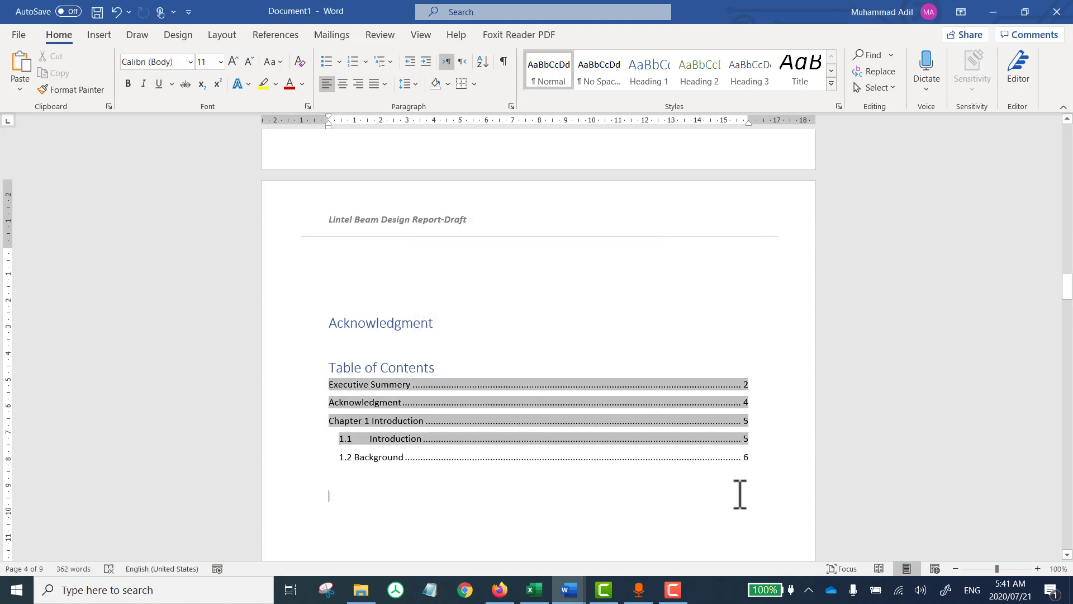
Step: Review the Chapter 1 pages and the captions of the bending moment and shear force figures
{"action": "scroll", "coordinate": [740, 495], "scroll_direction": "down", "scroll_amount": 3}
{"action": "scroll", "coordinate": [740, 495], "scroll_direction": "down", "scroll_amount": 20}
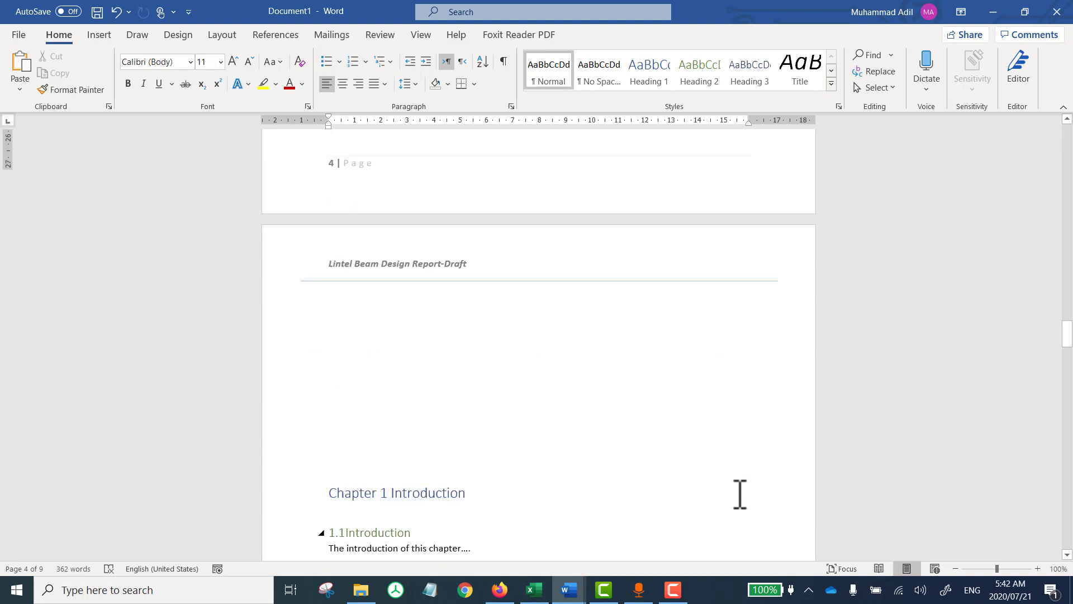
{"action": "scroll", "coordinate": [740, 496], "scroll_direction": "down", "scroll_amount": 20}
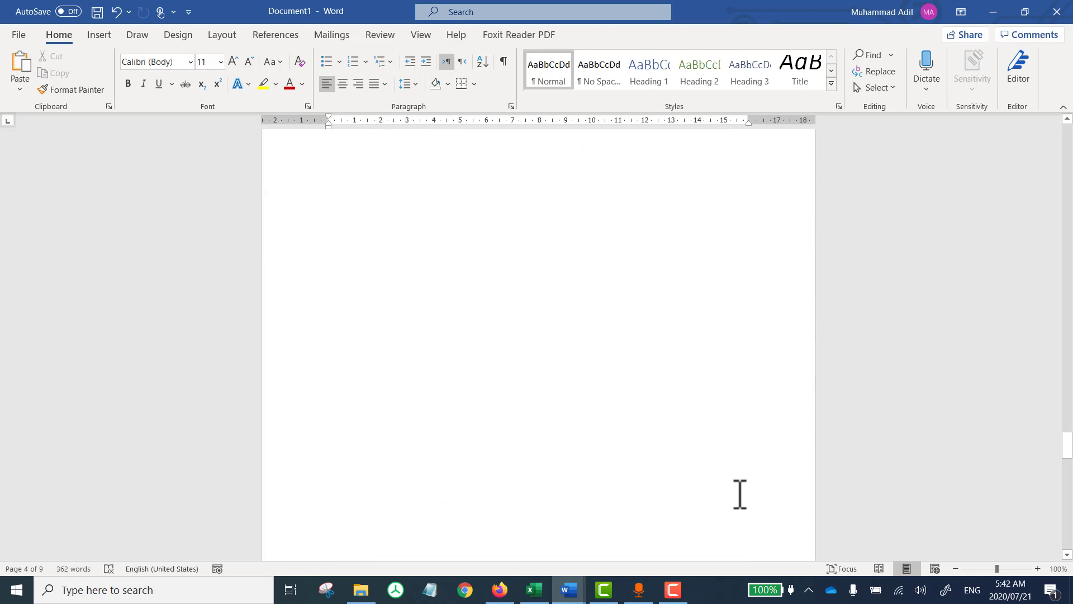
{"action": "scroll", "coordinate": [740, 496], "scroll_direction": "down", "scroll_amount": 1}
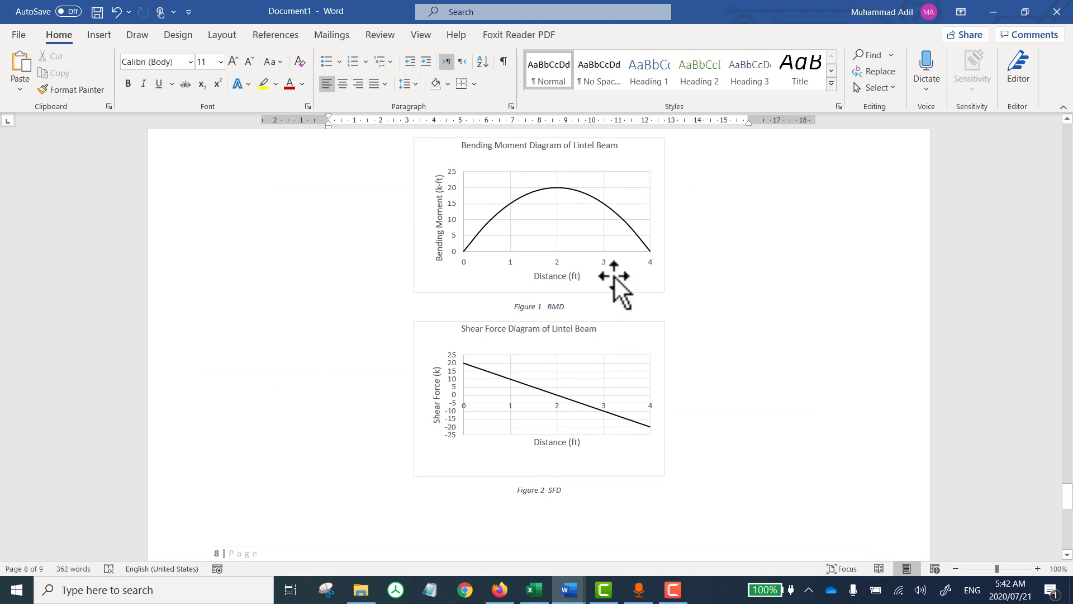
{"action": "left_click", "coordinate": [751, 367]}
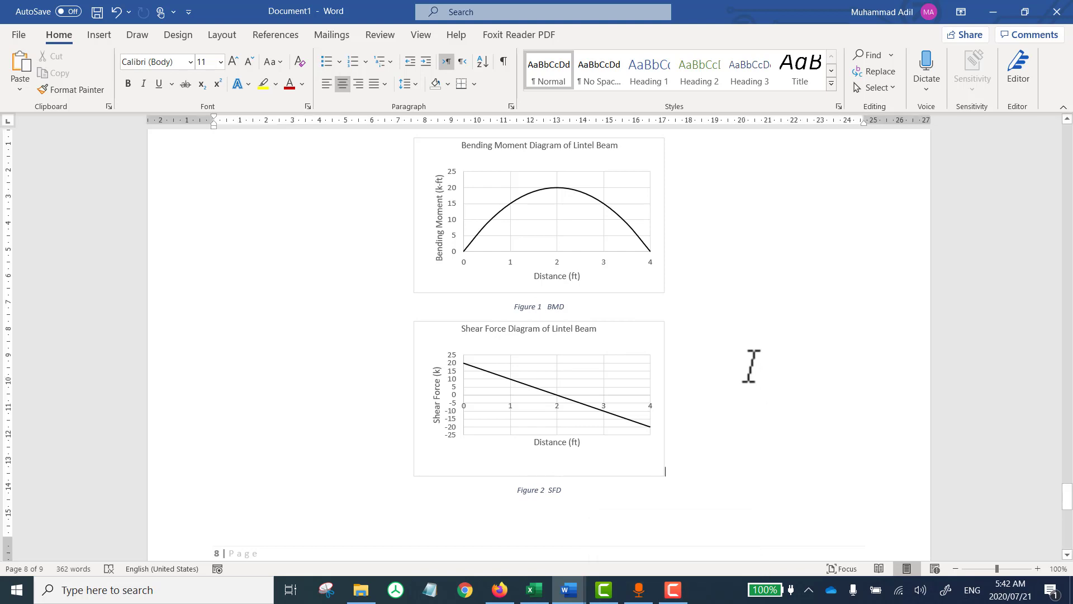
{"action": "scroll", "coordinate": [750, 367], "scroll_direction": "up", "scroll_amount": 9}
{"action": "scroll", "coordinate": [750, 367], "scroll_direction": "up", "scroll_amount": 15}
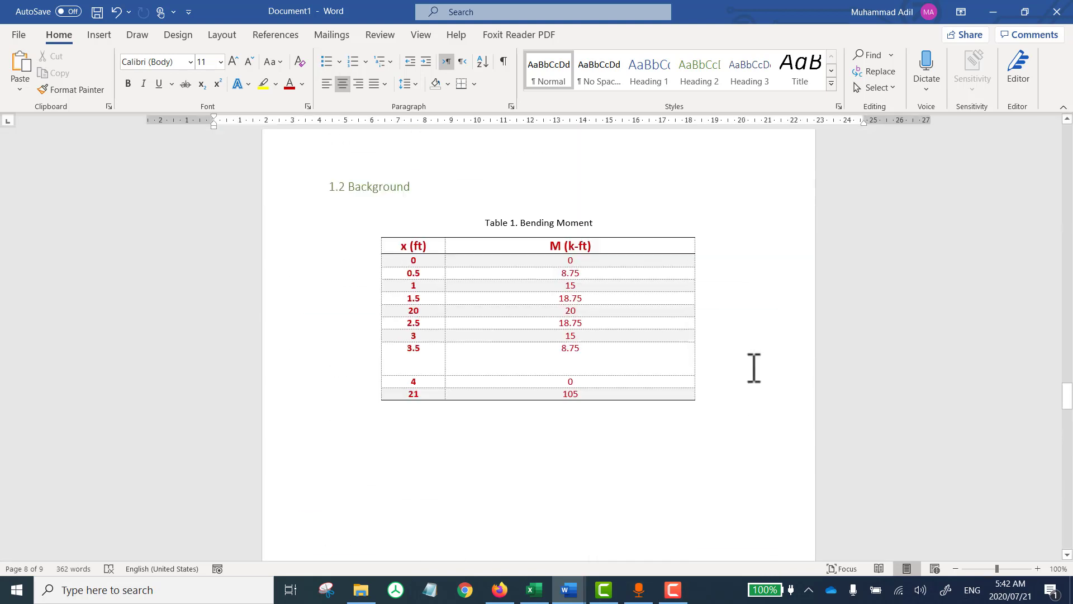
{"action": "scroll", "coordinate": [753, 367], "scroll_direction": "up", "scroll_amount": 15}
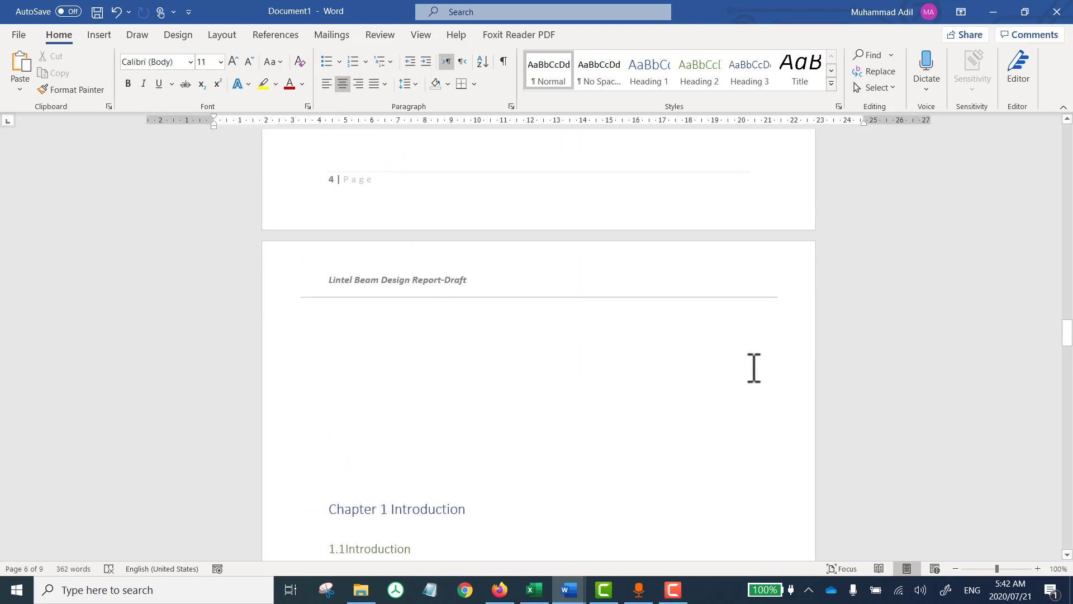
{"action": "scroll", "coordinate": [754, 367], "scroll_direction": "up", "scroll_amount": 4}
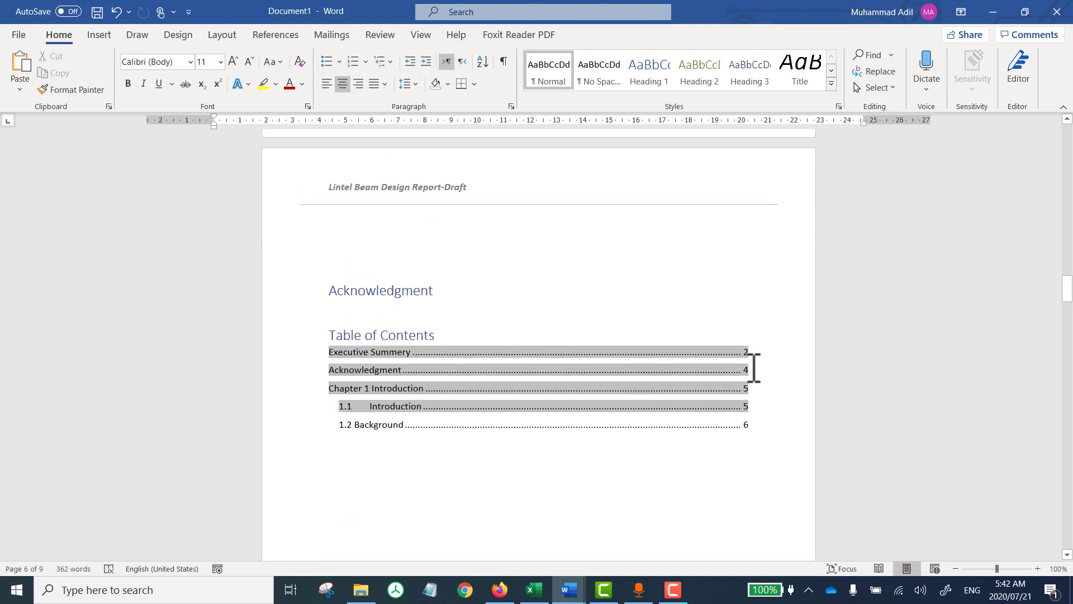
Step: Insert a table of figures below the table of contents, using the Classic format and the Figure caption label
{"action": "left_click", "coordinate": [574, 478]}
{"action": "key", "text": "Return"}
{"action": "key", "text": "Return"}
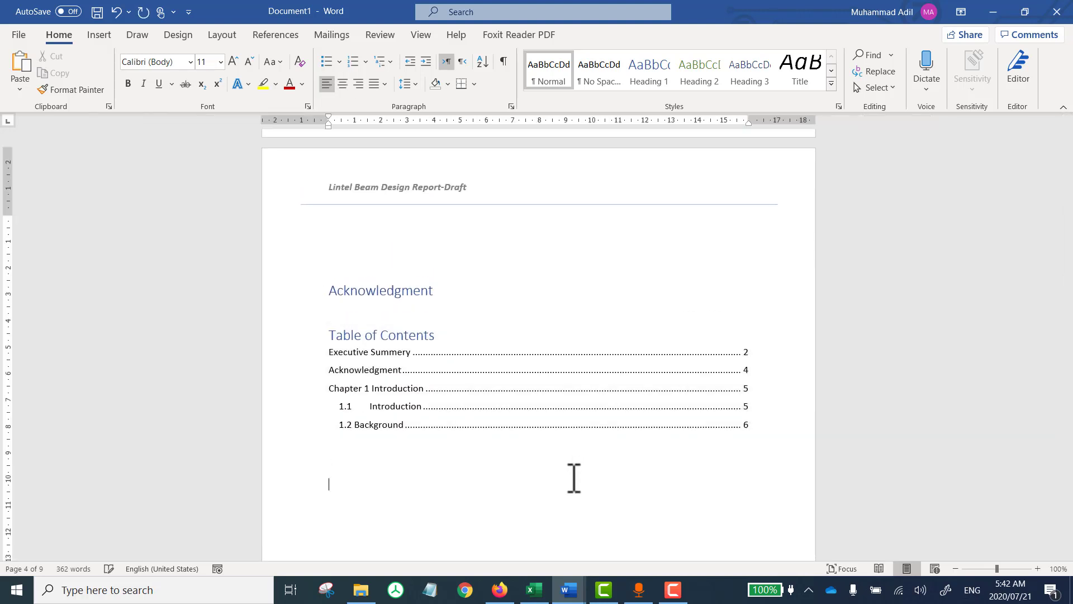
{"action": "left_click", "coordinate": [271, 37]}
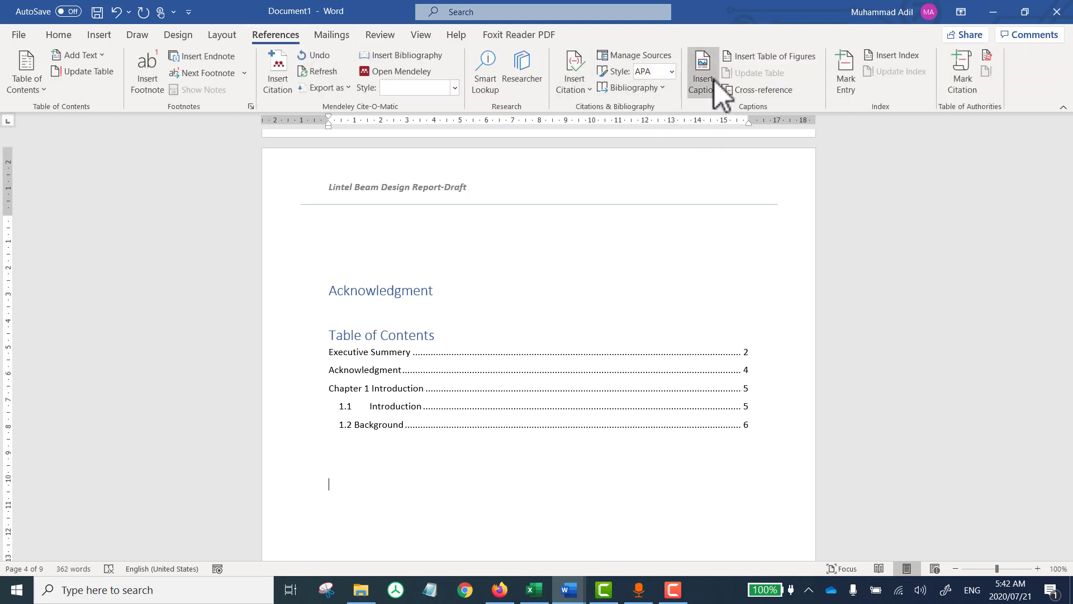
{"action": "left_click", "coordinate": [807, 55]}
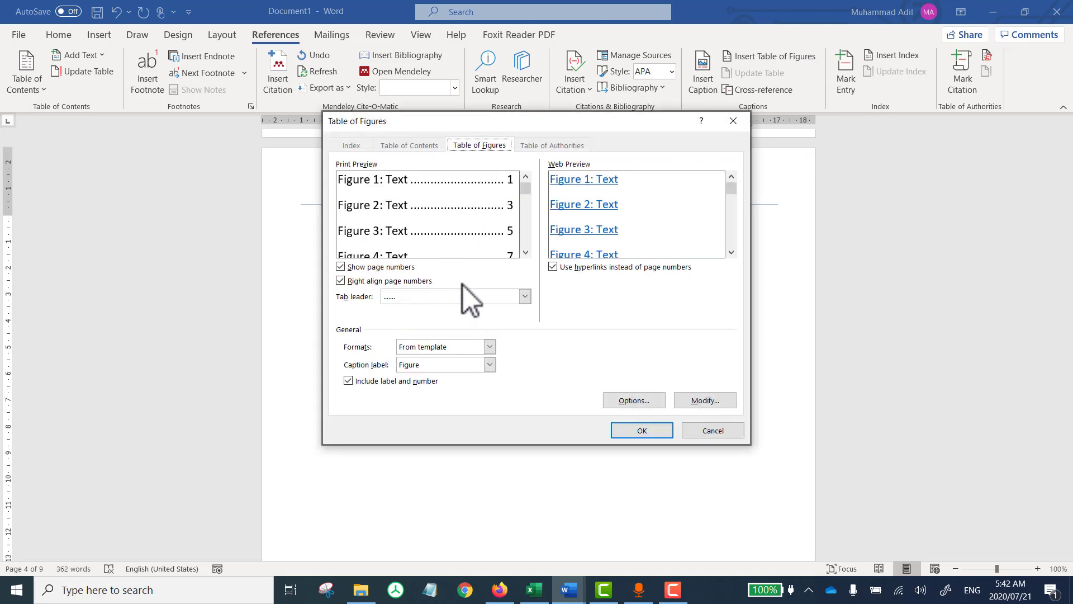
{"action": "left_click", "coordinate": [491, 347]}
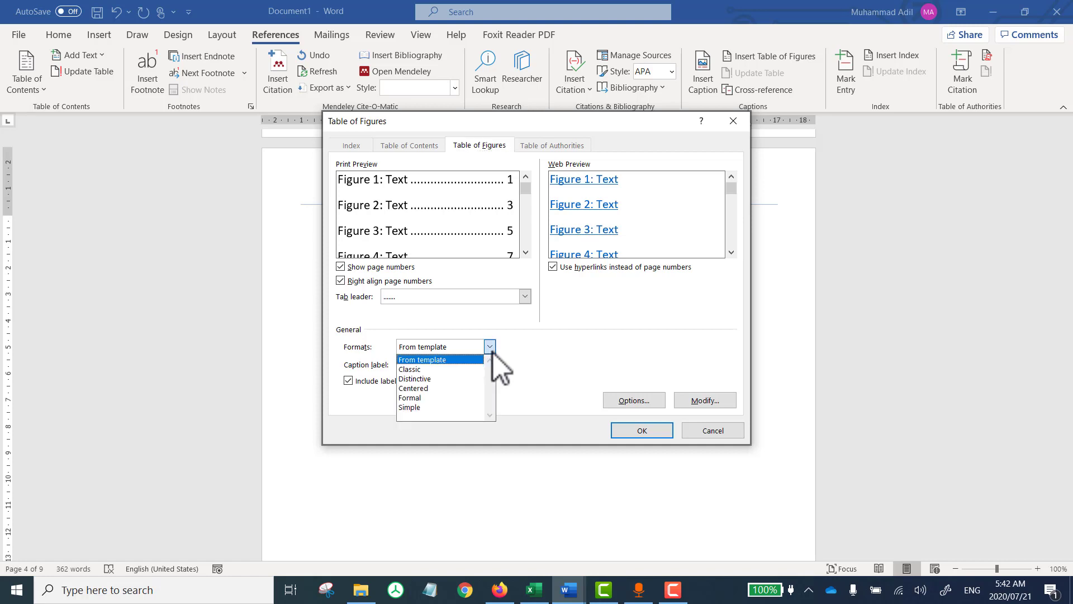
{"action": "left_click", "coordinate": [468, 370]}
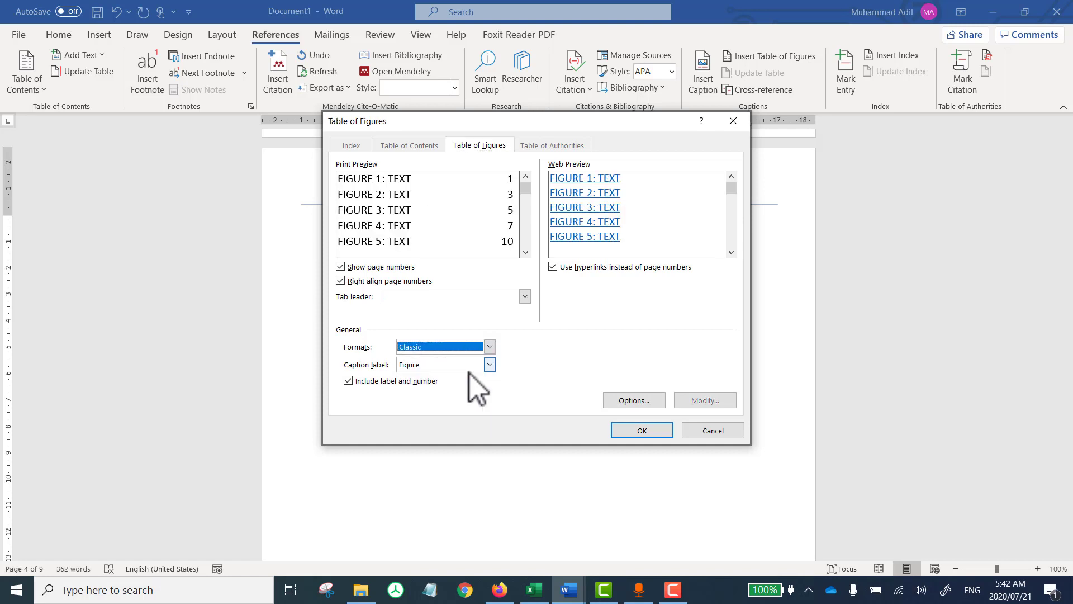
{"action": "left_click", "coordinate": [639, 431]}
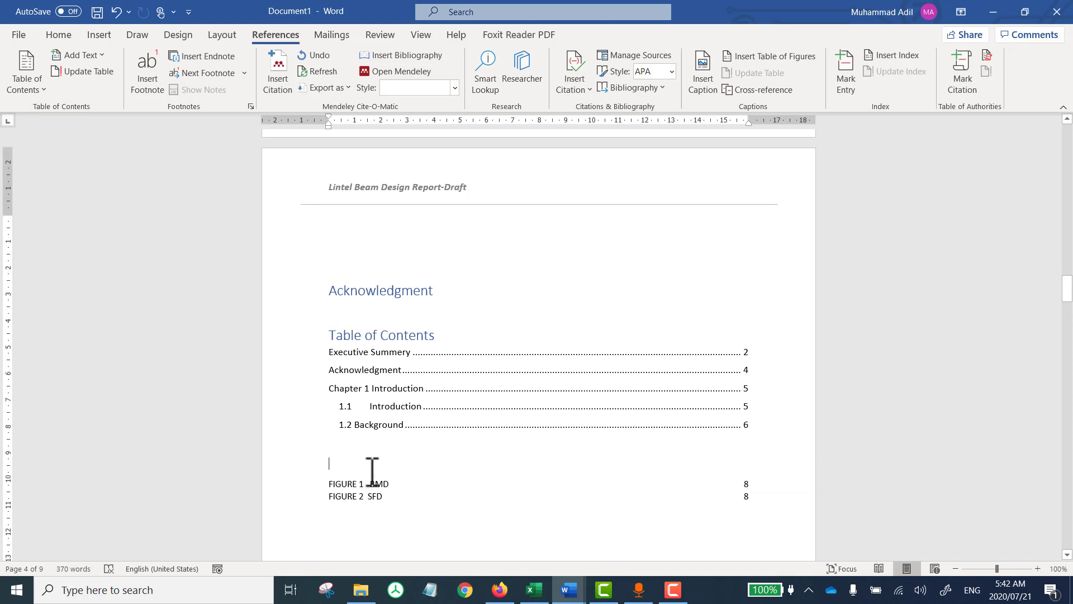
Step: Change the caption text of Figure 1 under the bending moment chart to "BMDiagram"
{"action": "scroll", "coordinate": [495, 523], "scroll_direction": "down", "scroll_amount": 10}
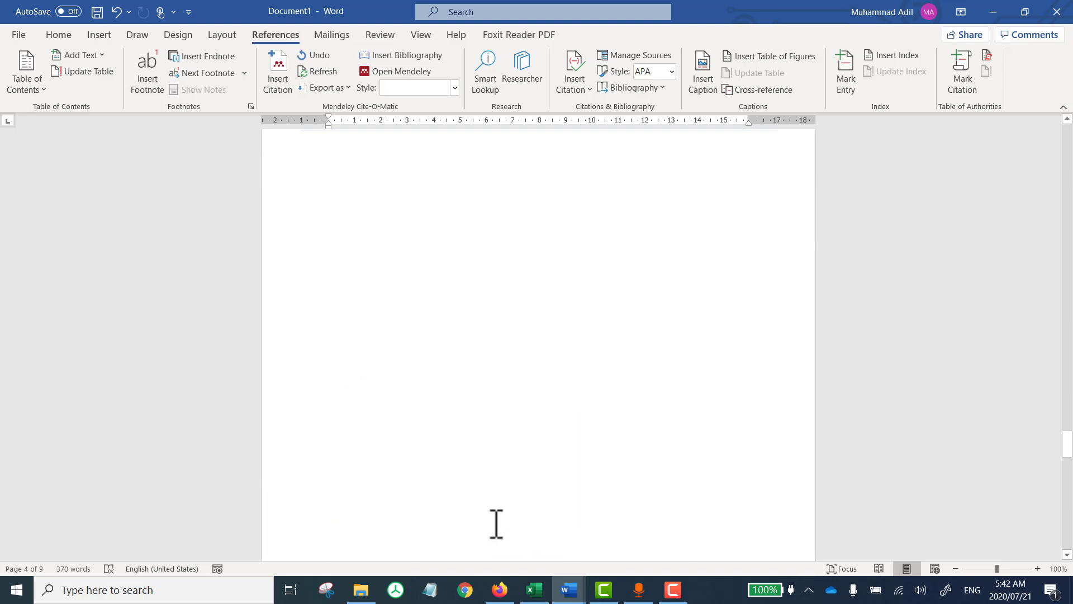
{"action": "scroll", "coordinate": [495, 524], "scroll_direction": "down", "scroll_amount": 14}
{"action": "scroll", "coordinate": [493, 524], "scroll_direction": "up", "scroll_amount": 2}
{"action": "scroll", "coordinate": [493, 524], "scroll_direction": "up", "scroll_amount": 1}
{"action": "left_click", "coordinate": [577, 357]}
{"action": "type", "text": "iagram"}
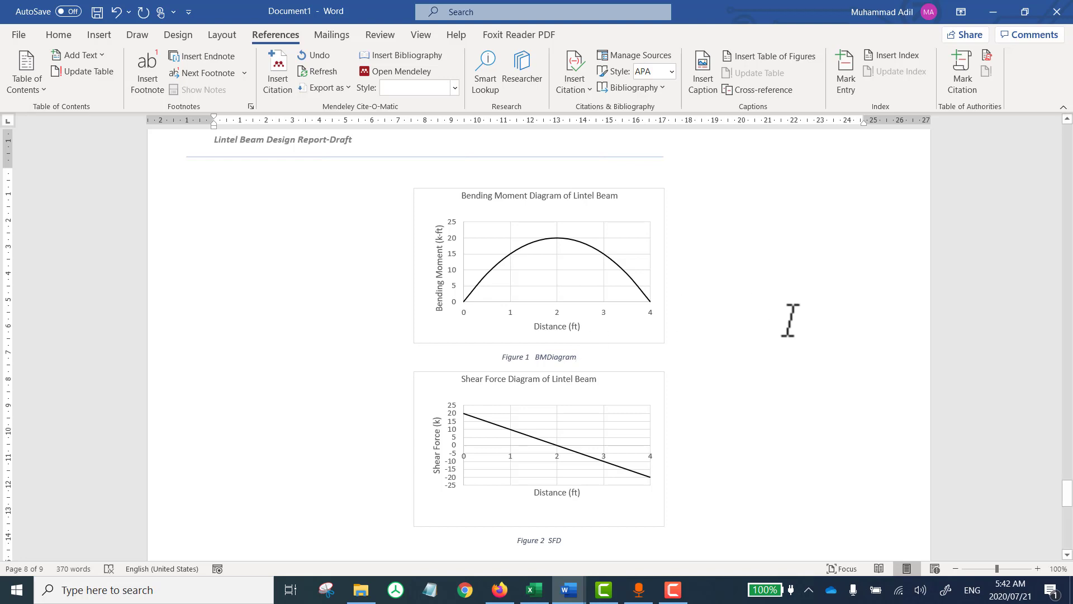
Step: Update the entire table of figures to reflect the edited Figure 1 caption
{"action": "scroll", "coordinate": [792, 321], "scroll_direction": "up", "scroll_amount": 6}
{"action": "scroll", "coordinate": [793, 322], "scroll_direction": "up", "scroll_amount": 15}
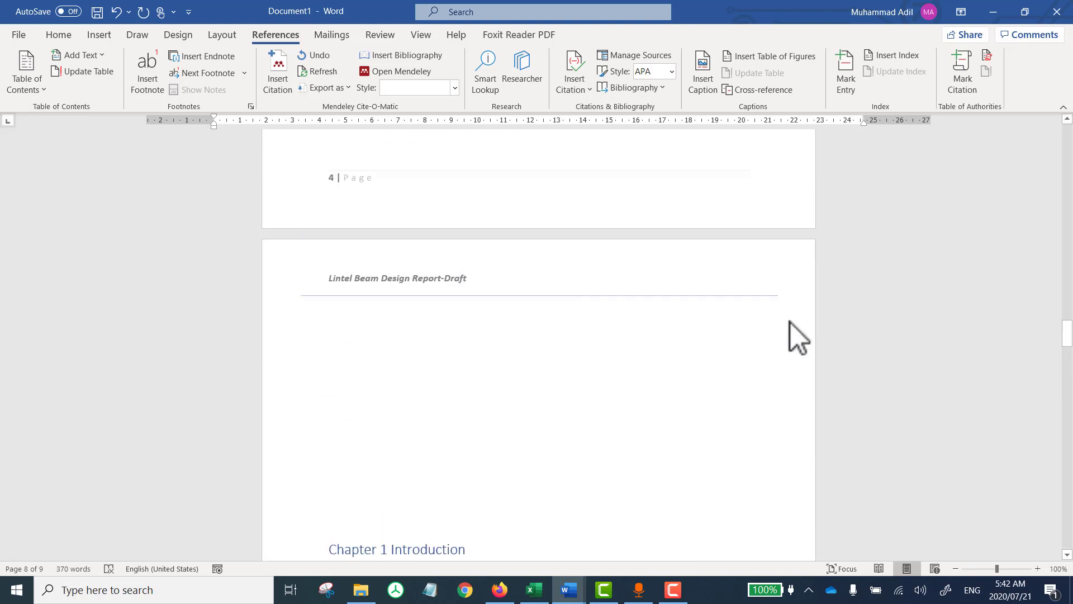
{"action": "scroll", "coordinate": [791, 321], "scroll_direction": "up", "scroll_amount": 3}
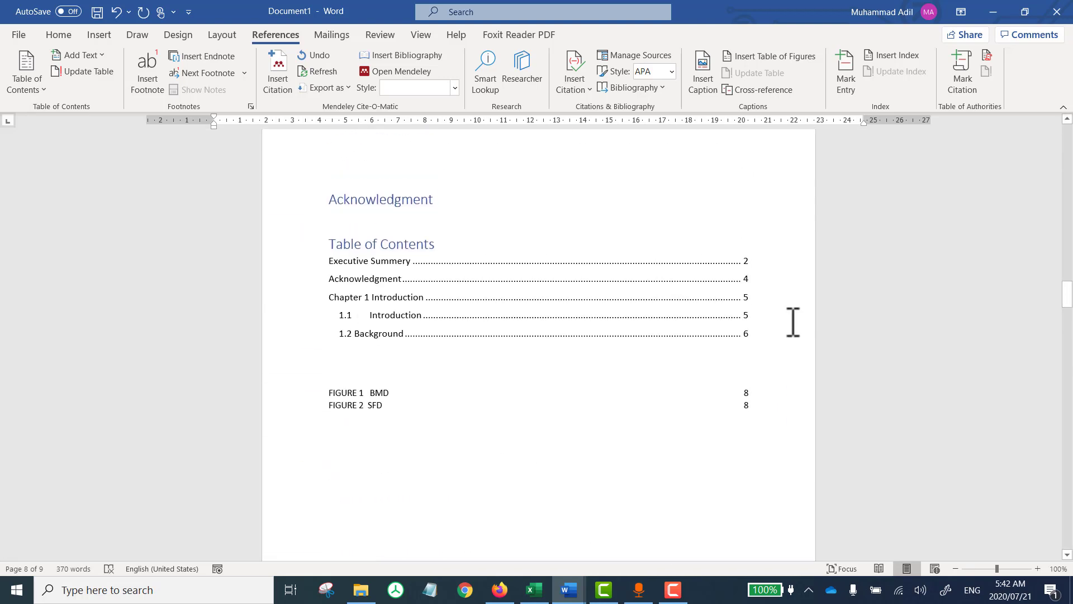
{"action": "left_click", "coordinate": [353, 392]}
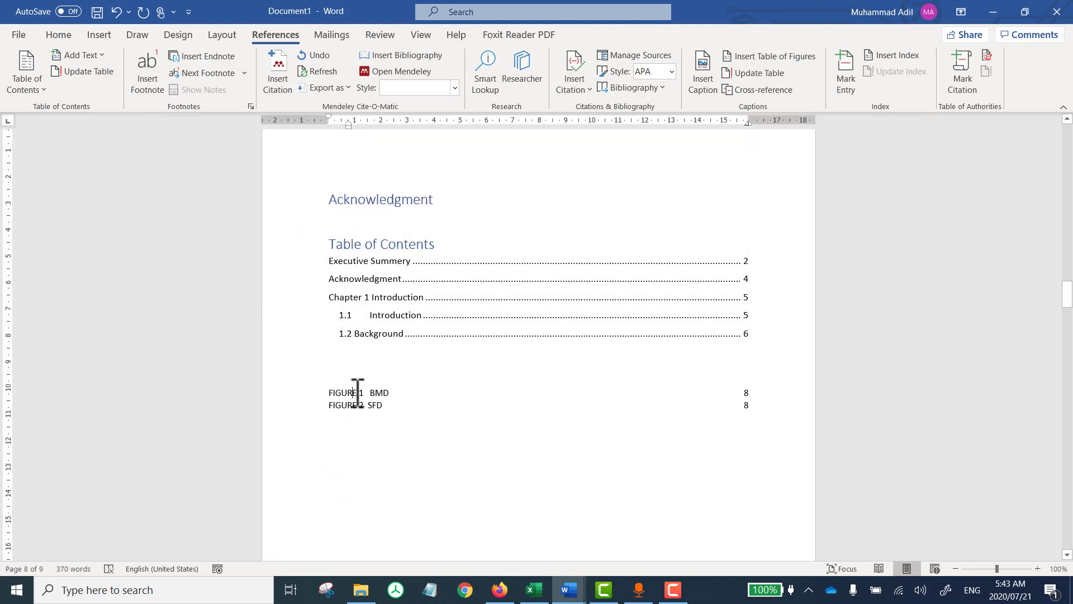
{"action": "right_click", "coordinate": [382, 402]}
{"action": "left_click", "coordinate": [445, 308]}
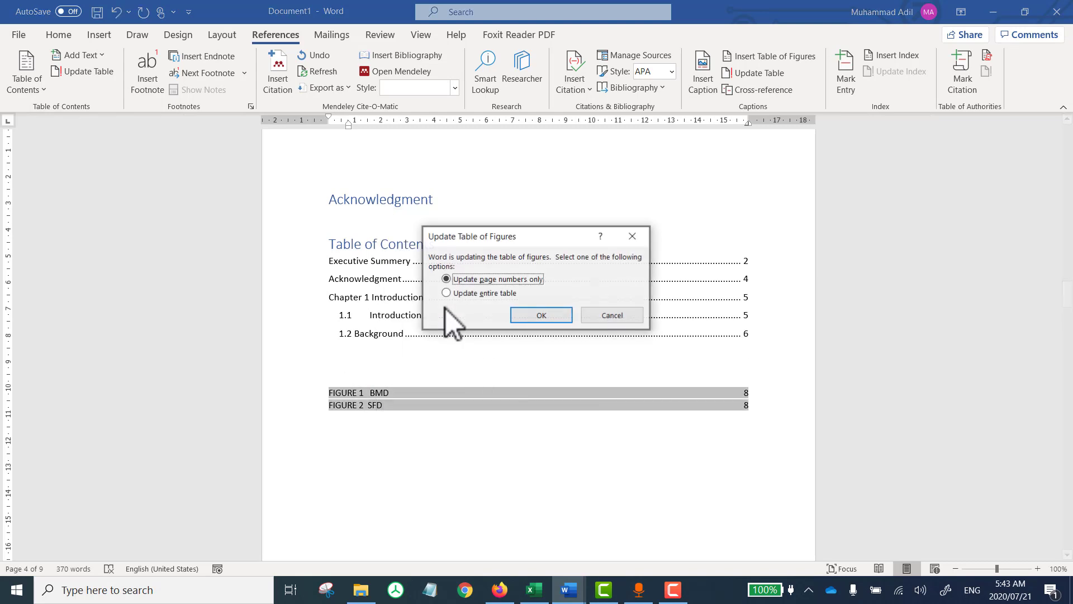
{"action": "left_click", "coordinate": [477, 293]}
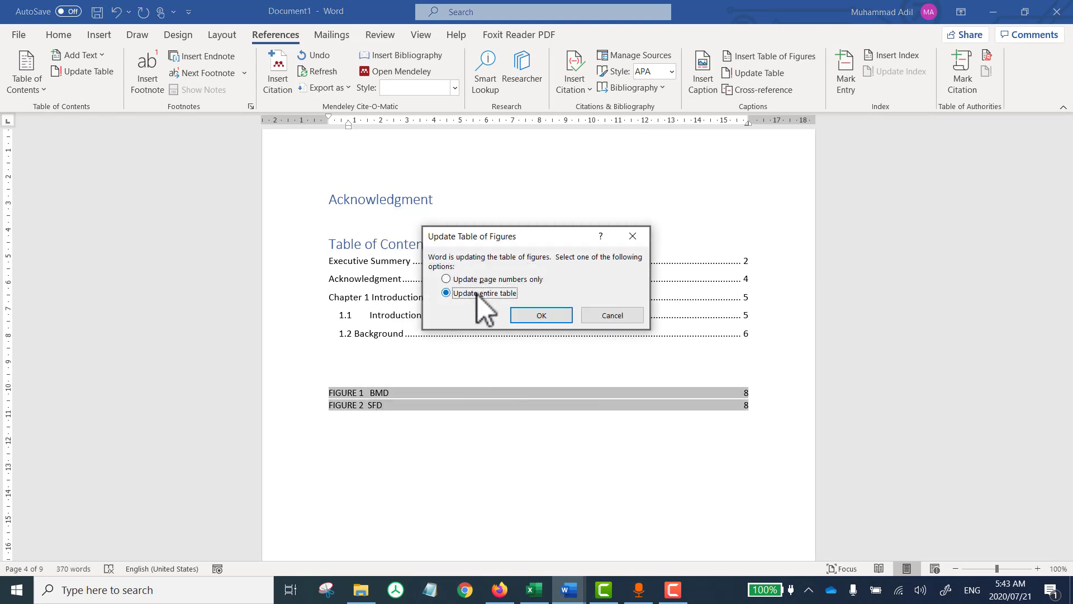
{"action": "left_click", "coordinate": [540, 315]}
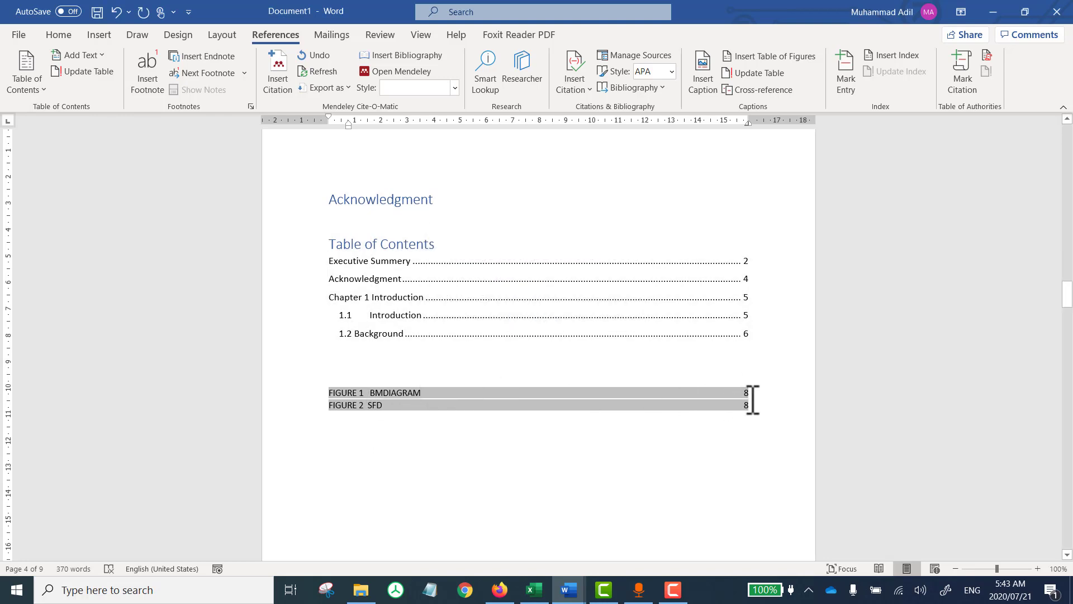
Step: Insert an Alternating Hexagons SmartArt graphic from the List category below the table of figures
{"action": "left_click", "coordinate": [577, 489]}
{"action": "scroll", "coordinate": [577, 488], "scroll_direction": "down", "scroll_amount": 1}
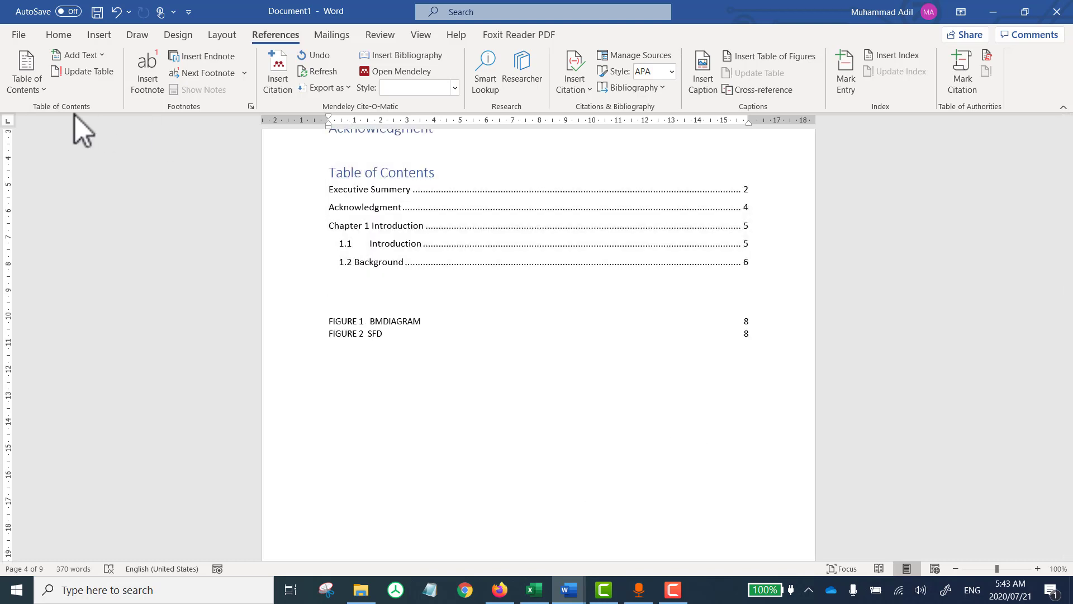
{"action": "left_click", "coordinate": [97, 35]}
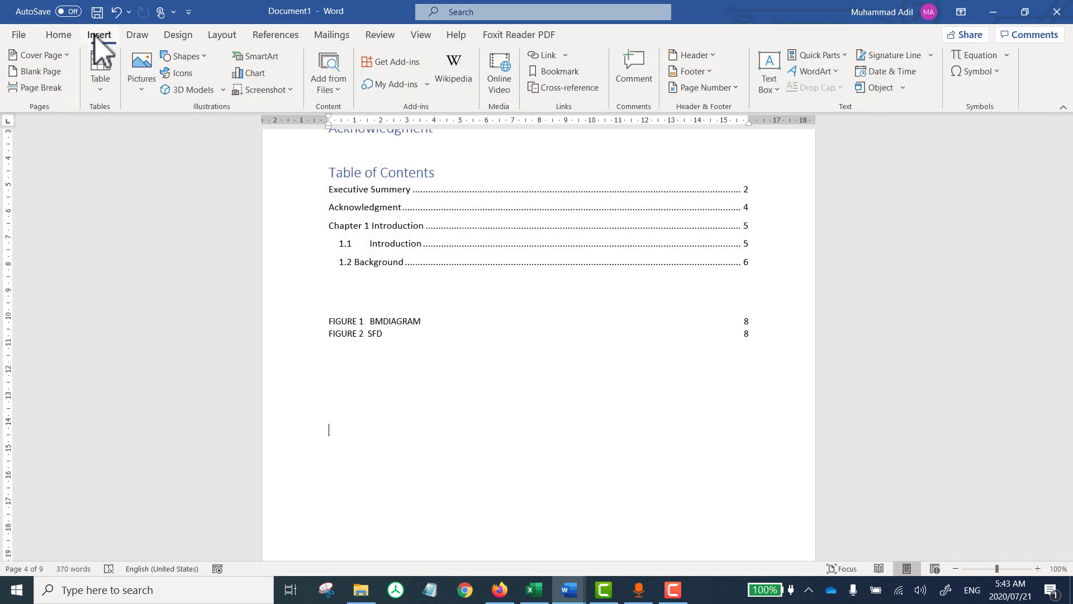
{"action": "left_click", "coordinate": [192, 59]}
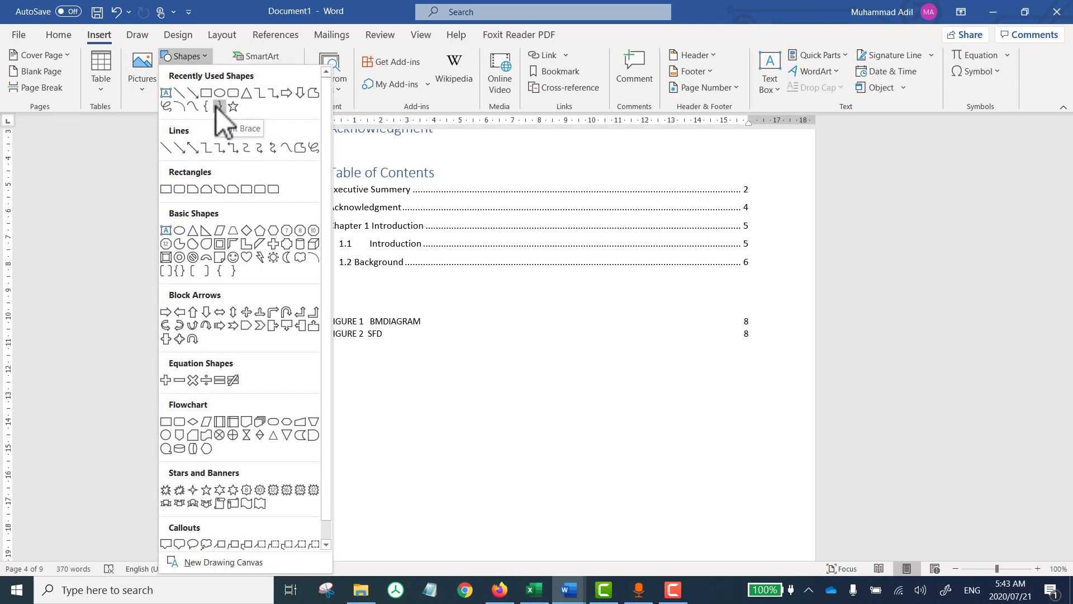
{"action": "left_click", "coordinate": [223, 147]}
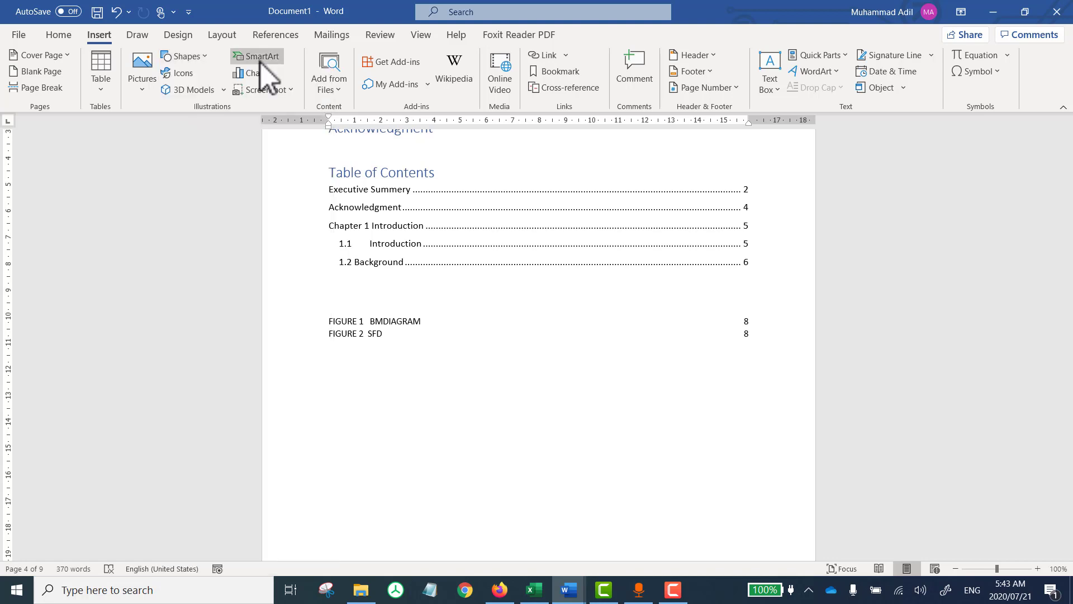
{"action": "left_click", "coordinate": [260, 59]}
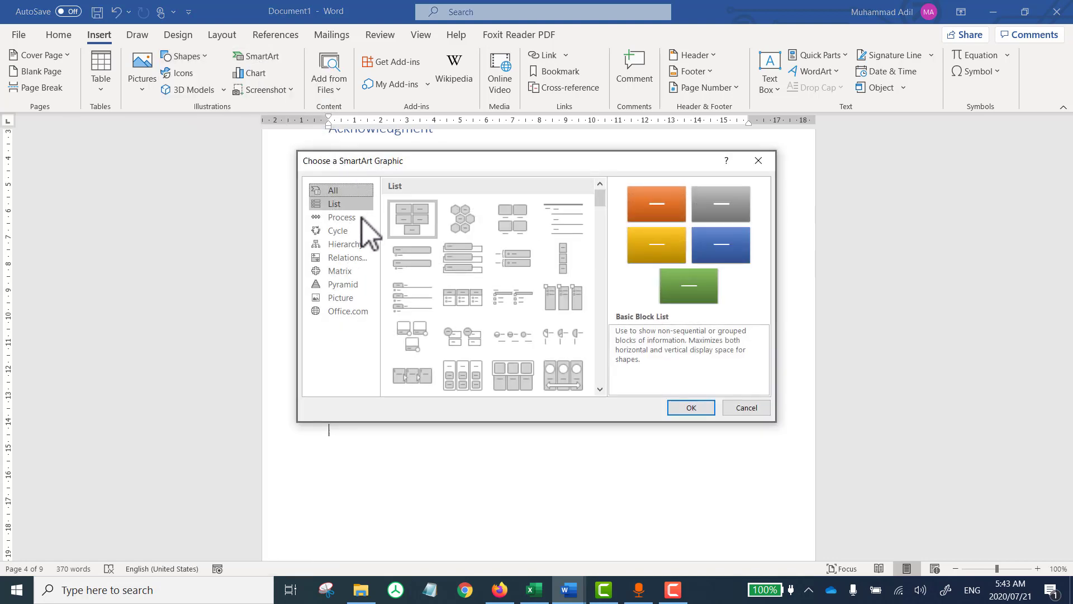
{"action": "left_click", "coordinate": [344, 246]}
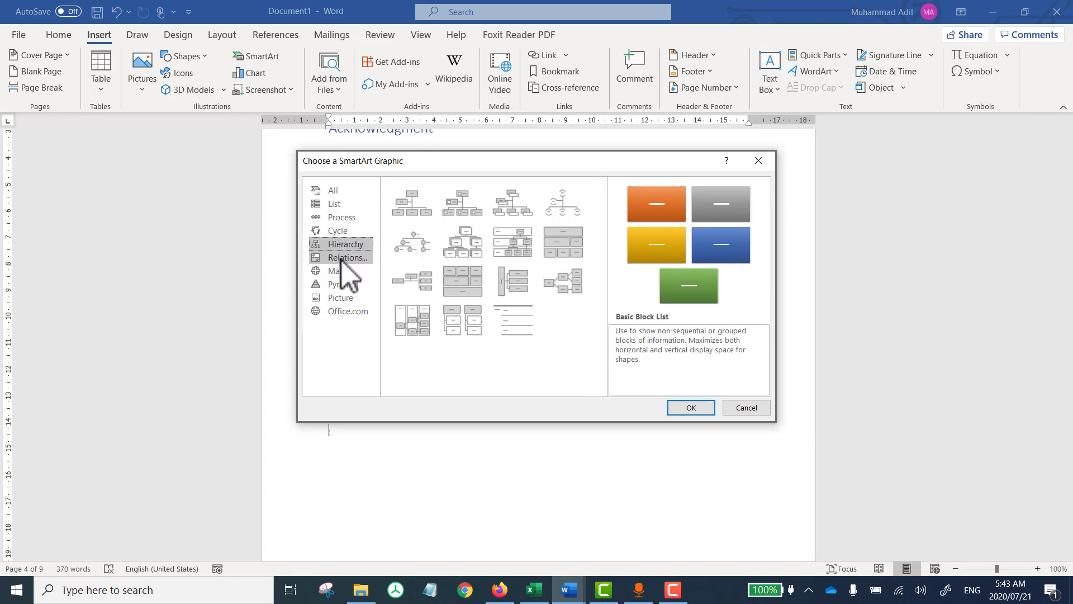
{"action": "left_click", "coordinate": [342, 221]}
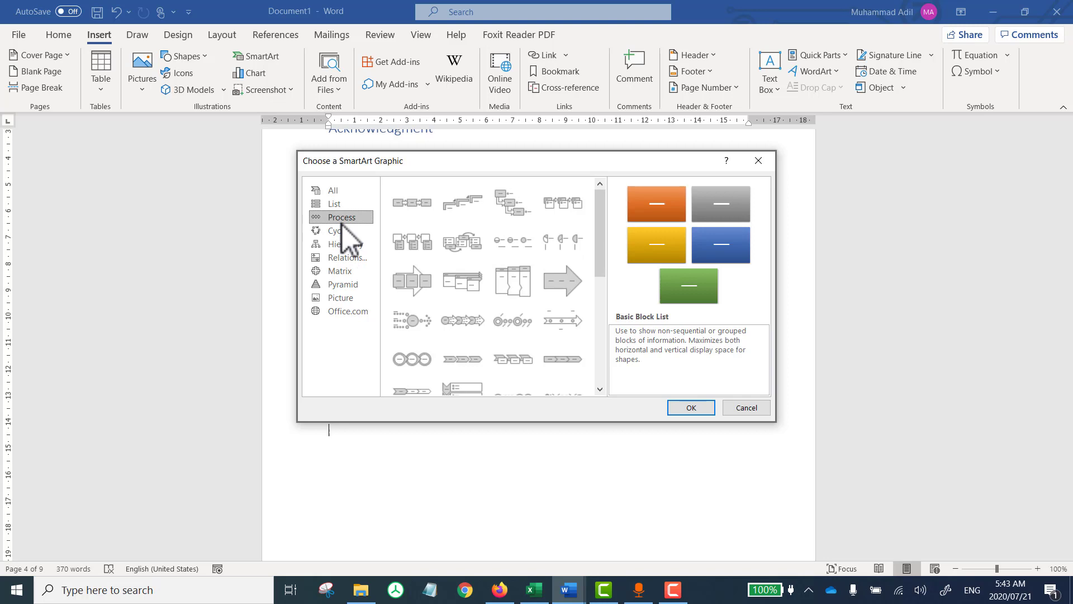
{"action": "left_click", "coordinate": [341, 205]}
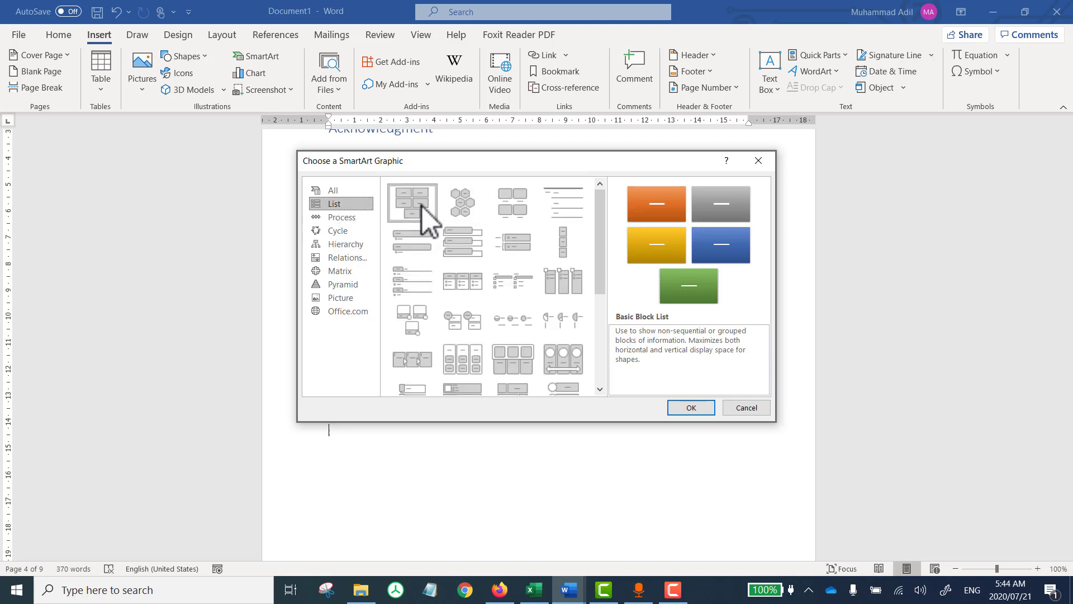
{"action": "left_click", "coordinate": [466, 205]}
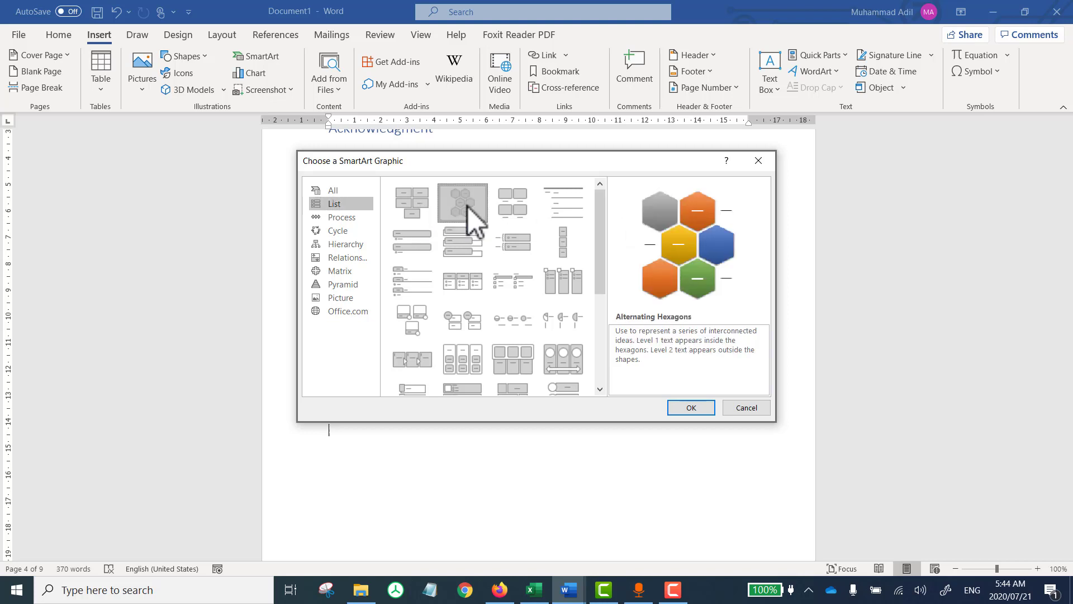
{"action": "left_click", "coordinate": [711, 408]}
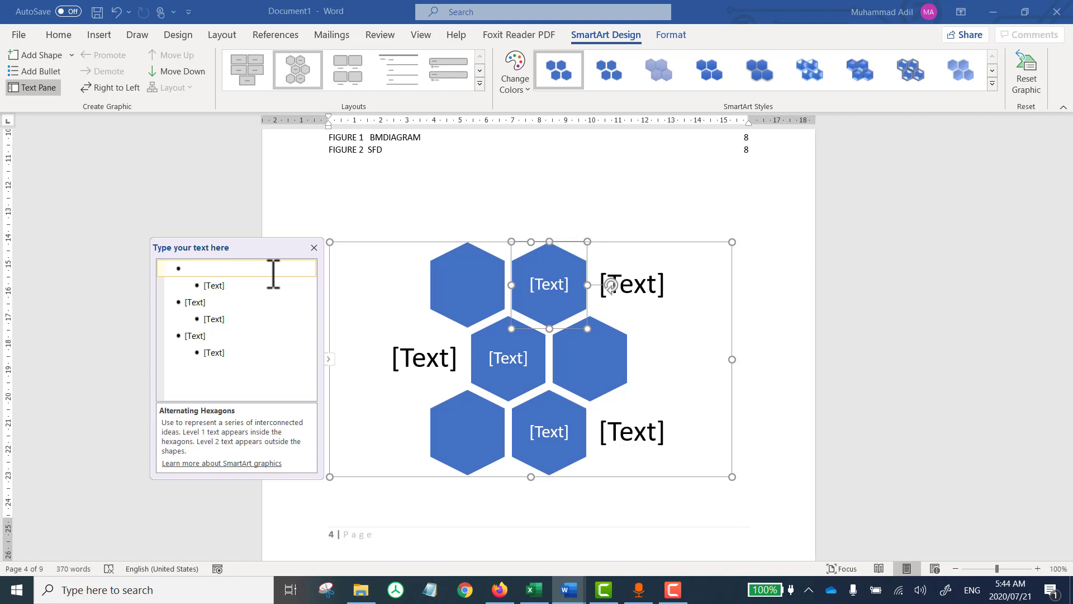
Step: Fill the hexagon graphic with the entries "Explore", "For", "Civil" and "Engineers", with "Word" as the sub-item of "Explore"
{"action": "type", "text": "Expl"}
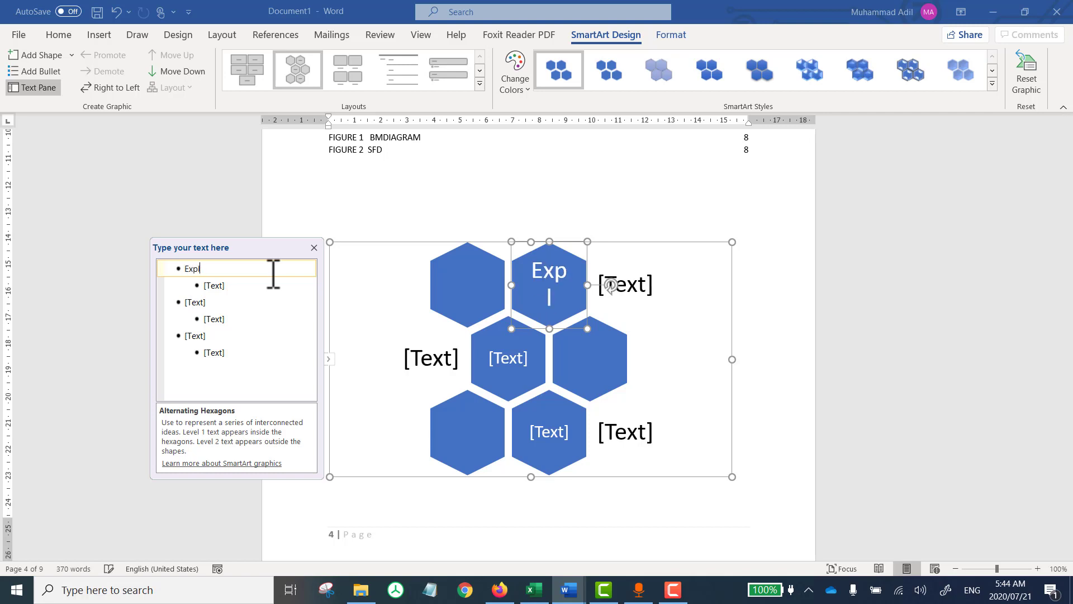
{"action": "type", "text": "ore"}
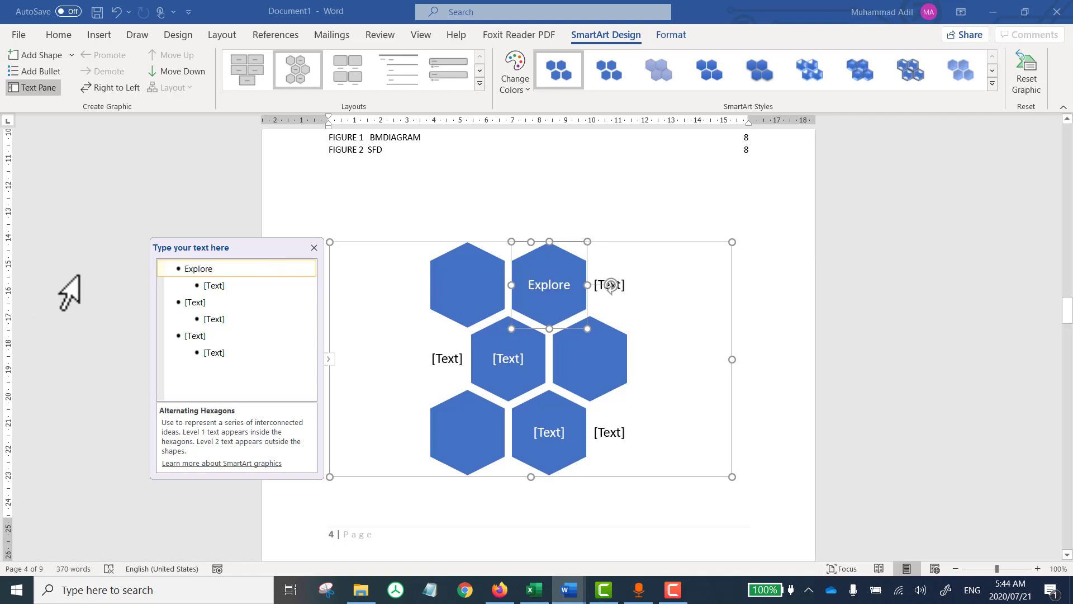
{"action": "left_click", "coordinate": [236, 287]}
{"action": "type", "text": "Word"}
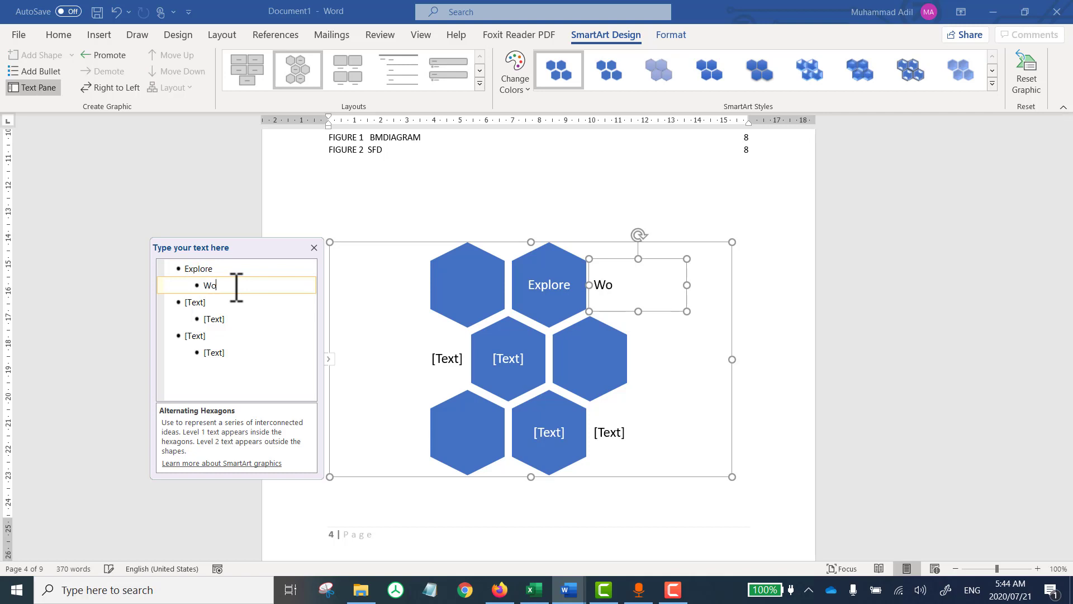
{"action": "left_click", "coordinate": [221, 303]}
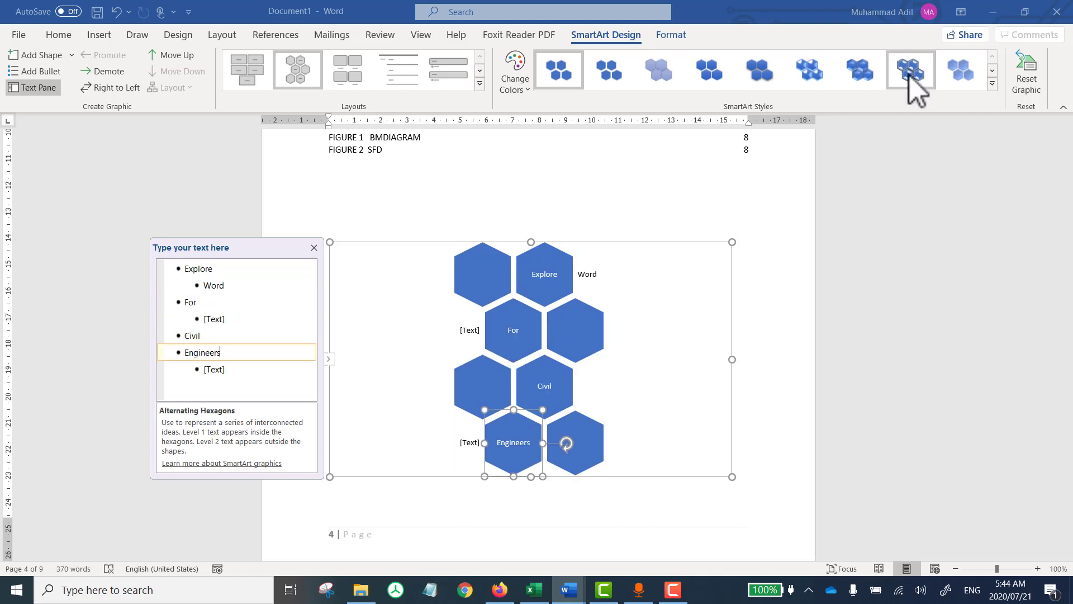
Step: Apply the glossy, dark-outlined 3-D SmartArt style to the hexagon graphic and deselect it
{"action": "left_click", "coordinate": [911, 72]}
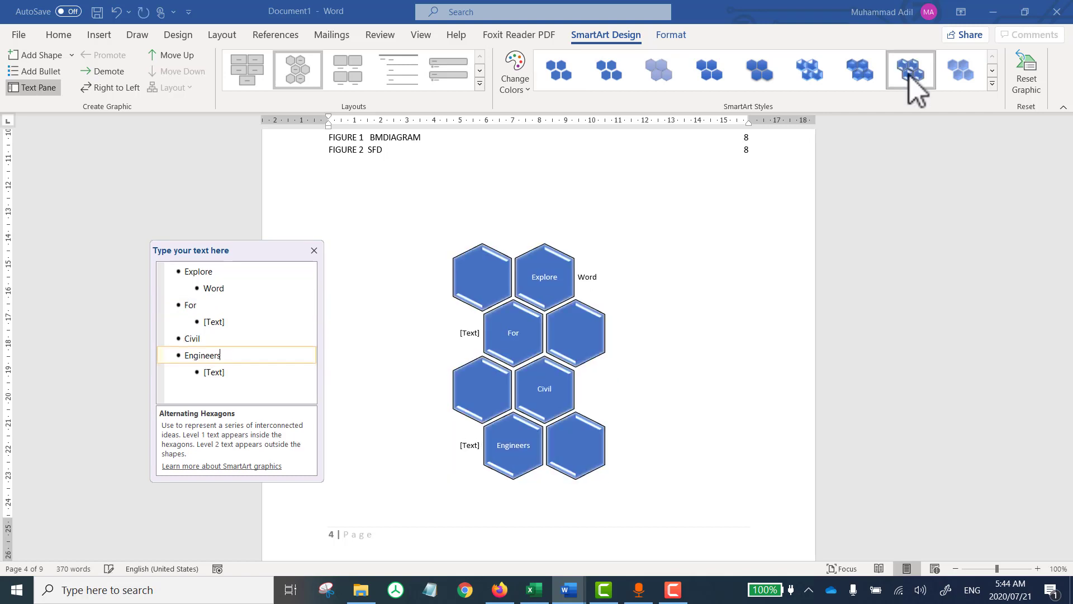
{"action": "left_click", "coordinate": [781, 360]}
{"action": "scroll", "coordinate": [781, 360], "scroll_direction": "down", "scroll_amount": 7}
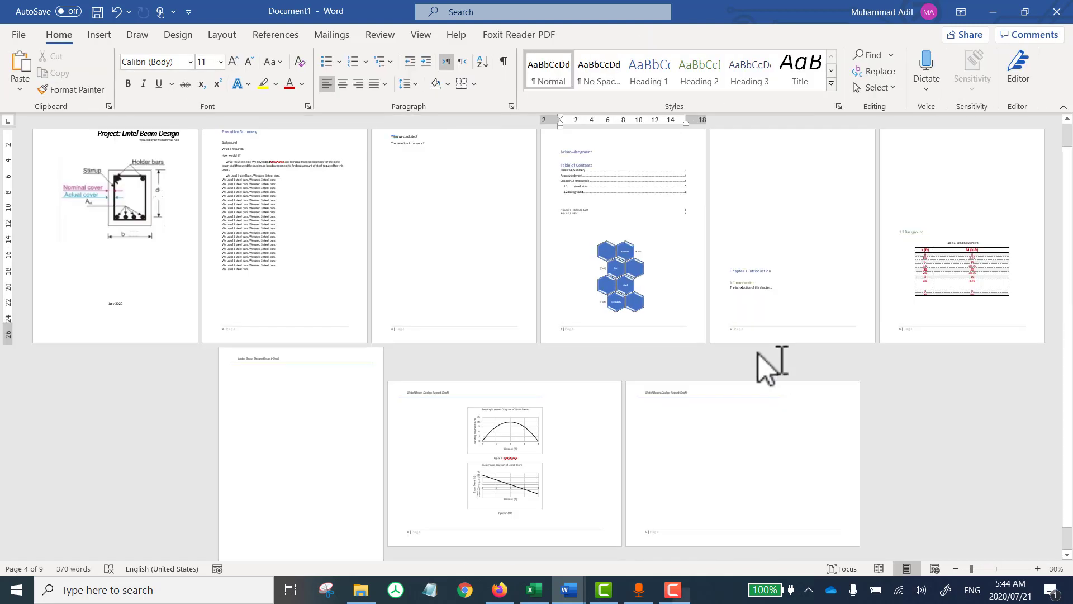